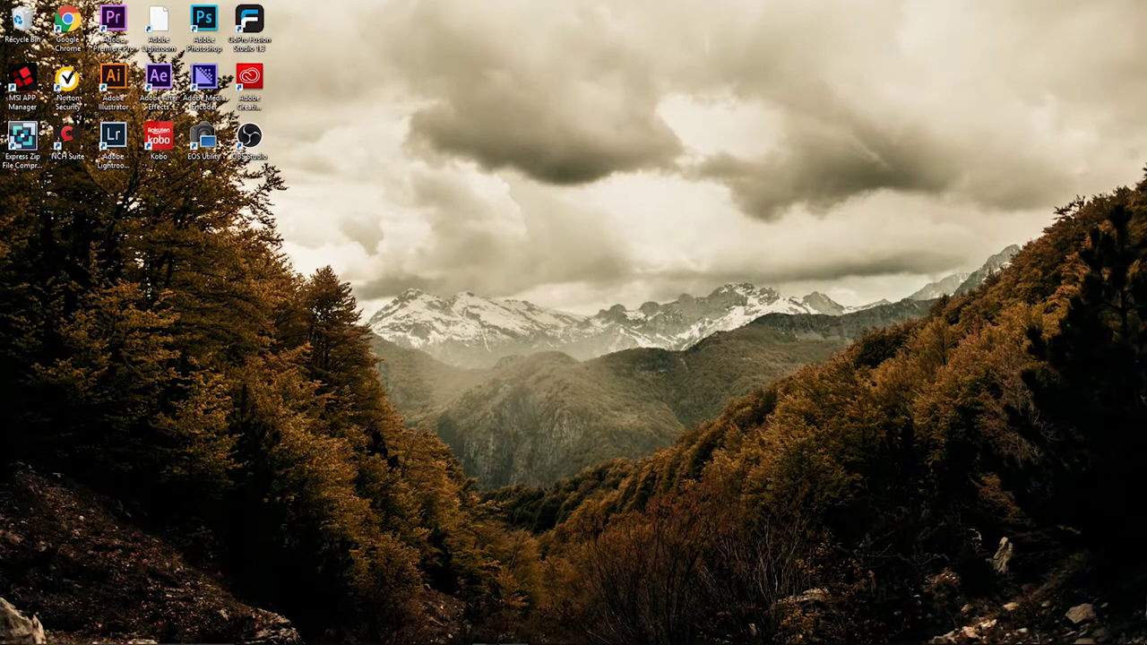
Go to Downloads > Dog Video Shoot (1st) > Video > Footage and delete the DJI folder
left_click(279, 632)
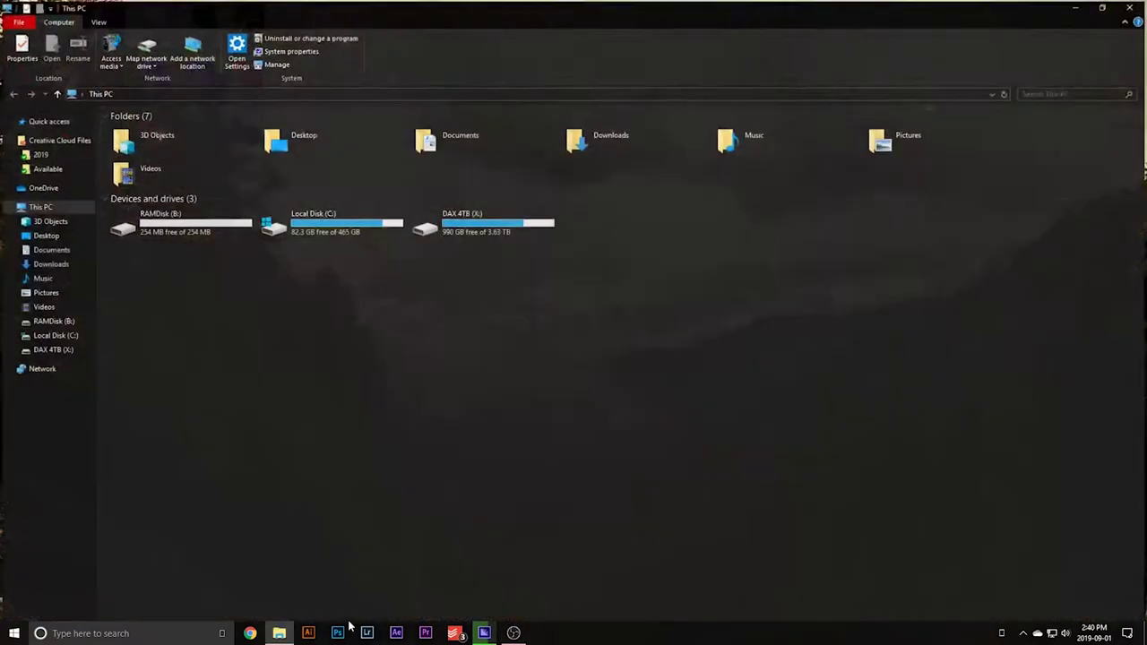
left_click(76, 264)
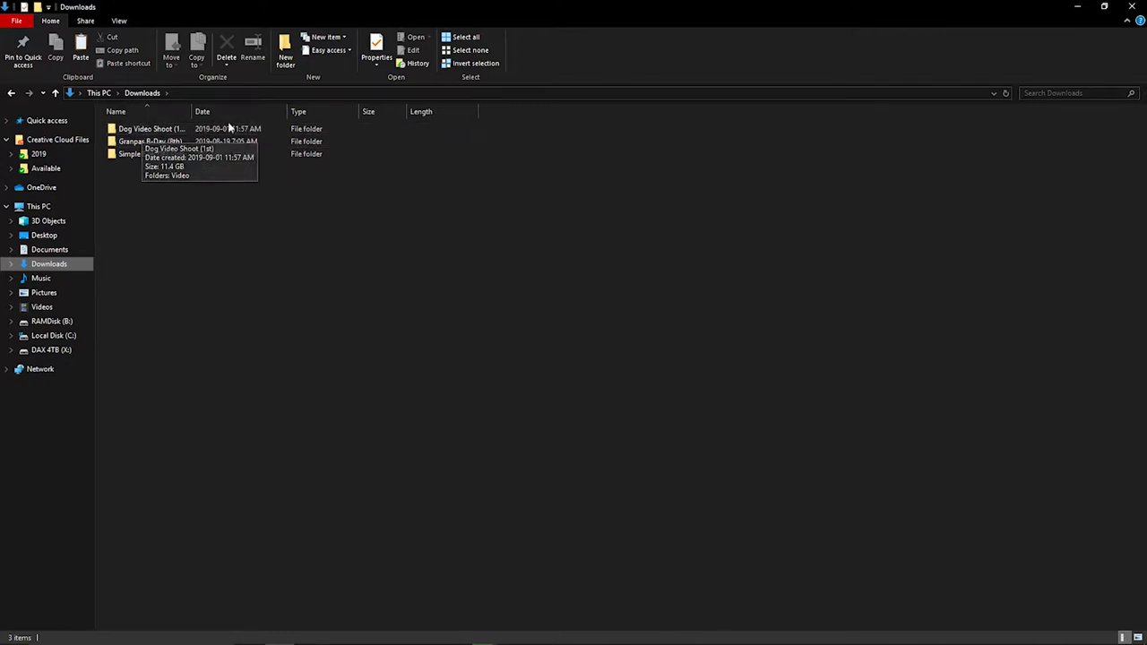
double_click(161, 129)
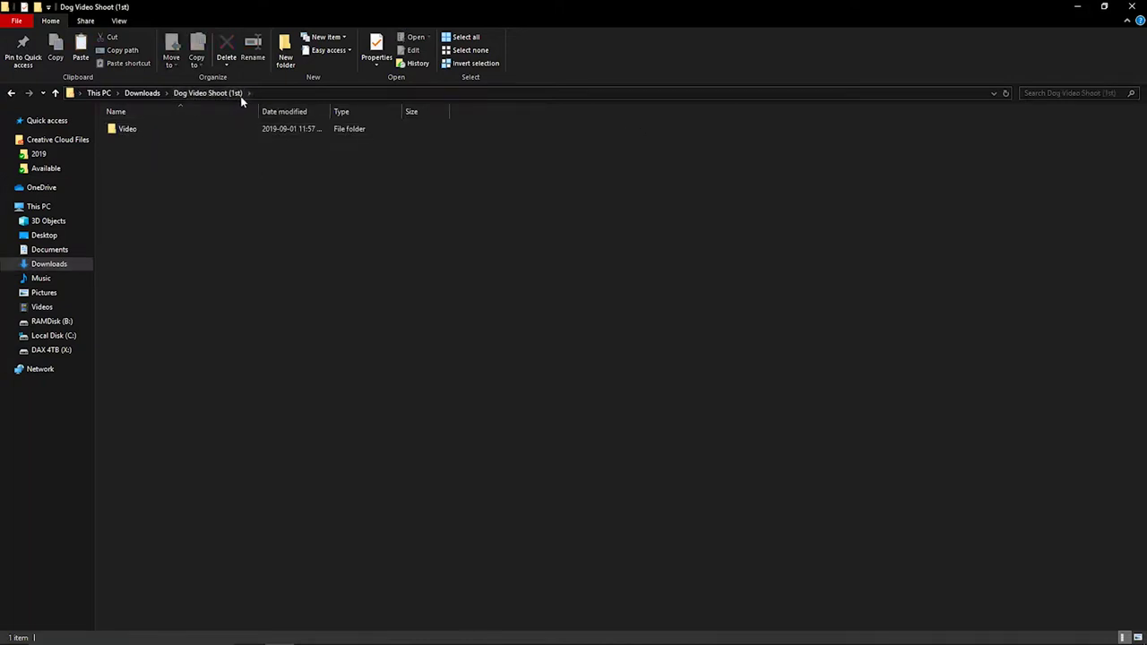
double_click(183, 130)
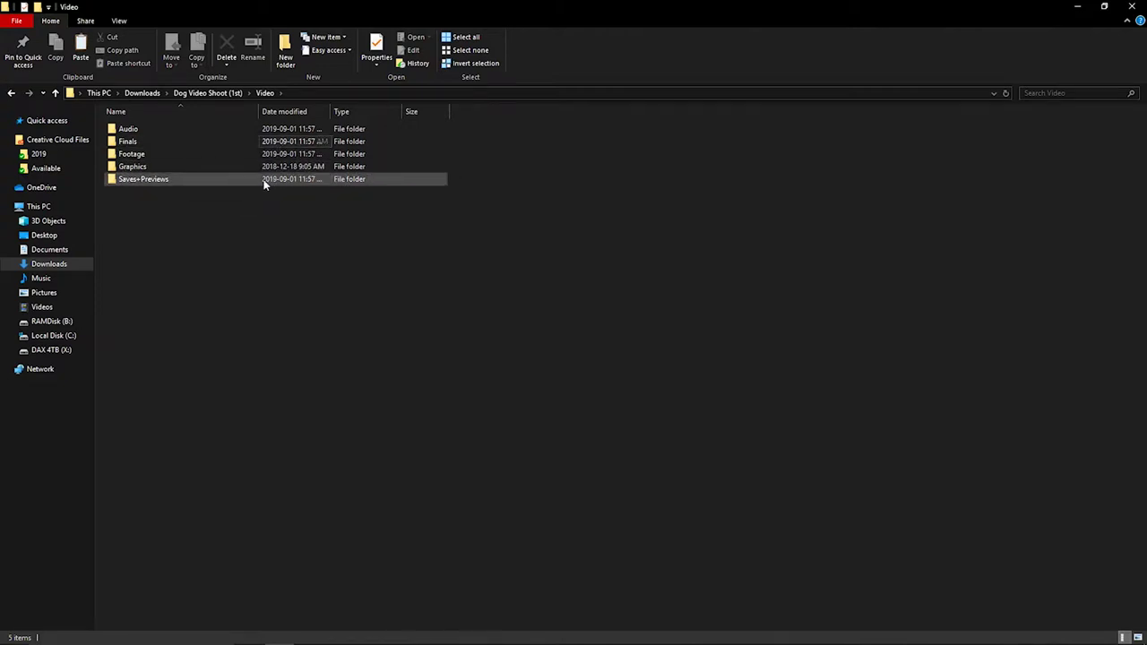
double_click(208, 162)
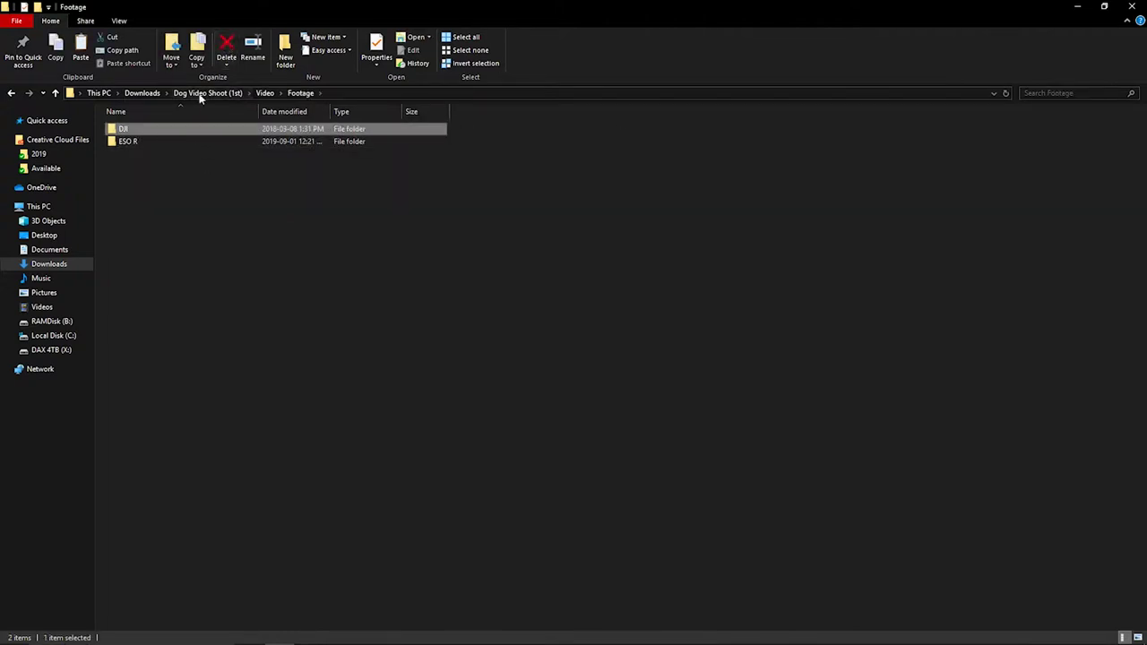
key("Delete")
Preview clips in the ESO R folder, including IMG_7574, skipping ahead through each
double_click(171, 131)
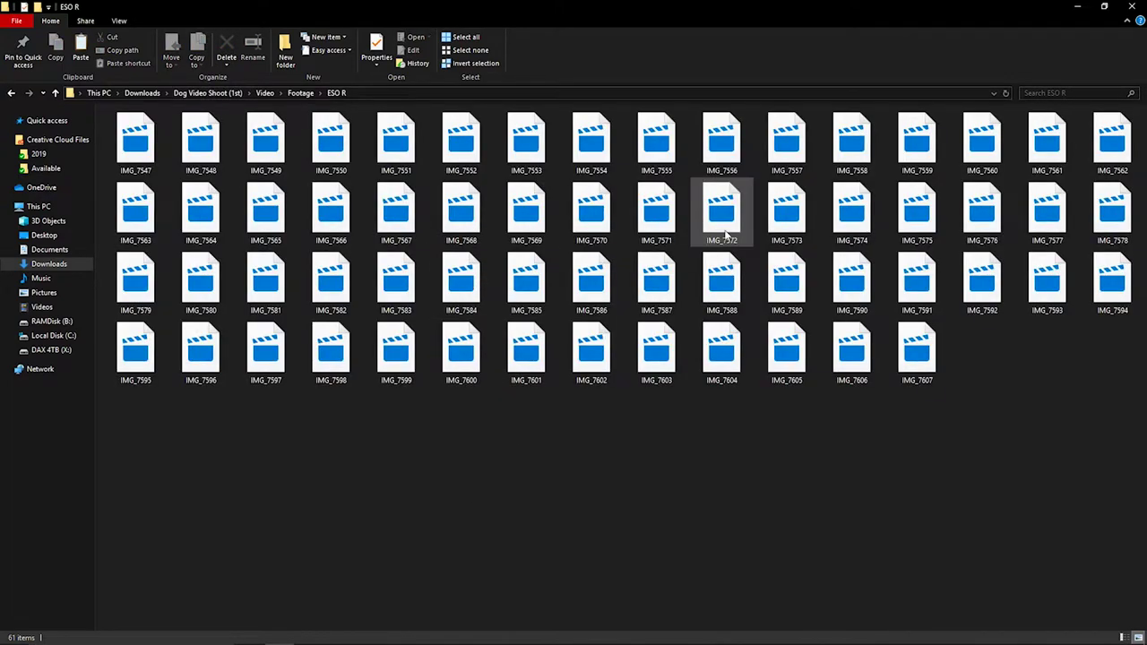
double_click(854, 221)
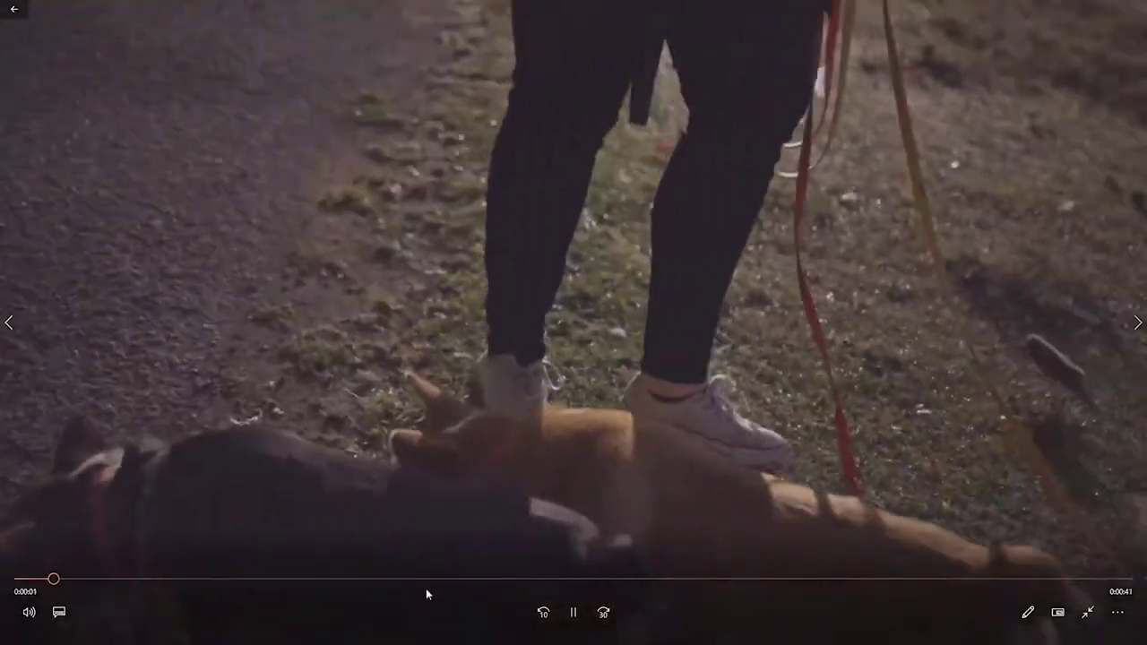
left_click(426, 587)
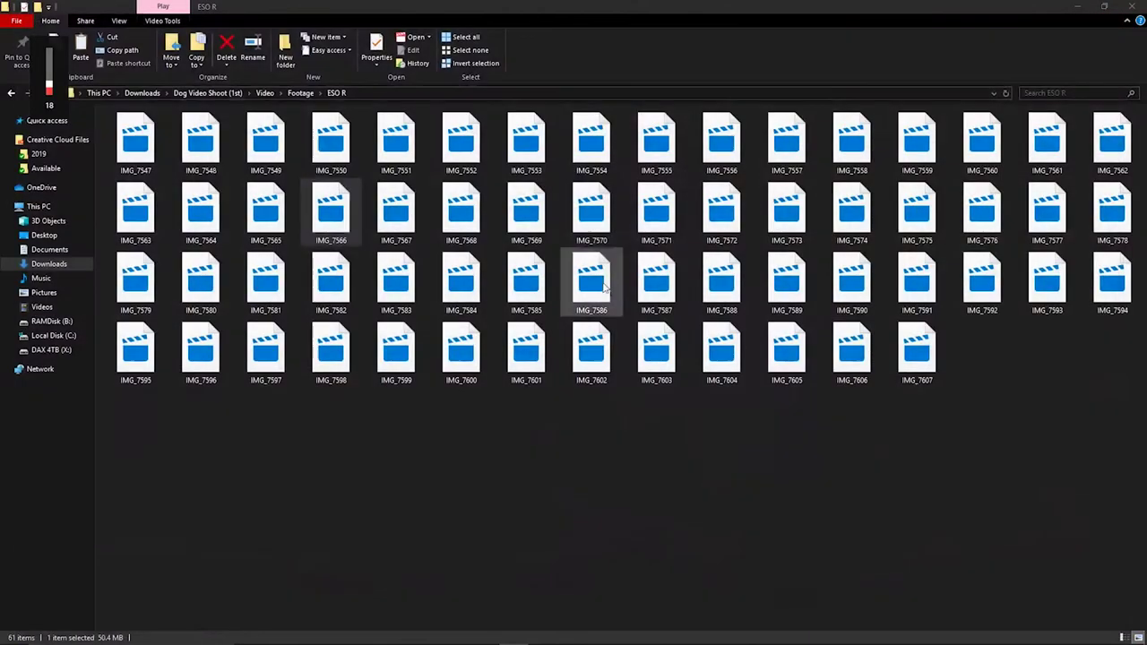
double_click(664, 247)
left_click(470, 579)
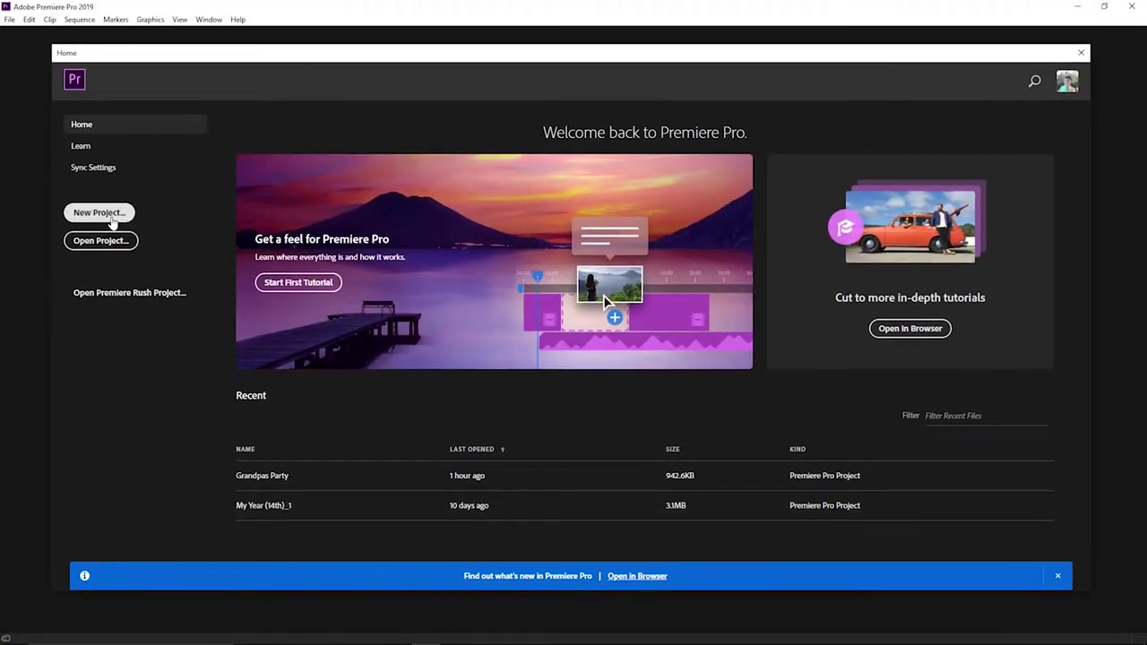
Start a new project located in Dog Video Shoot (1st)\Video\Saves+Previews\Premiere
left_click(98, 214)
left_click(717, 170)
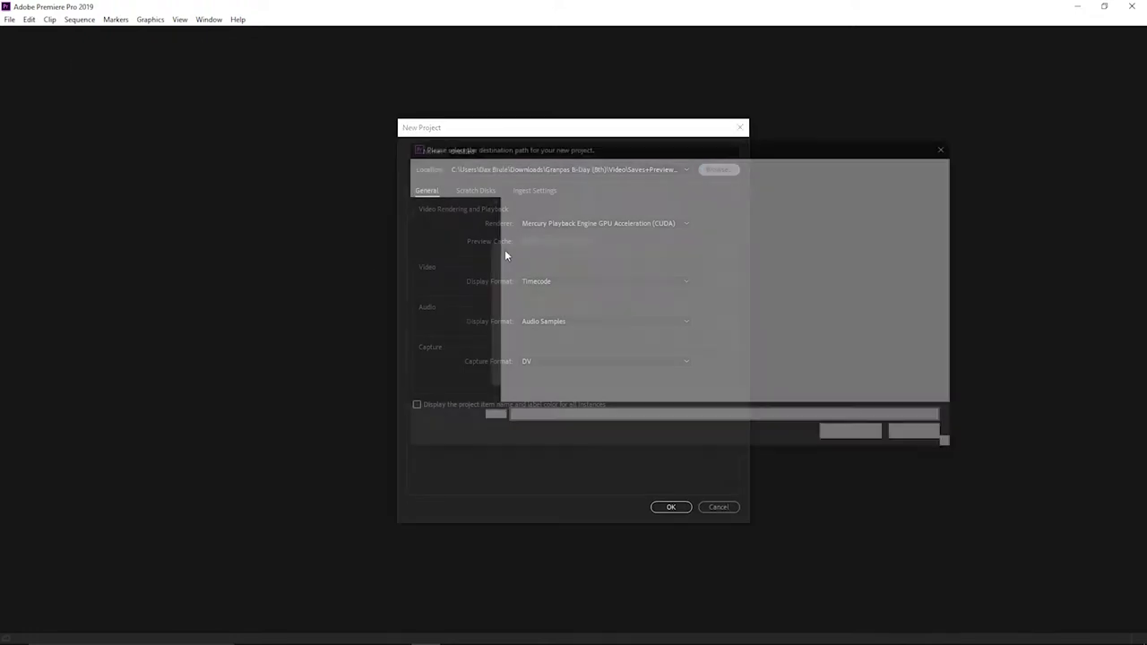
left_click(443, 355)
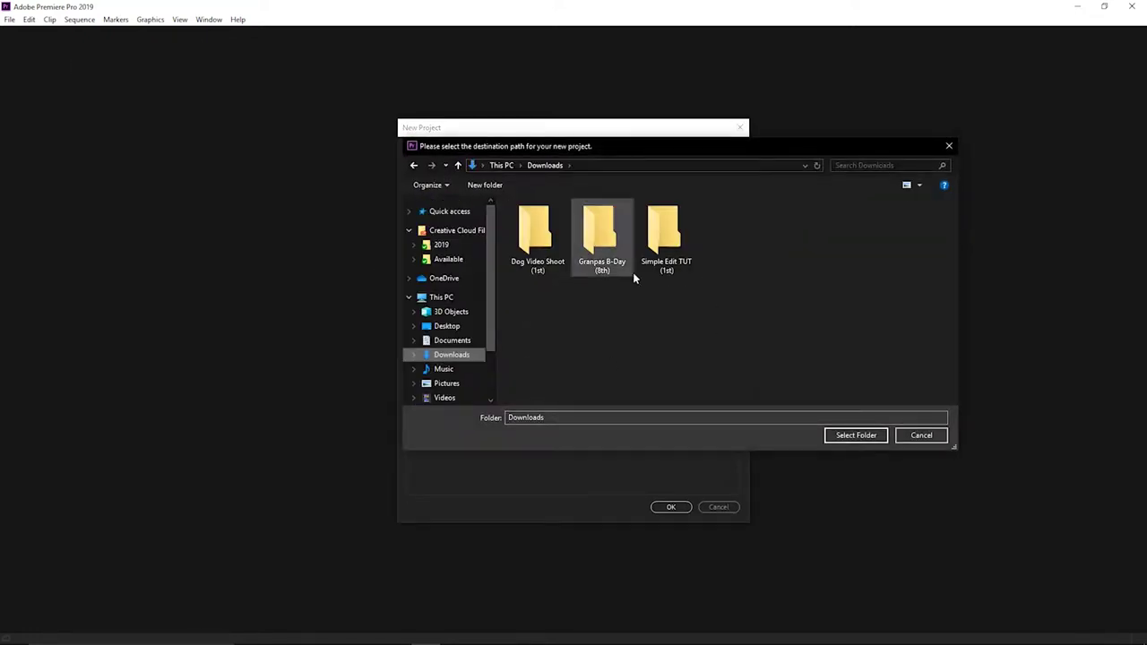
double_click(535, 256)
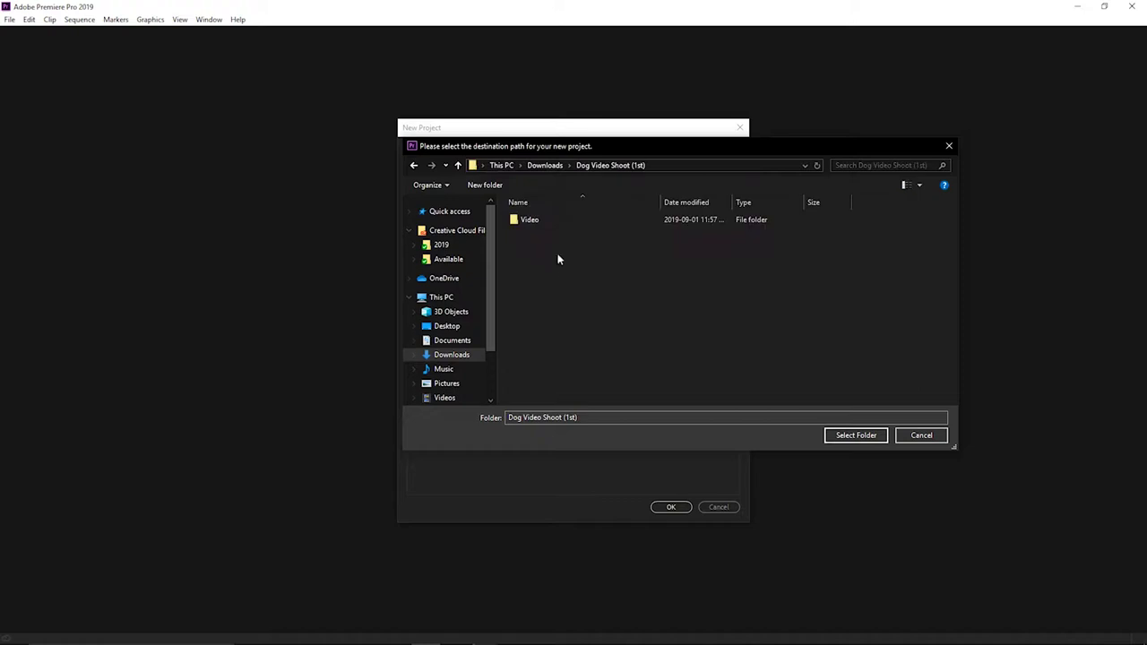
double_click(562, 219)
left_click(562, 270)
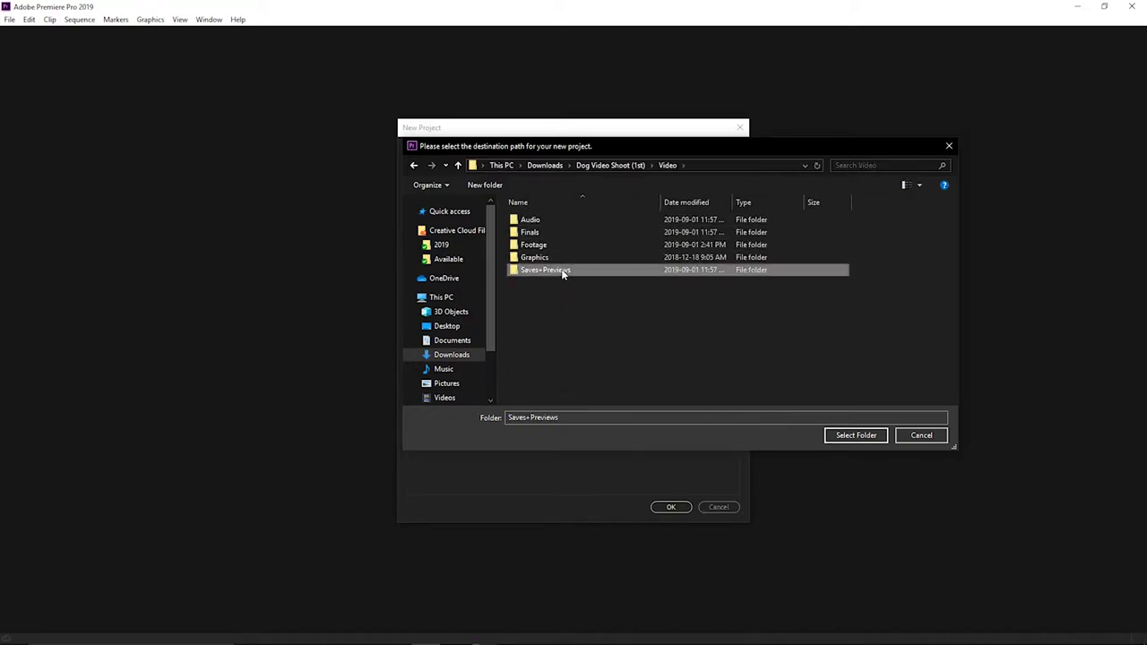
double_click(563, 271)
double_click(553, 233)
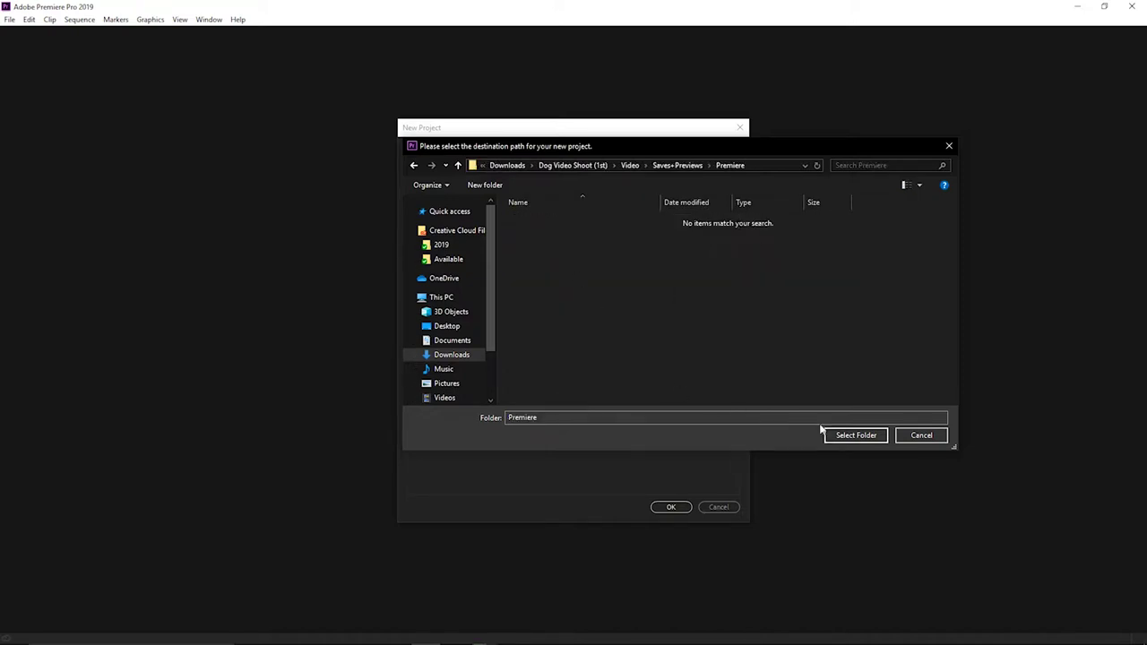
left_click(846, 435)
Name the project Dog Video, create it, and glance into its Footage bin
double_click(510, 151)
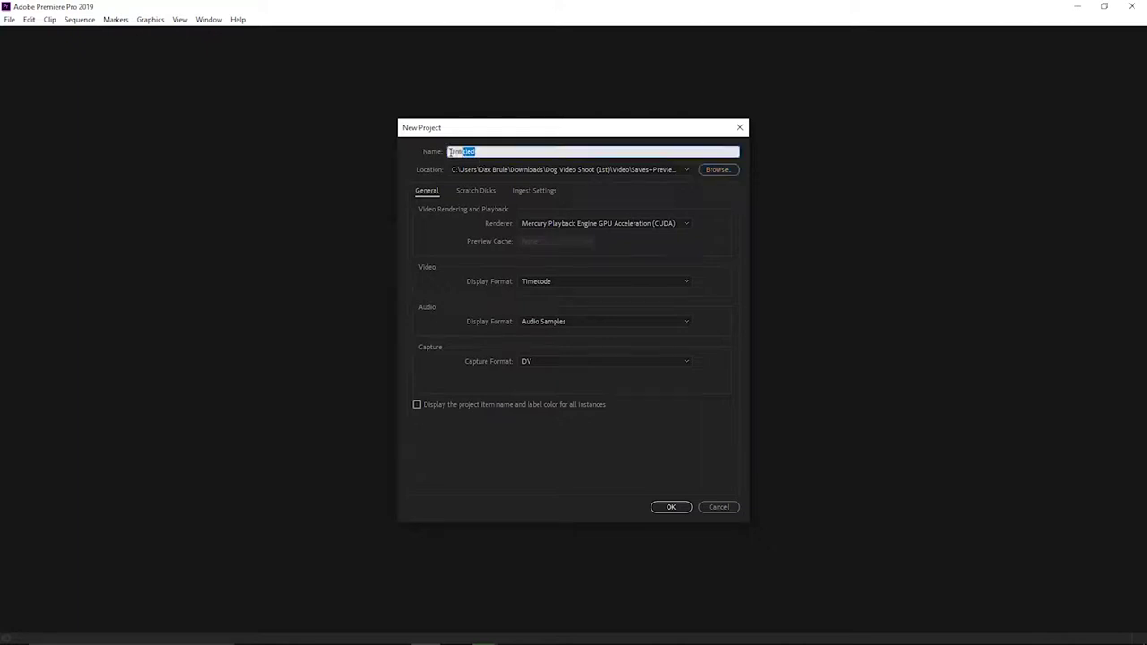
type("Dog Video")
key("Return")
double_click(72, 118)
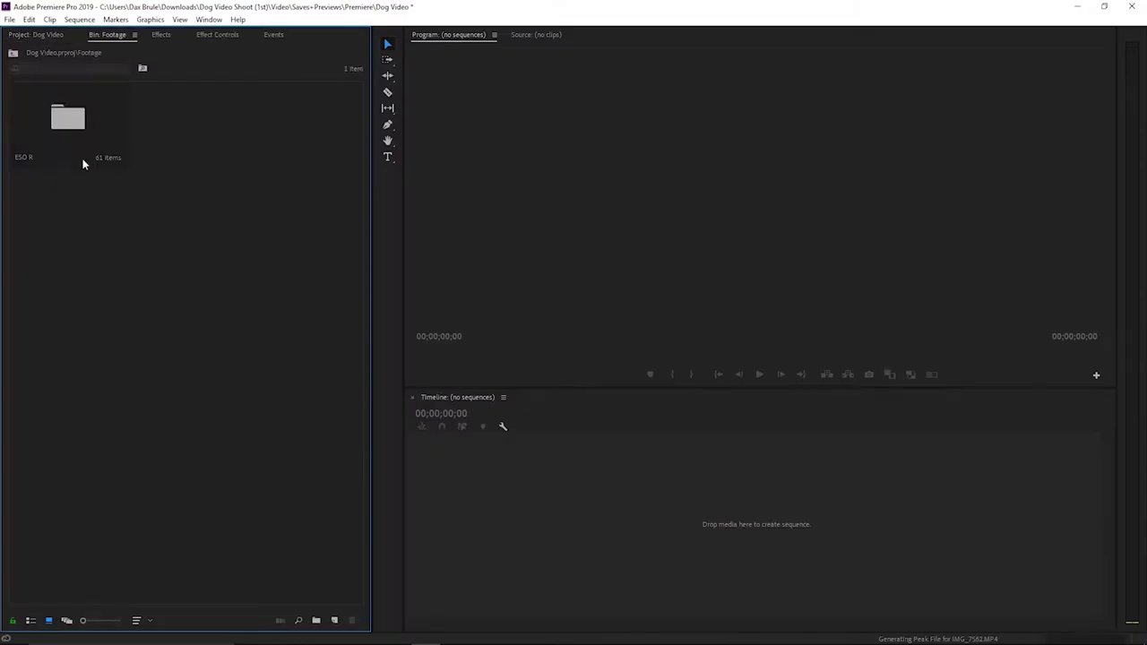
left_click(13, 53)
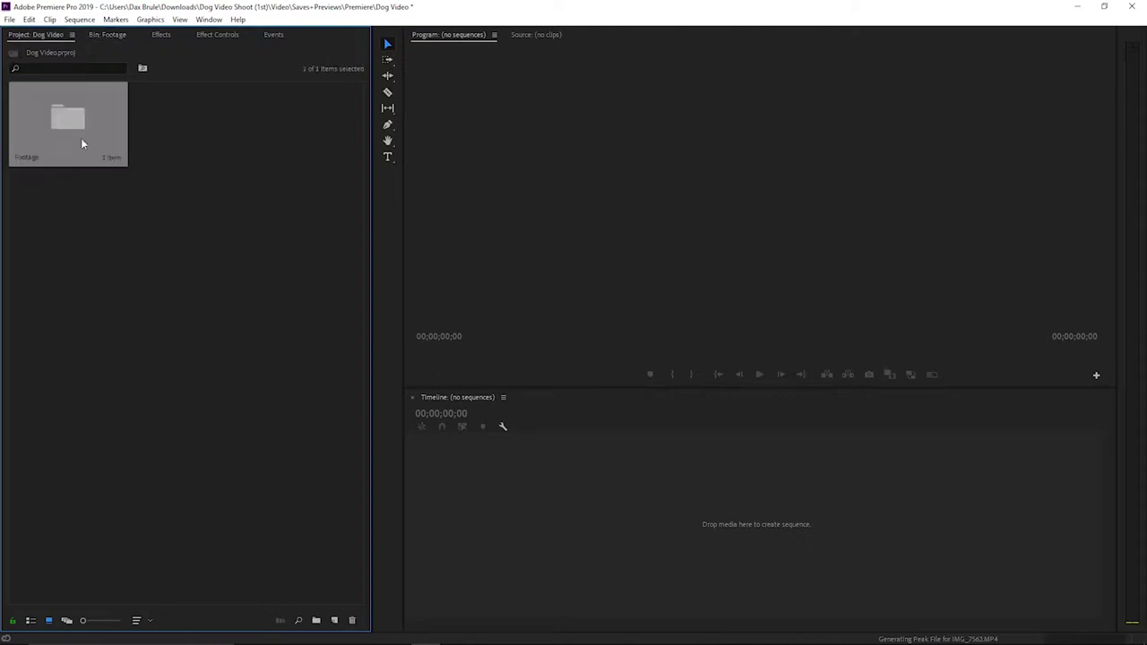
left_click(13, 15)
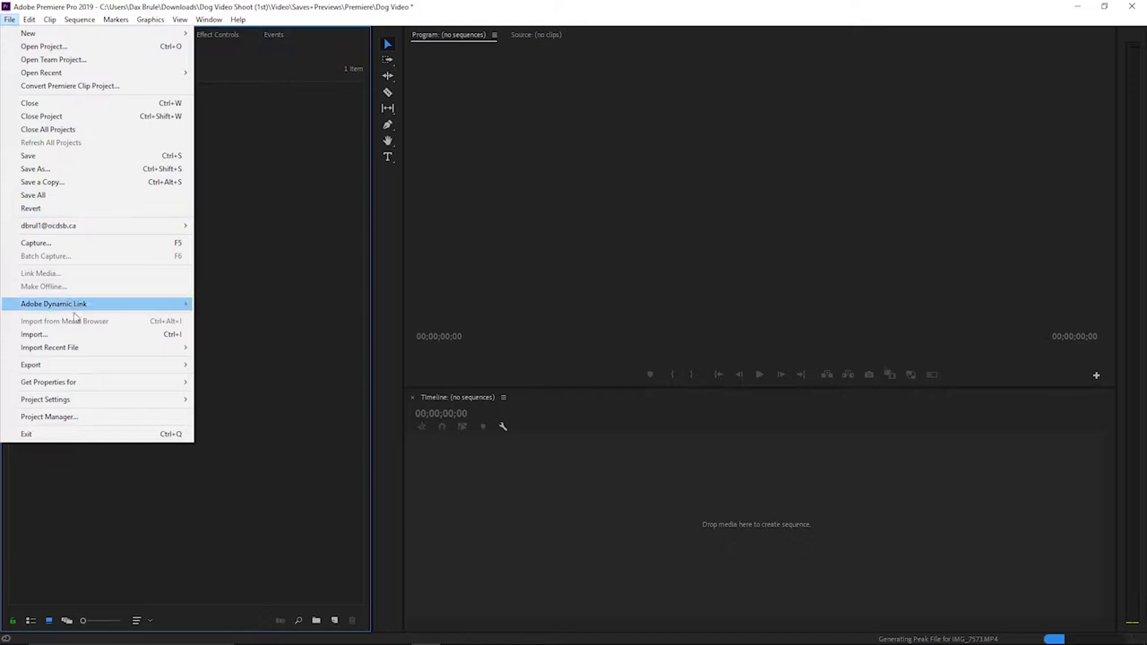
Browse the ESO R folder in the Import dialog, then close it without importing
left_click(77, 335)
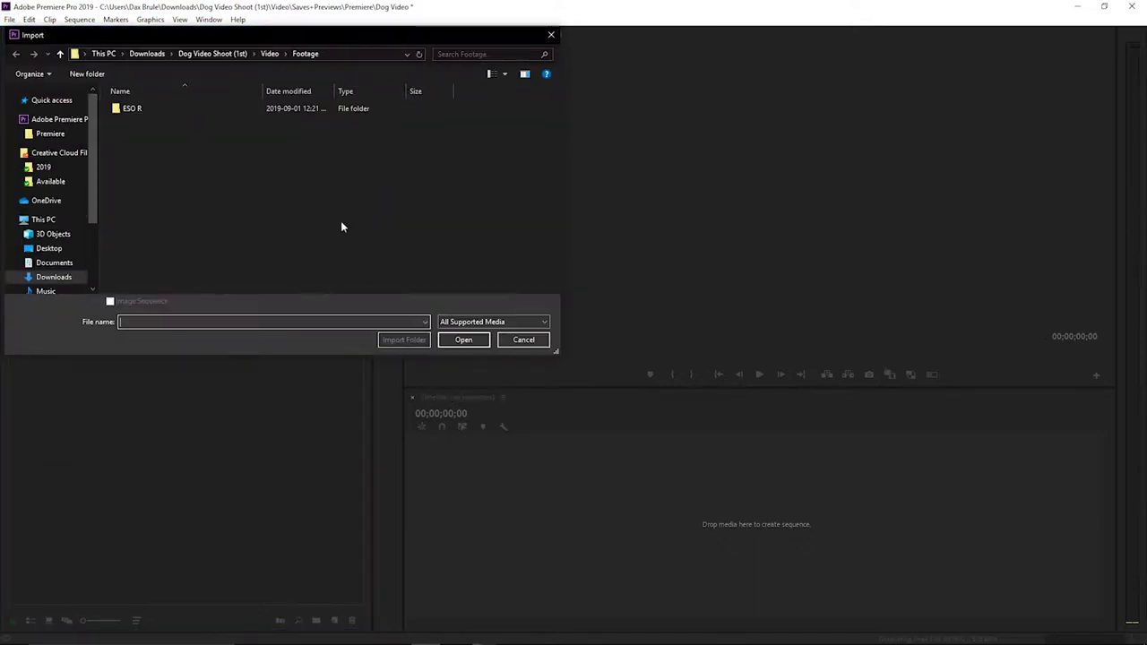
double_click(133, 109)
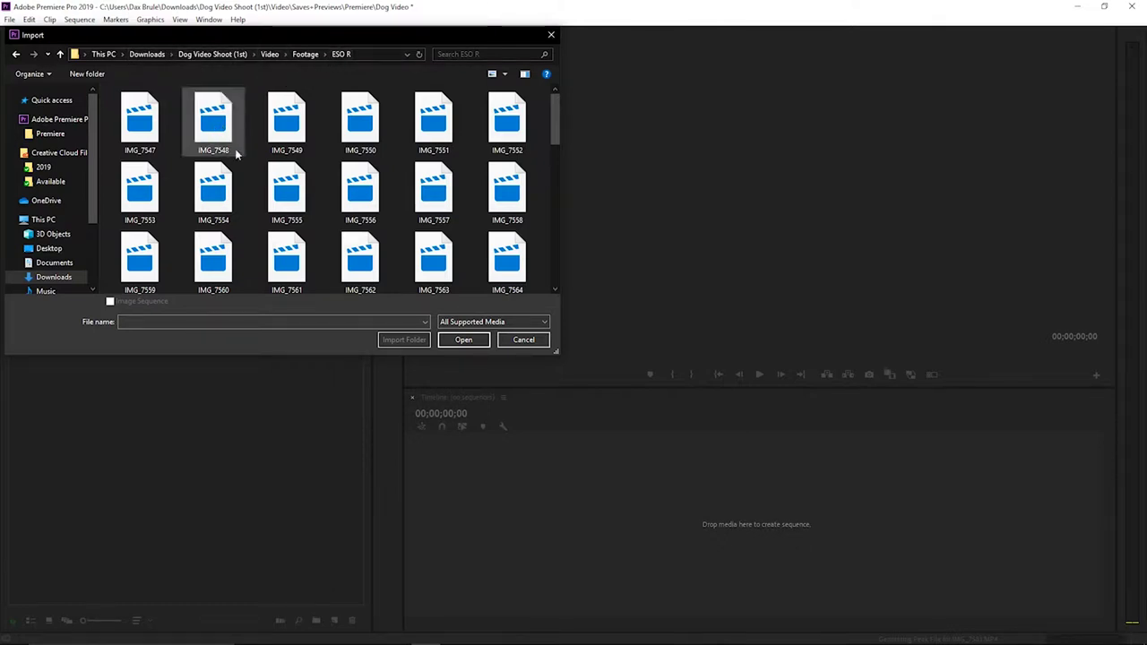
scroll(287, 152, "down", 5)
left_click(550, 34)
Open the Footage > ESO R bin and select all 61 clips
double_click(119, 147)
left_click(121, 155)
double_click(121, 156)
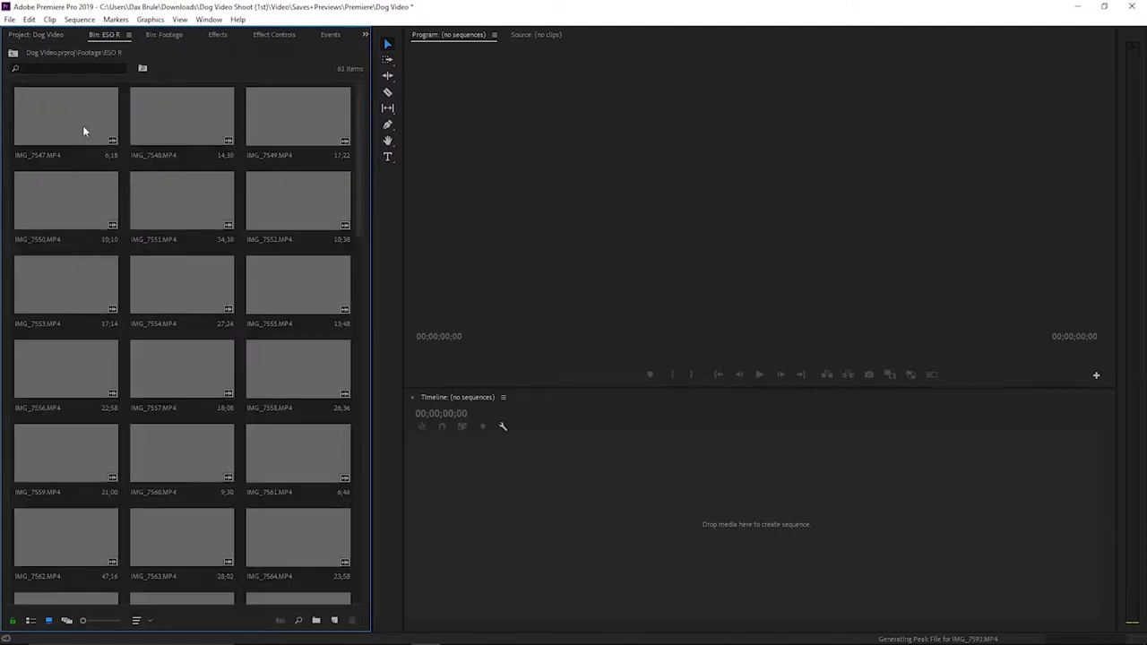
scroll(301, 279, "down", 10)
left_click(104, 575)
scroll(125, 450, "up", 10)
scroll(148, 410, "up", 4)
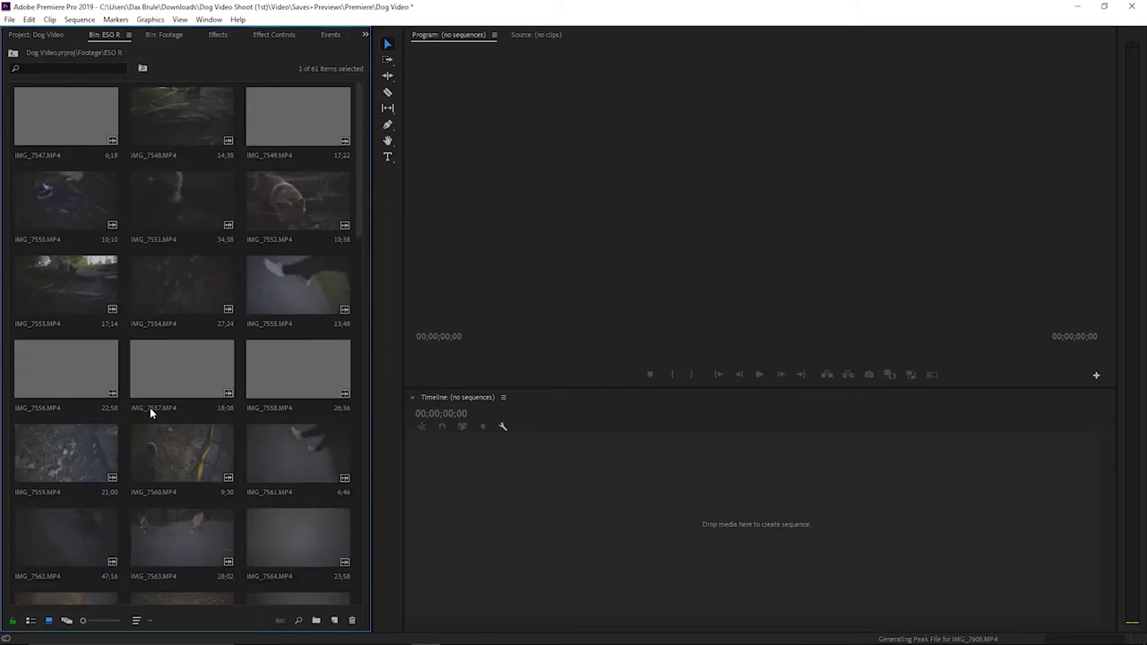
key("ctrl+a")
right_click(178, 124)
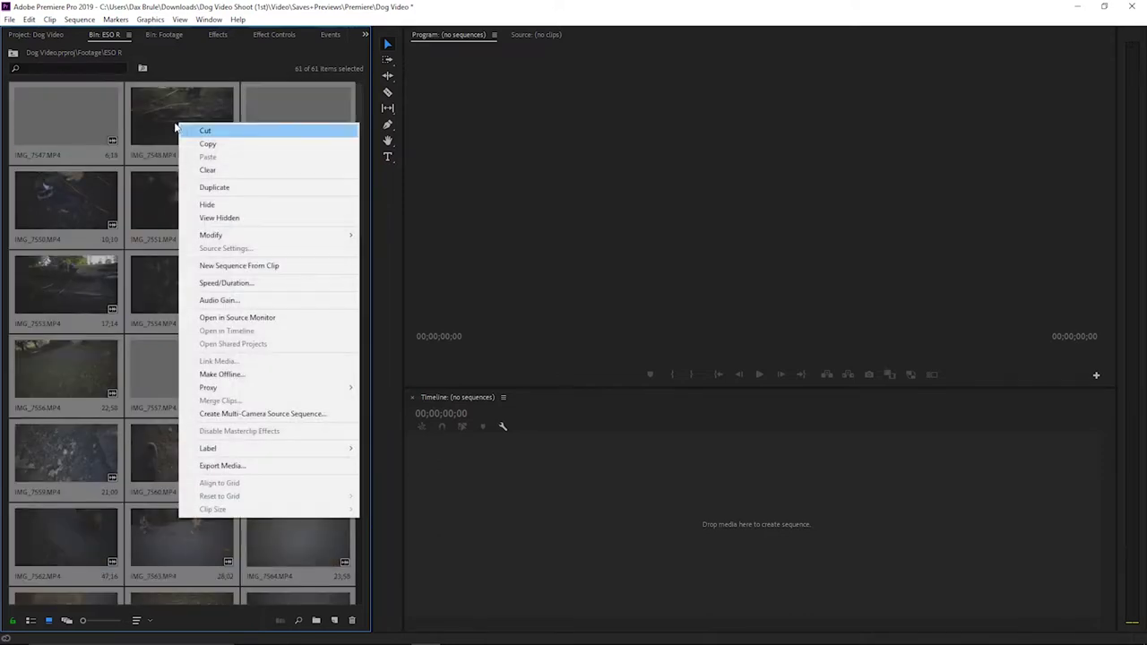
Queue QuickTime 1024x540 Apple ProRes 422 Proxy proxies for the 61 selected clips
mouse_move(225, 389)
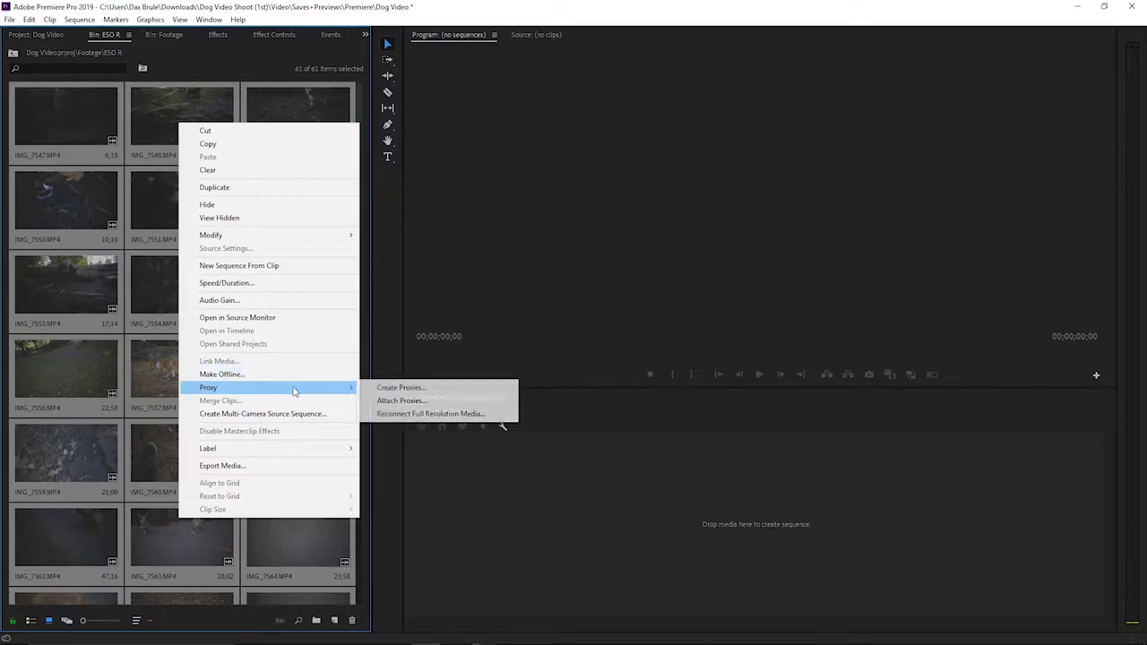
left_click(403, 387)
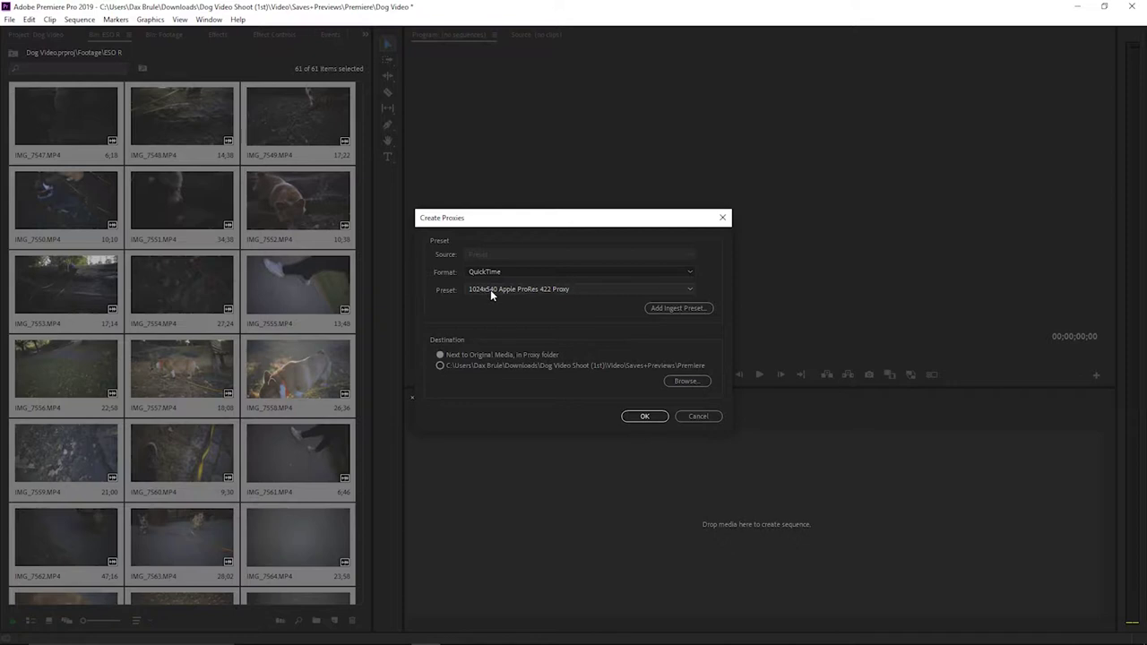
left_click(653, 416)
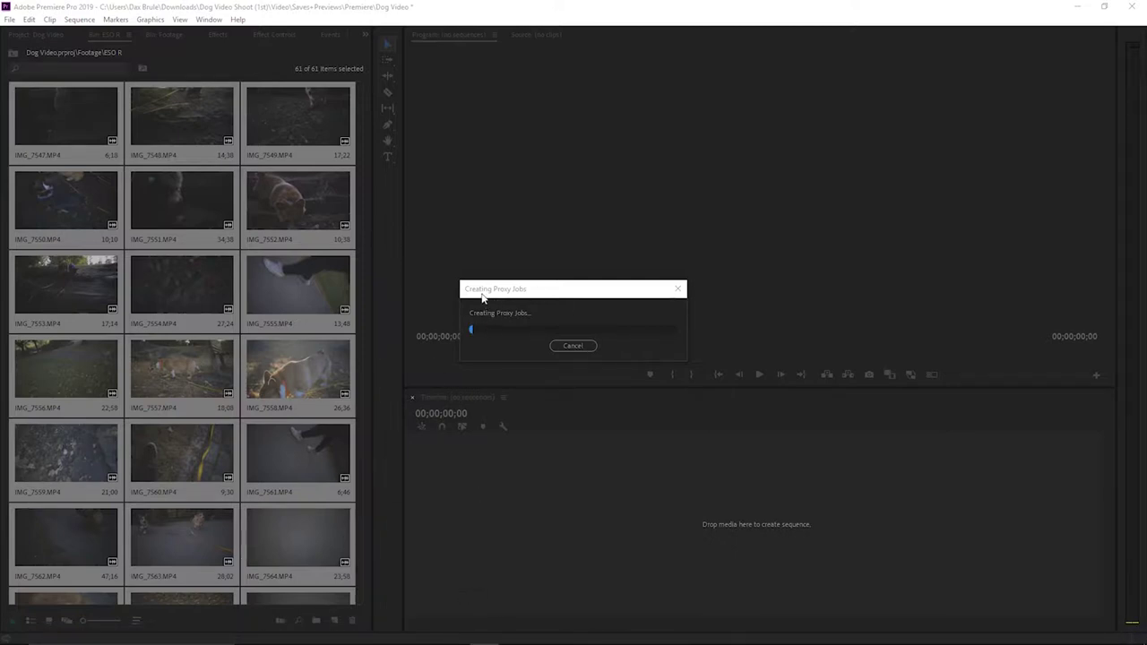
scroll(184, 238, "down", 5)
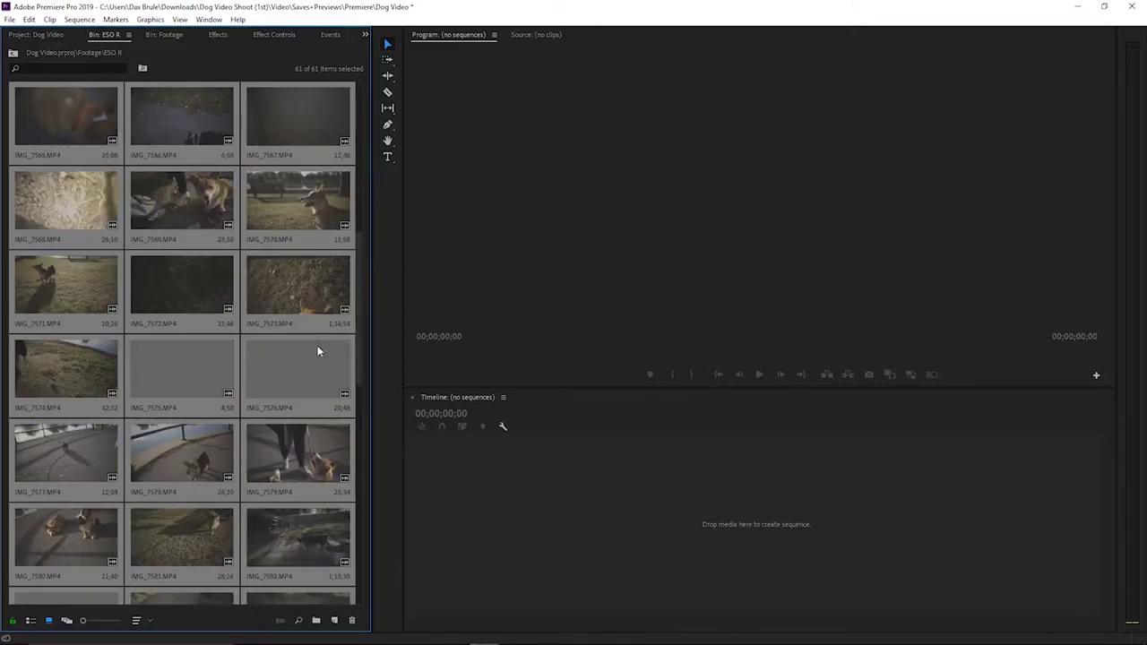
left_click(485, 634)
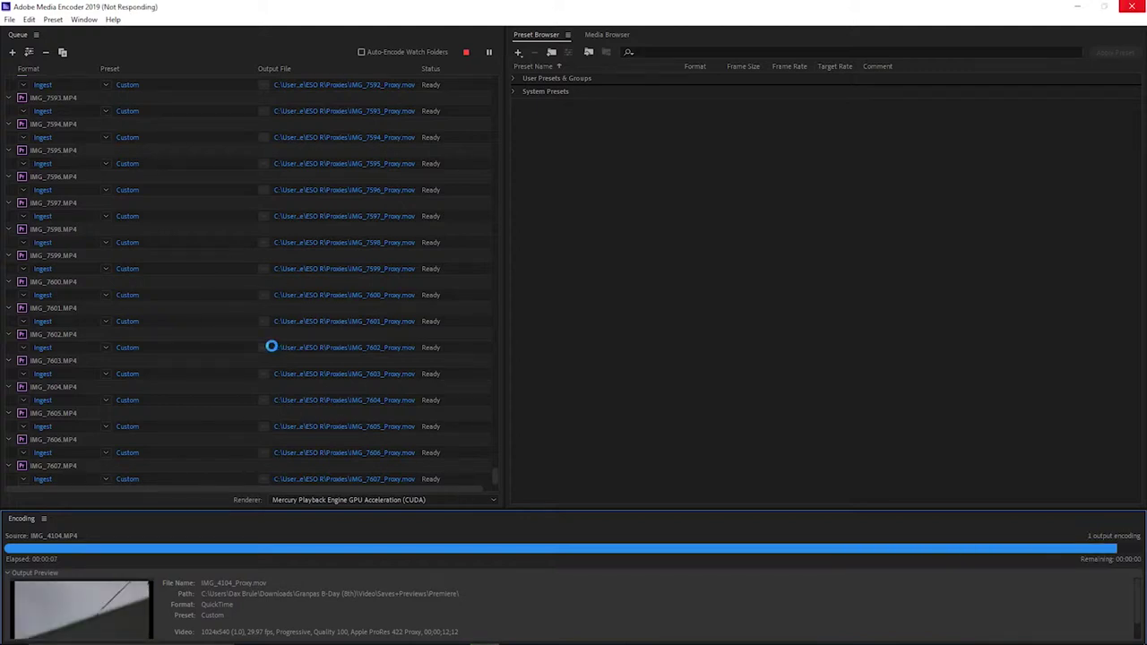
Leave the frozen Media Encoder and return to Premiere Pro from the taskbar
mouse_move(362, 641)
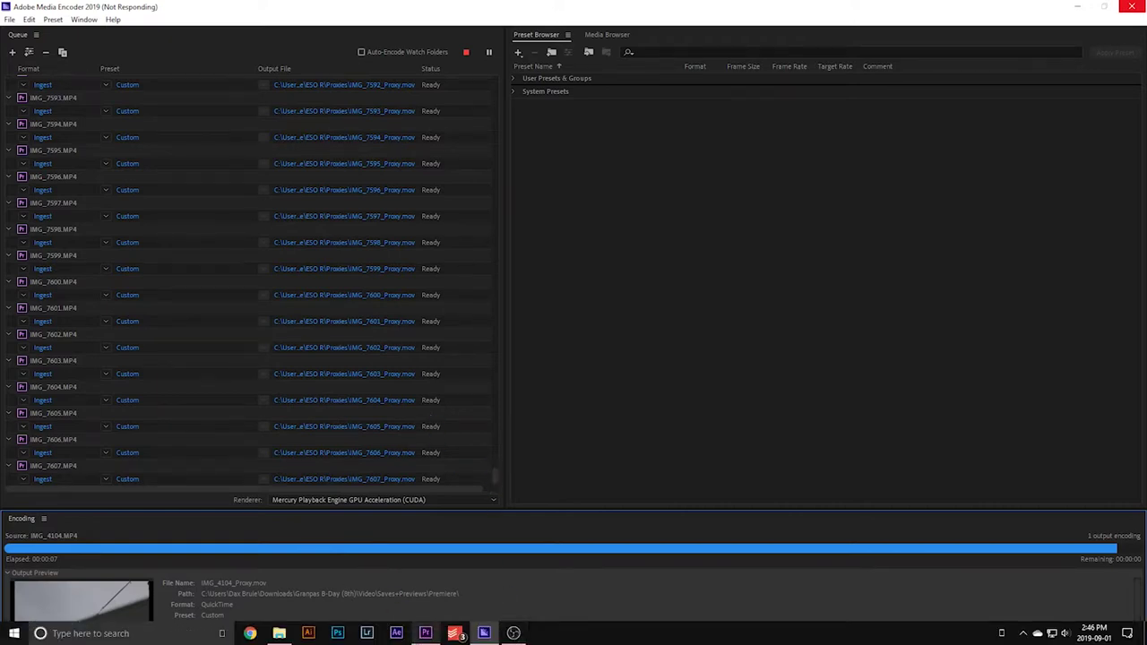
left_click(426, 633)
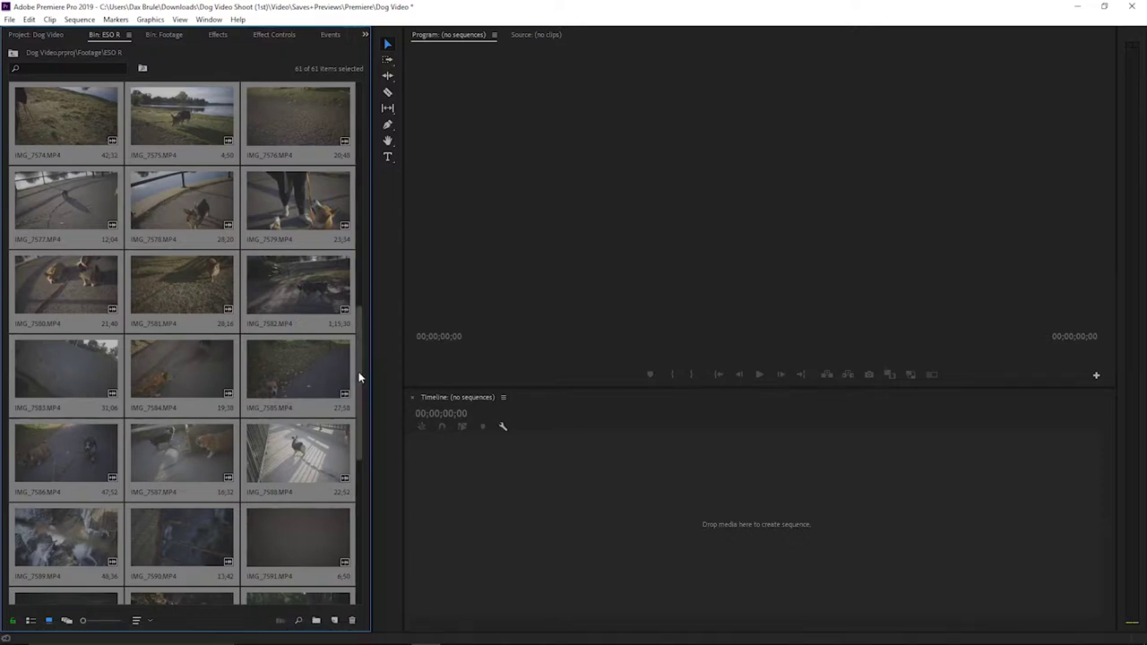
Drag clip IMG_7552 from the ESO R bin into the empty Timeline to make a sequence
scroll(357, 376, "up", 5)
left_click(12, 52)
double_click(89, 141)
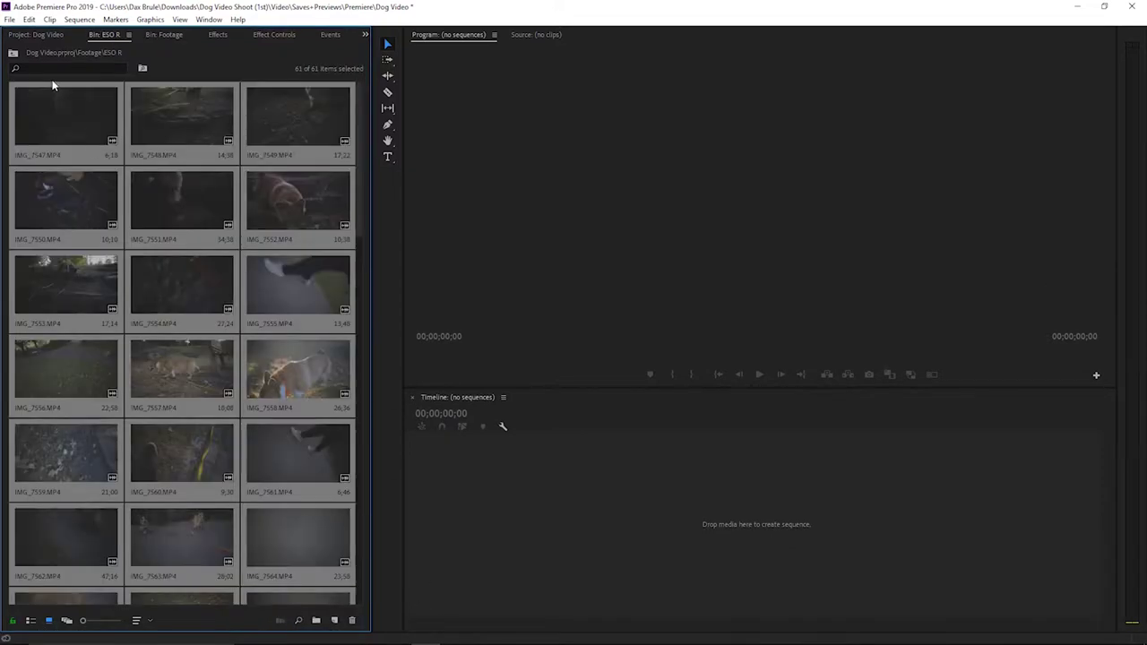
left_click(12, 52)
double_click(102, 148)
left_click_drag(305, 222, 485, 501)
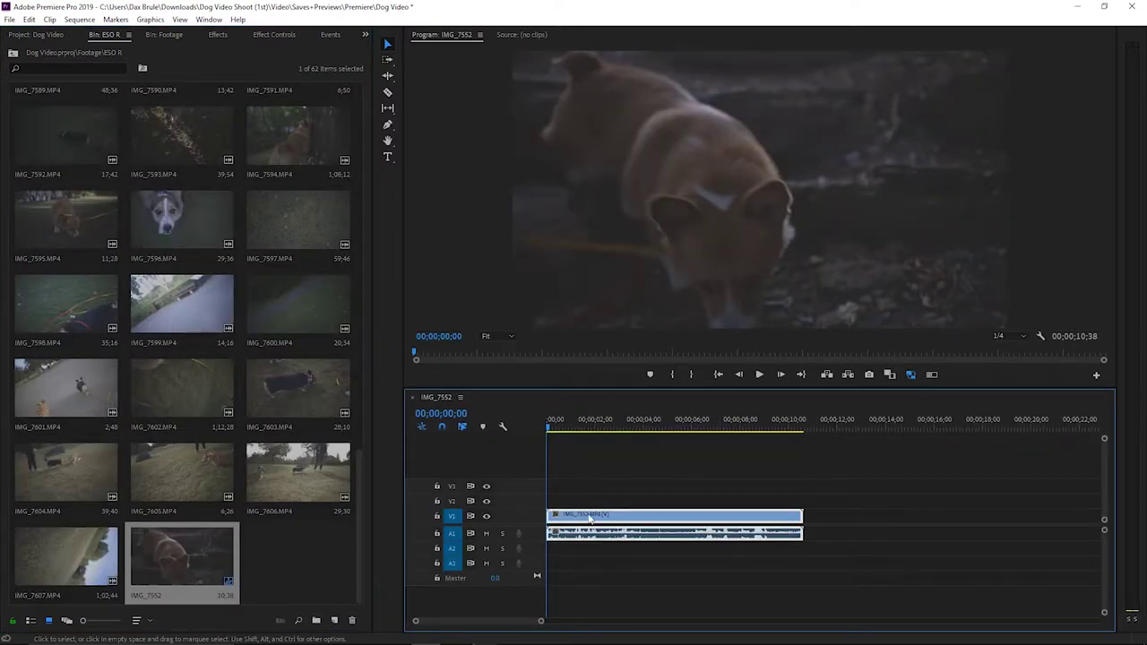
Check the project root and the Footage > ESO R bins for the new IMG_7552 sequence
left_click(202, 581)
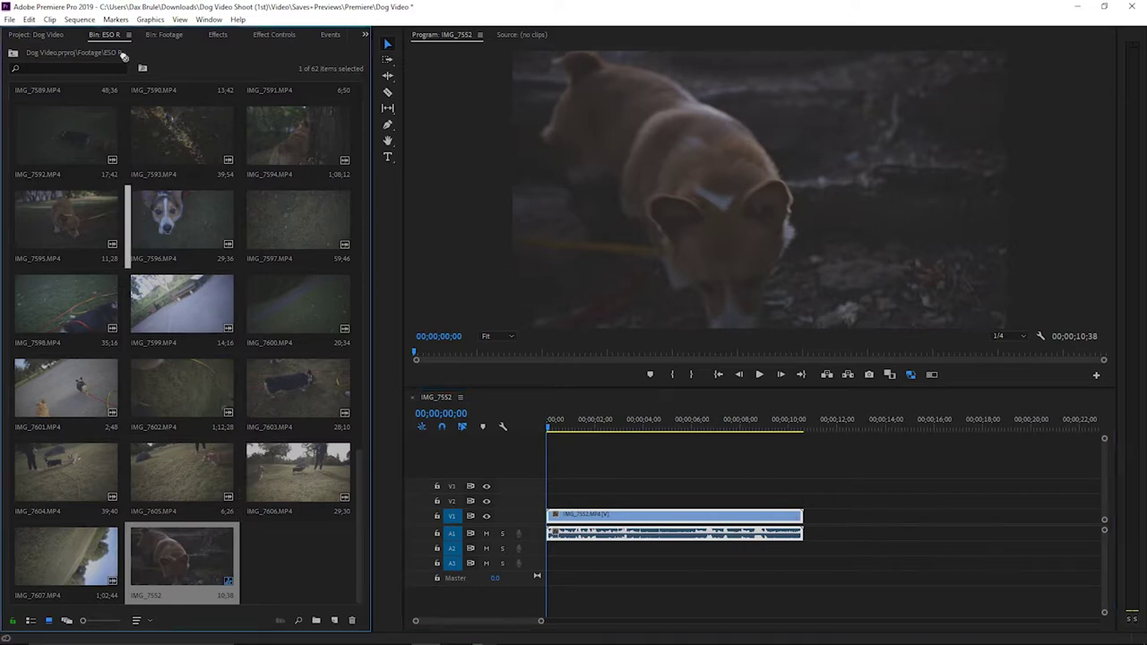
left_click(41, 35)
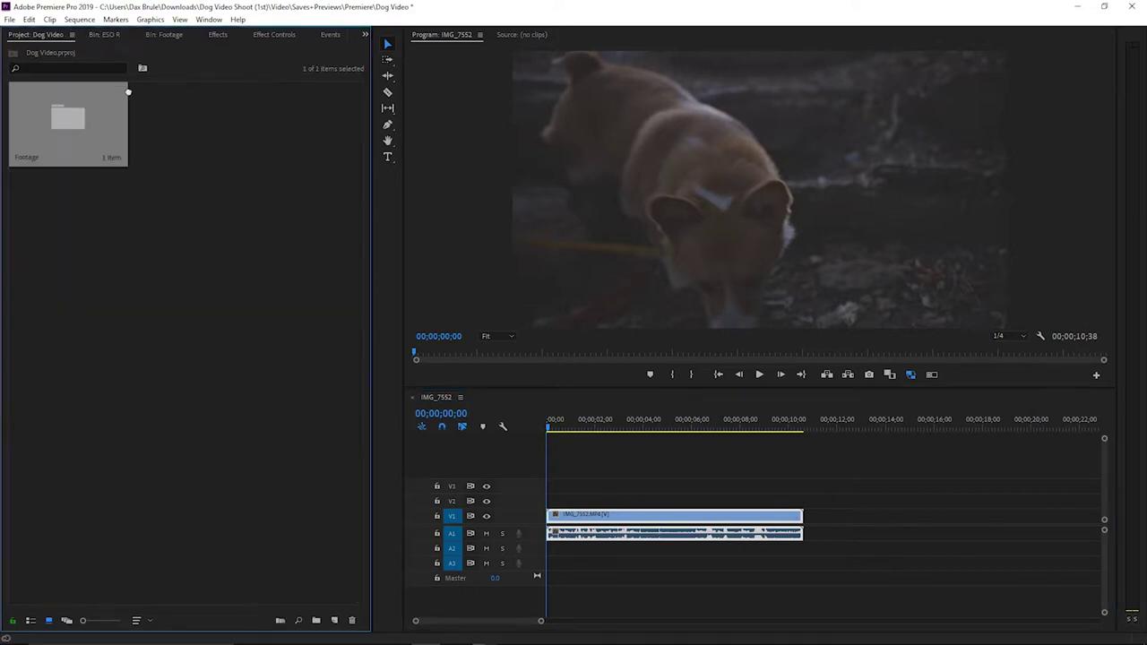
left_click(93, 143)
left_click(243, 154)
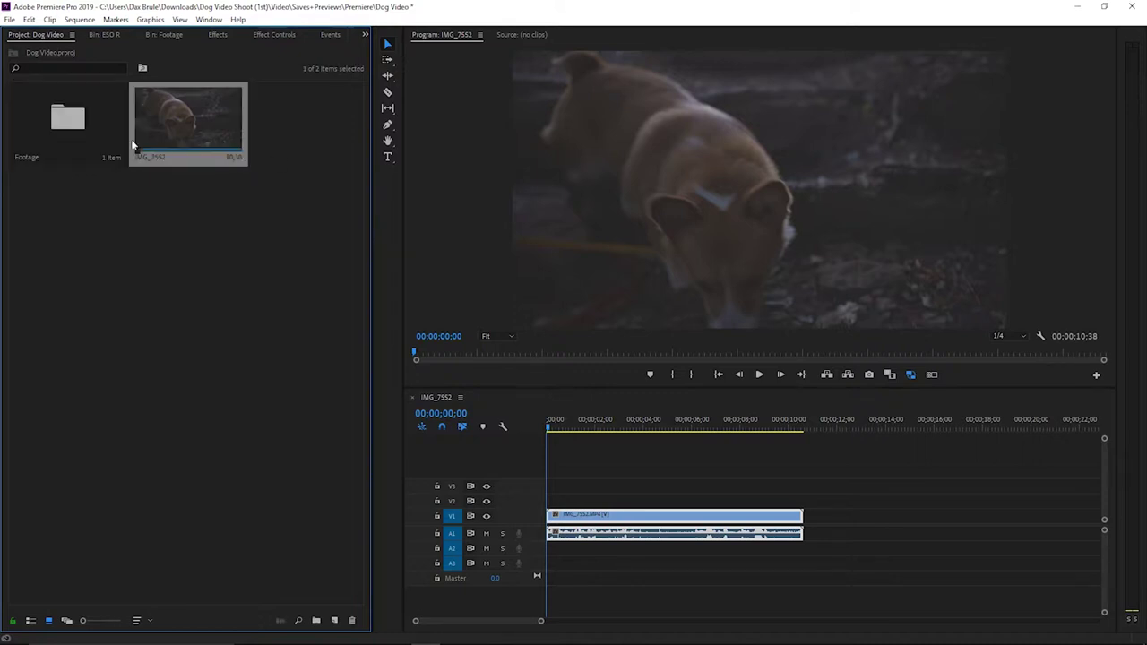
left_click(201, 198)
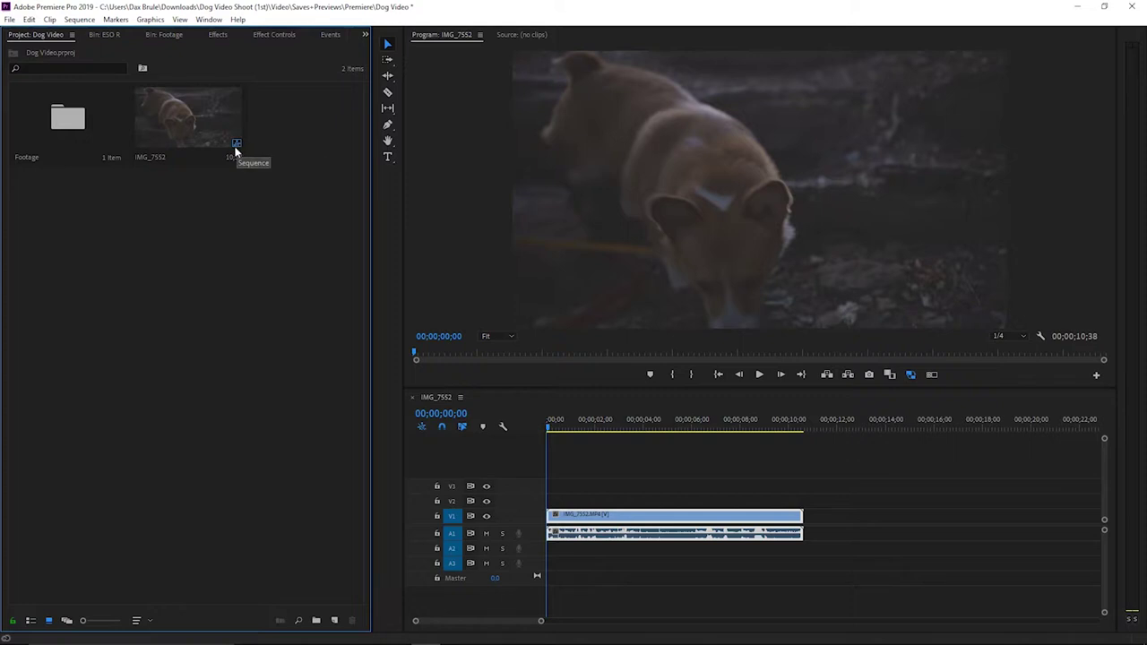
double_click(117, 141)
double_click(125, 147)
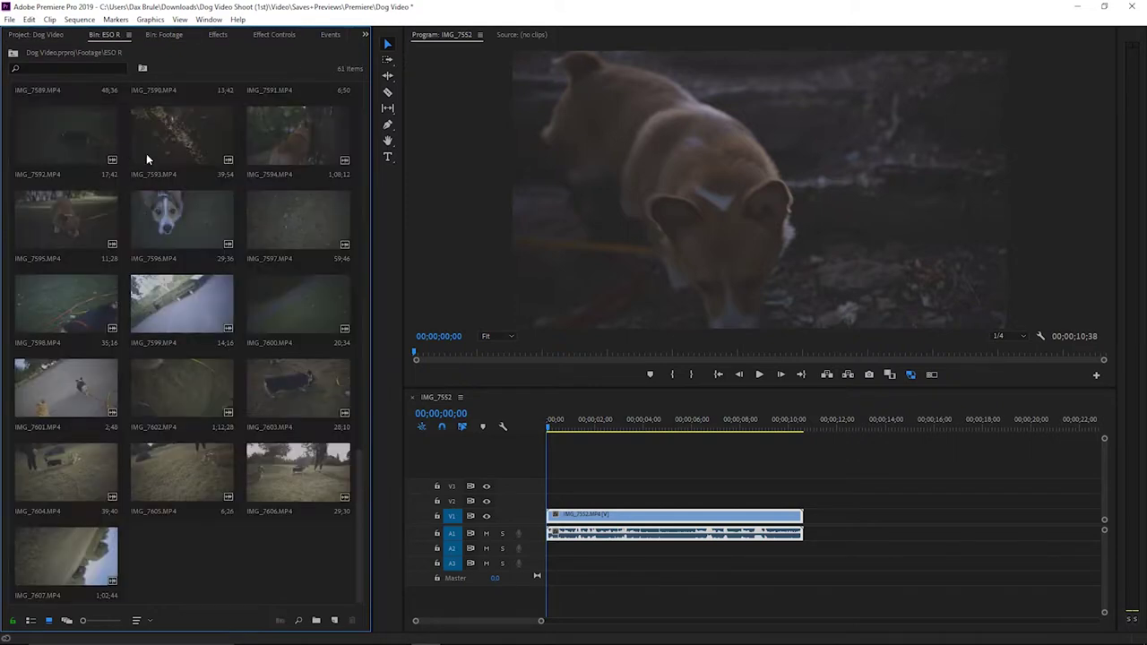
scroll(223, 305, "up", 12)
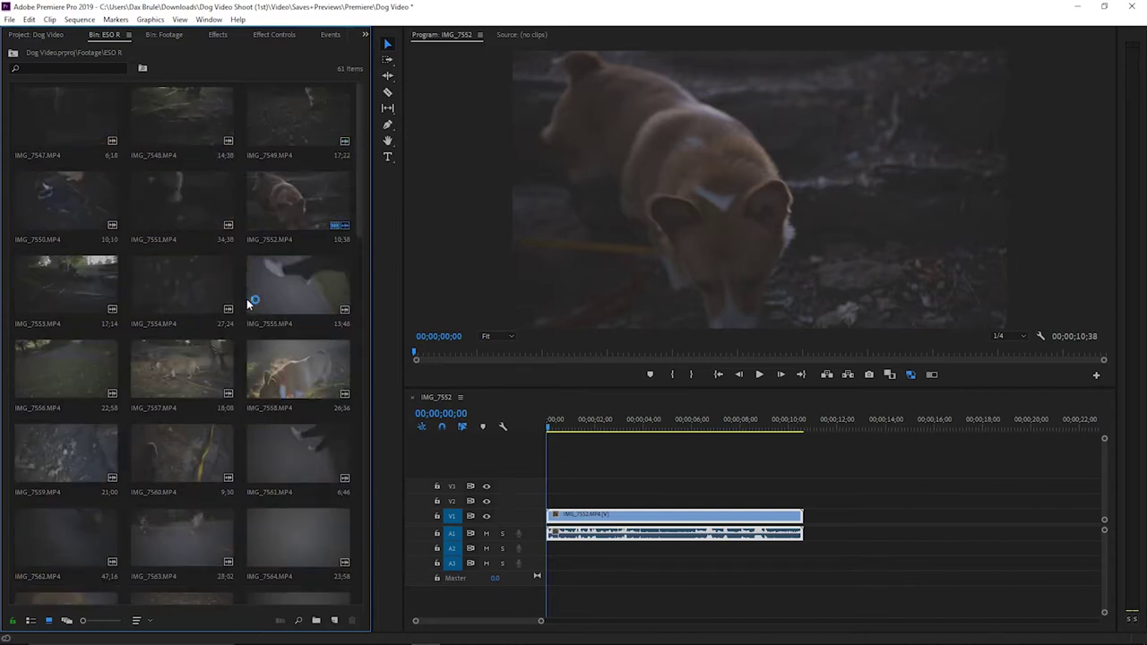
mouse_move(341, 230)
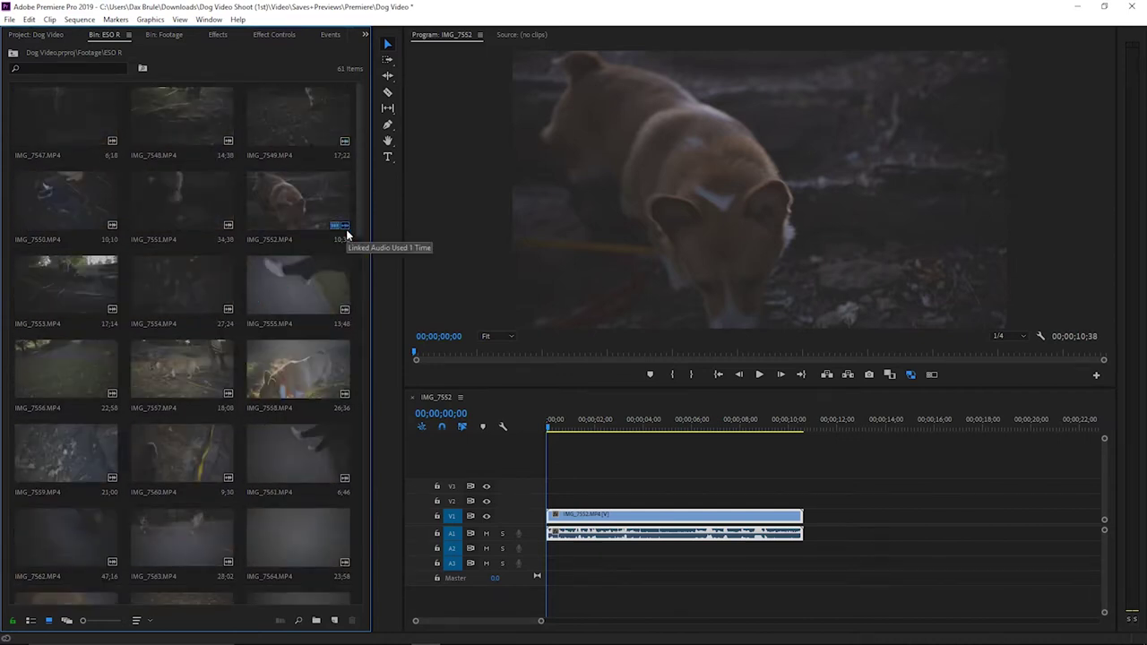
left_click(13, 53)
left_click(13, 53)
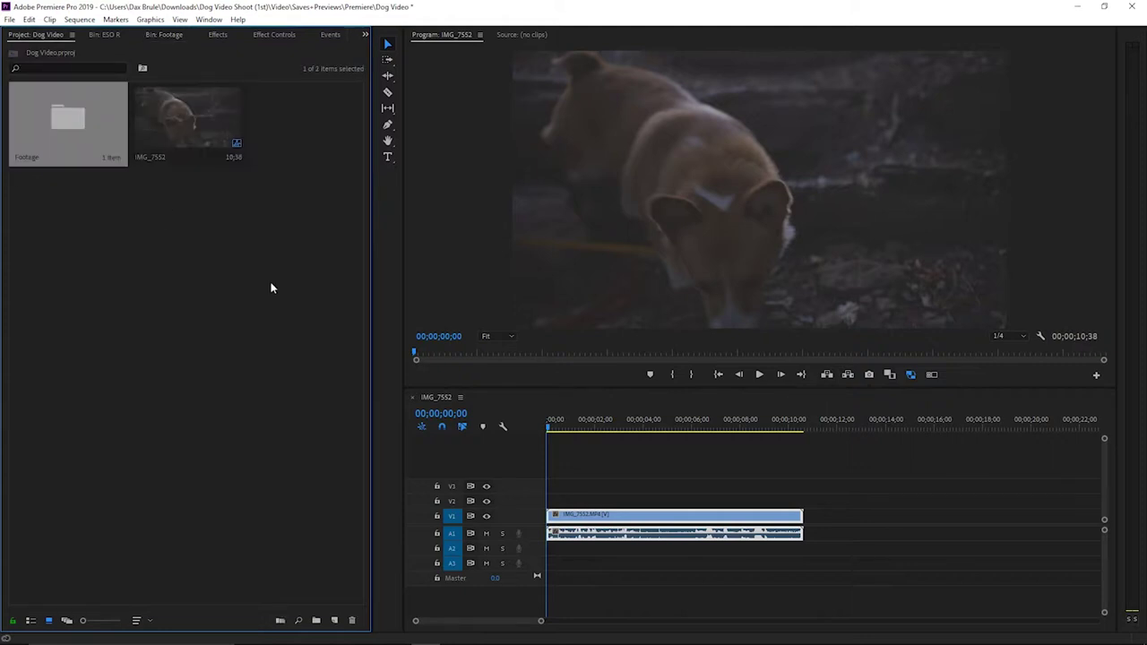
left_click(193, 99)
left_click(247, 279)
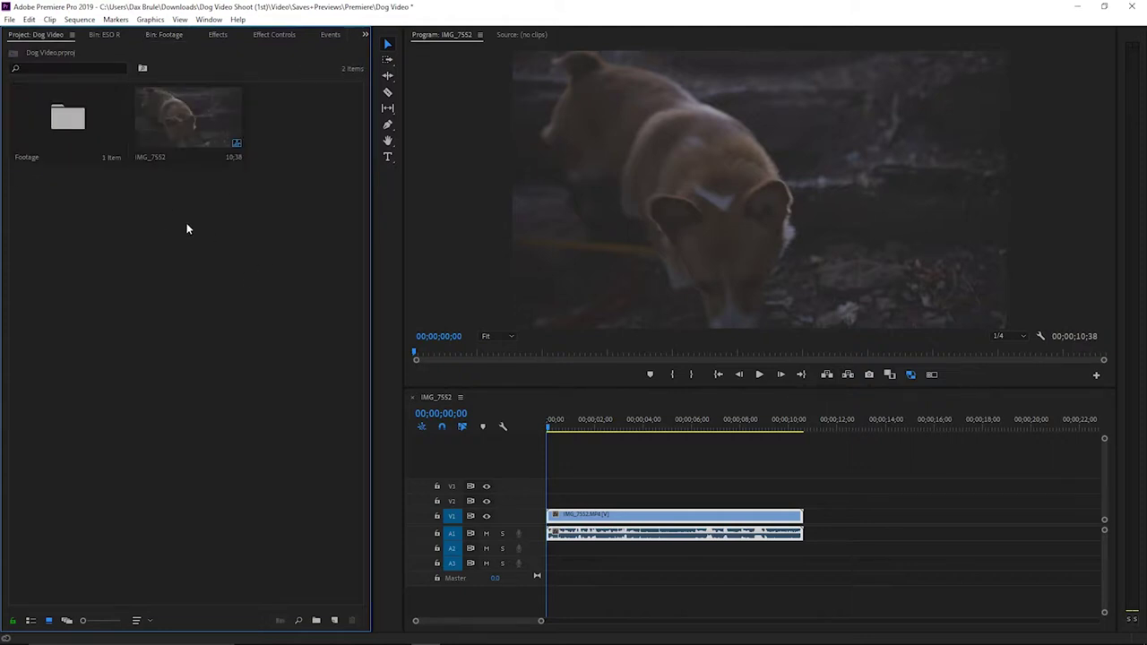
Make a second IMG_7552 sequence with New Sequence From Clip and zoom to its start
left_click(208, 133)
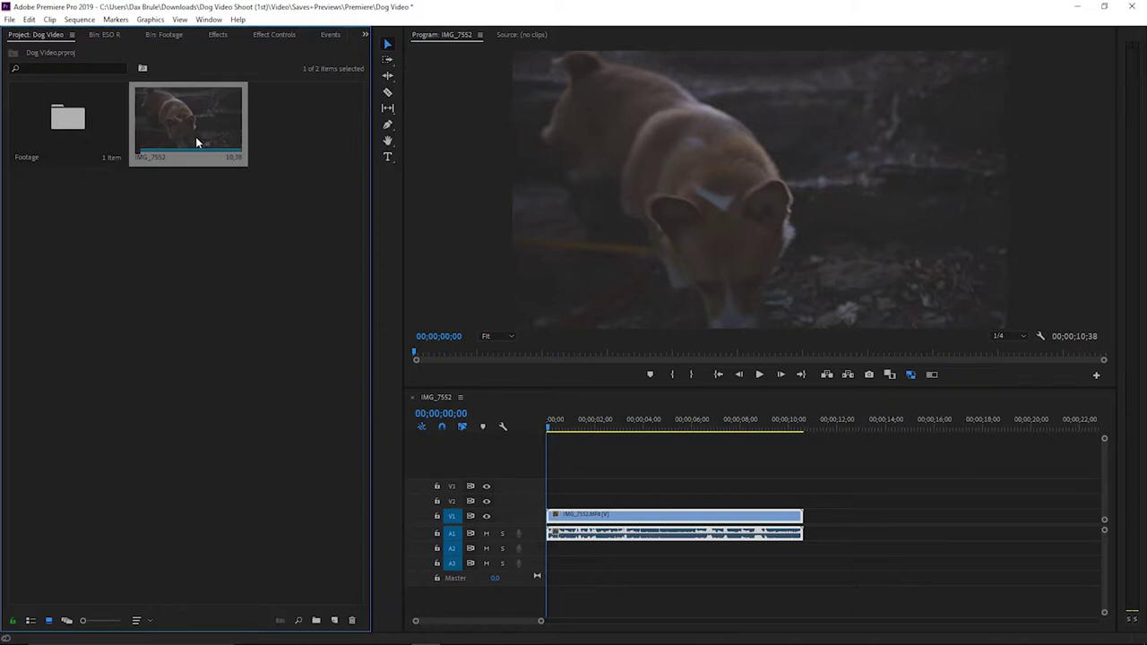
right_click(192, 141)
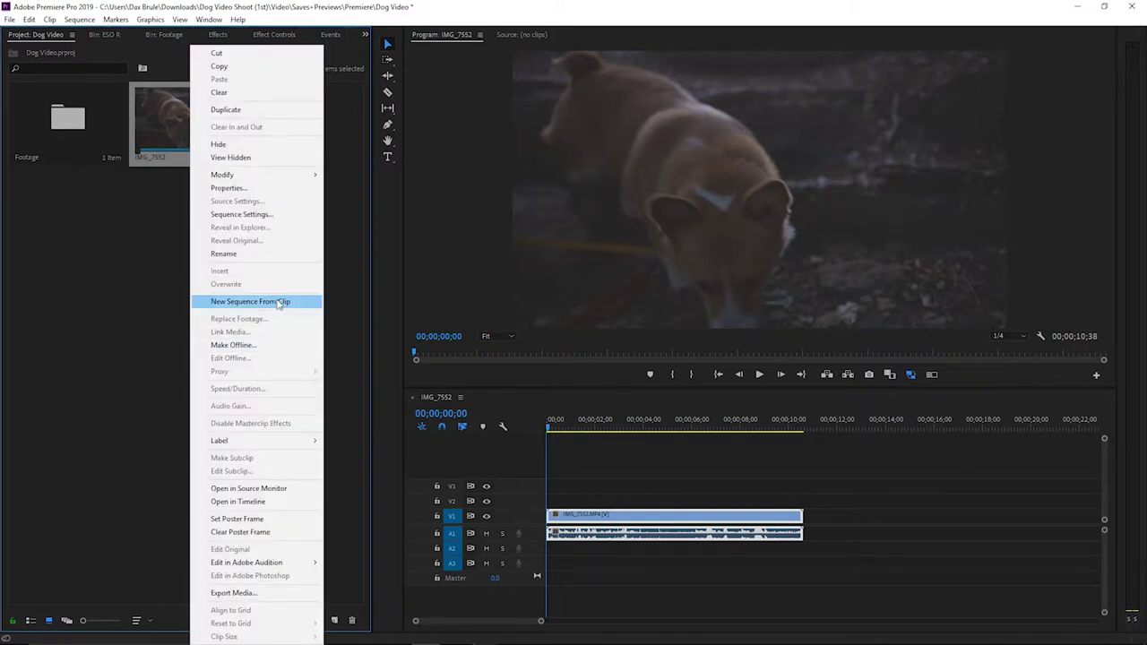
left_click(278, 302)
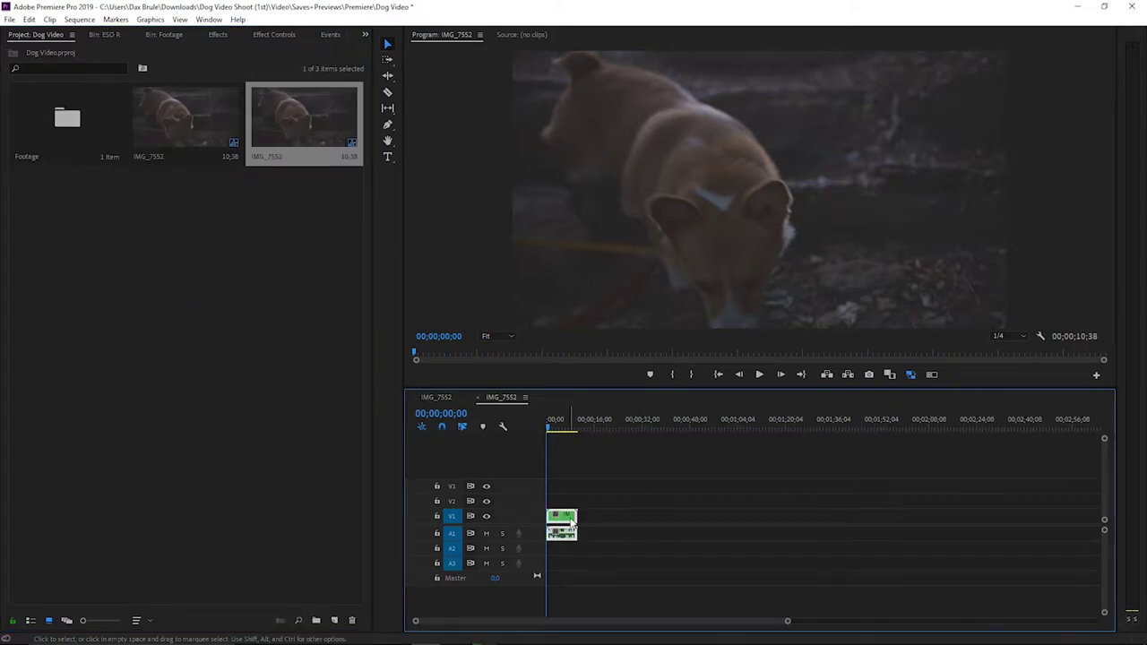
left_click(794, 620)
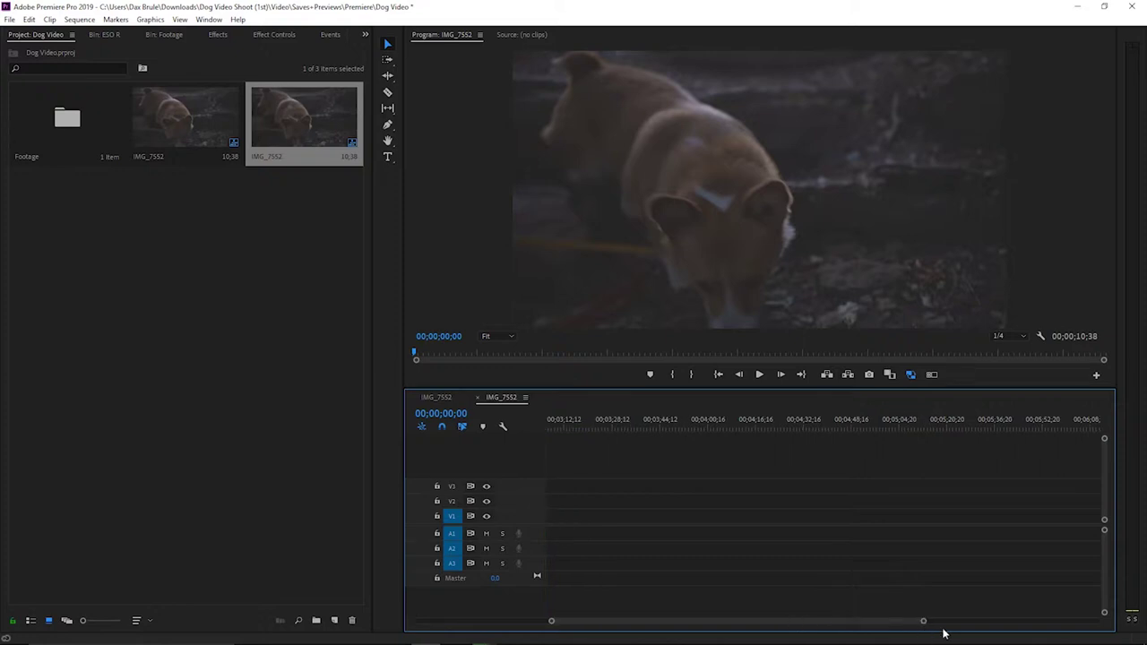
left_click_drag(923, 620, 509, 620)
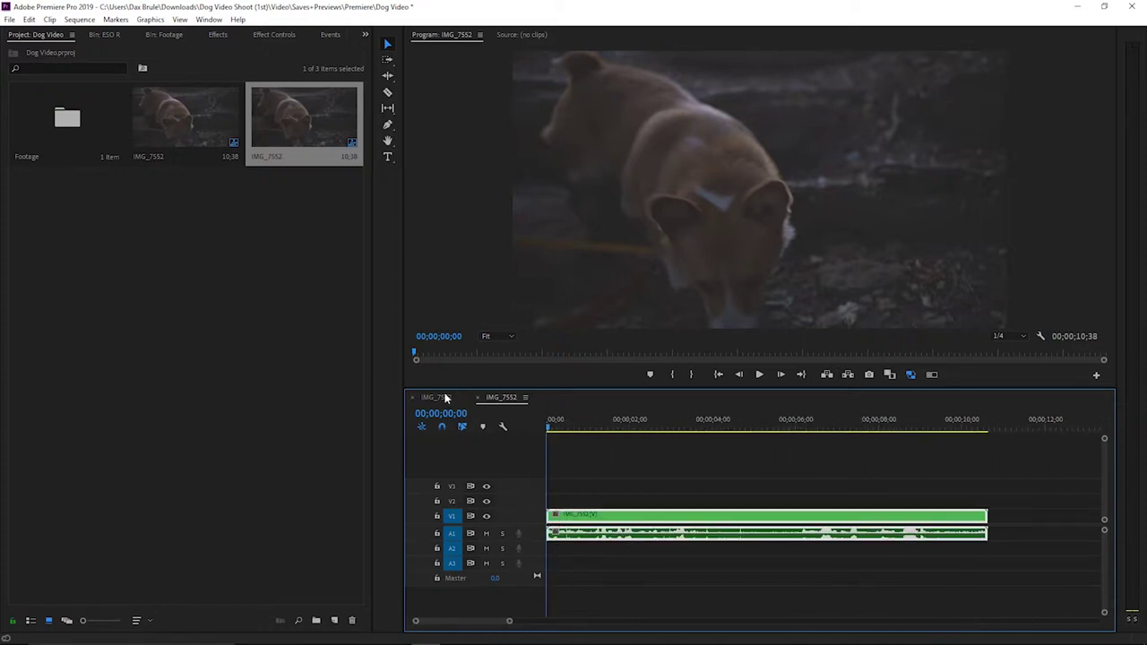
Close the duplicate IMG_7552 sequence's timeline and delete it from the project
left_click(477, 397)
left_click(622, 421)
left_click(734, 421)
left_click(293, 272)
left_click(336, 157)
key("Delete")
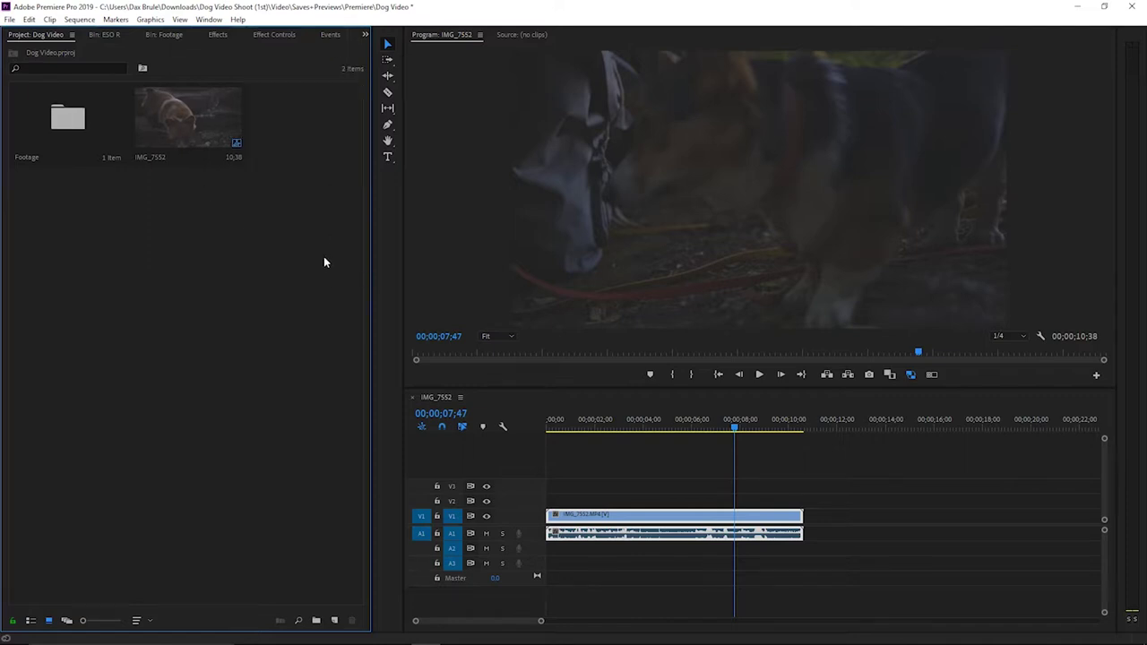
right_click(180, 231)
left_click(696, 404)
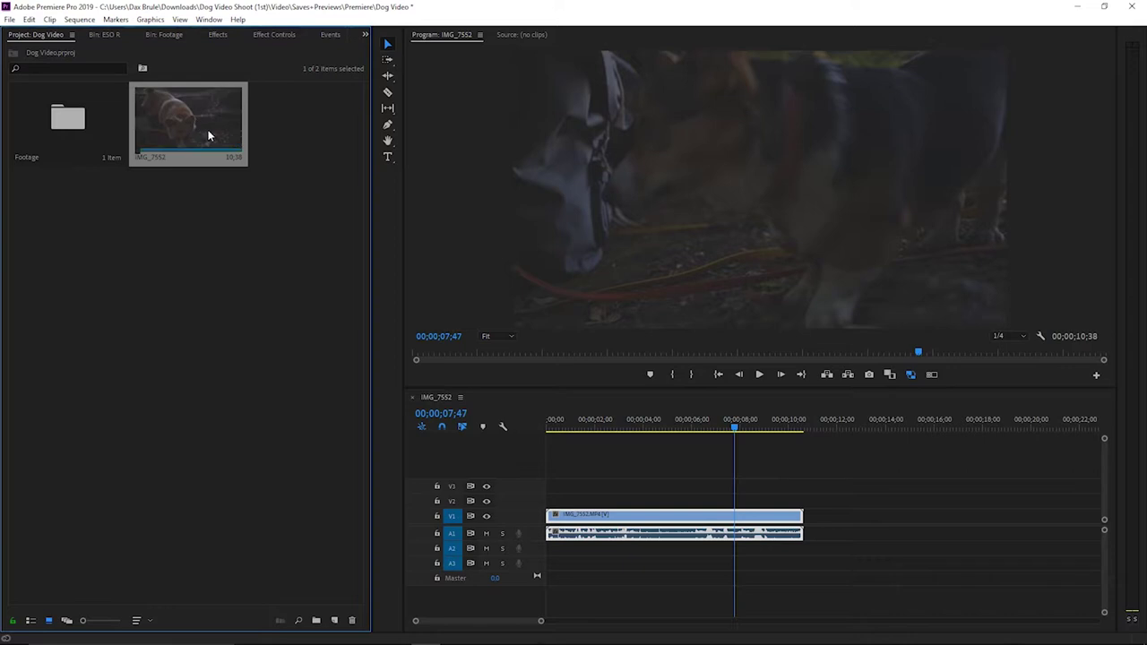
right_click(315, 151)
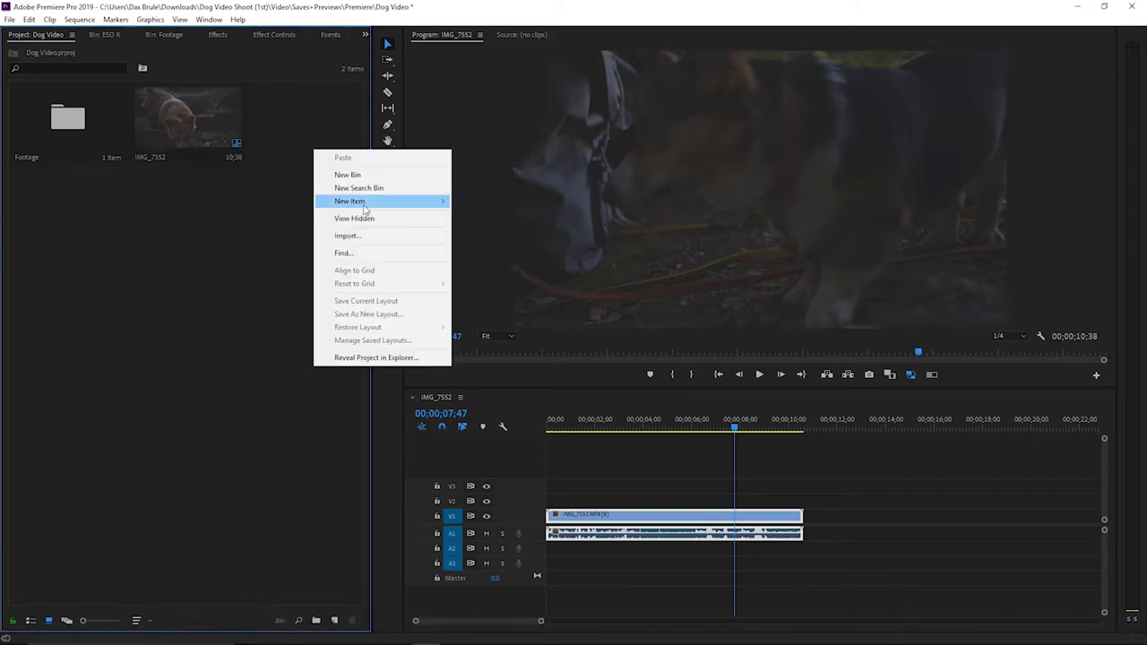
Create a bin named Sequences and move the IMG_7552 sequence into it
left_click(390, 175)
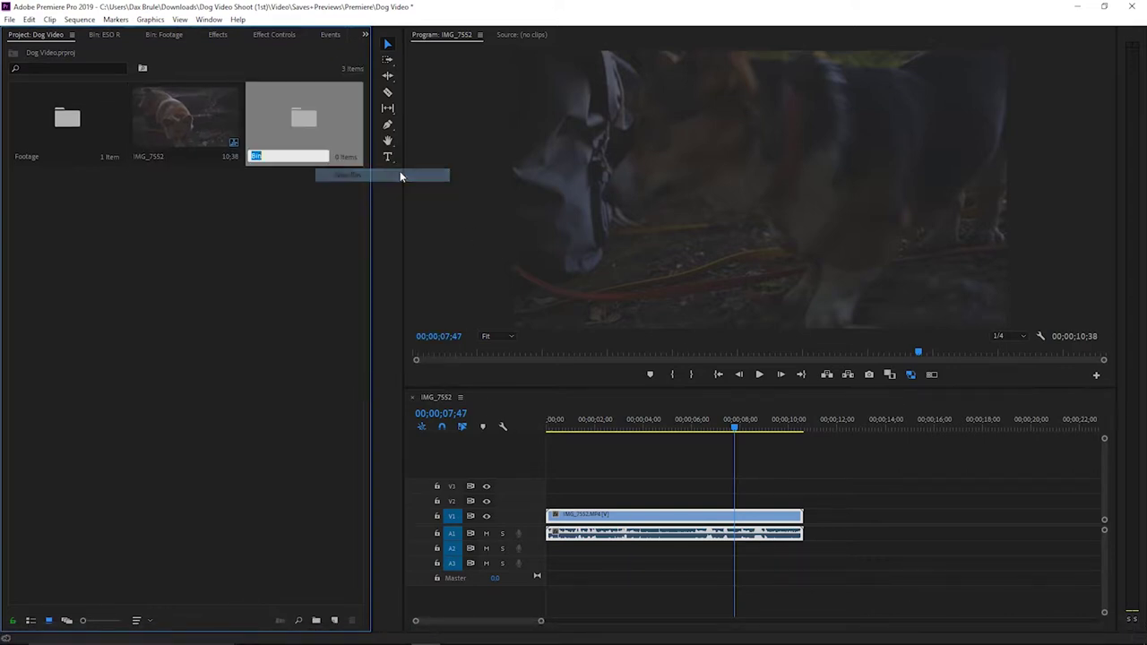
type("Sequences")
key("Tab")
left_click(223, 268)
left_click(184, 96)
left_click_drag(275, 157, 296, 129)
Play the IMG_7552 sequence from its start
left_click(597, 405)
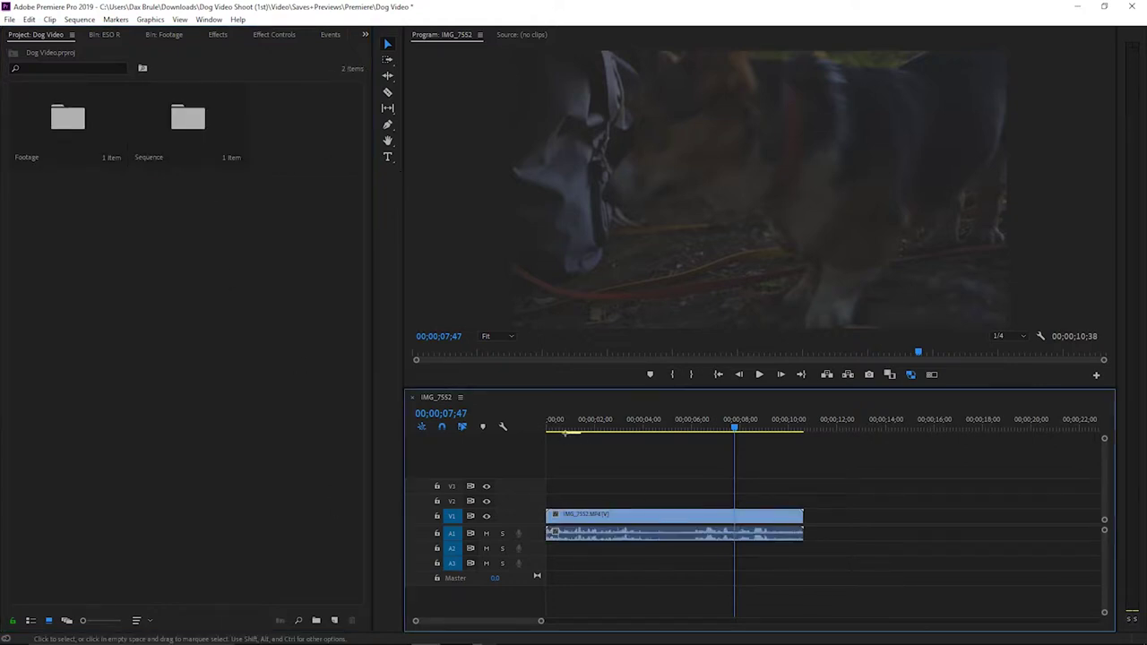
key("Home")
key("space")
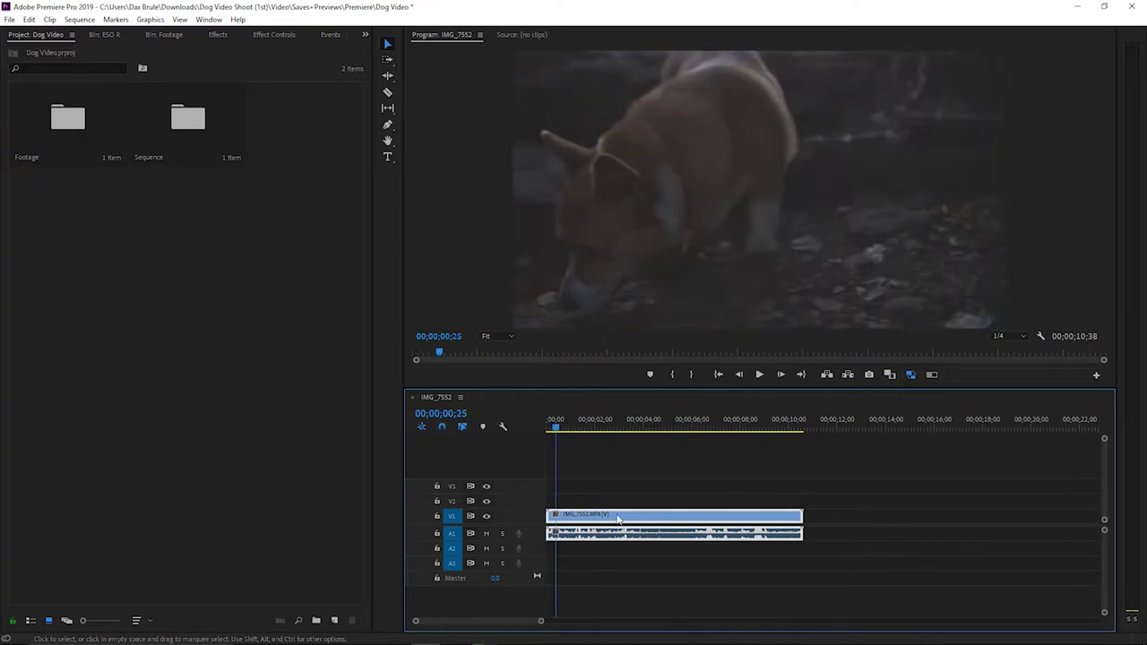
Set the IMG_7552 sequence Timebase to 23.976 frames/second in Sequence Settings
left_click(81, 20)
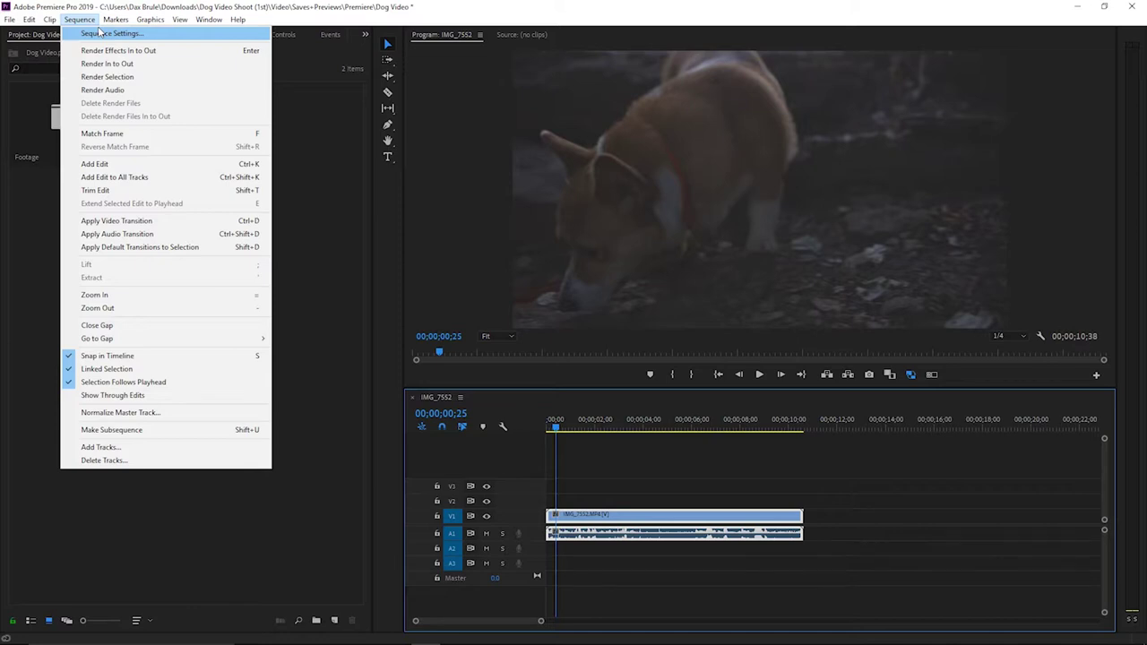
left_click(99, 32)
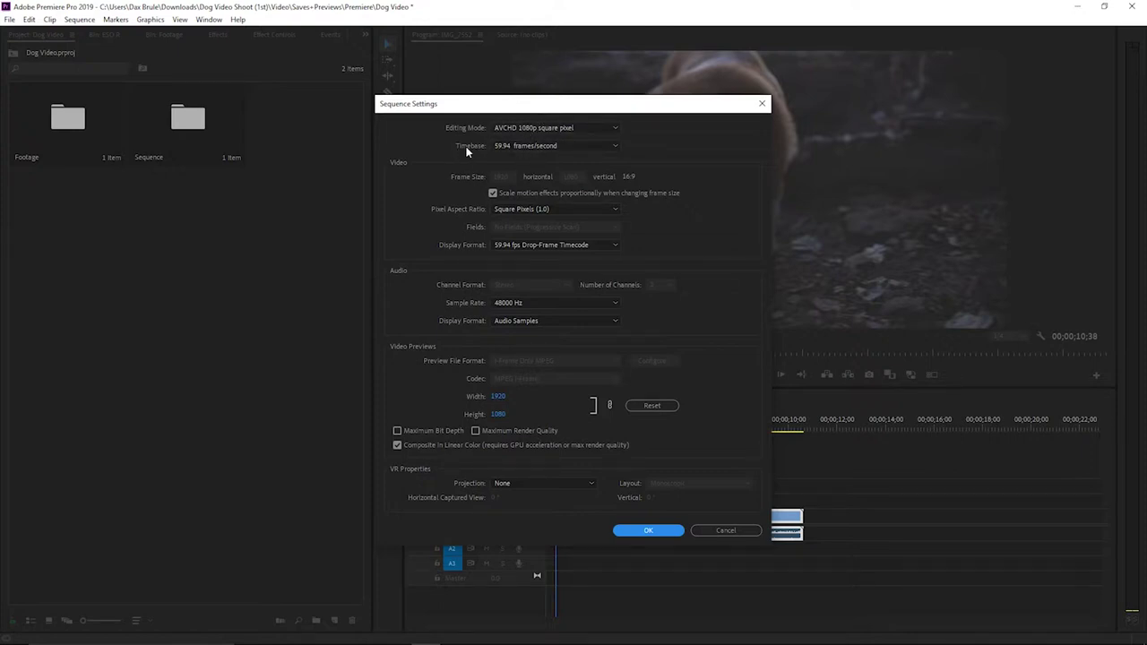
left_click(538, 147)
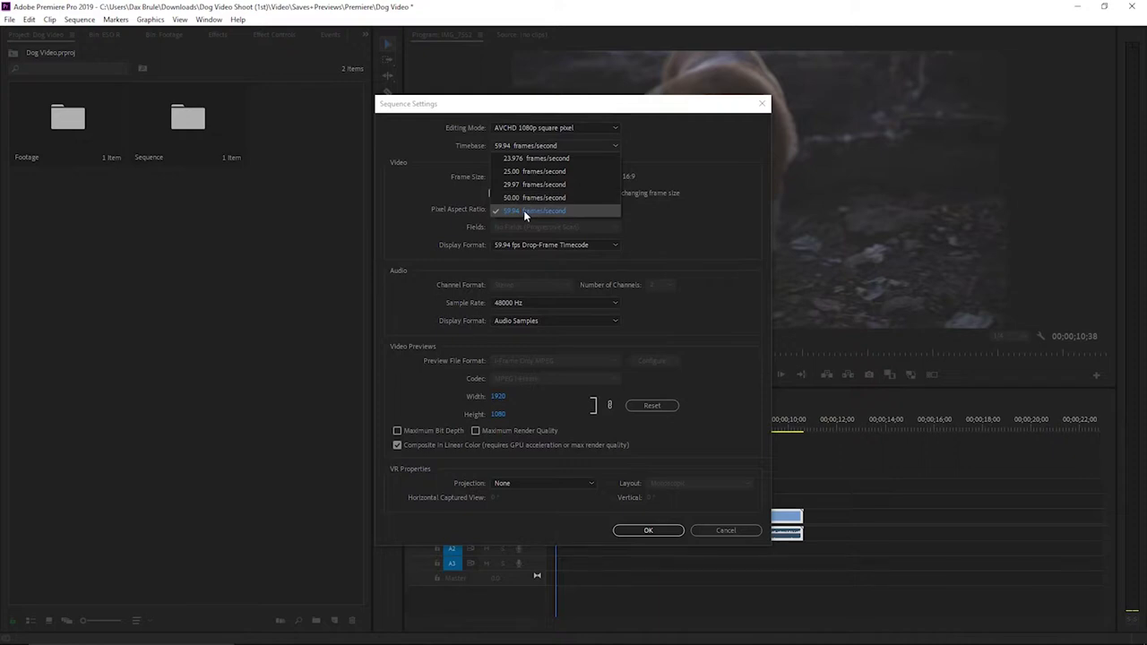
left_click(528, 159)
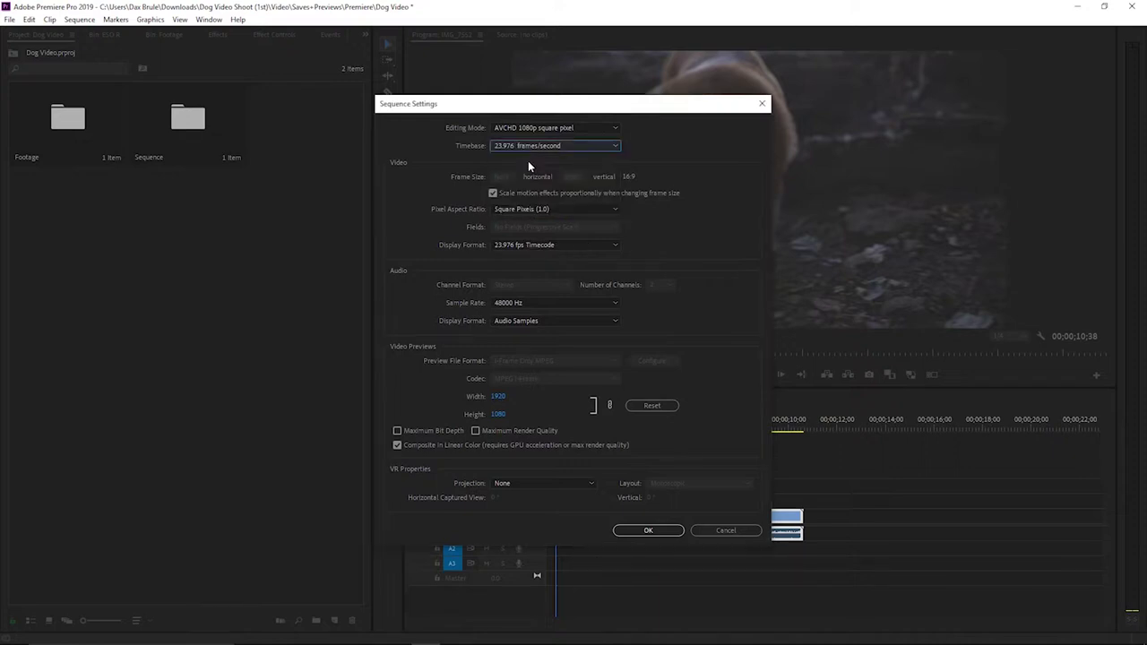
left_click(636, 530)
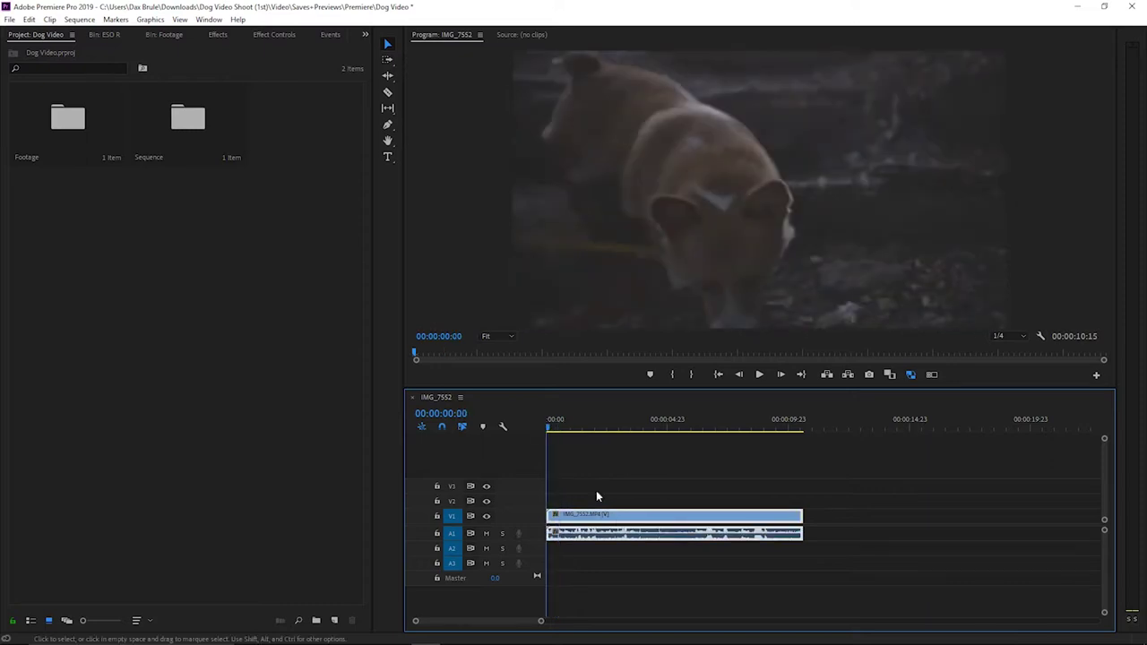
right_click(617, 534)
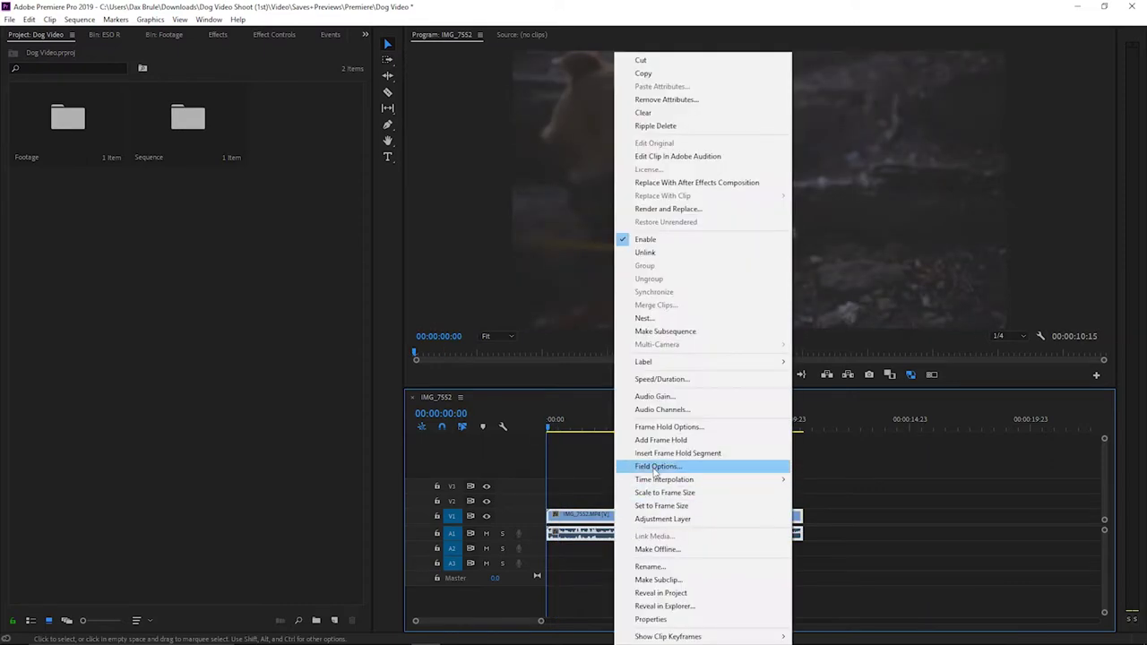
Set the IMG_7552 clip's speed to 40%, play it back, and mute track A1
left_click(661, 379)
type("40")
key("Return")
key("space")
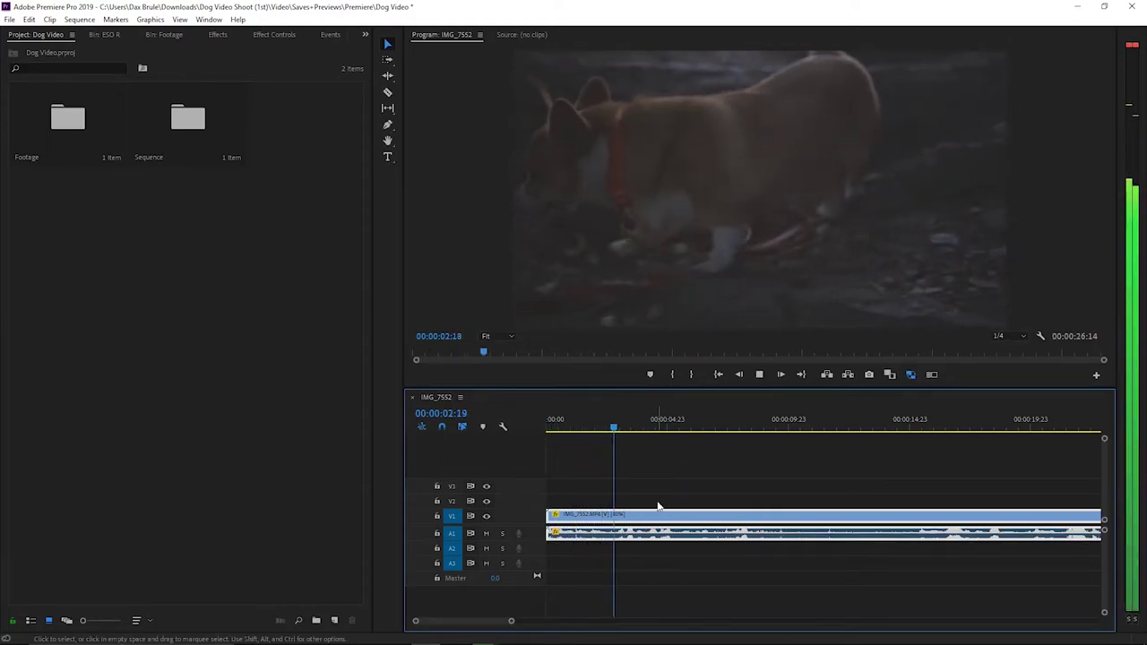
left_click(486, 534)
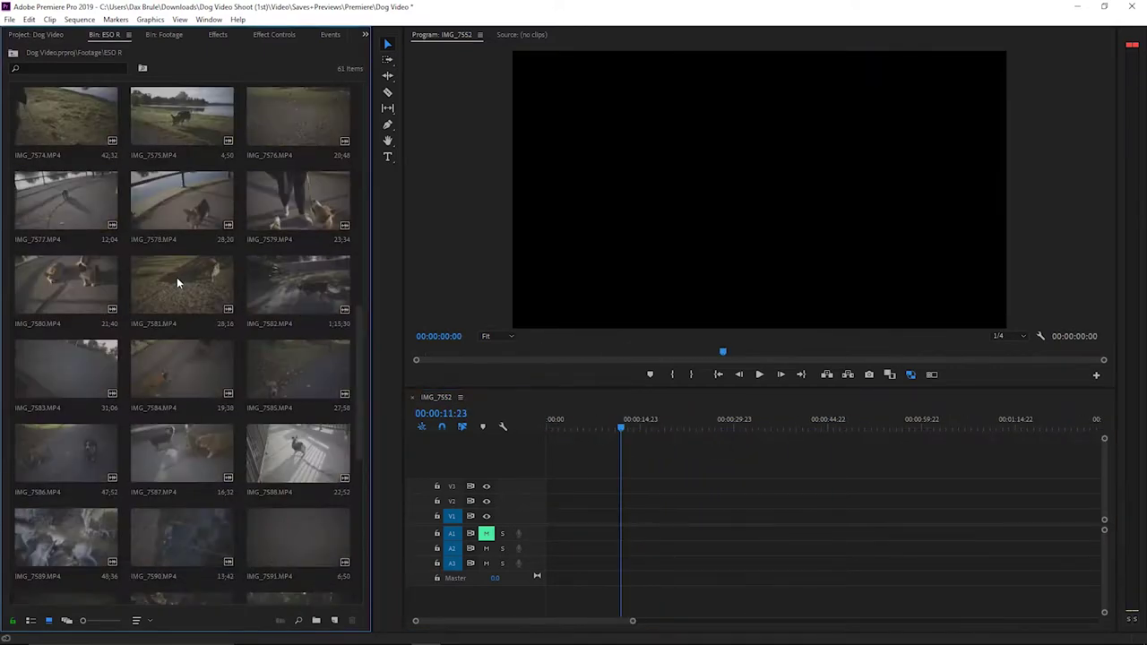
Scroll through the ESO R clips and preview IMG_7596 in the Source monitor
scroll(176, 283, "down", 5)
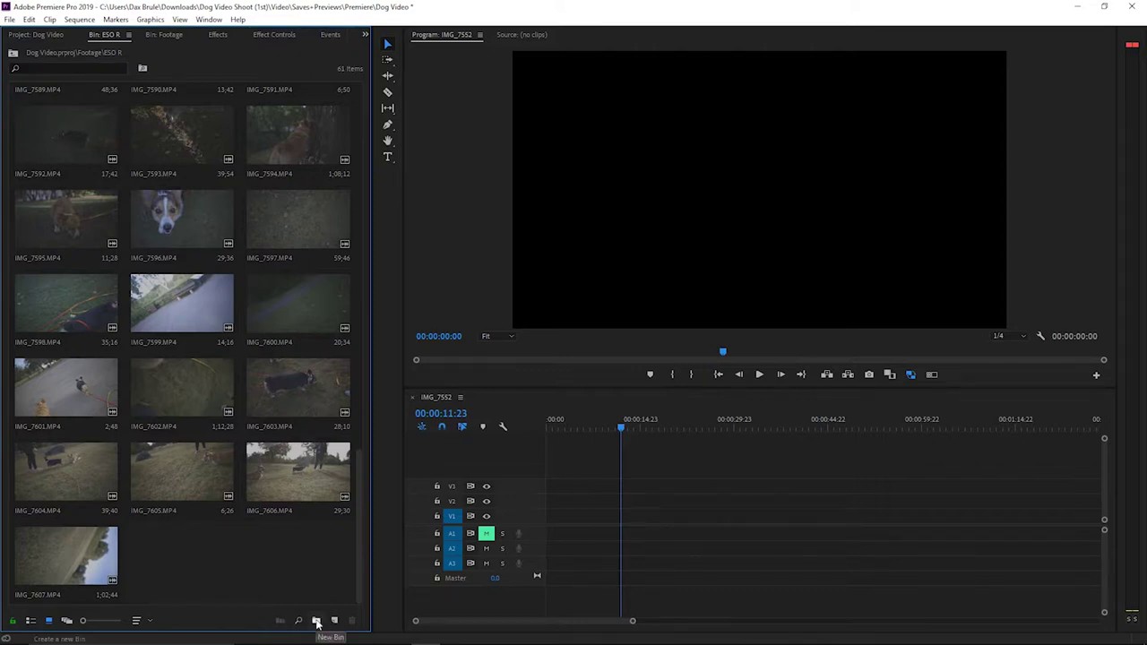
scroll(275, 494, "up", 13)
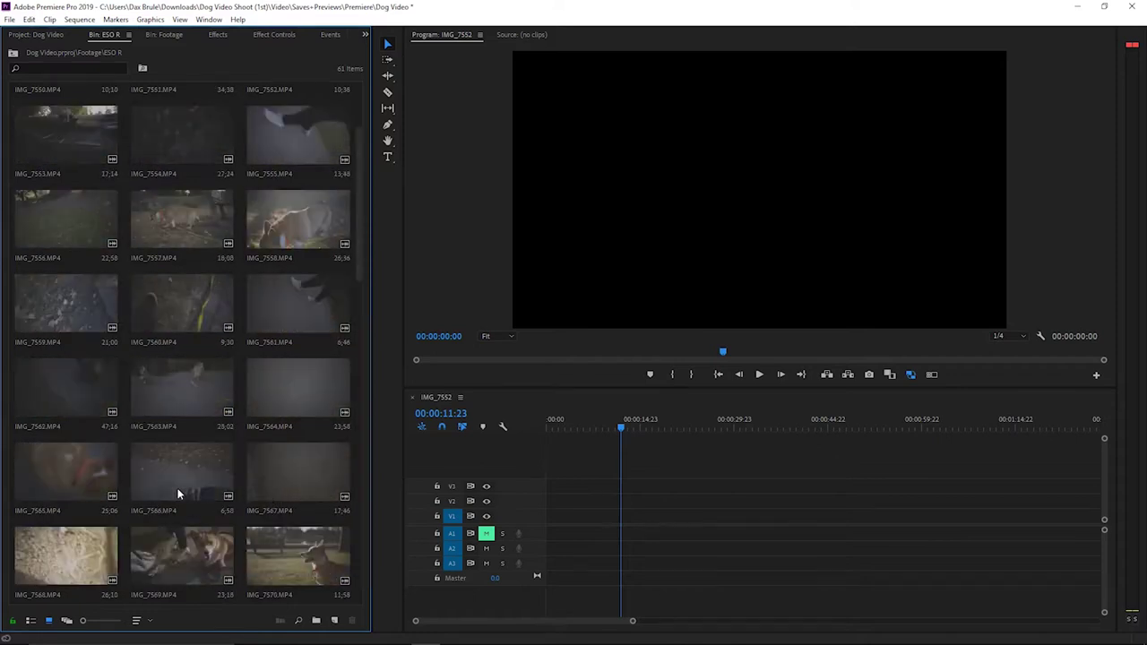
scroll(177, 493, "down", 1)
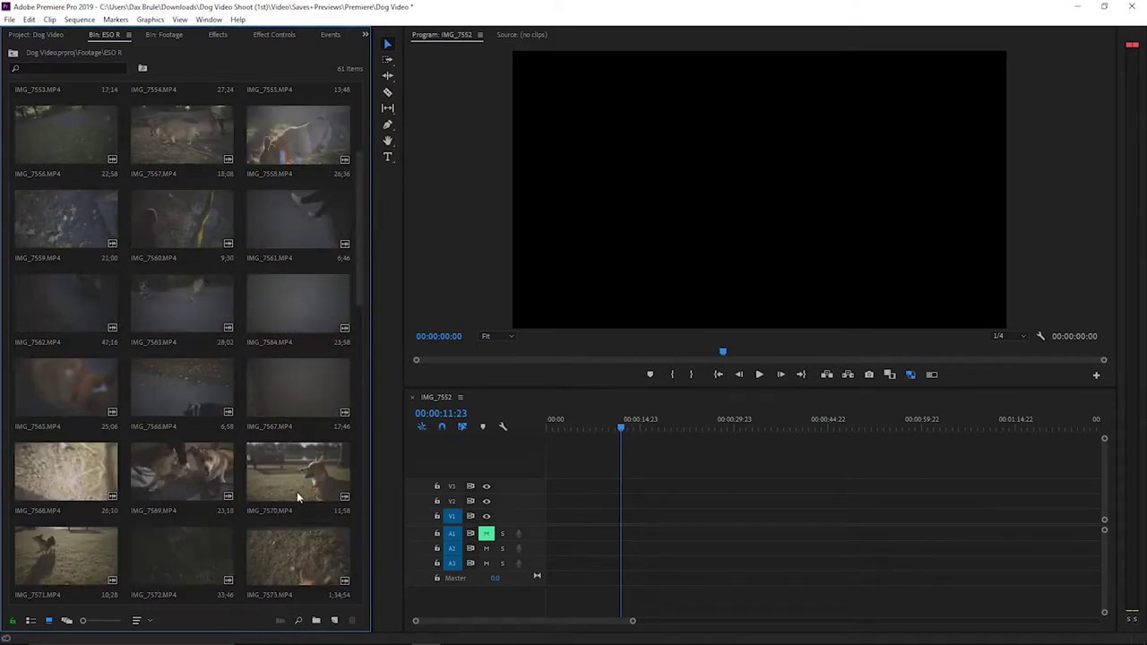
scroll(179, 305, "up", 3)
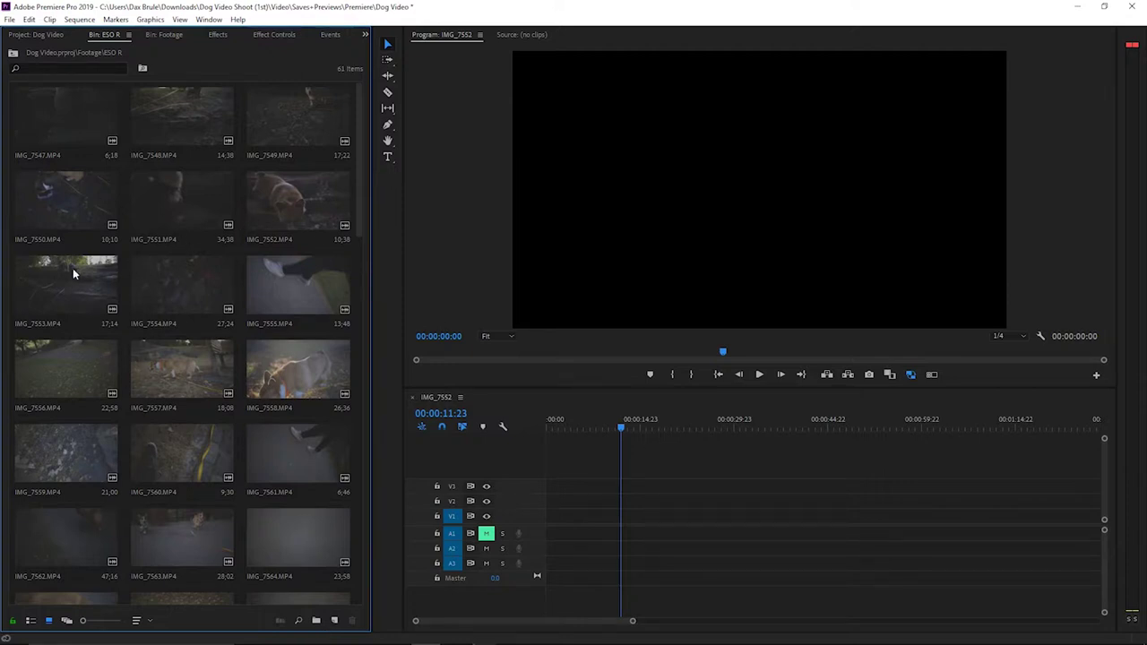
scroll(135, 353, "down", 14)
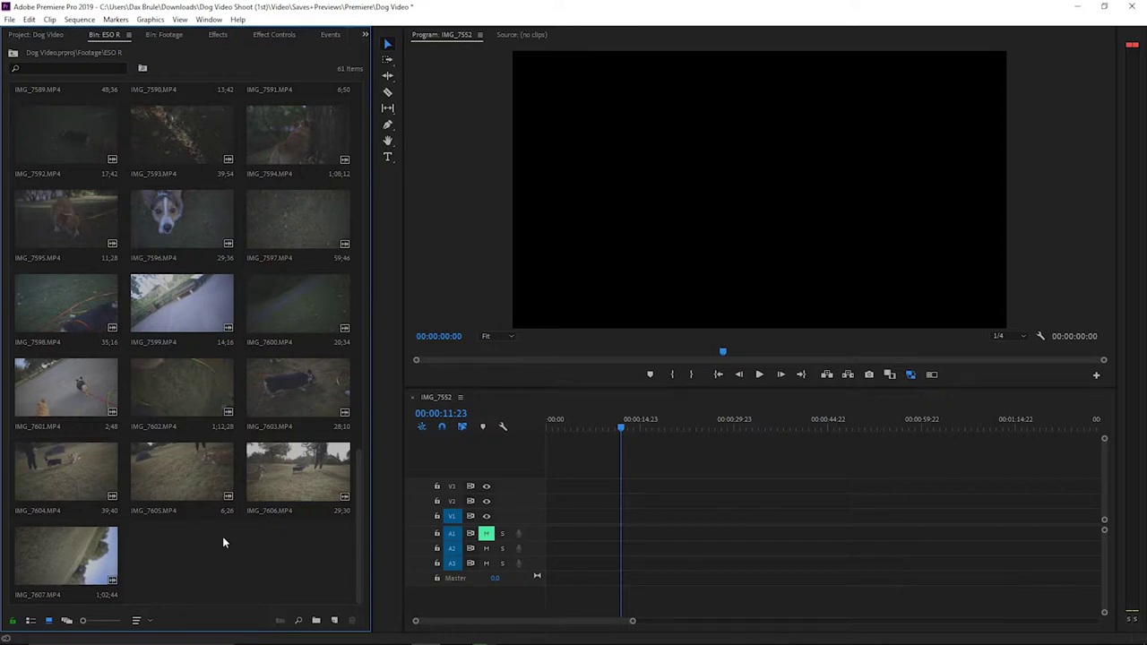
double_click(183, 218)
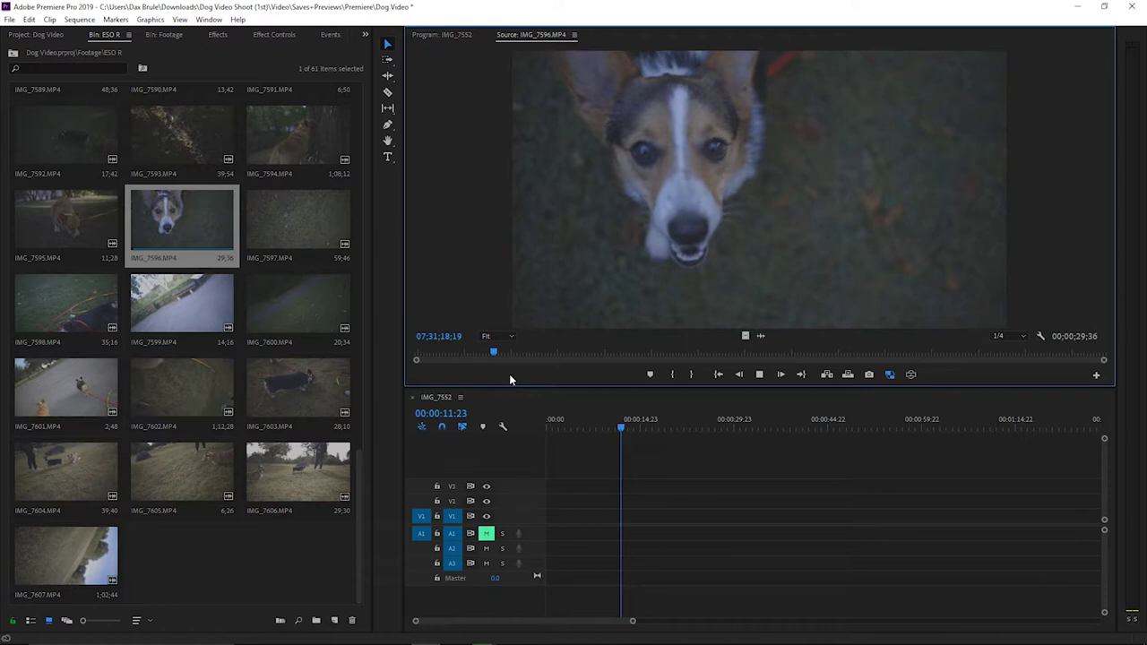
key("space")
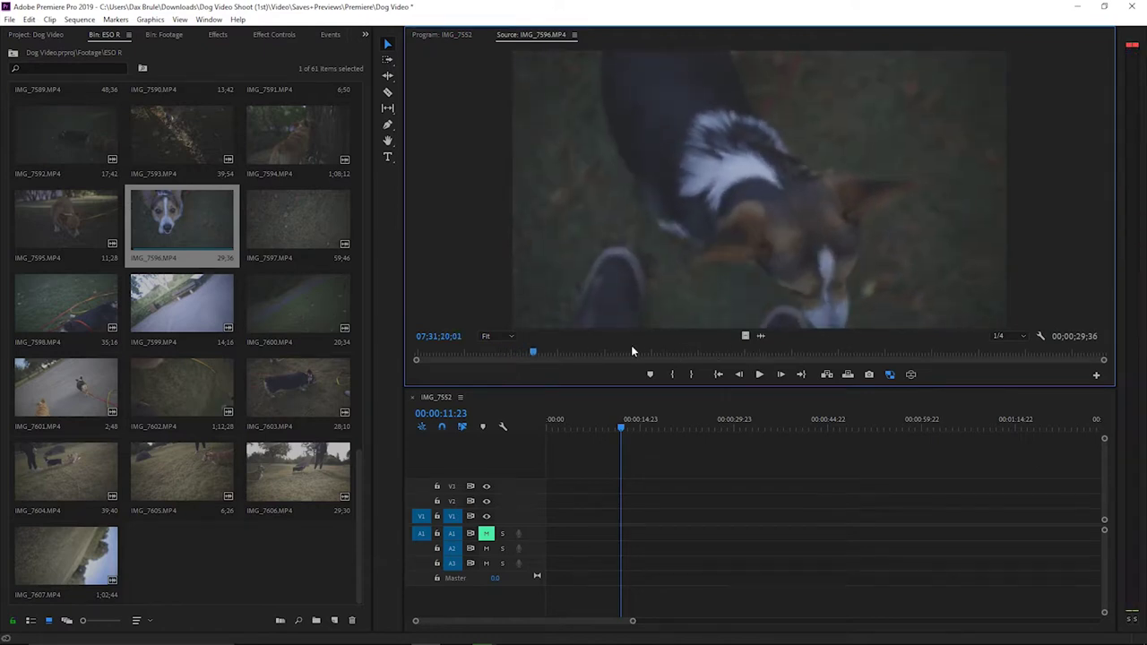
left_click(228, 588)
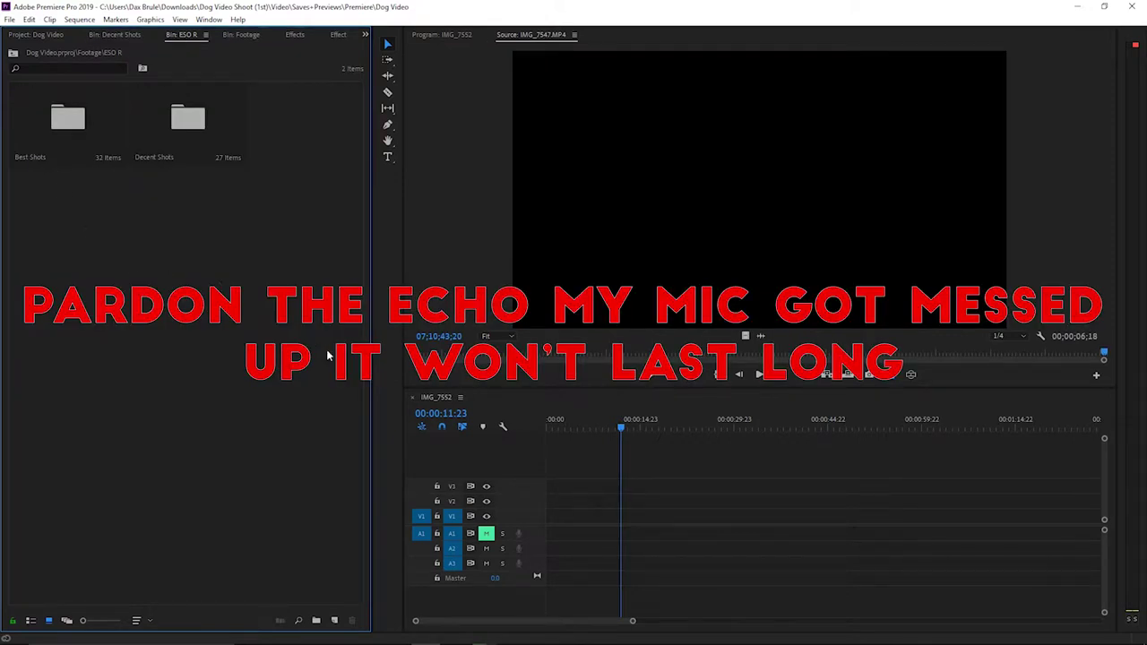
Look inside the Best Shots and Decent Shots bins, returning to ESO R after each
double_click(55, 121)
left_click(12, 54)
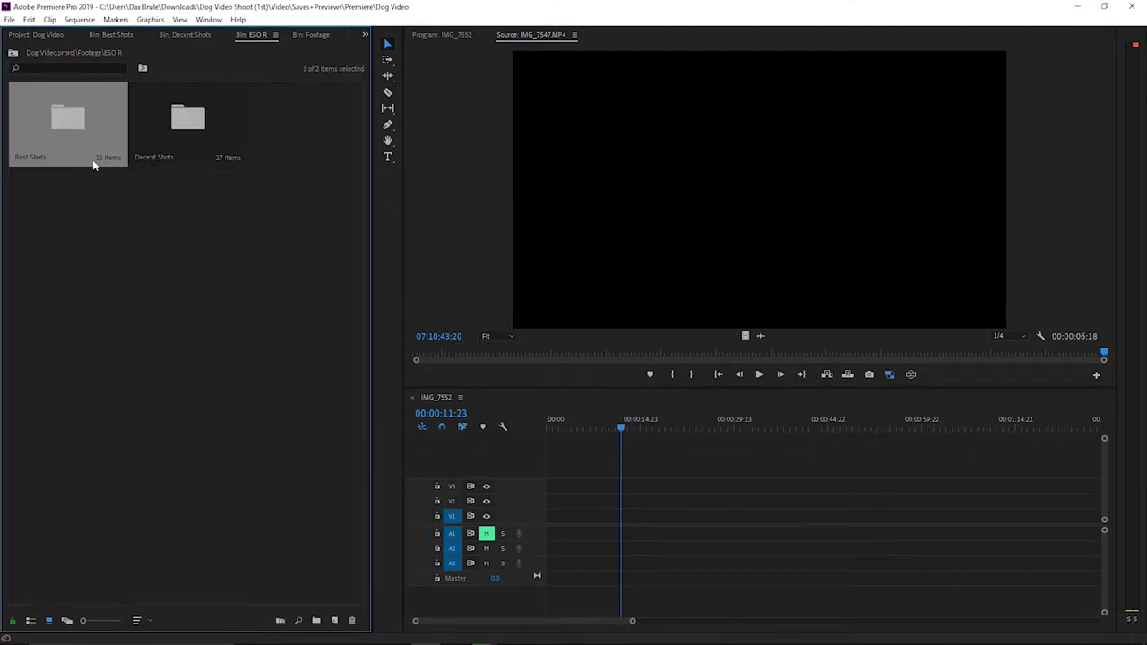
left_click(99, 229)
double_click(155, 127)
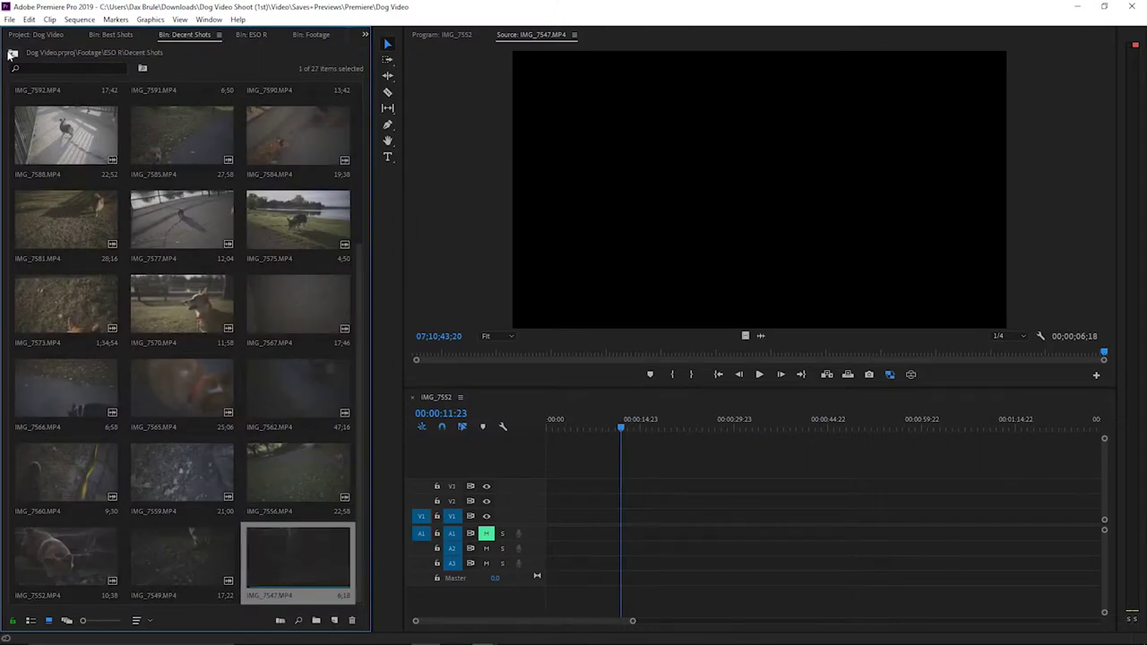
left_click(11, 54)
left_click(83, 289)
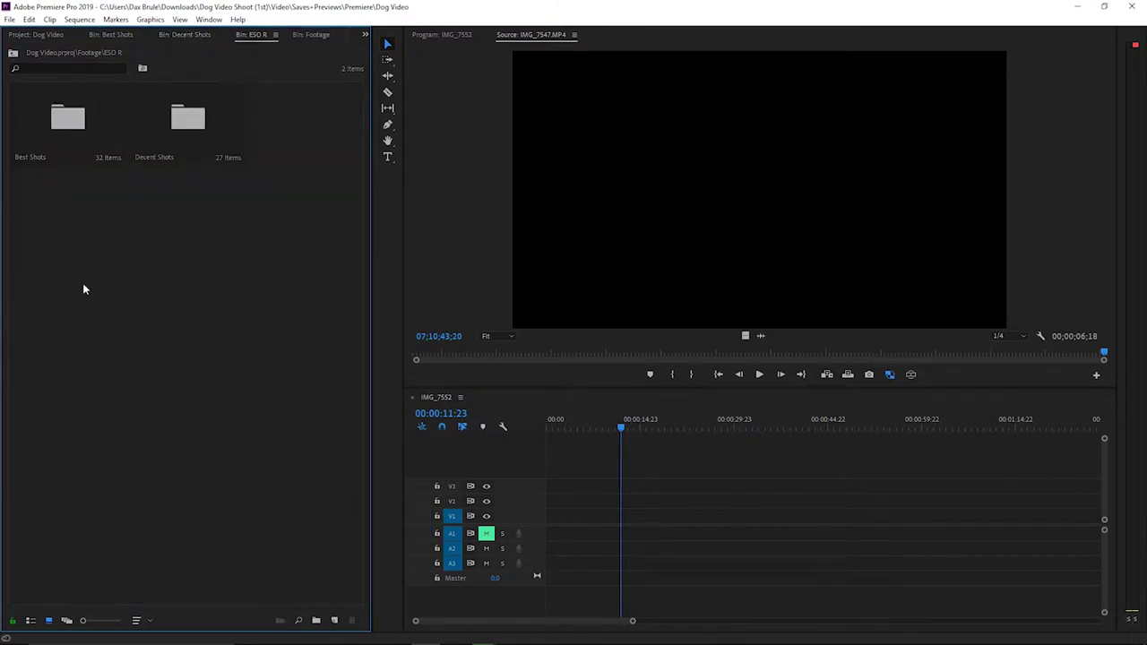
Reopen ESO R, browse Best Shots and Decent Shots again, then move the playhead to 0
left_click(87, 146)
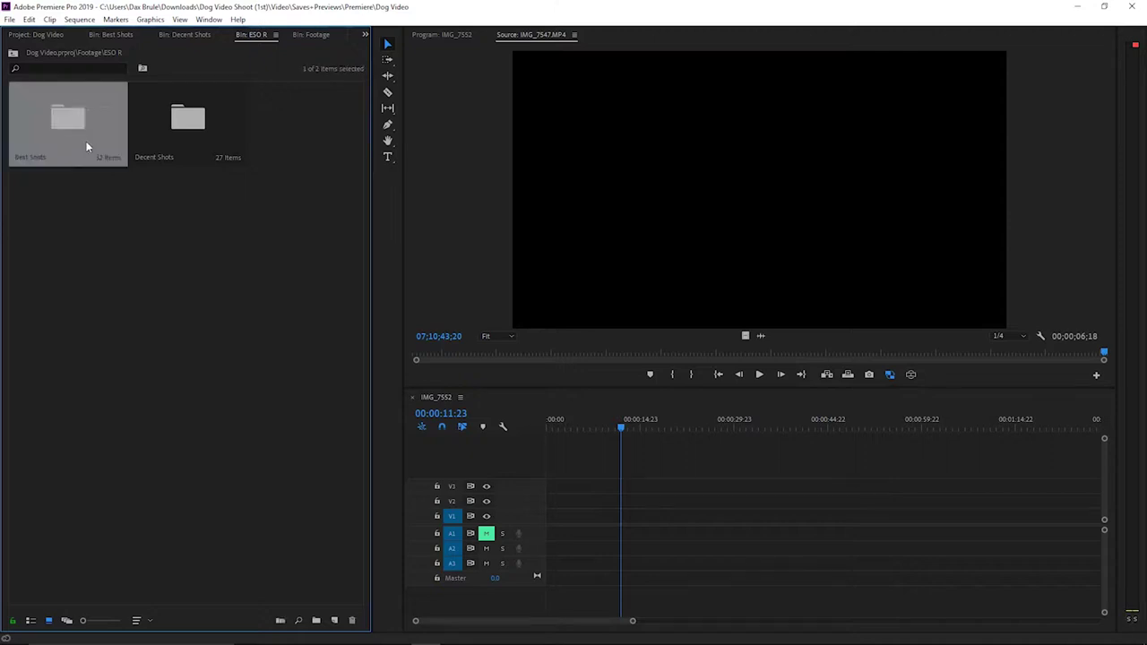
left_click(12, 54)
left_click(68, 89)
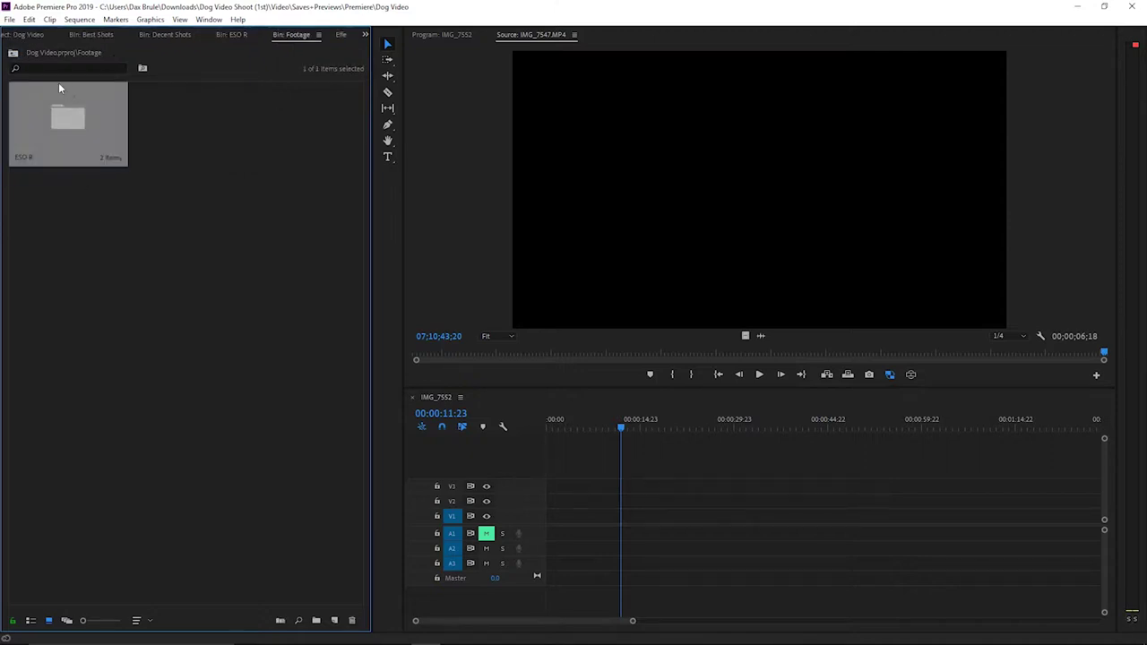
double_click(58, 116)
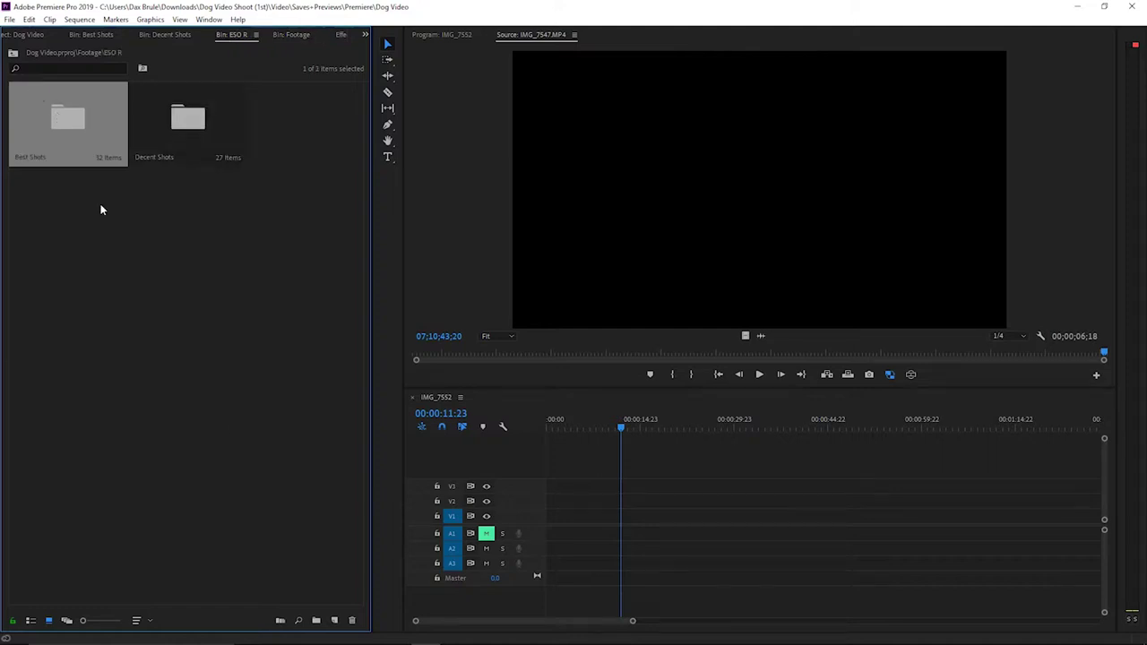
double_click(112, 101)
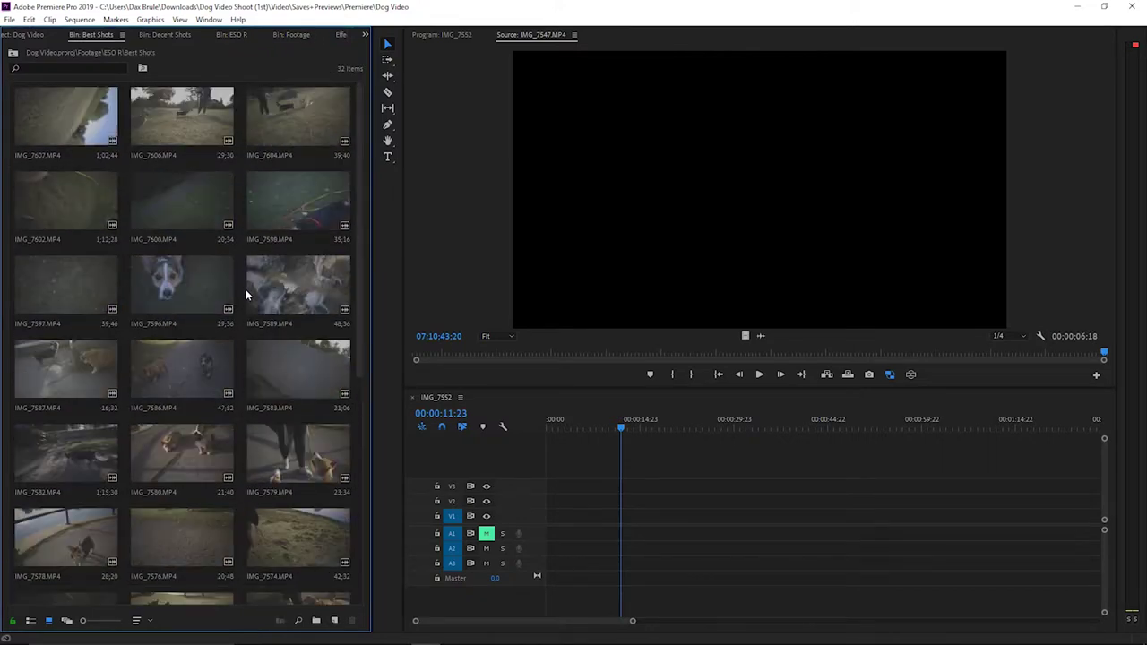
left_click(12, 53)
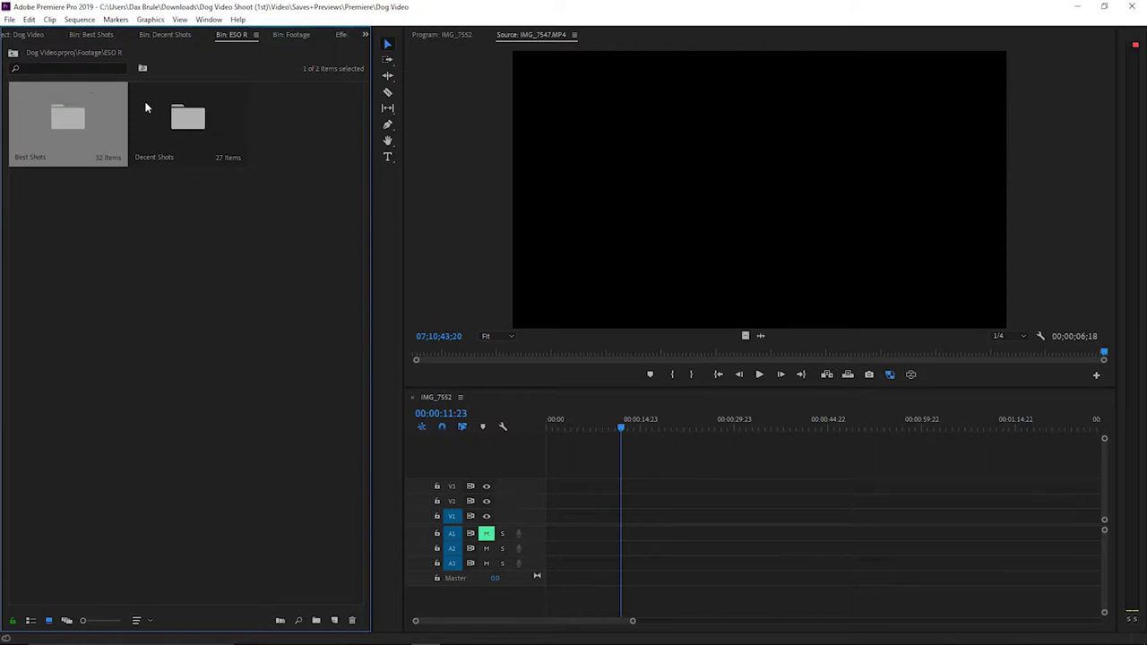
double_click(145, 117)
left_click(13, 53)
left_click(116, 220)
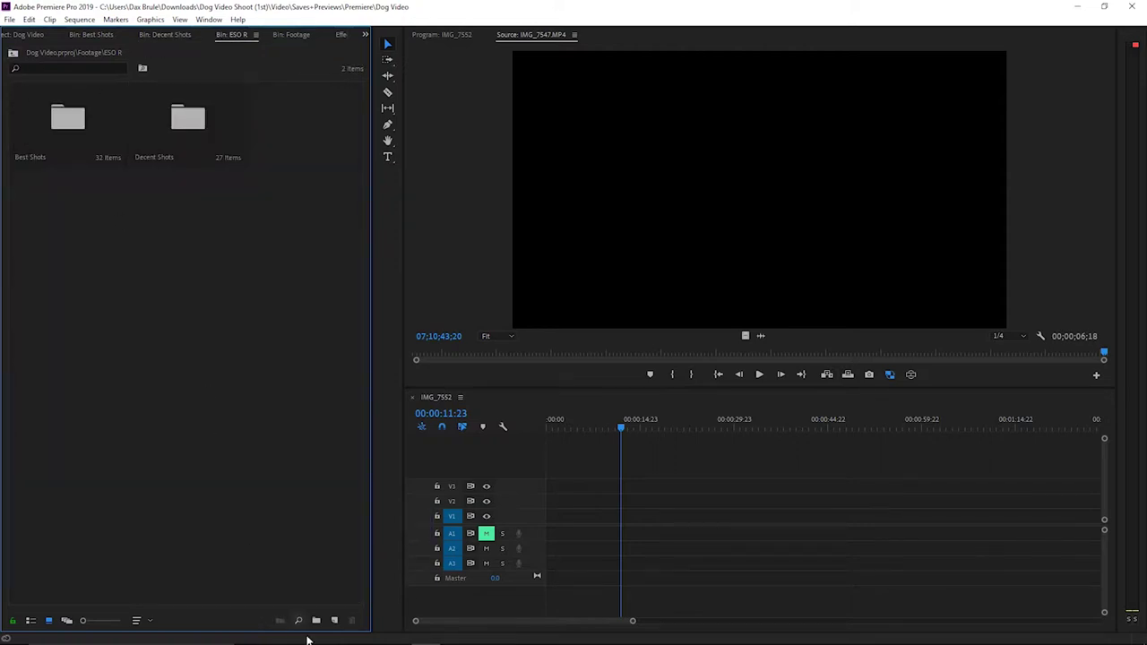
left_click_drag(568, 416, 547, 419)
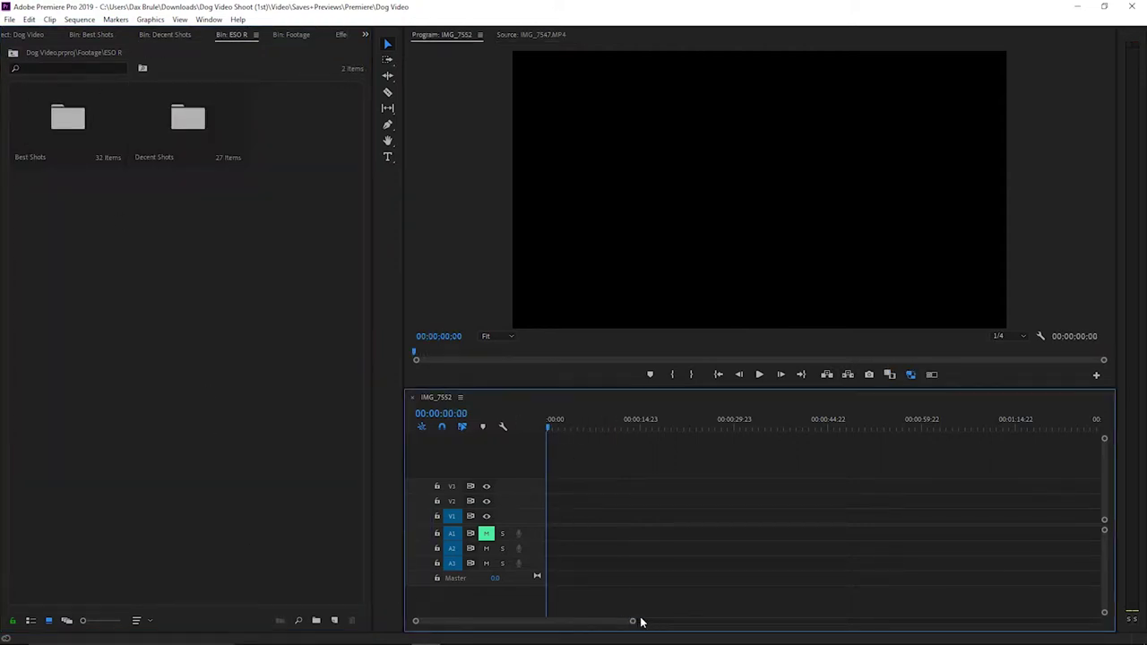
Confirm the AVCHD 1080p, 23.976 fps sequence settings, then launch Chrome
left_click_drag(633, 625, 717, 621)
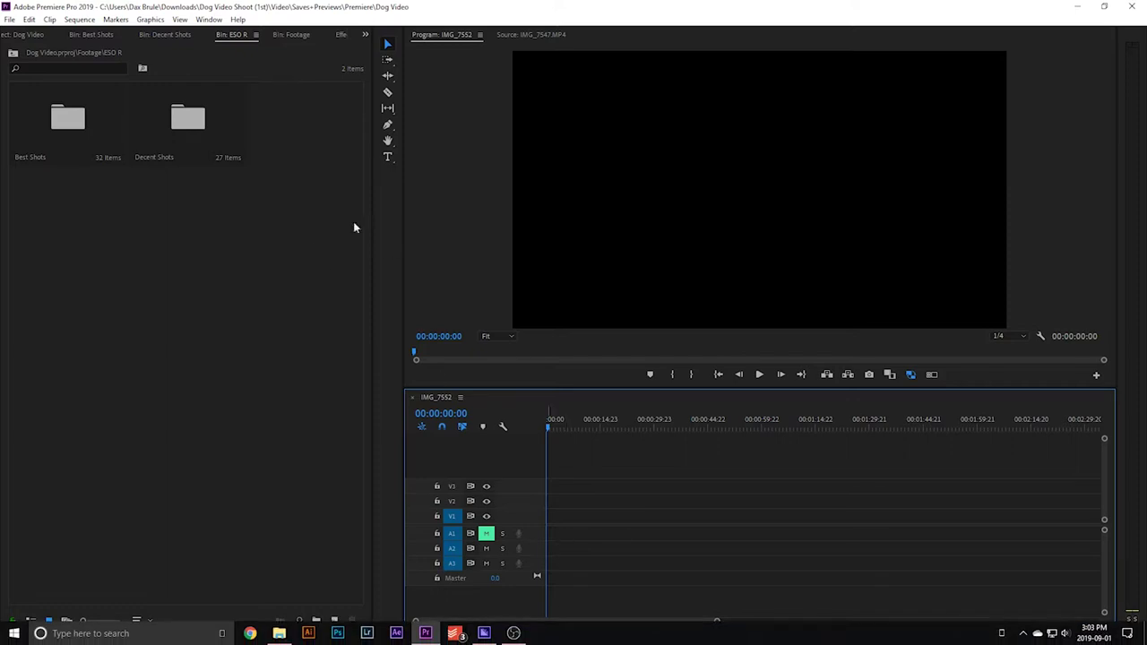
left_click(79, 18)
left_click(89, 33)
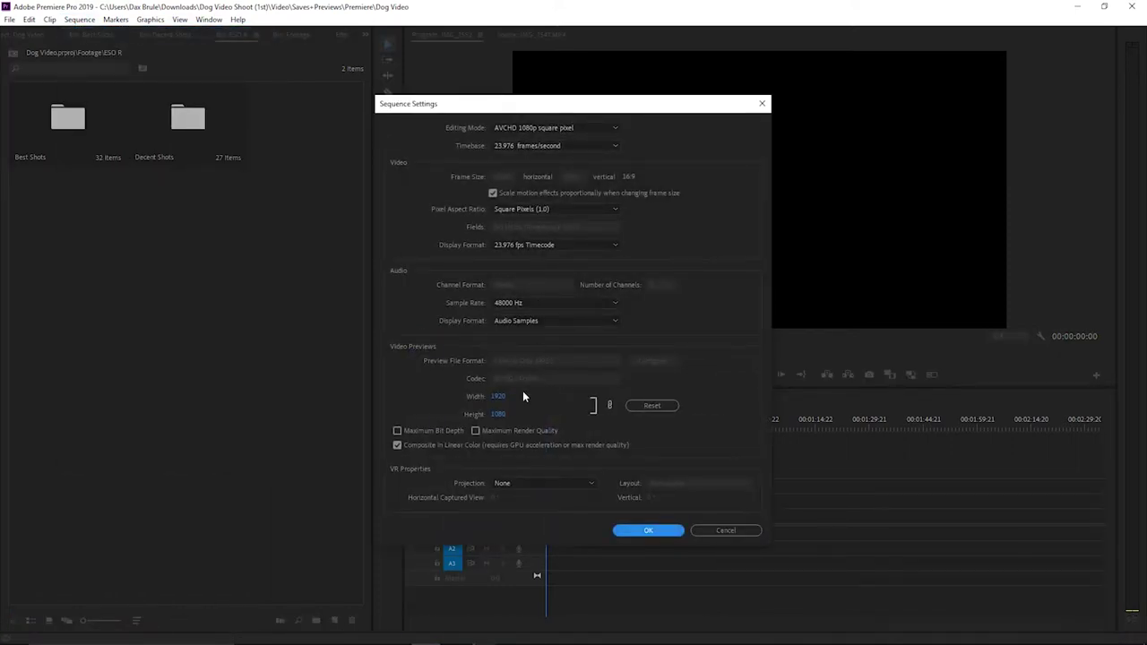
left_click(651, 535)
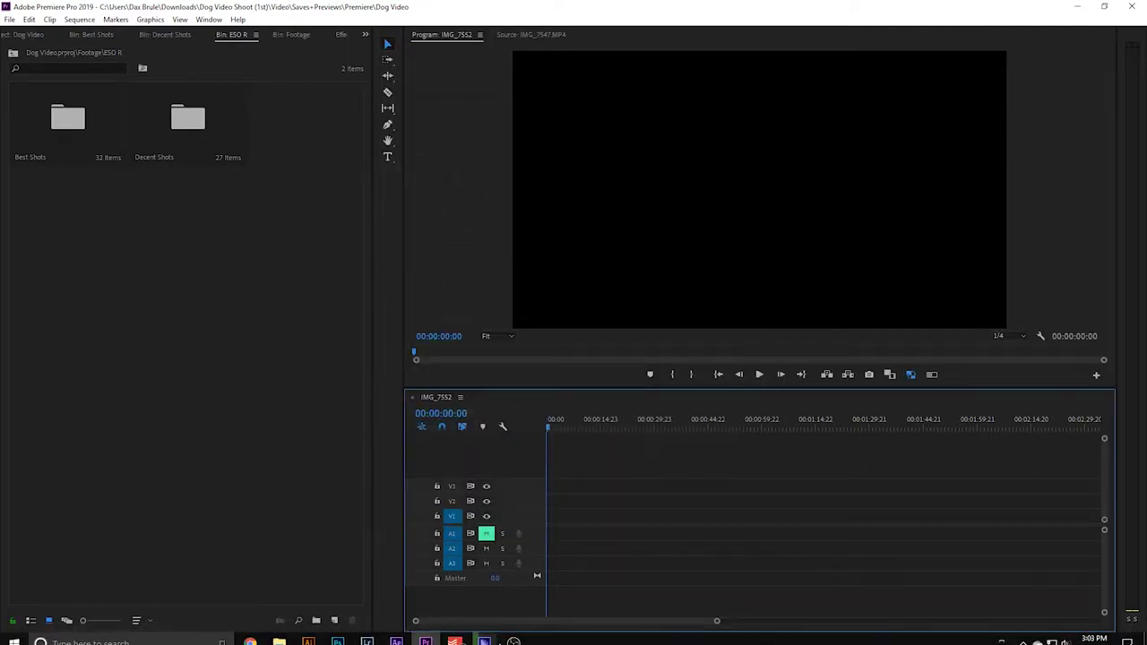
mouse_move(484, 634)
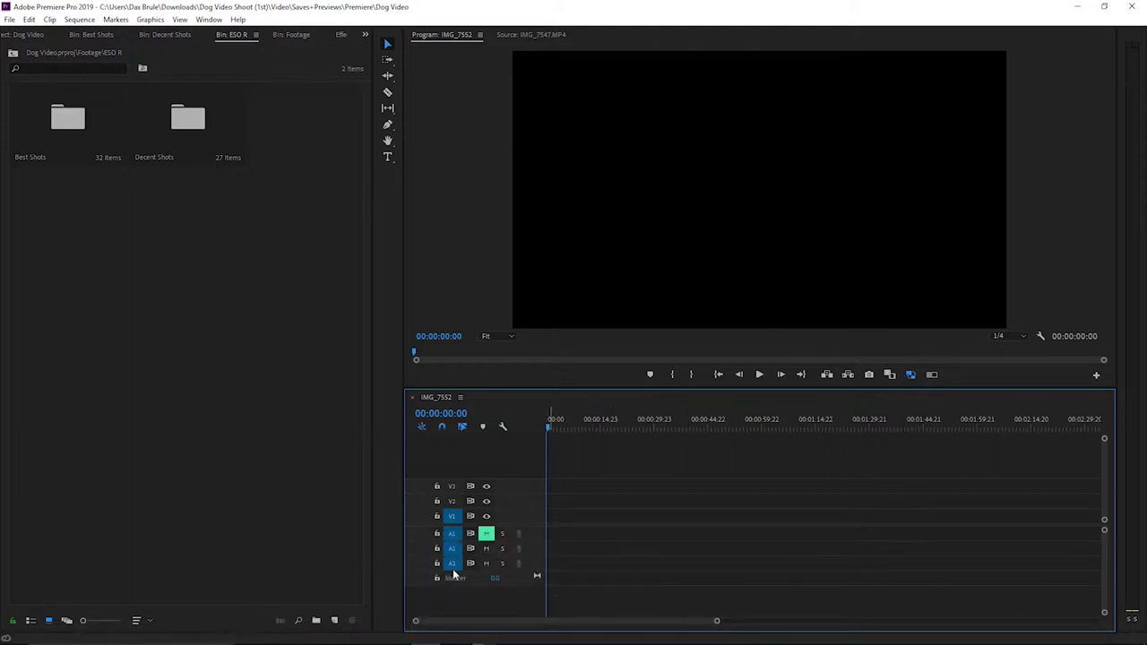
left_click(255, 634)
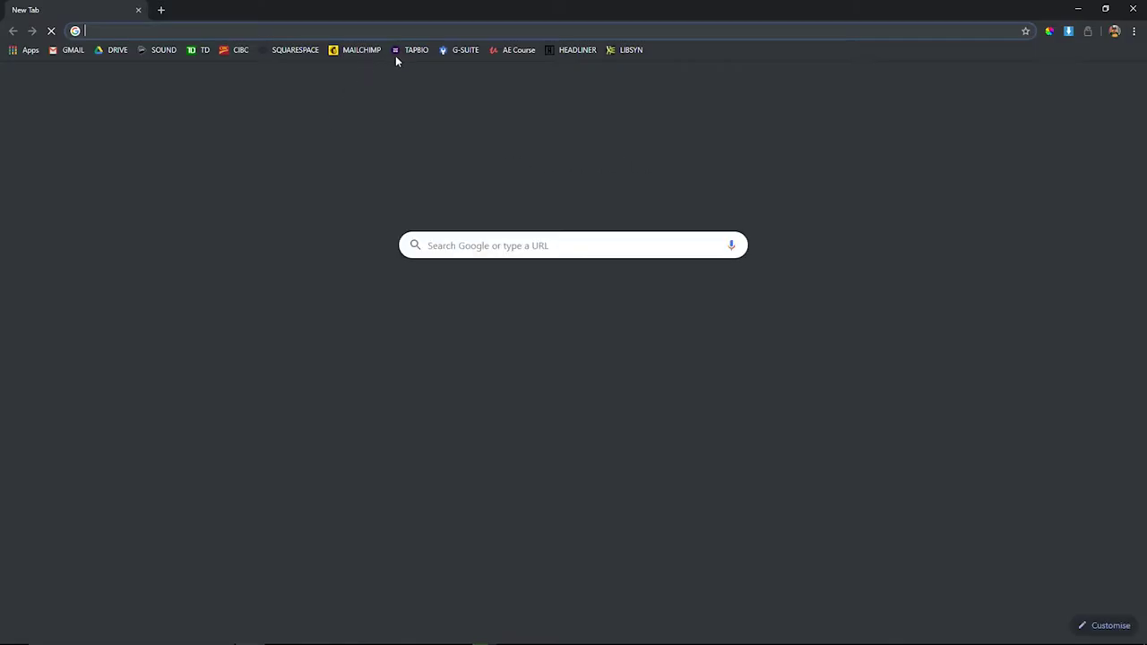
Browse Epidemic Sound's albums page and account profile, then return to the home page
left_click(161, 50)
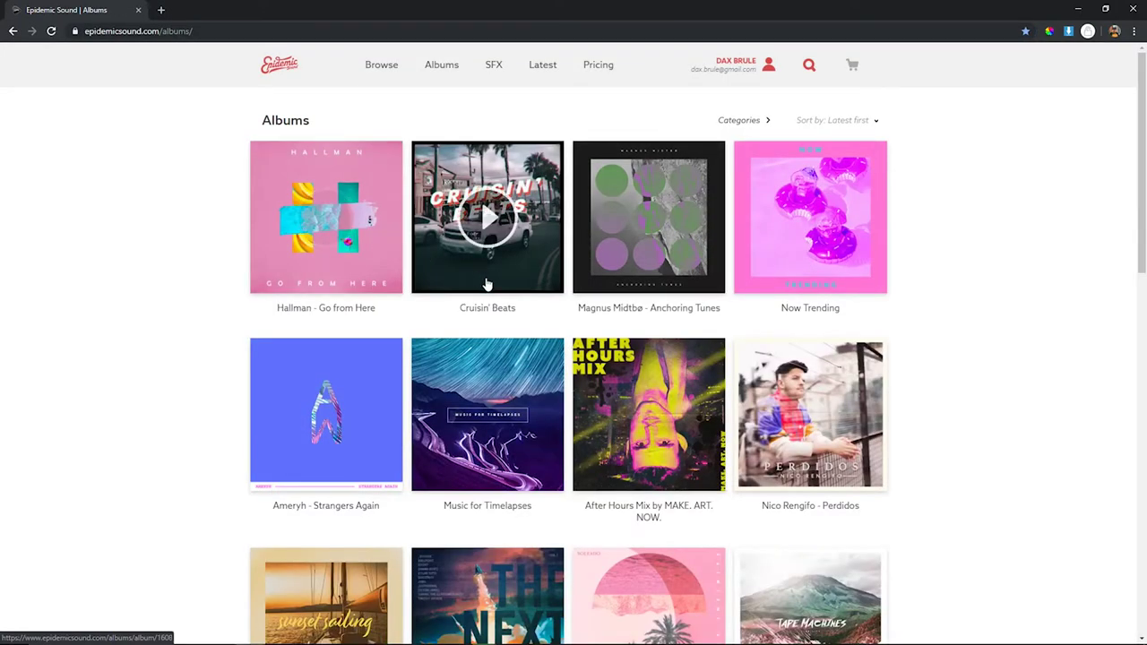
scroll(486, 307, "down", 9)
scroll(487, 307, "up", 9)
mouse_move(706, 76)
left_click(702, 111)
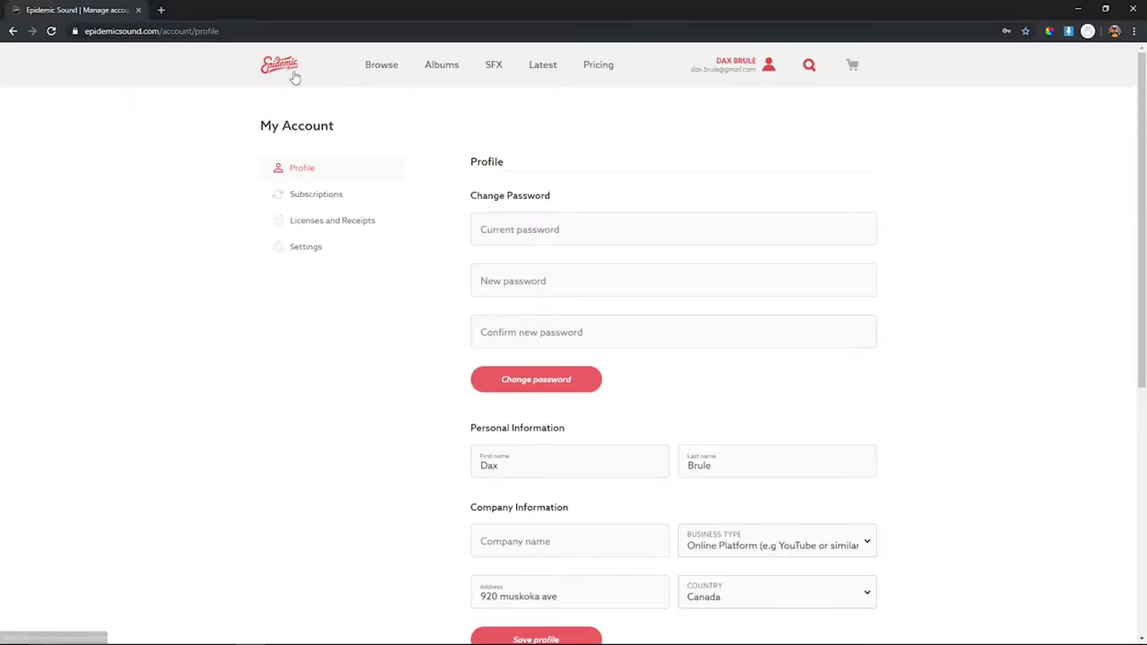
left_click(295, 77)
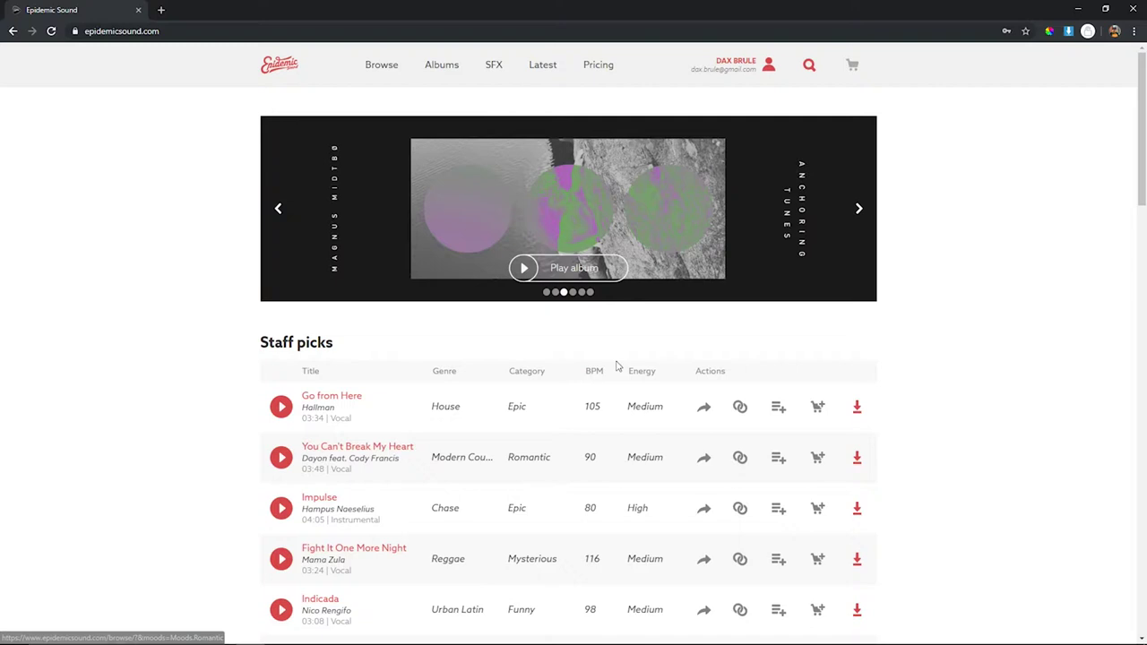
Filter music to Acoustic, preview For Someone like Me, then switch to the Downloads folder
left_click(389, 68)
left_click(375, 149)
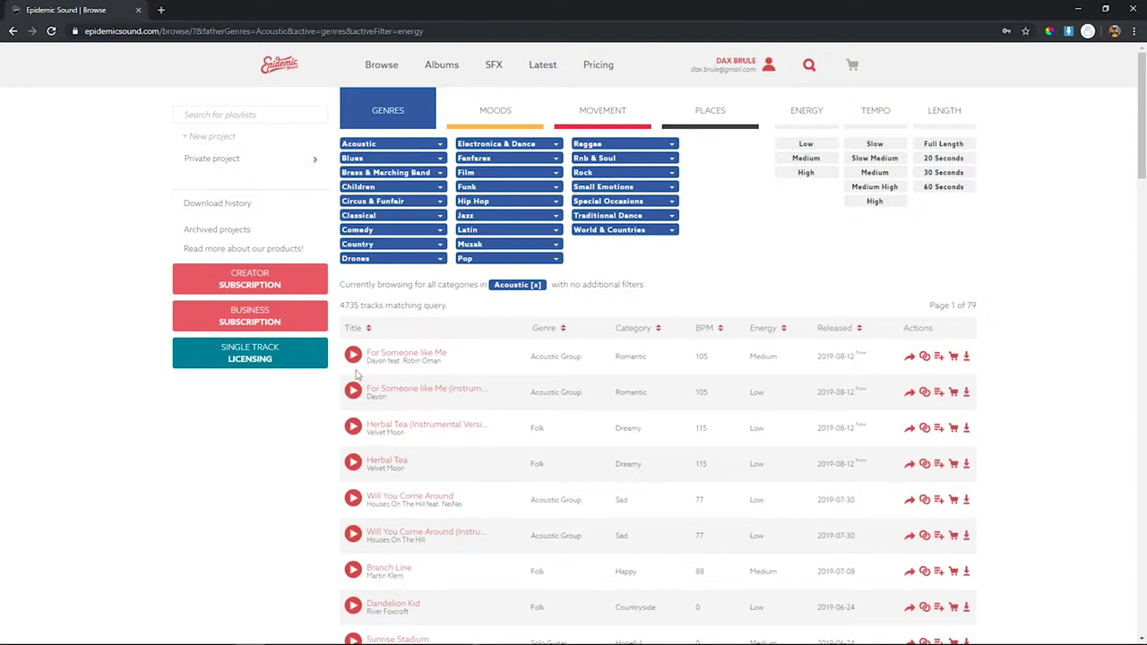
left_click(353, 356)
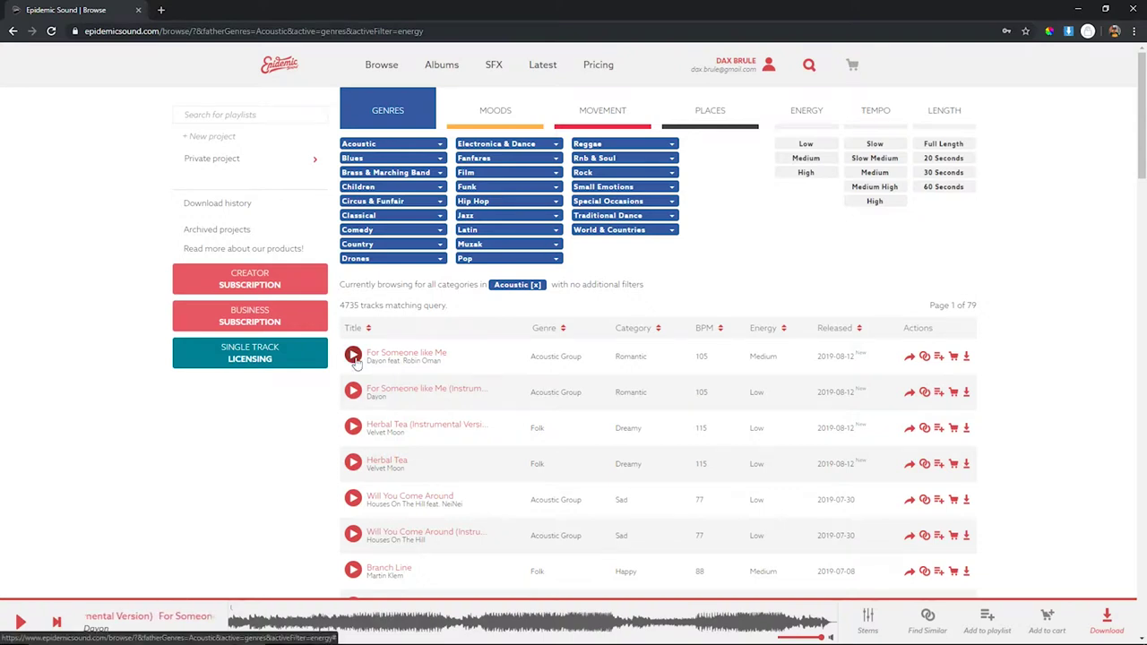
left_click(426, 634)
left_click(279, 633)
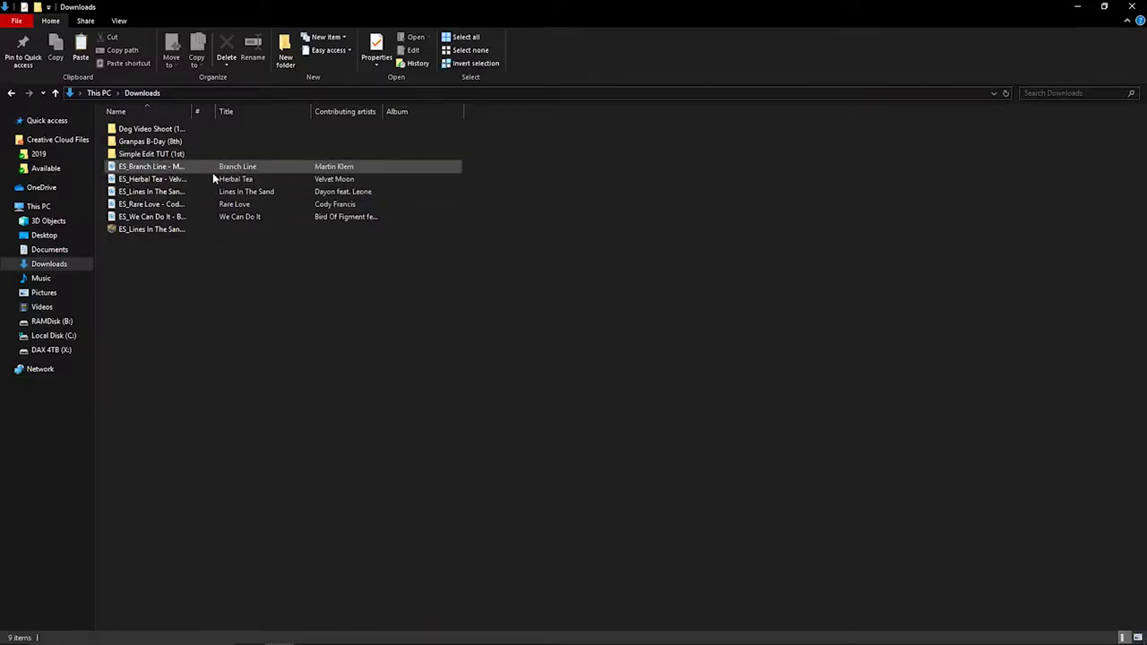
Extract the Lines In The Sand zip with 7-Zip and delete the leftover archive
left_click(184, 231)
right_click(186, 238)
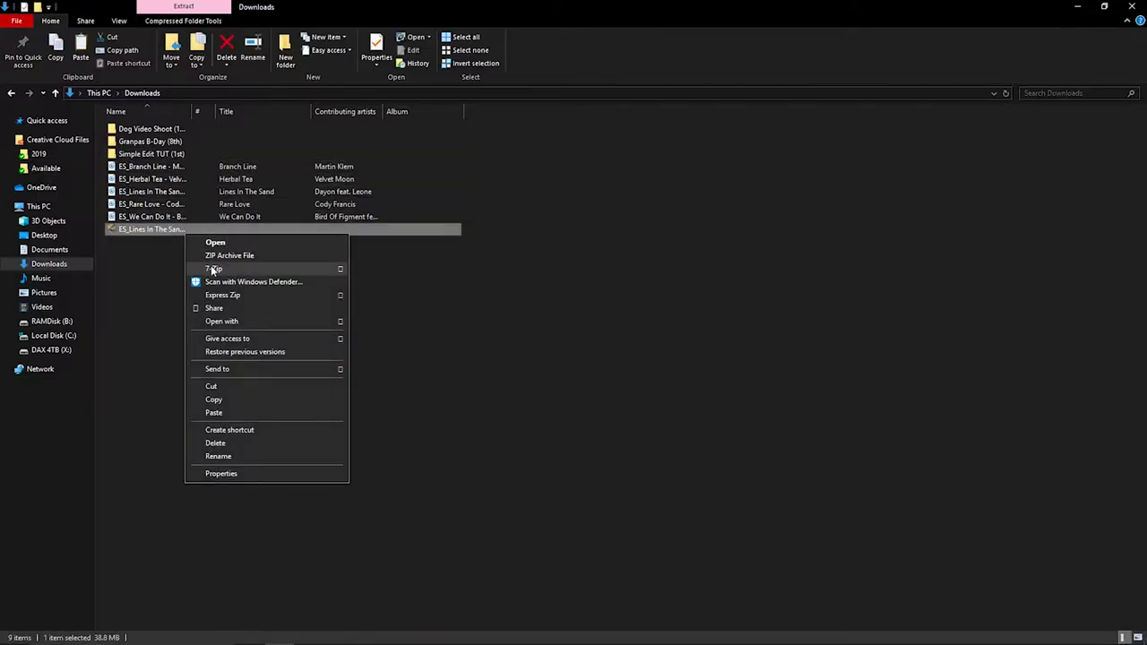
mouse_move(334, 270)
left_click(370, 283)
left_click(540, 387)
left_click(162, 232)
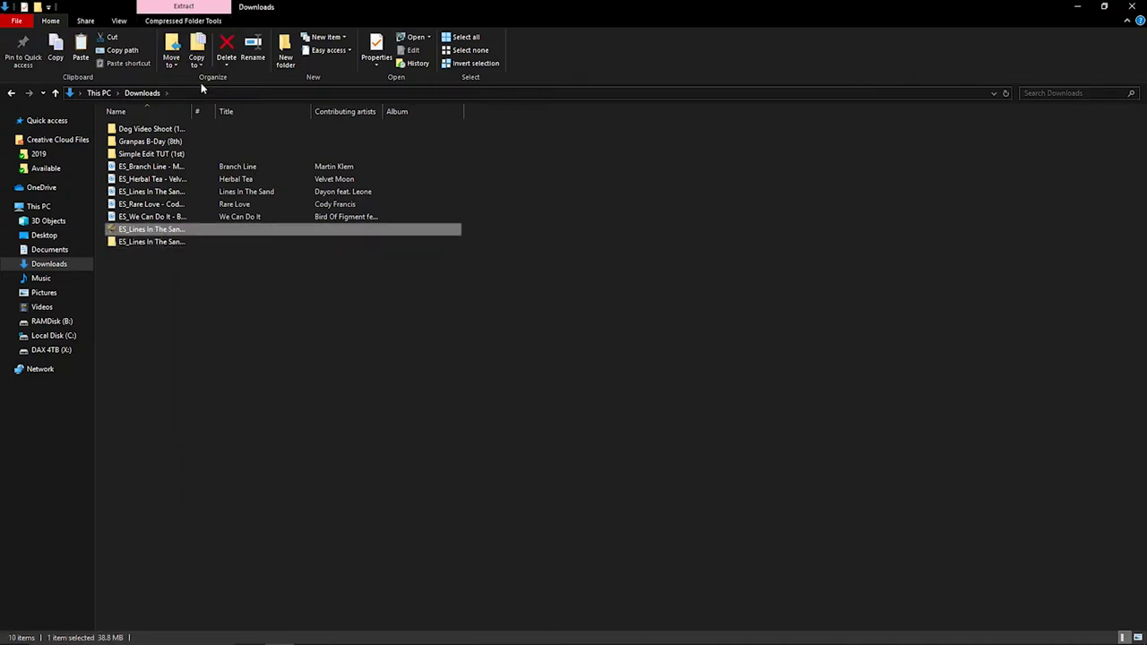
left_click(226, 54)
Move the six music items, starting with Branch Line, into Dog Video Shoot (1st)
left_click(153, 167)
left_click(164, 230, "shift")
left_click_drag(297, 213, 182, 135)
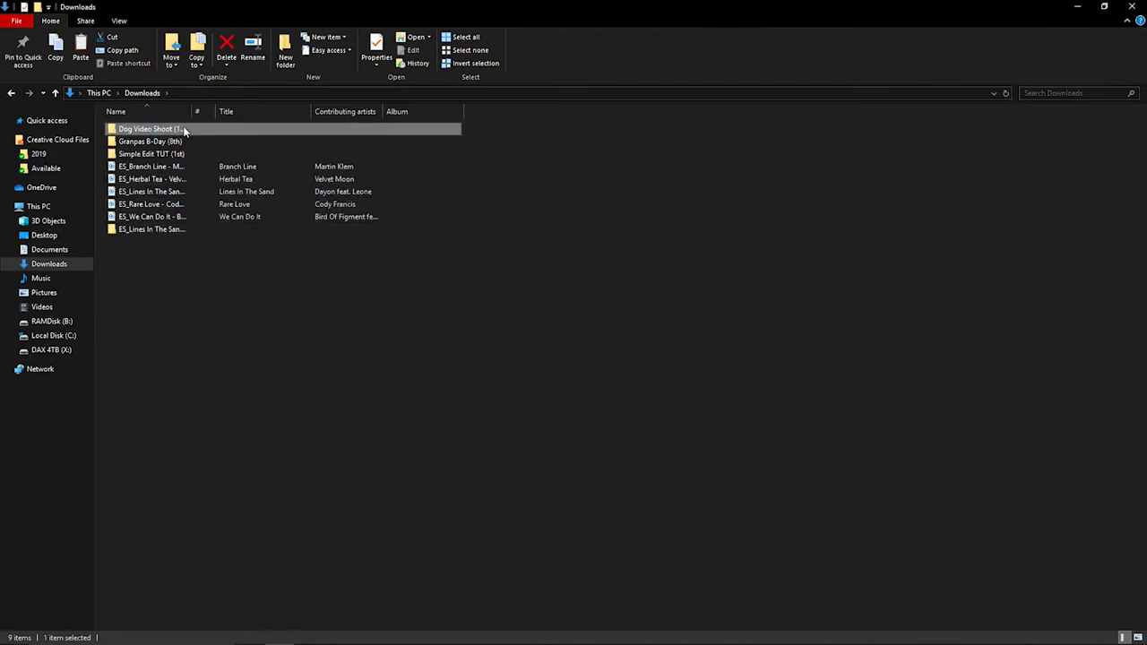
double_click(144, 129)
Move Branch Line through We Can Do It plus Lines In The Sand into Video\Audio\Music
left_click(172, 158)
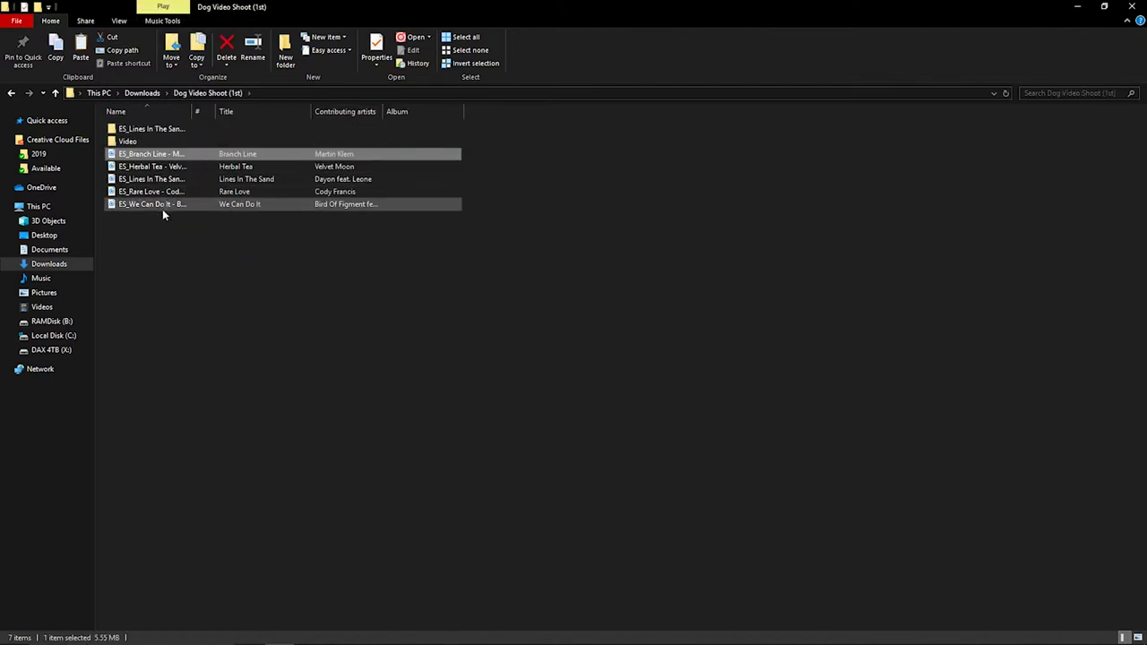
left_click(162, 206, "shift")
left_click(167, 133, "ctrl")
left_click_drag(168, 180, 68, 281)
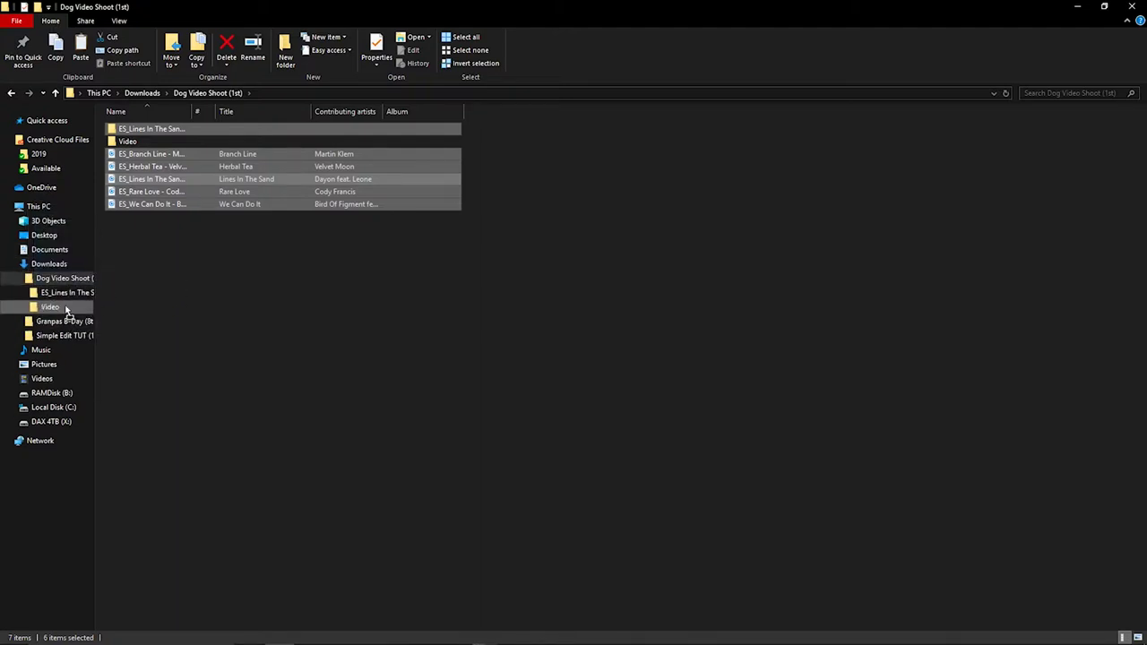
left_click_drag(66, 309, 69, 338)
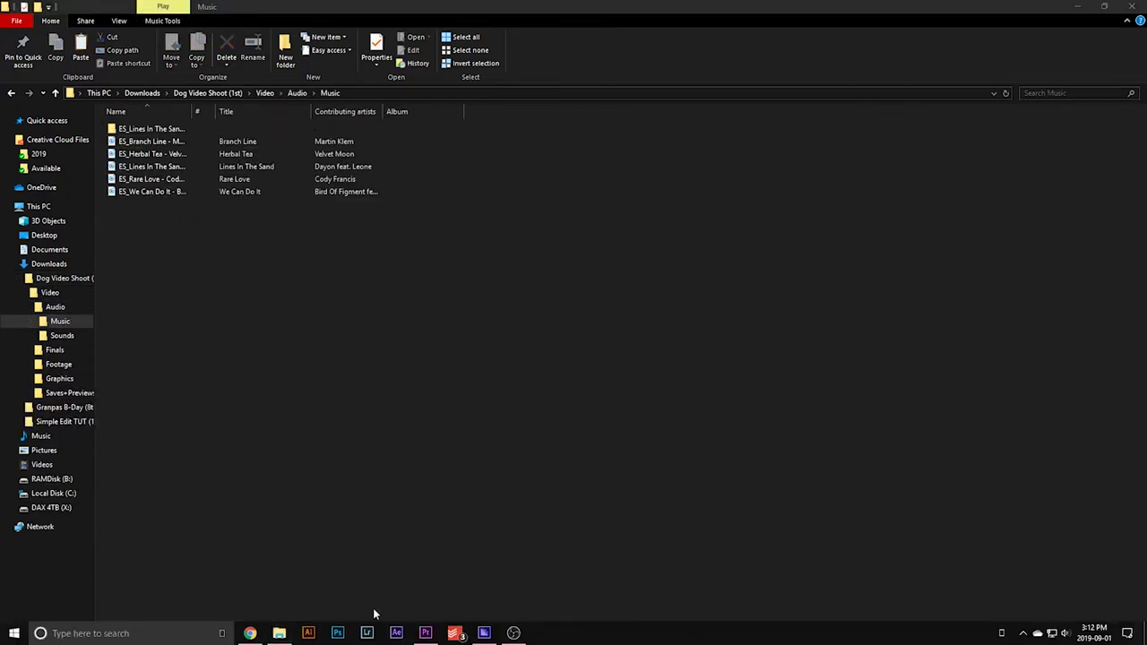
left_click(426, 633)
Create a new bin named Audio in the Project panel and open it
right_click(94, 278)
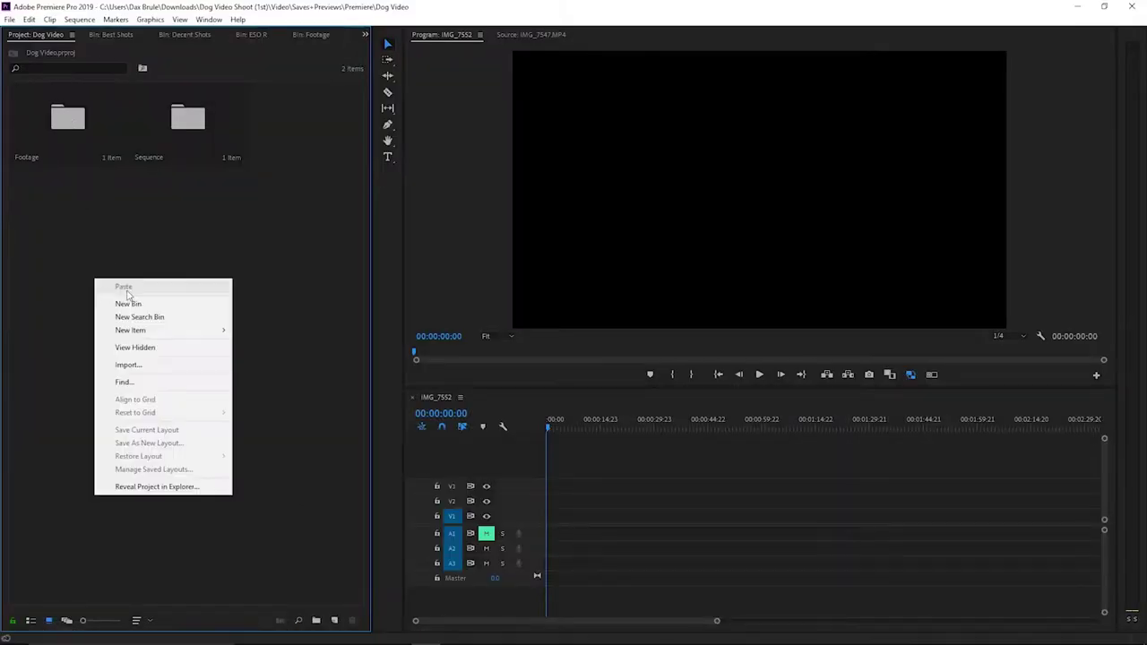
left_click(140, 313)
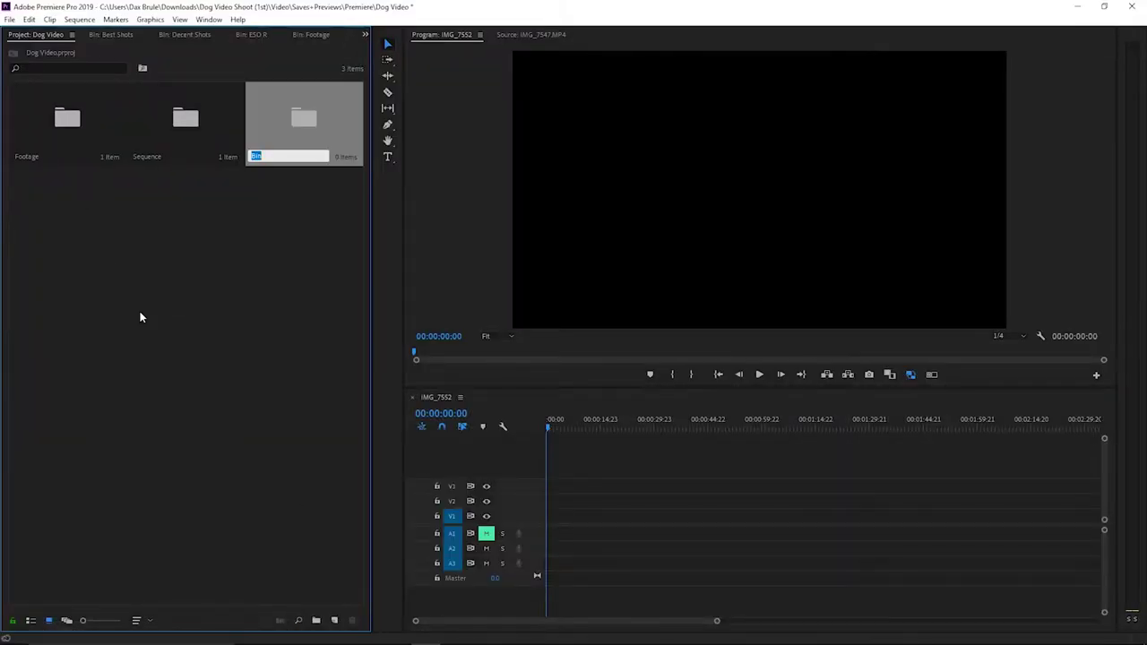
type("Audio")
key("Tab")
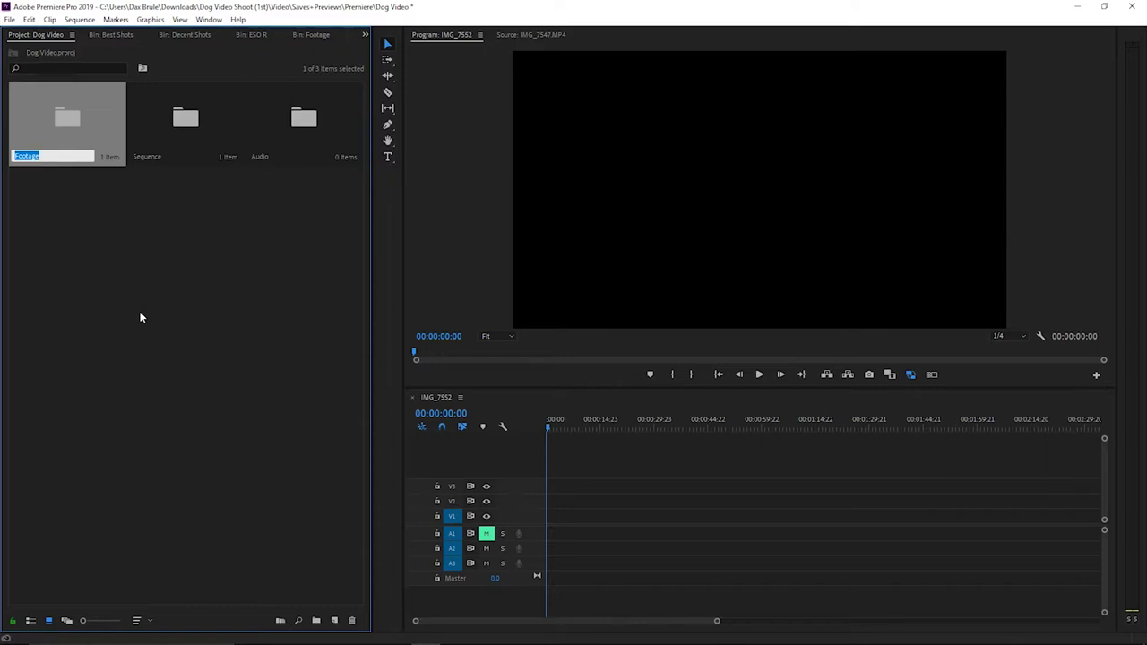
double_click(288, 135)
Create a bin named Music inside the Audio bin and open it
right_click(134, 174)
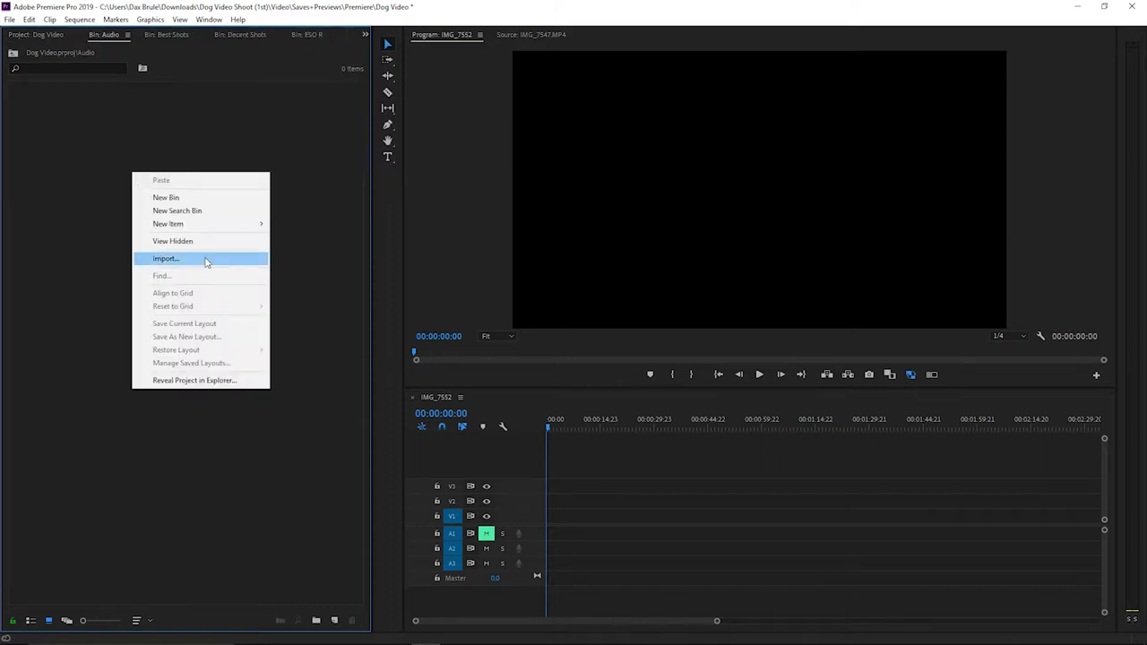
left_click(189, 198)
type("Music")
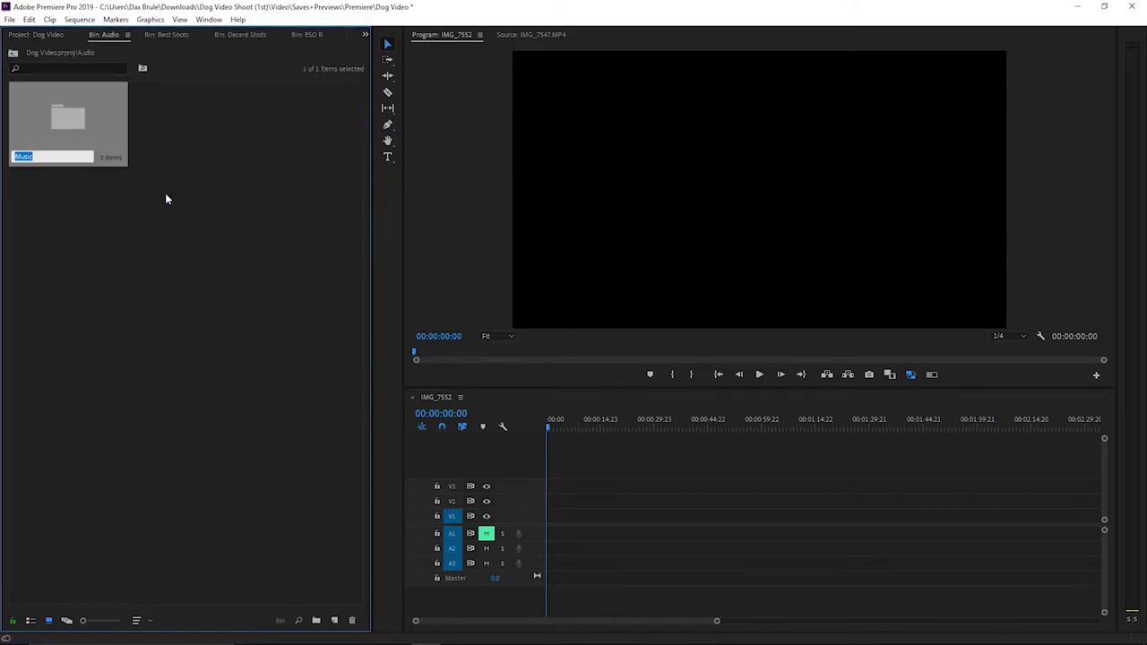
double_click(52, 95)
right_click(71, 191)
left_click(165, 277)
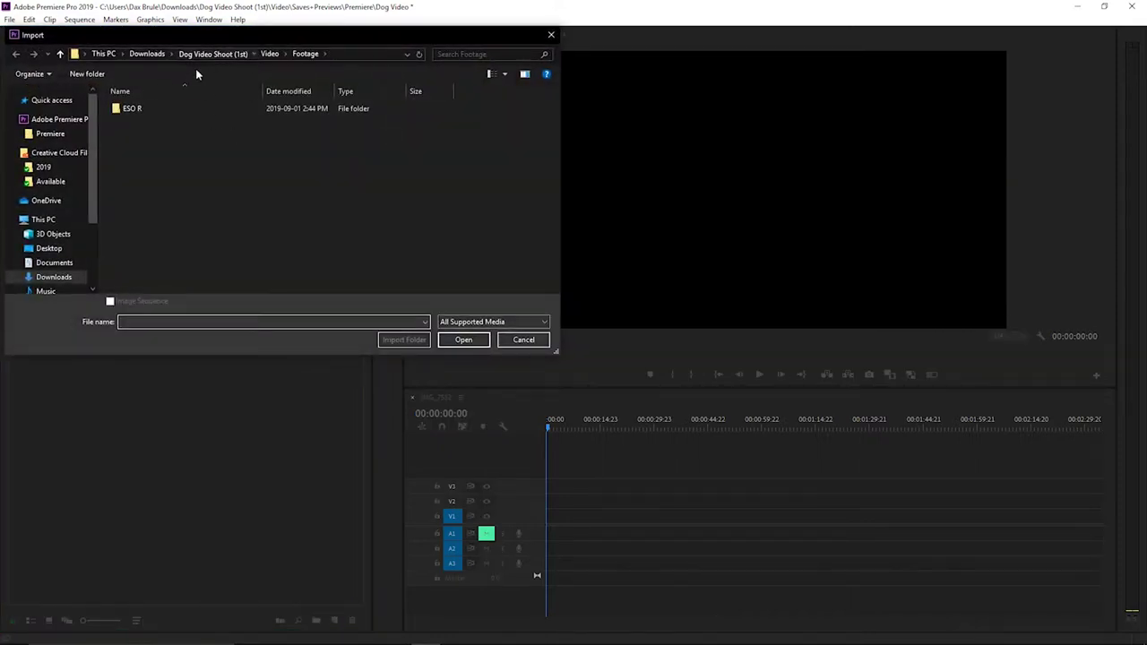
Browse to Dog Video Shoot (1st)\Video\Audio\Music and import all six tracks
left_click(206, 53)
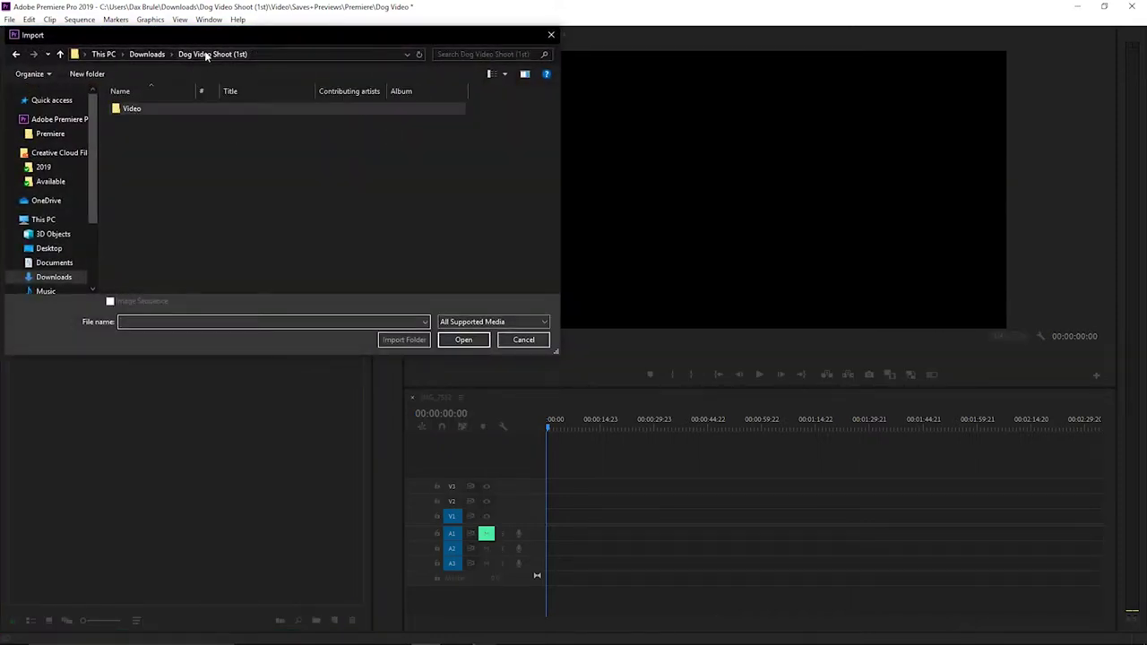
double_click(148, 112)
double_click(152, 108)
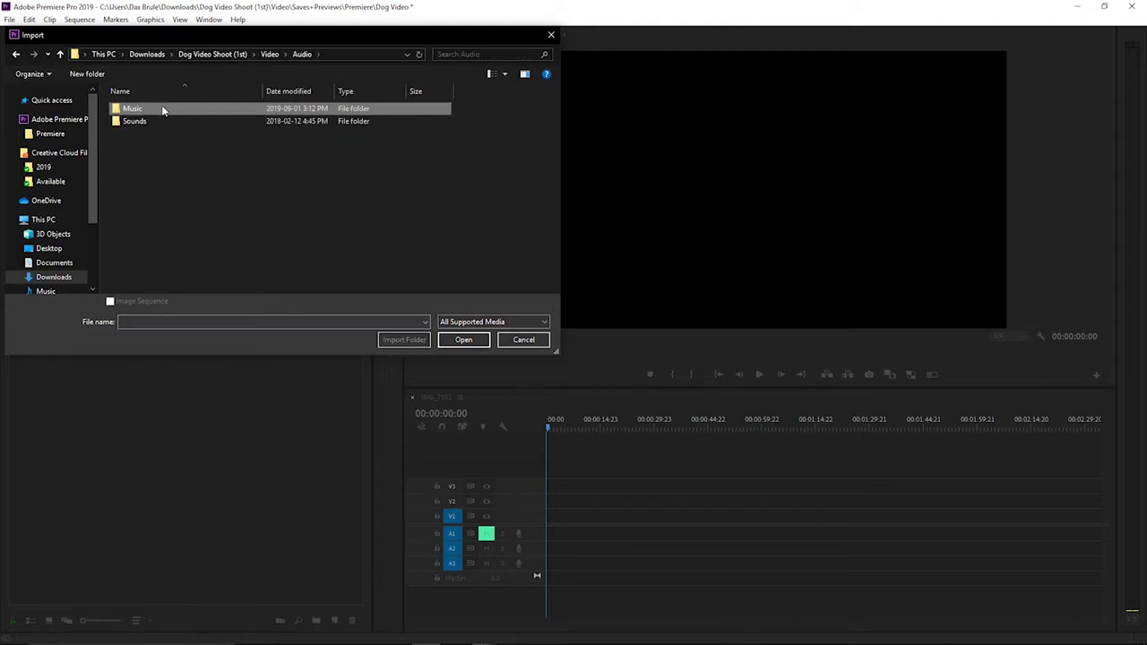
key("ctrl+a")
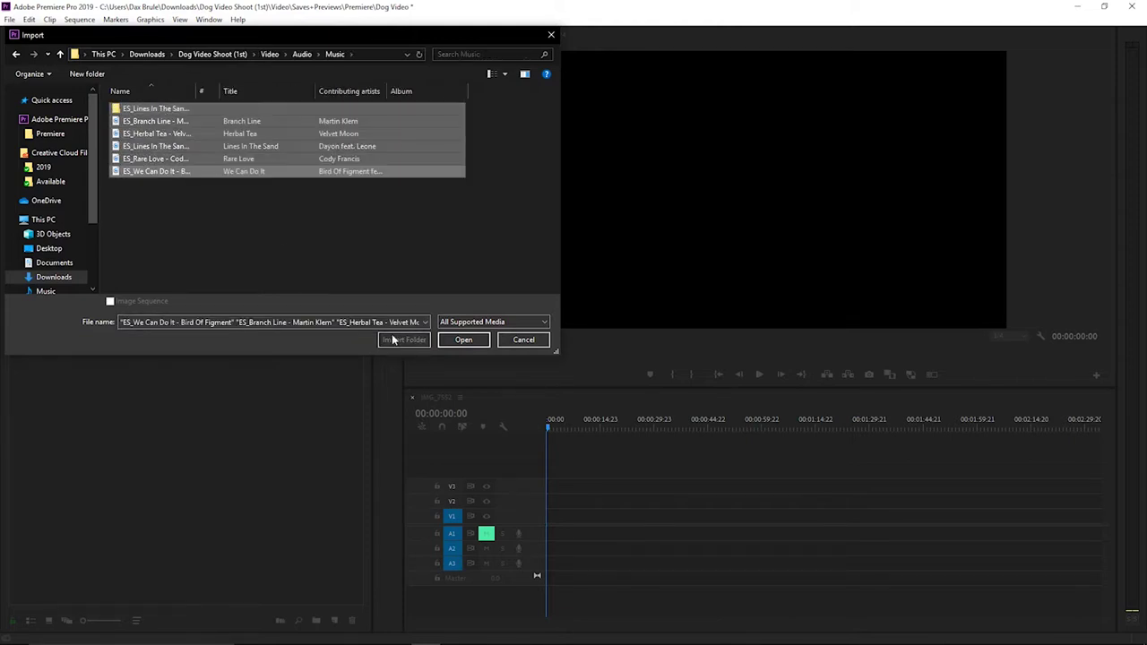
left_click(463, 344)
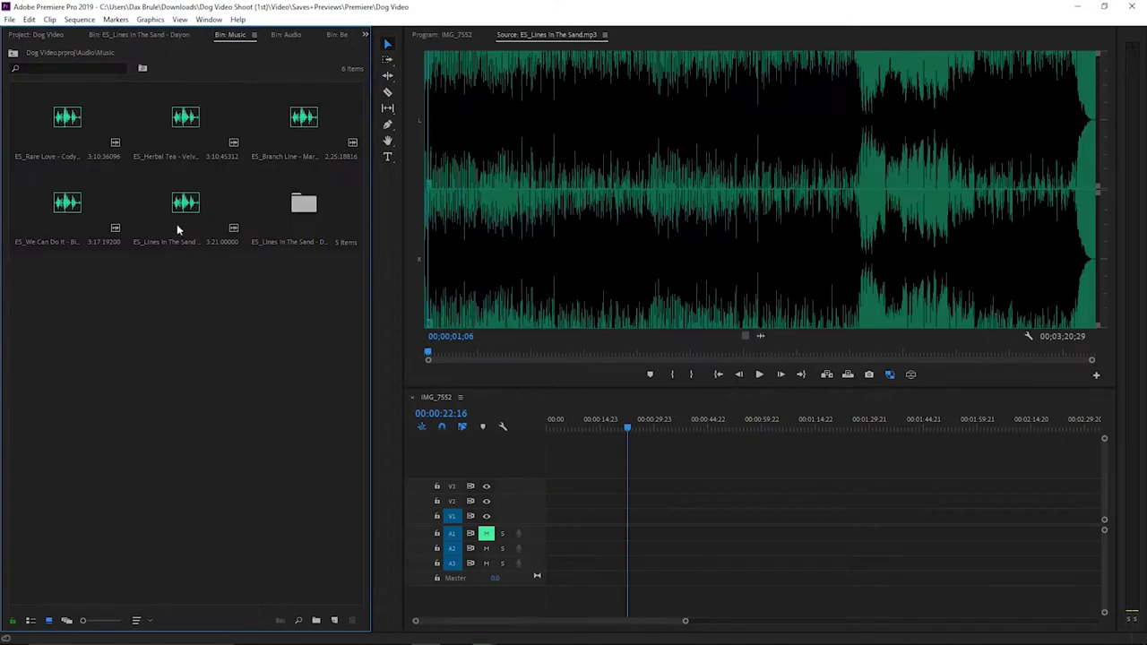
Preview the Lines In The Sand clip on A1 by scrubbing through the song
double_click(111, 133)
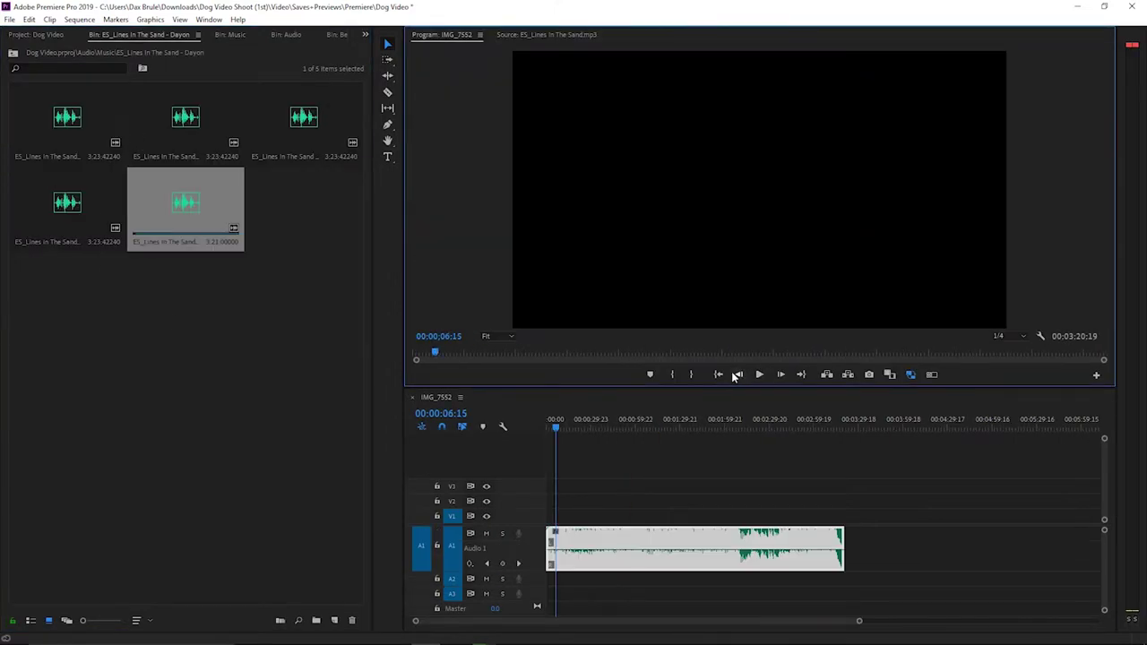
left_click(715, 555)
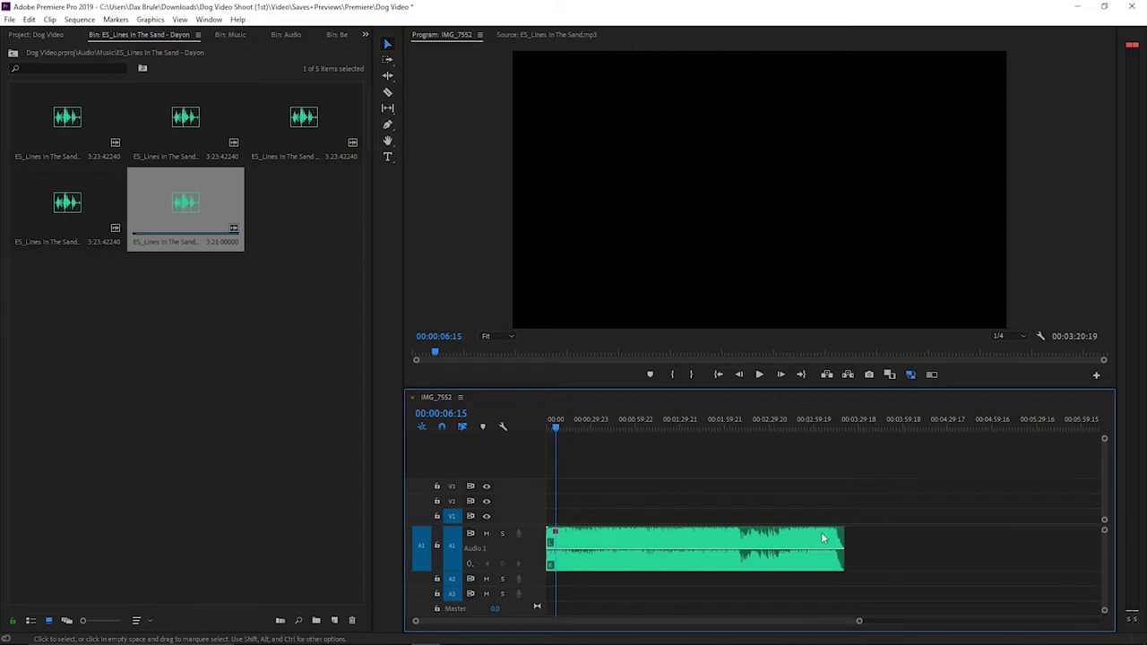
left_click_drag(592, 427, 639, 429)
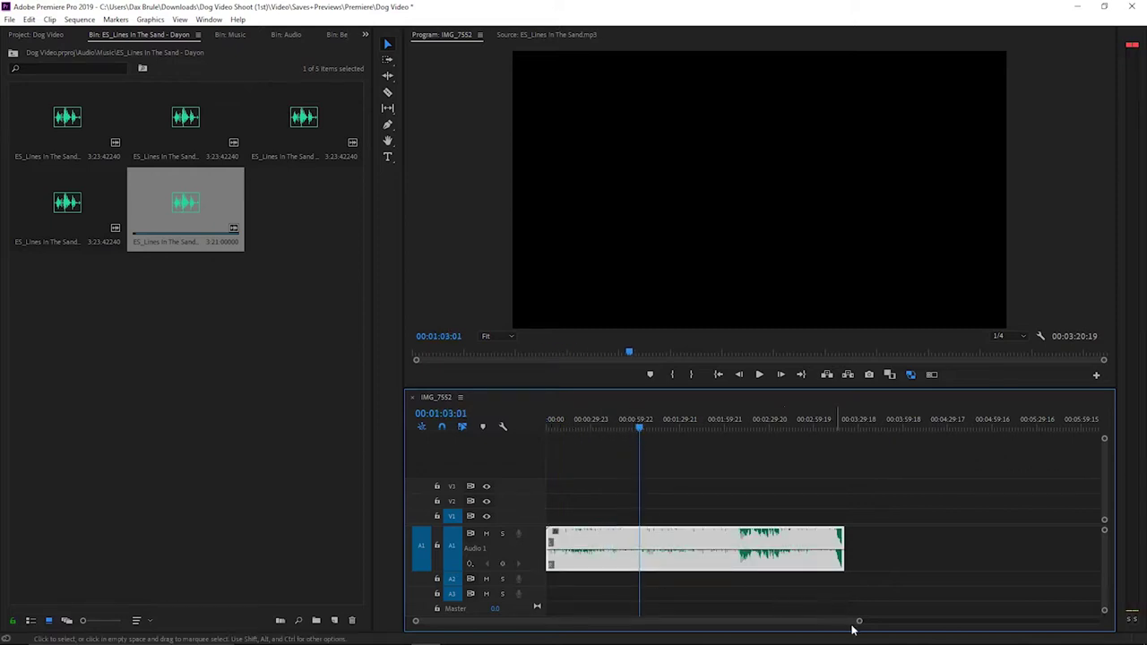
left_click_drag(553, 429, 653, 421)
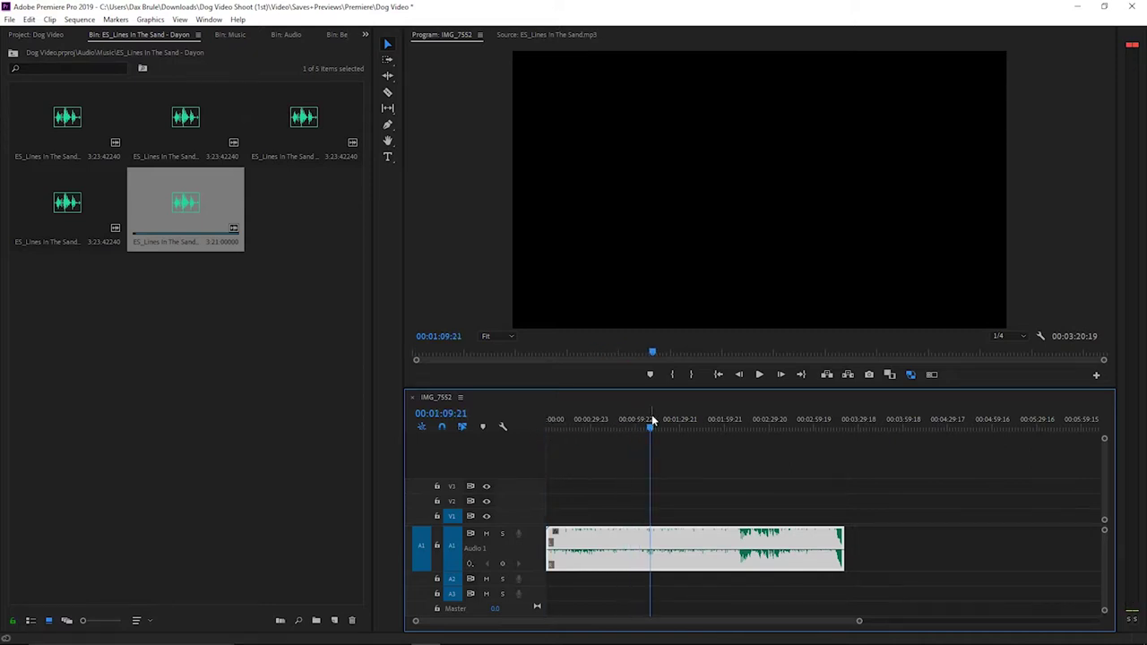
left_click_drag(751, 421, 825, 429)
left_click_drag(859, 620, 615, 620)
Razor-cut the music clip at about 2:43 after playing from that point
left_click(764, 427)
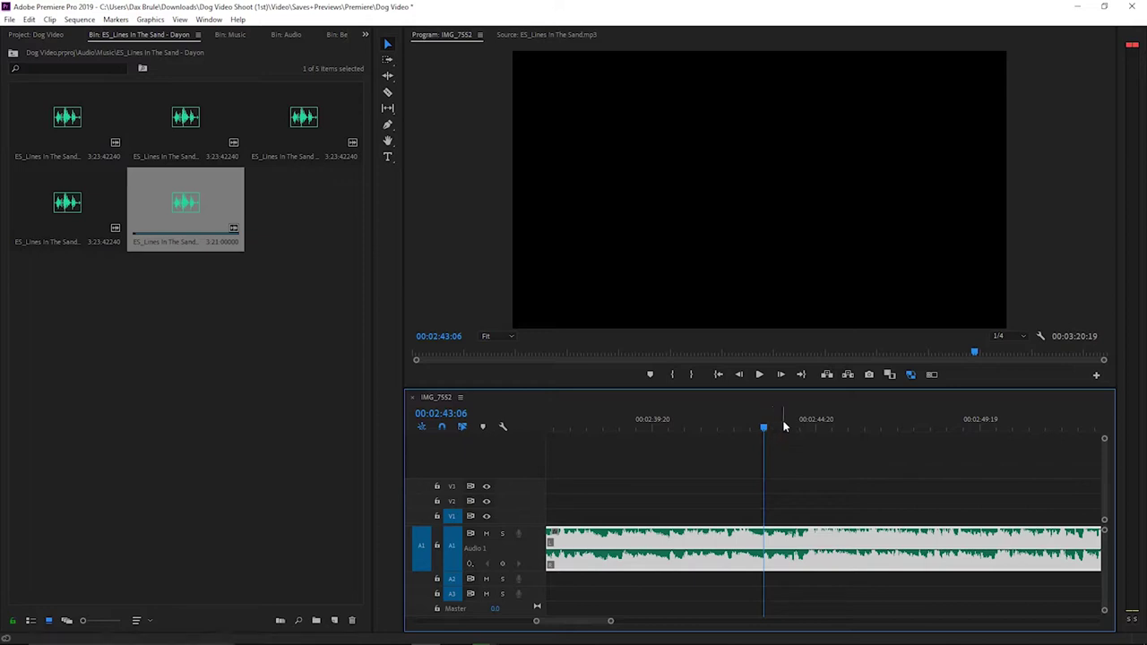
key("space")
key("space")
key("c")
left_click(818, 541)
key("v")
Zoom to the start of the music and razor-cut it at 00:00:39:01
left_click_drag(612, 621, 903, 621)
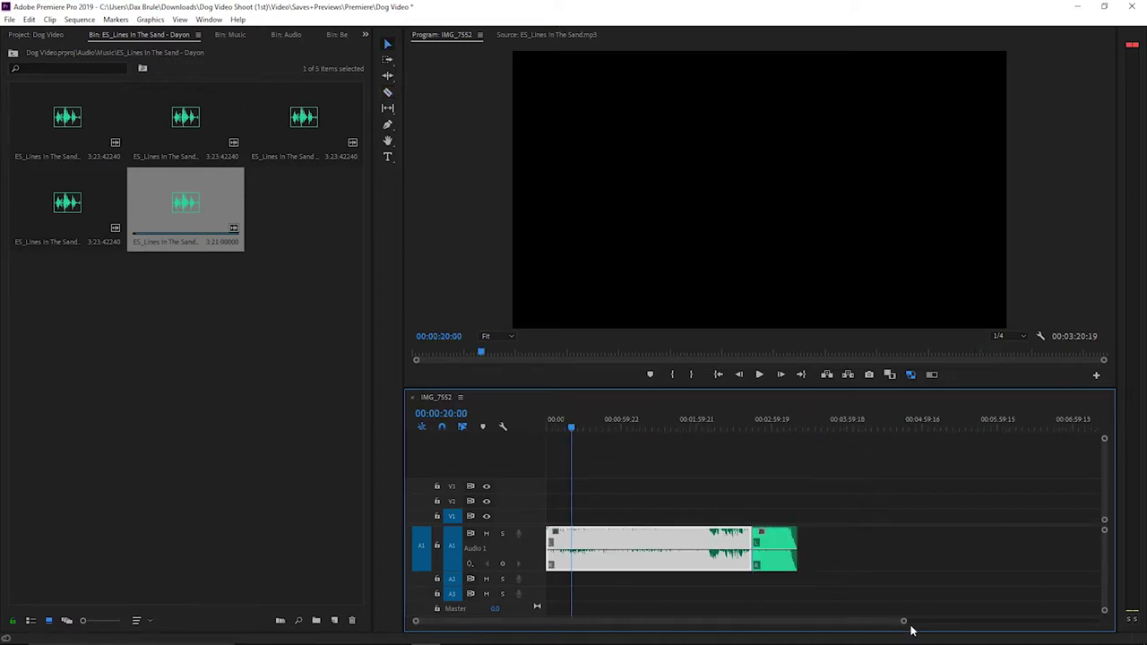
left_click_drag(904, 621, 538, 621)
key("c")
left_click(848, 537)
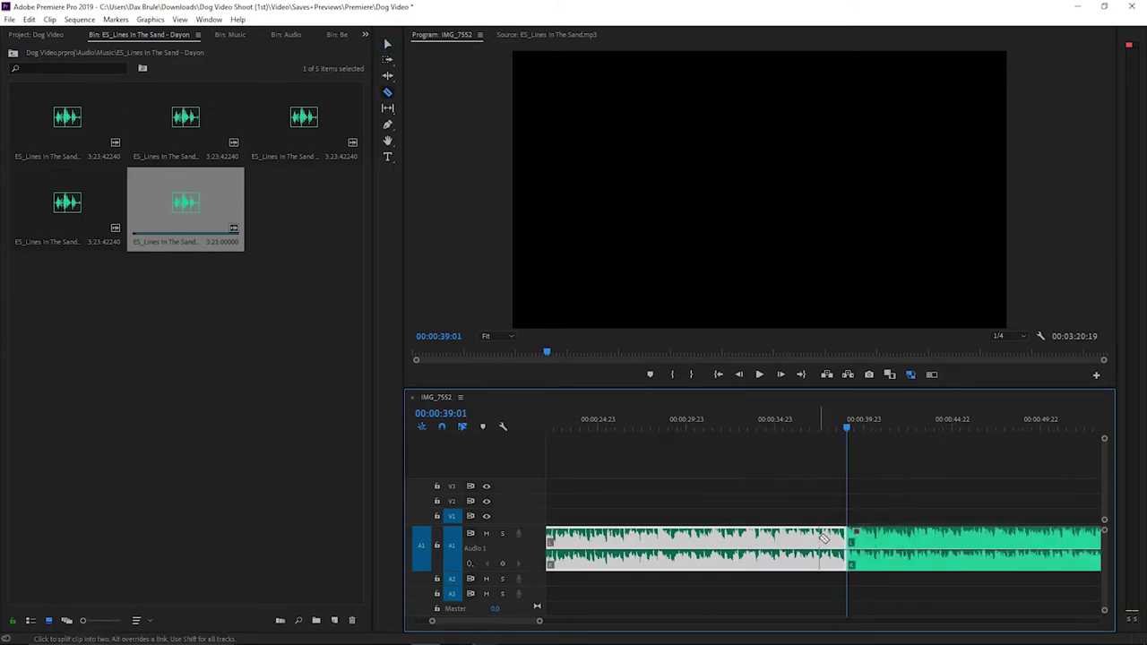
Delete the right-hand music clip on A1, then undo the deletion
key("v")
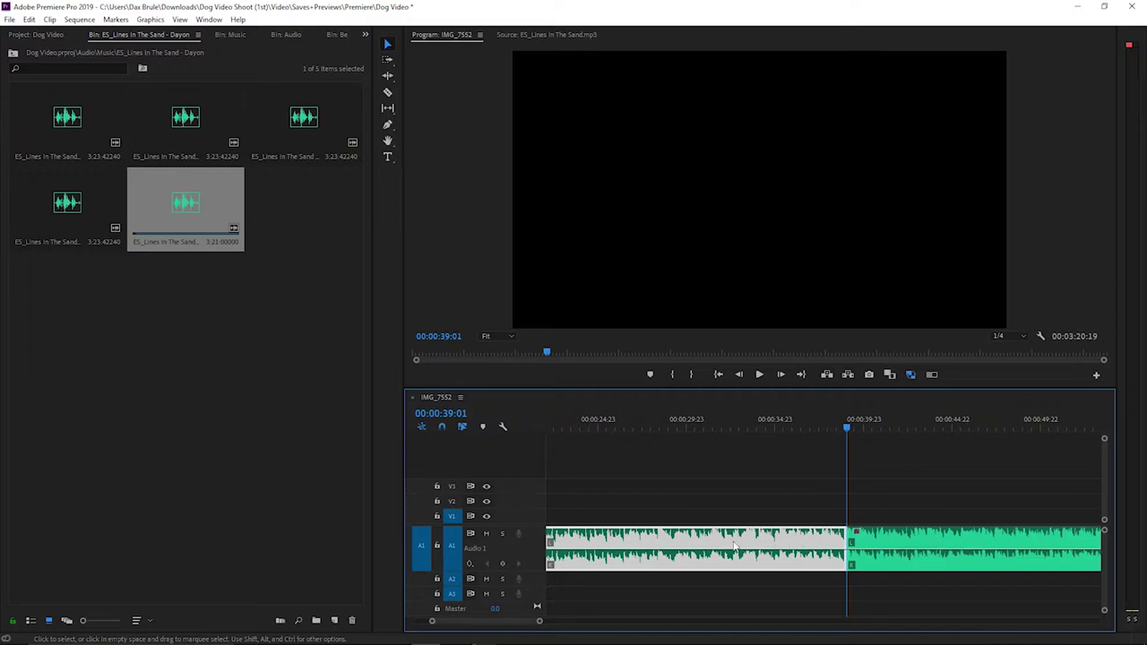
key("c")
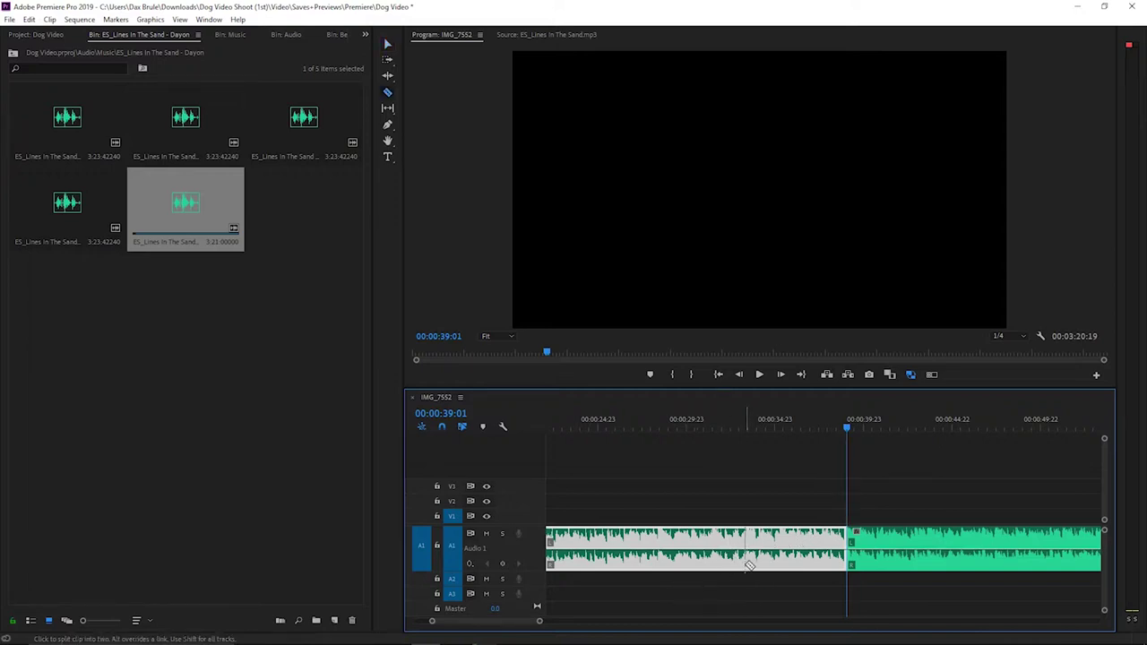
key("v")
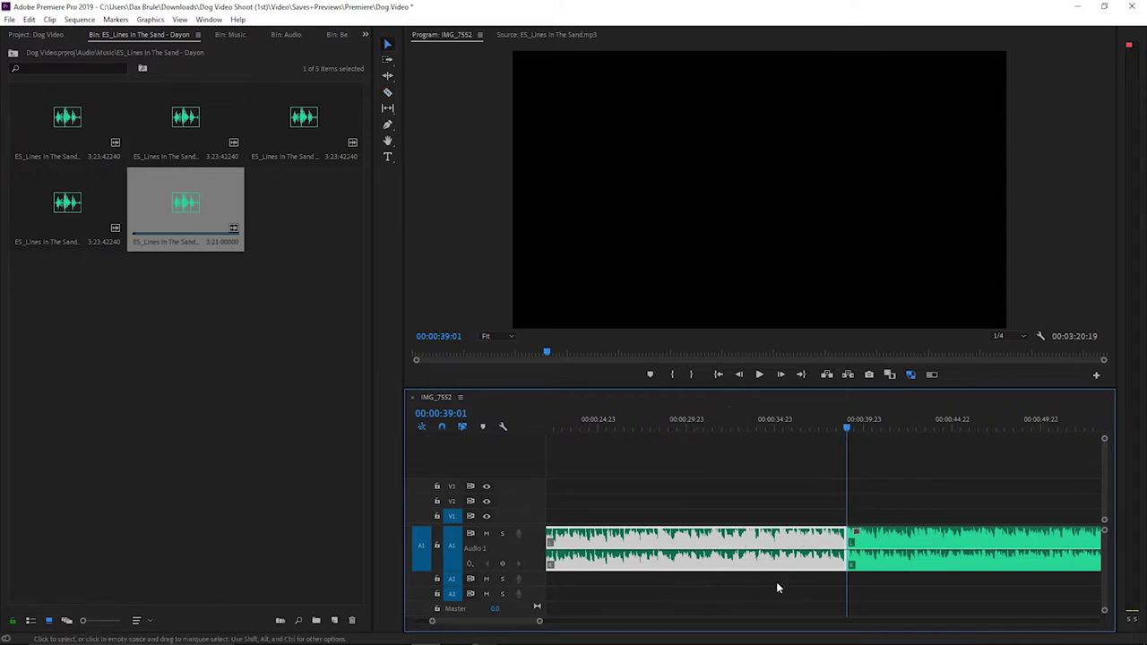
left_click(746, 506)
left_click(903, 566)
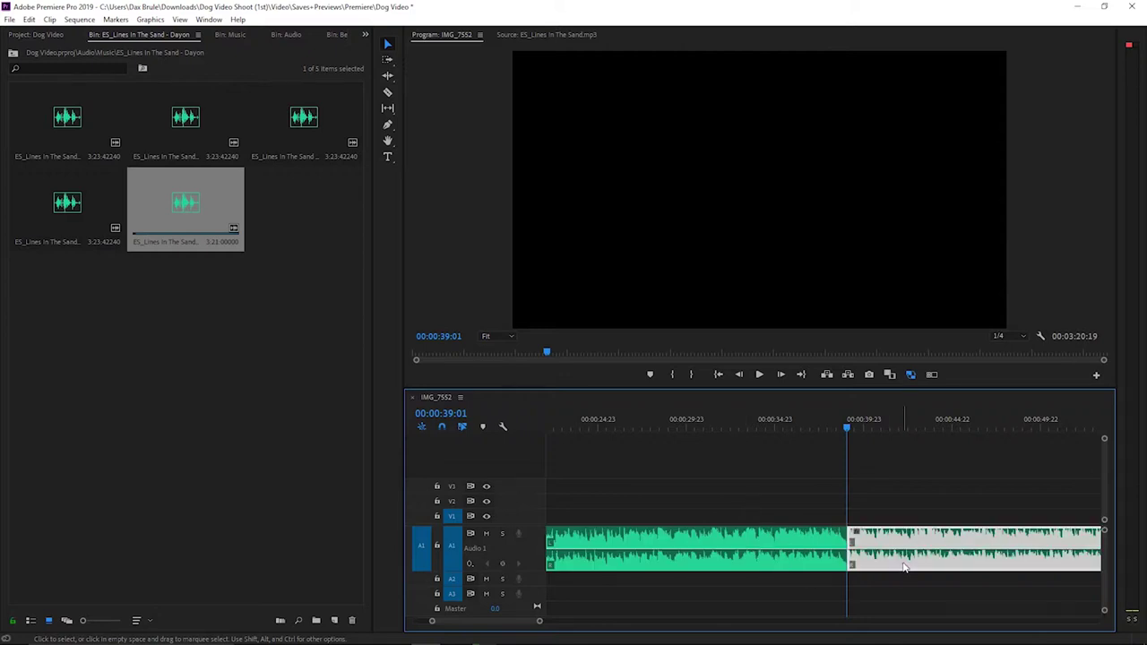
key("Delete")
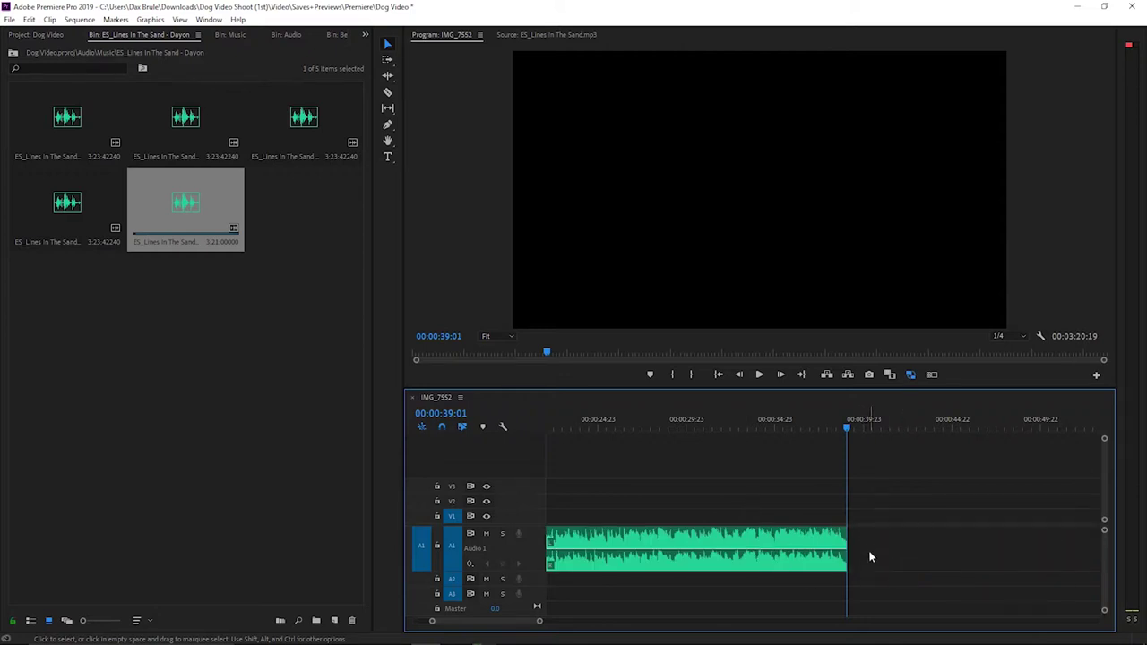
key("ctrl+z")
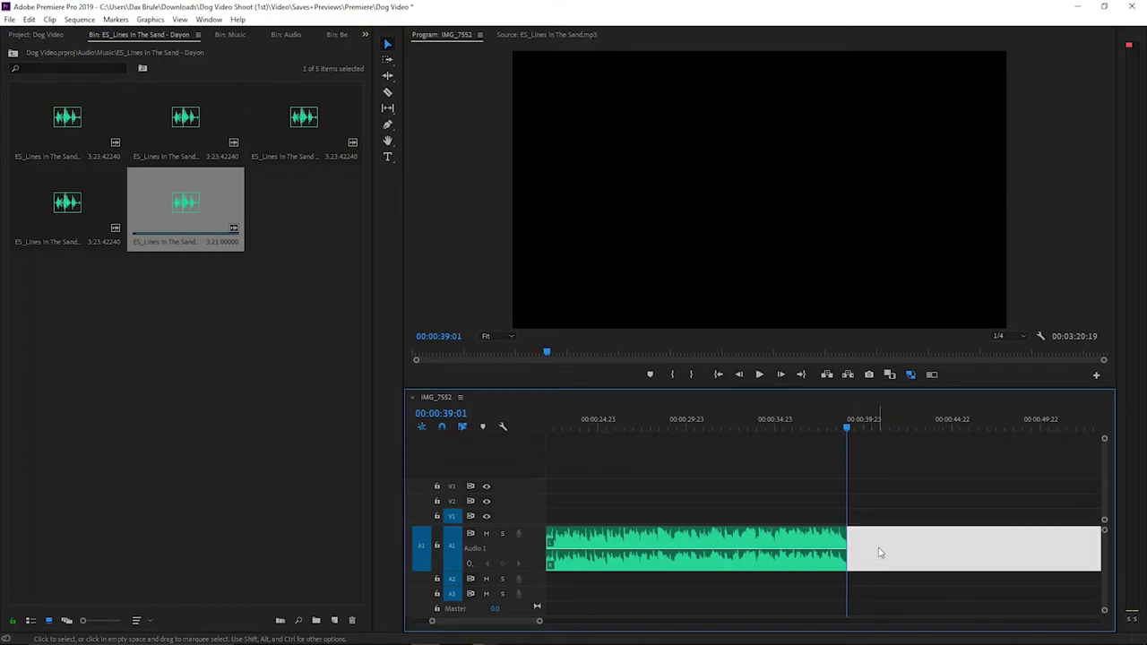
Razor the music at 39:03 after playing from about 36 seconds, and delete the leftover piece
left_click(788, 421)
left_click(832, 574)
key("space")
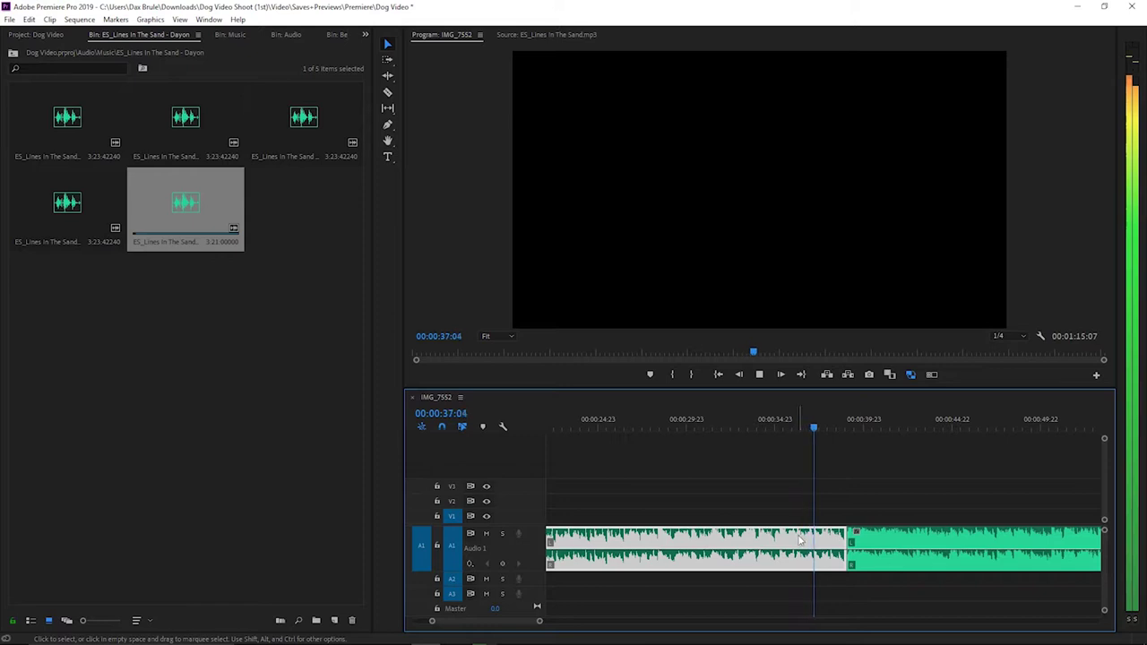
key("space")
key("equal")
key("equal")
key("equal")
key("equal")
left_click(603, 553)
key("c")
left_click(596, 552)
key("v")
key("Delete")
Replay the join between the music clips from 36:10 to 41:00
left_click_drag(461, 620, 532, 621)
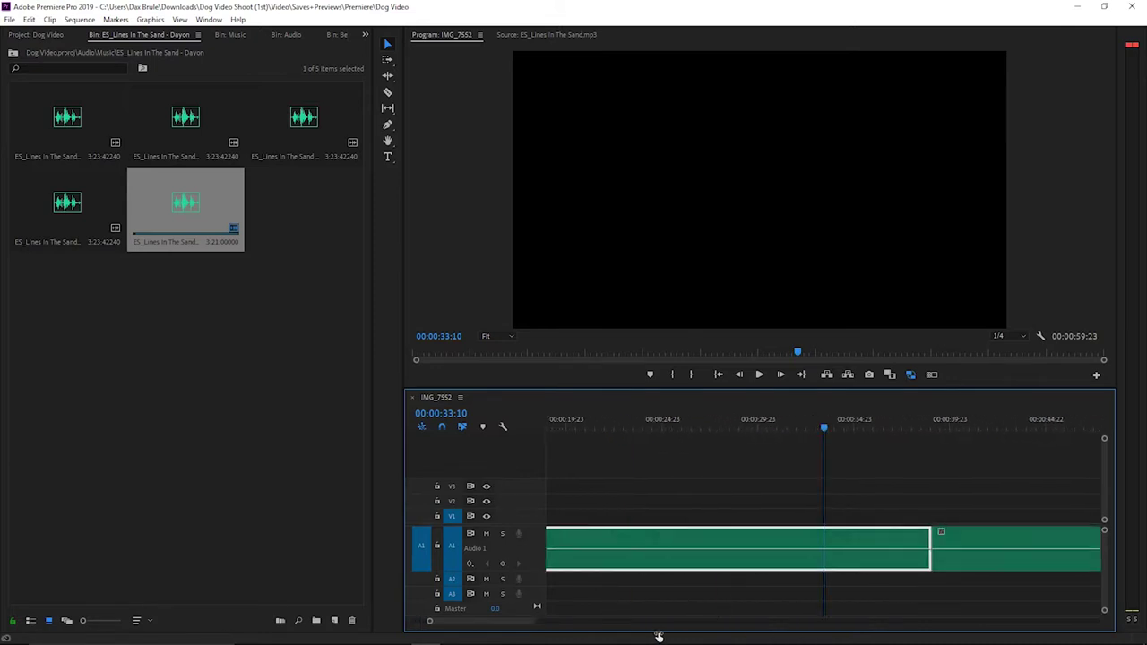
left_click(861, 419)
left_click_drag(864, 414, 865, 415)
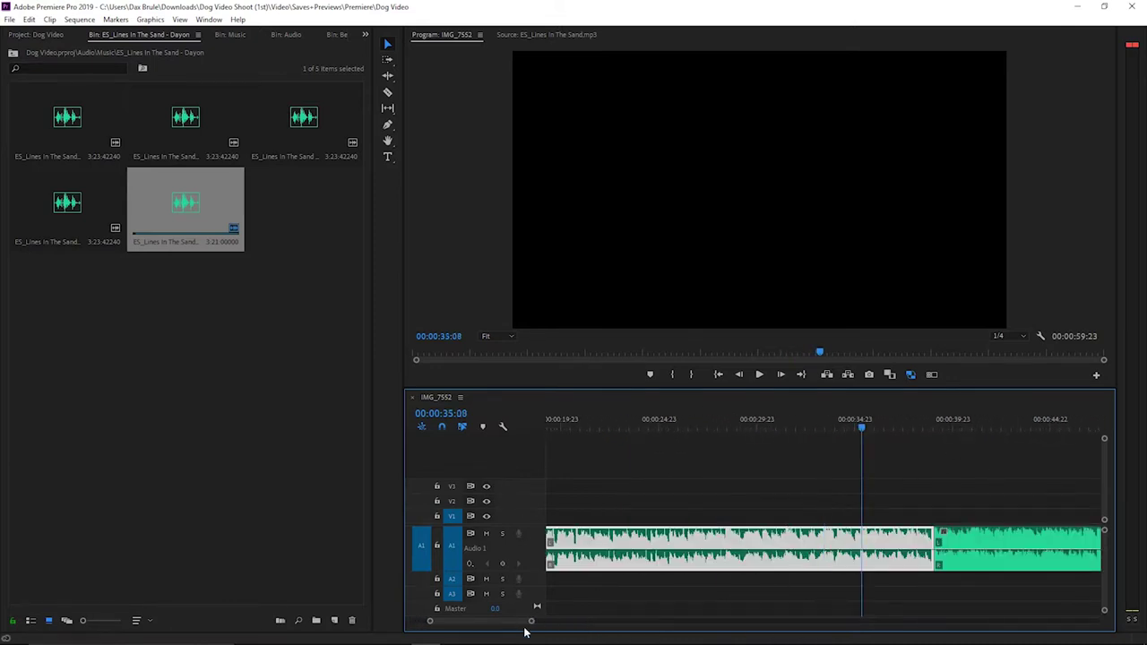
left_click_drag(531, 621, 564, 627)
left_click(907, 428)
key("space")
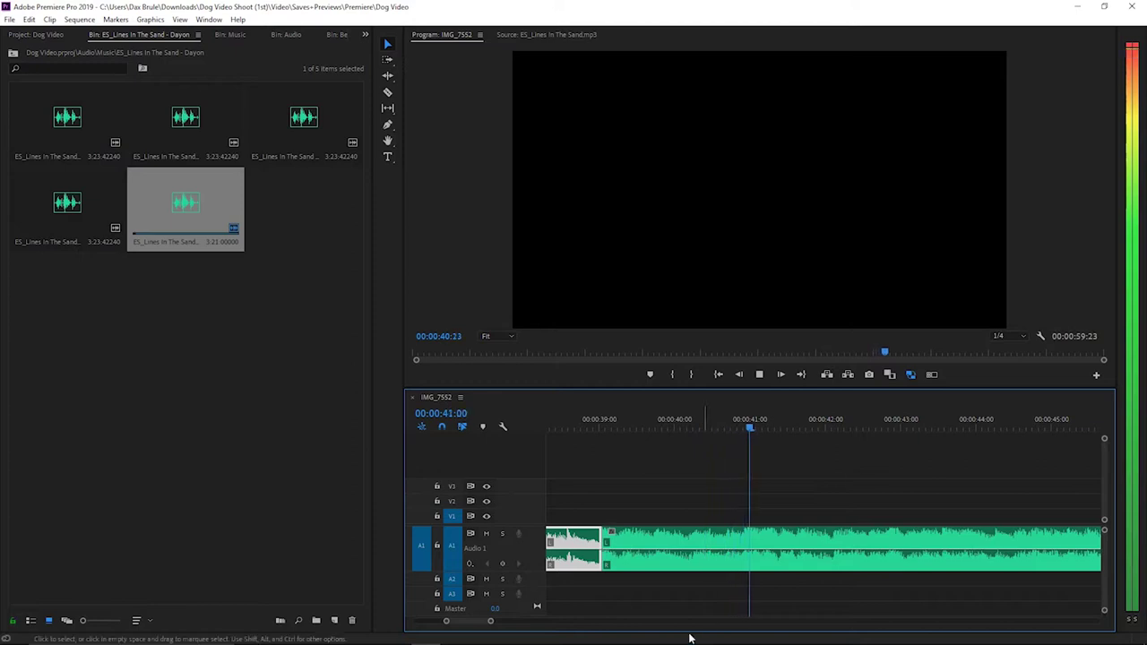
key("space")
left_click(253, 440)
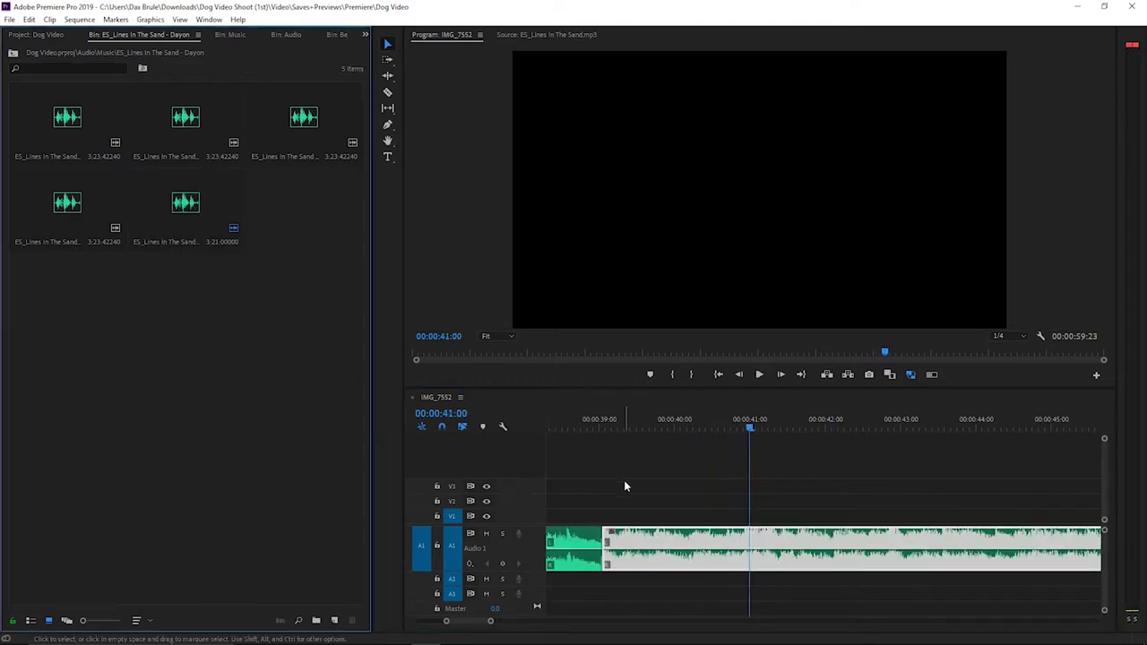
Apply a Constant Power crossfade at the music edit point and play it back
left_click(600, 534)
key("ctrl+shift+d")
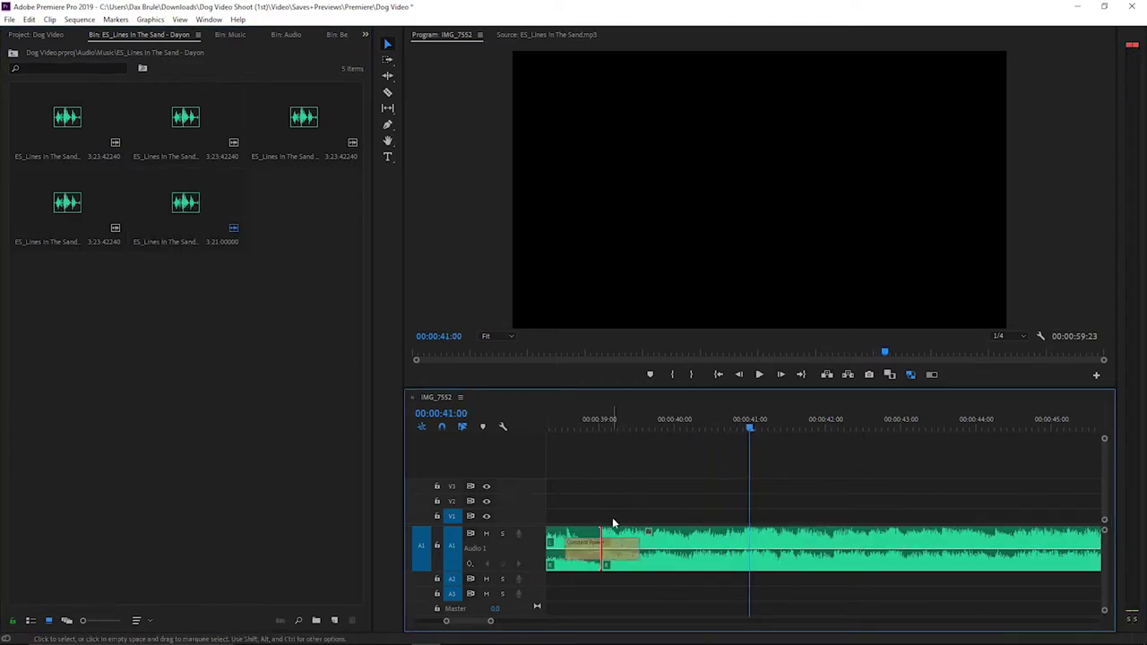
key("space")
key("minus")
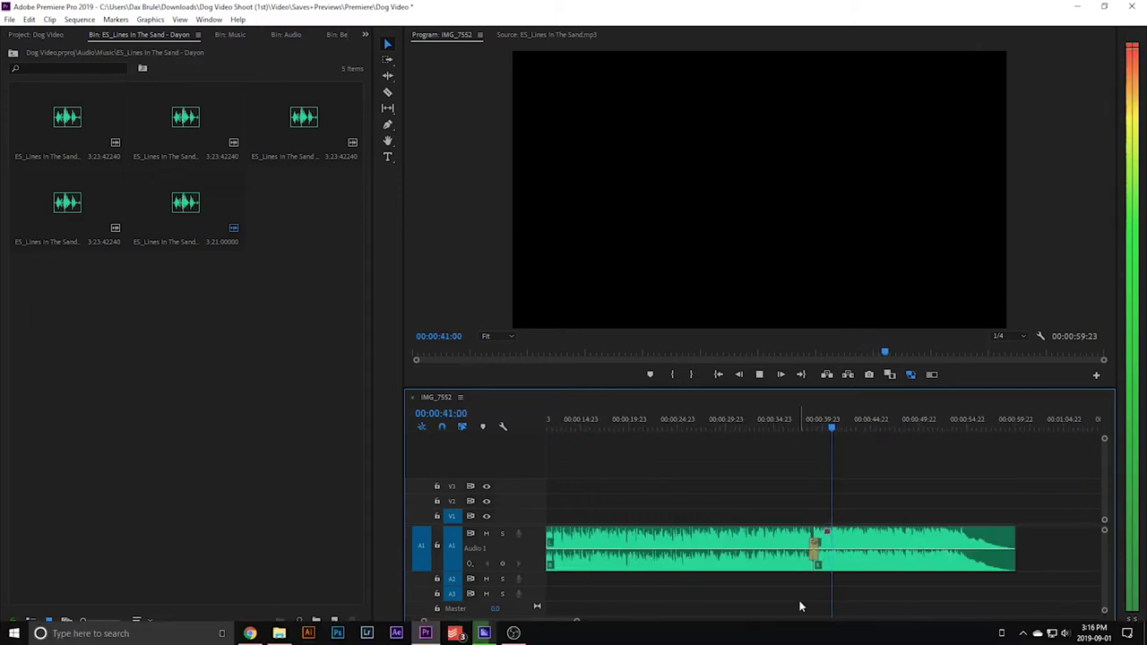
key("space")
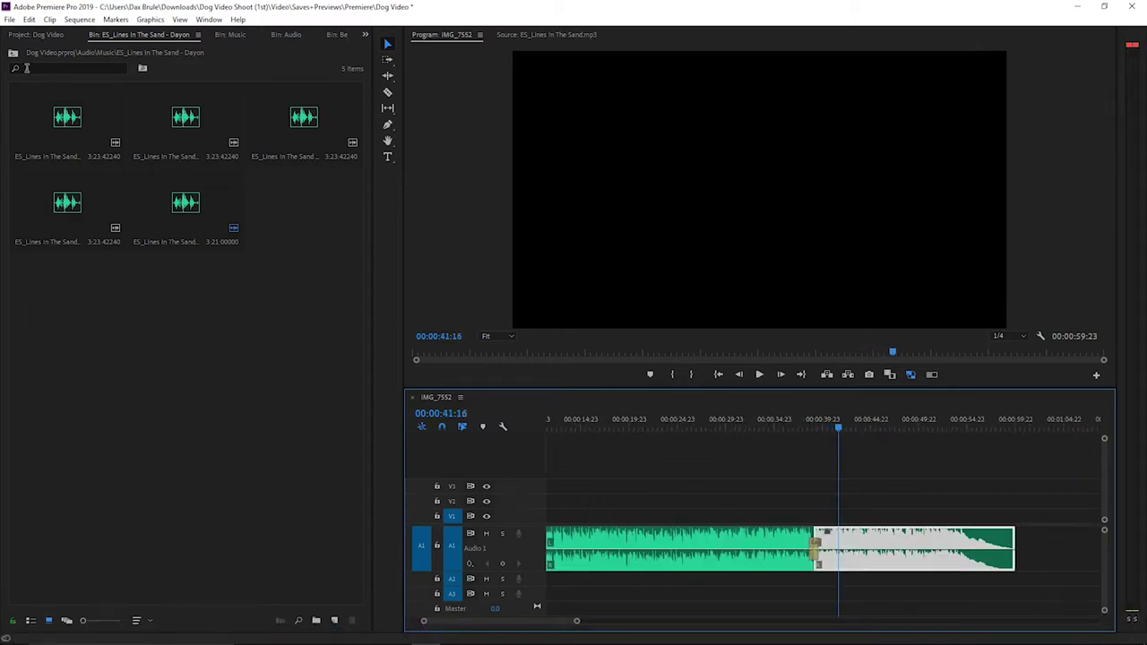
Go up from Music through Audio to the project's top-level bins
left_click(12, 52)
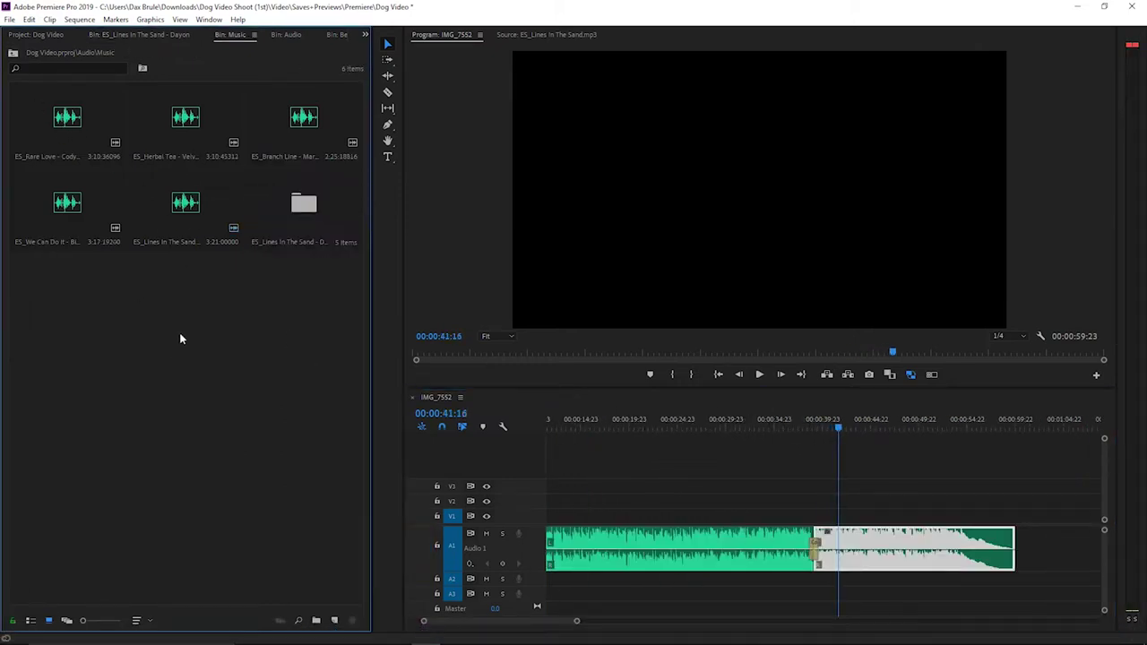
left_click(13, 52)
left_click(12, 52)
Play back the music's ending around 54:08–59:23, then return the playhead to the start
left_click(1032, 419)
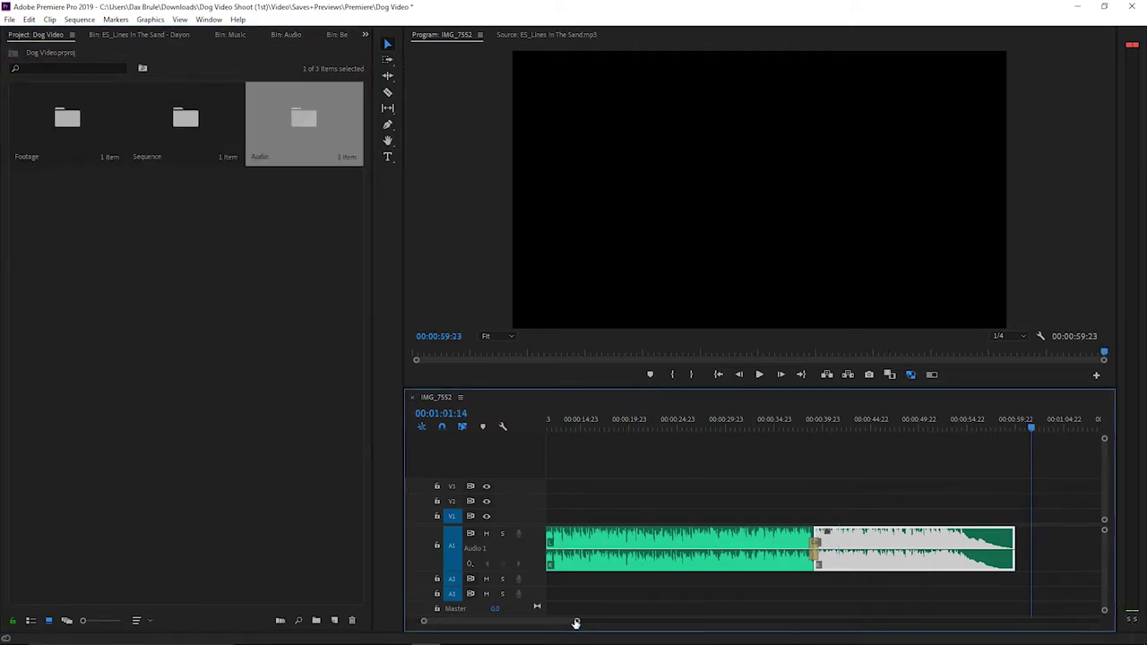
scroll(576, 623, "up", 3)
left_click(679, 429)
key("space")
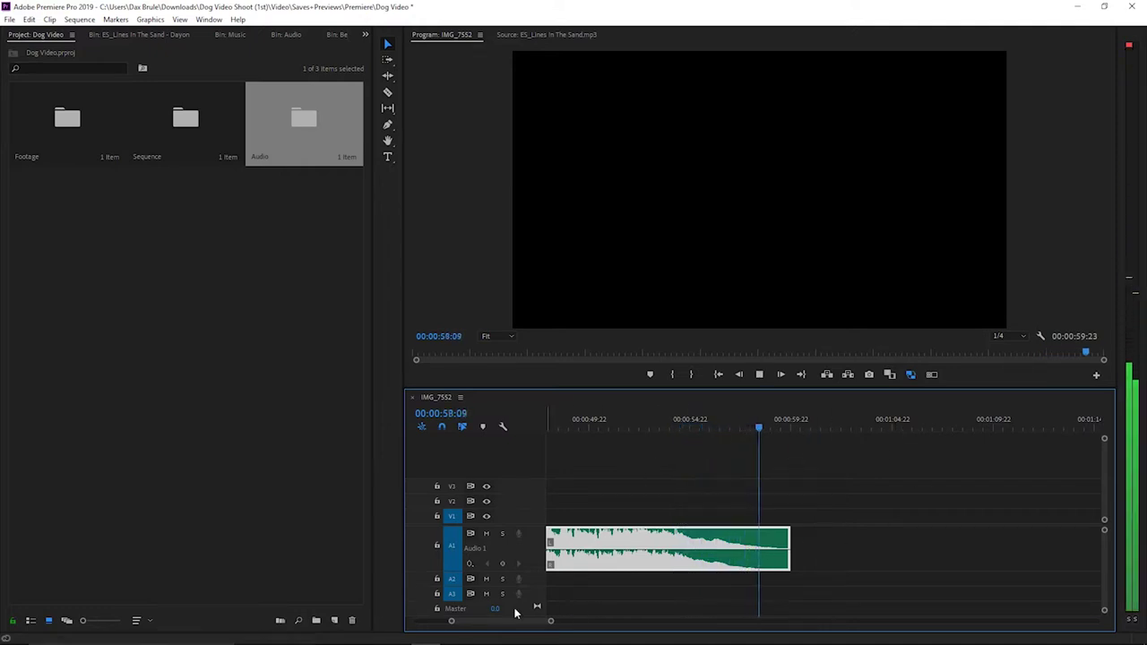
left_click_drag(549, 621, 478, 621)
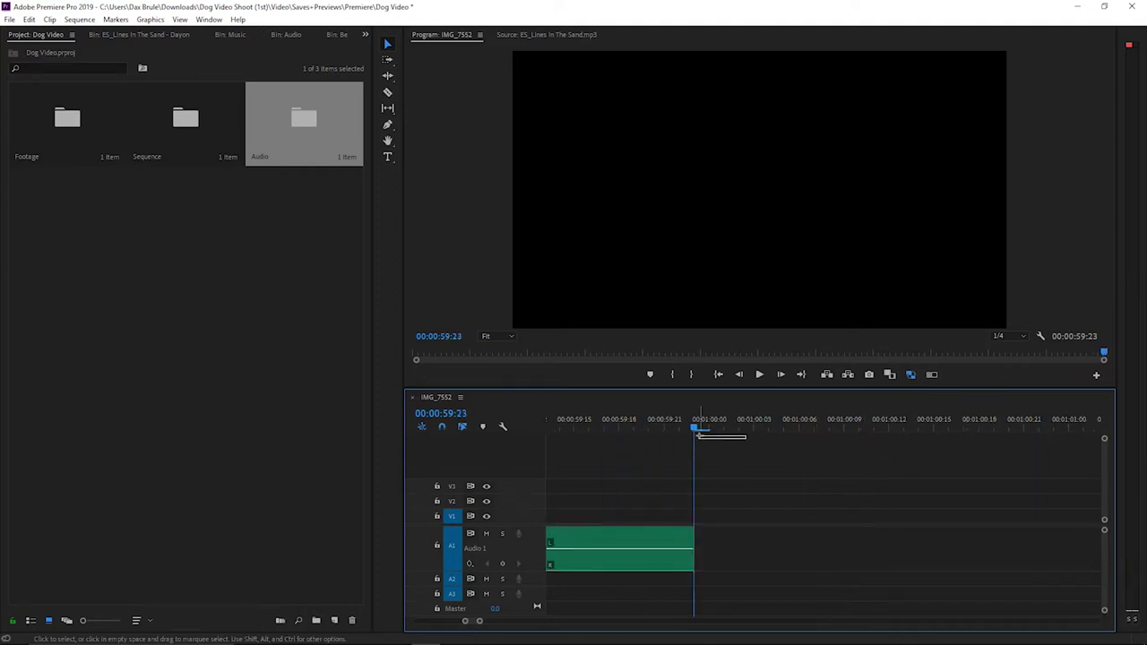
left_click_drag(698, 430, 708, 428)
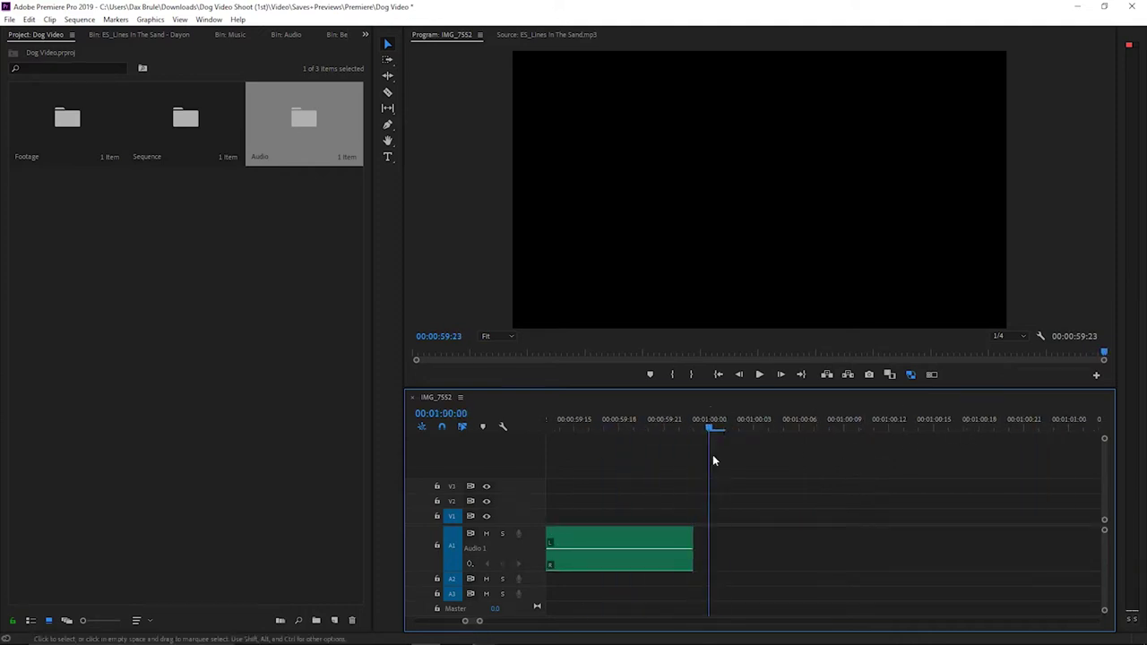
left_click_drag(482, 623, 879, 621)
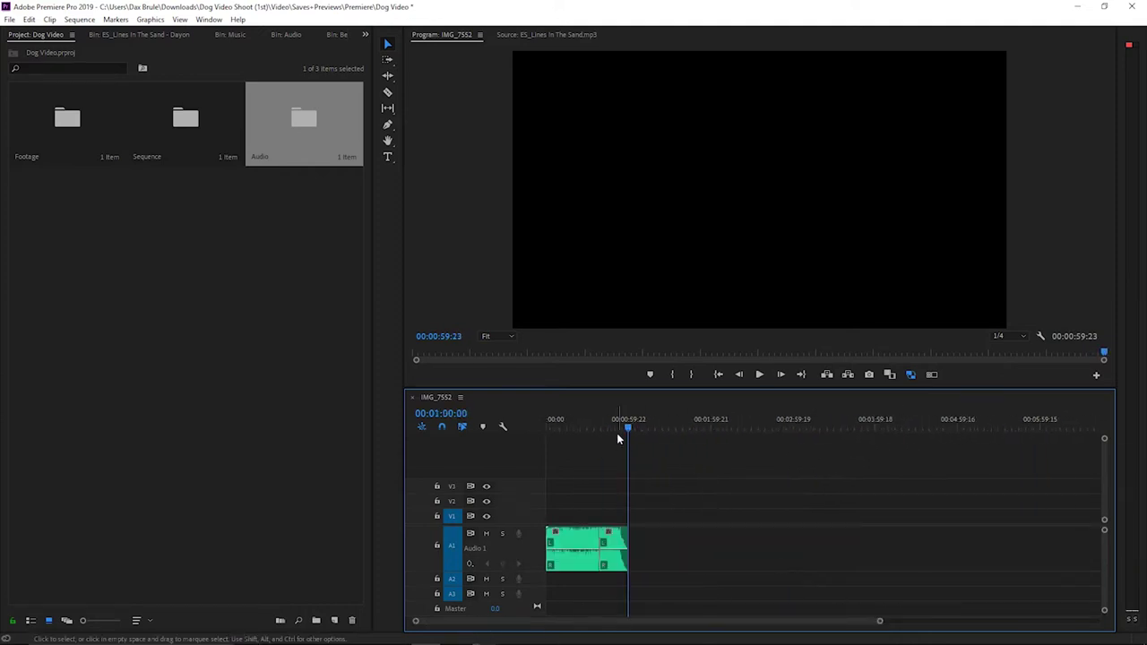
left_click_drag(616, 433, 548, 430)
Open Footage, then ESO R, then the Best Shots bin in the Project panel
double_click(59, 123)
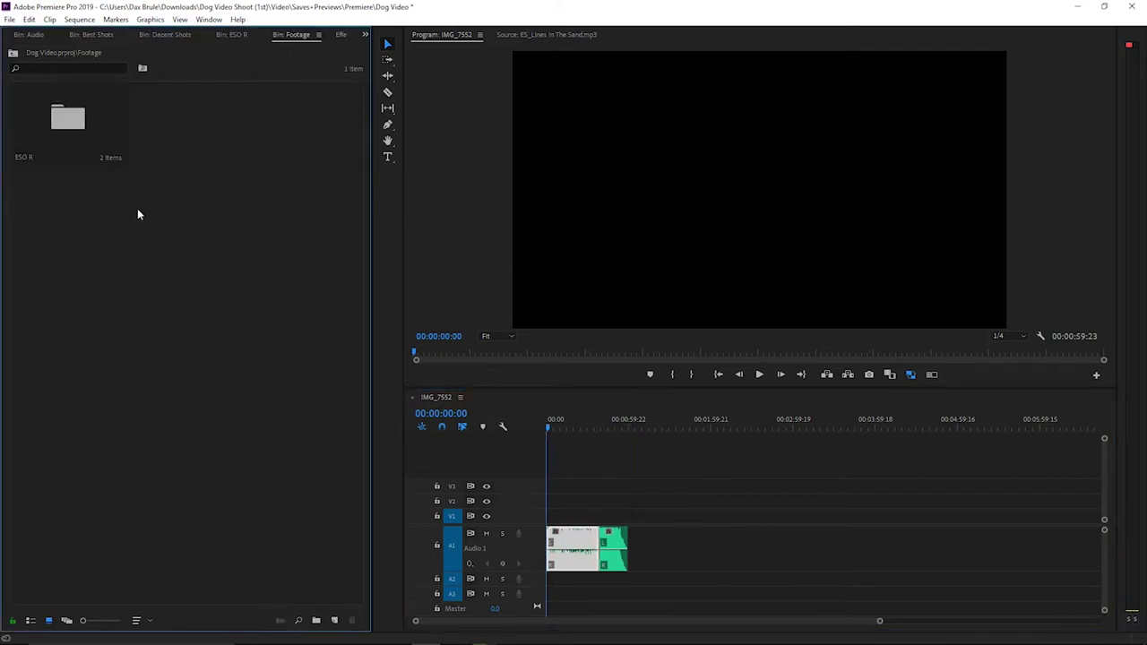
double_click(68, 119)
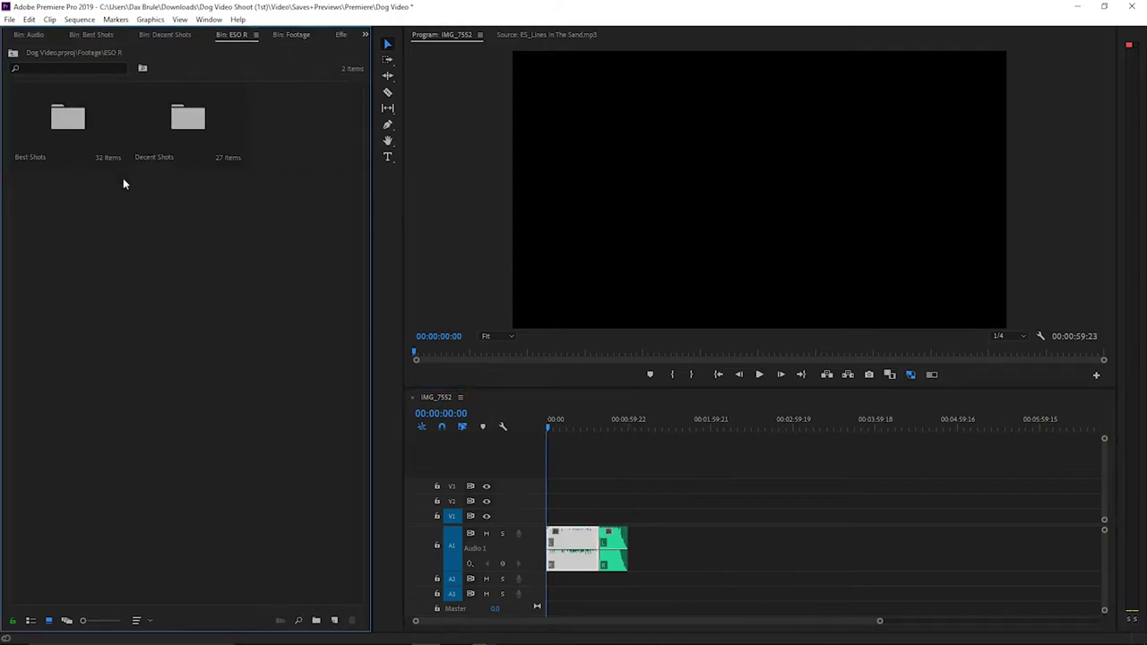
double_click(89, 121)
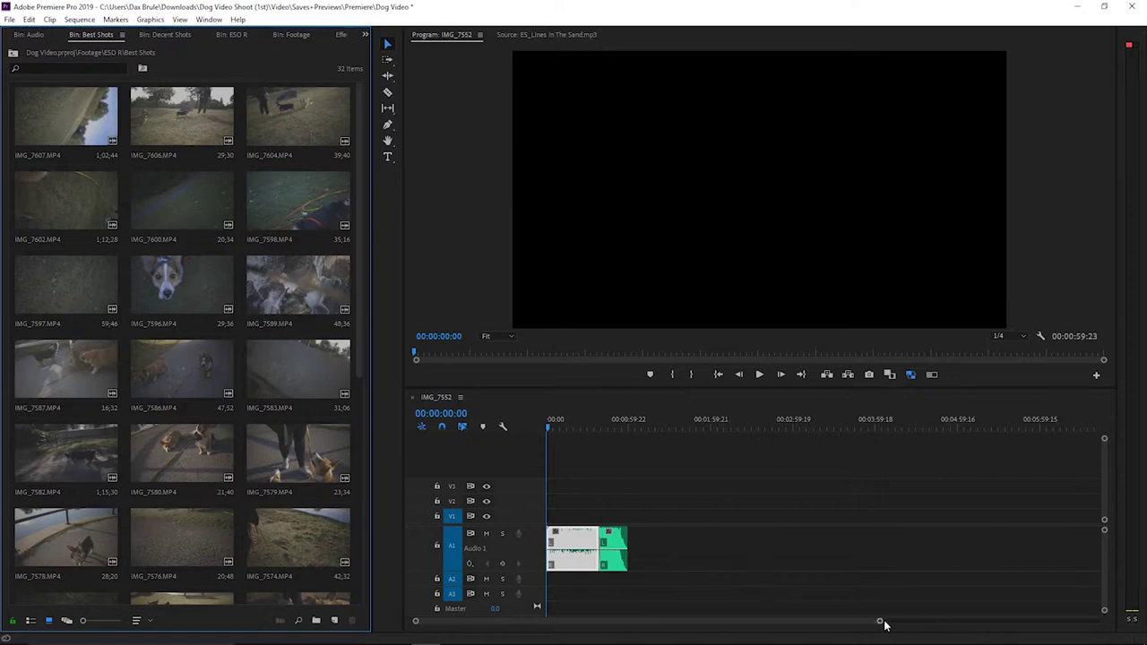
left_click_drag(881, 623, 715, 621)
Select Best Shots clips, including IMG_7607 and the first six, and view their context menu
left_click_drag(363, 495, 179, 285)
right_click(180, 285)
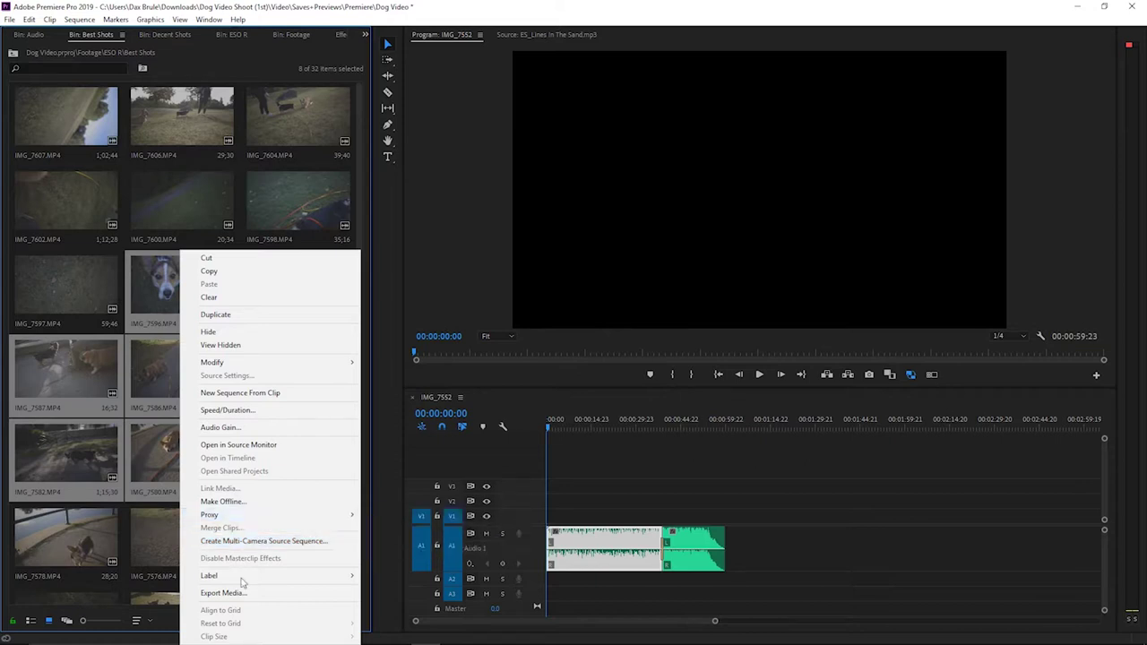
left_click(191, 212)
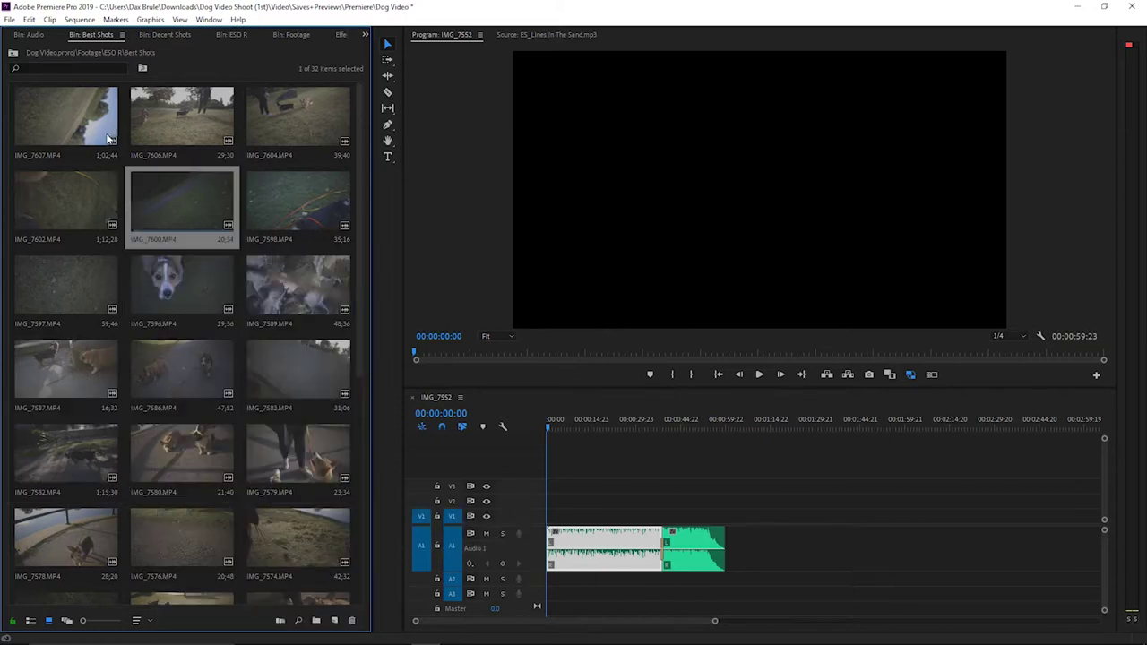
left_click(302, 218)
left_click(64, 113, "shift")
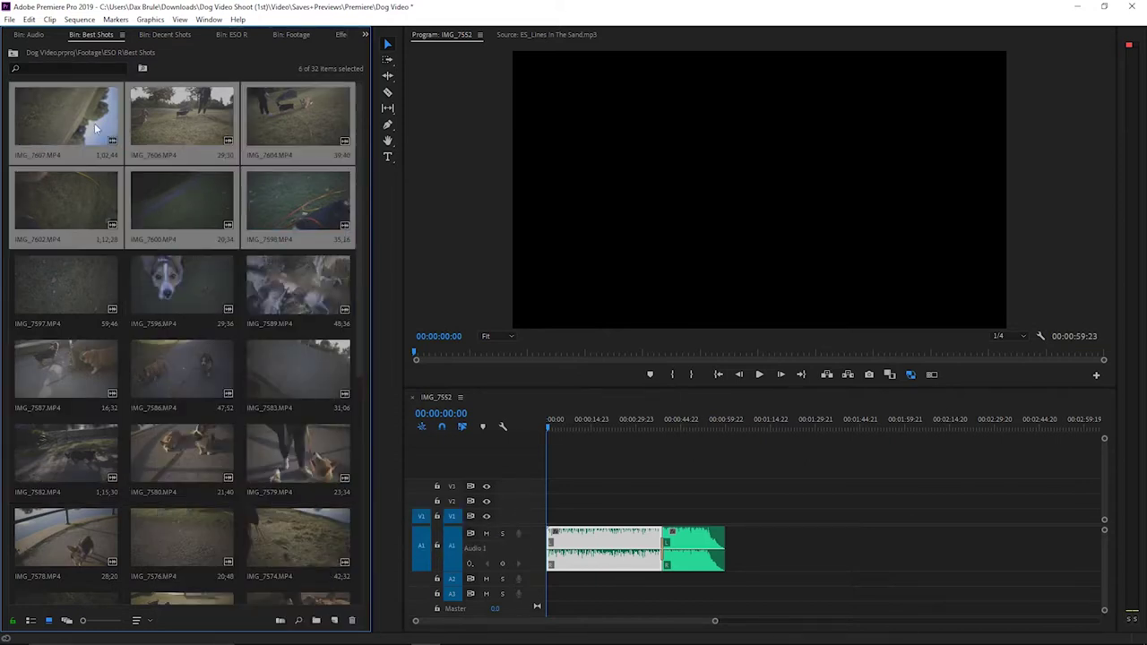
right_click(124, 124)
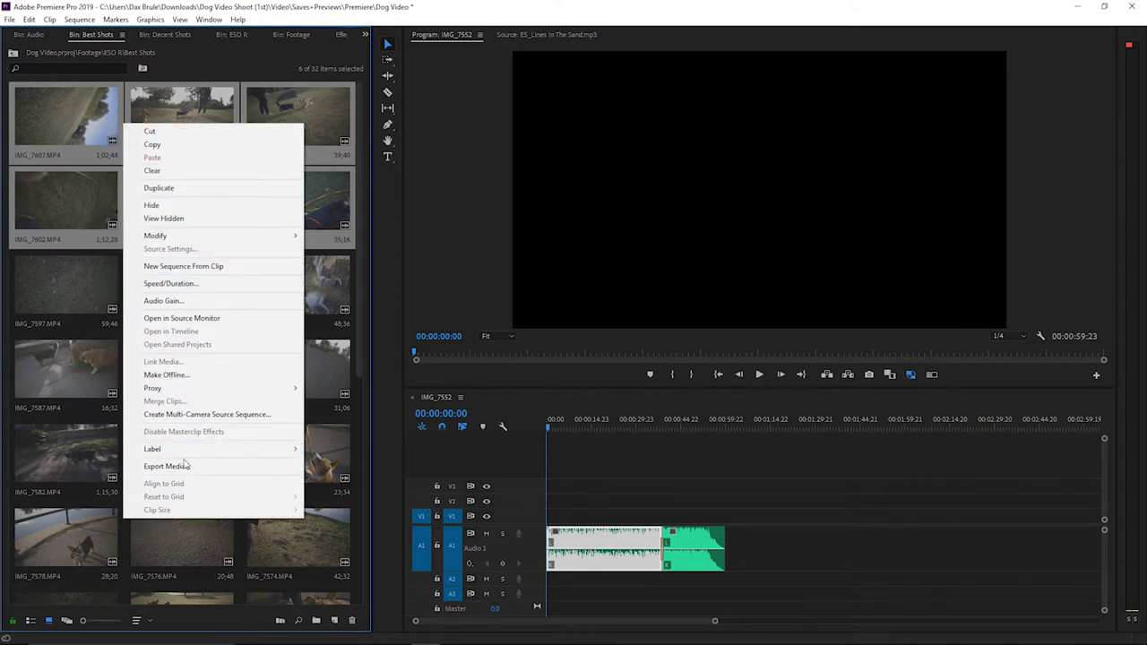
left_click(698, 503)
left_click_drag(714, 621, 504, 621)
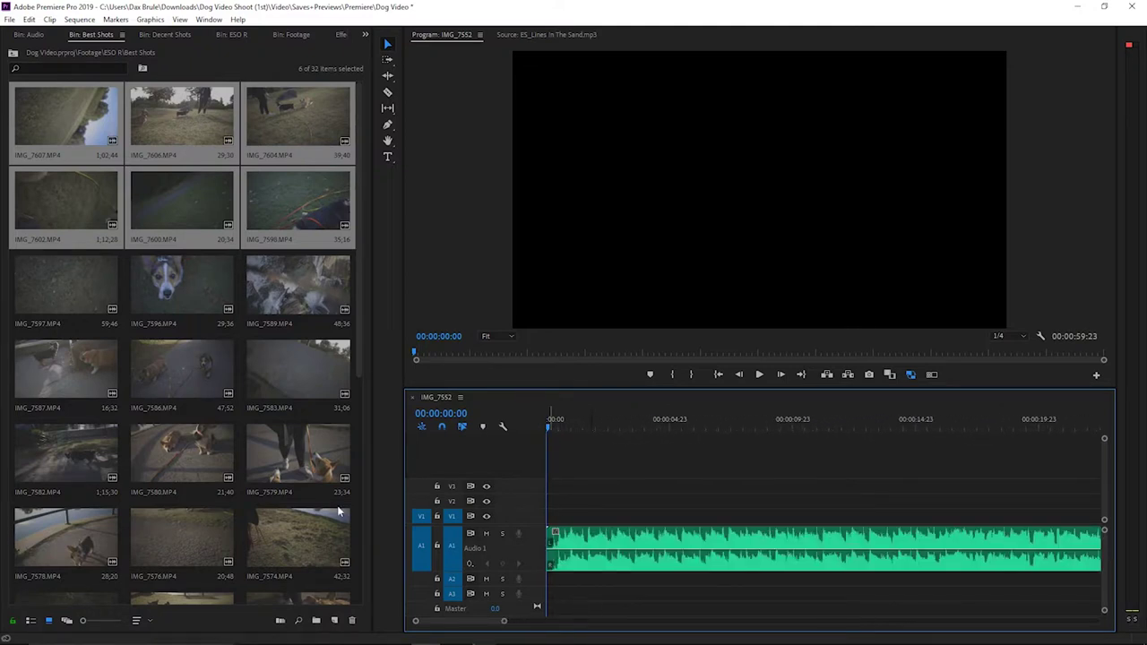
Preview IMG_7586 and IMG_7606 in the Source monitor
left_click(217, 370)
double_click(195, 355)
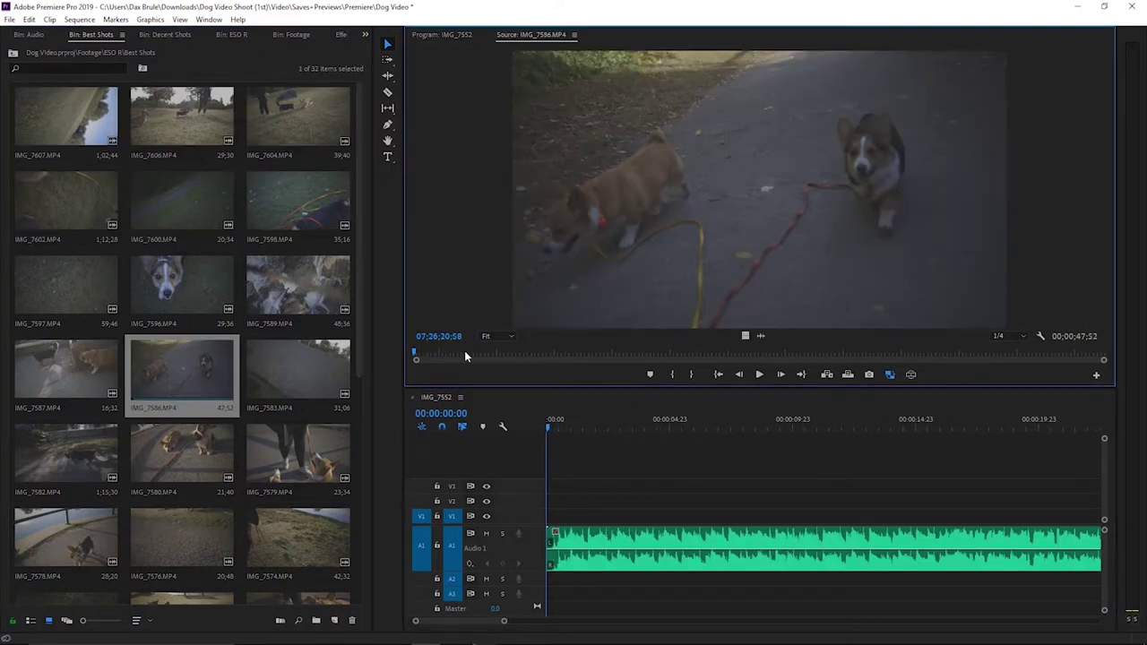
left_click(213, 285)
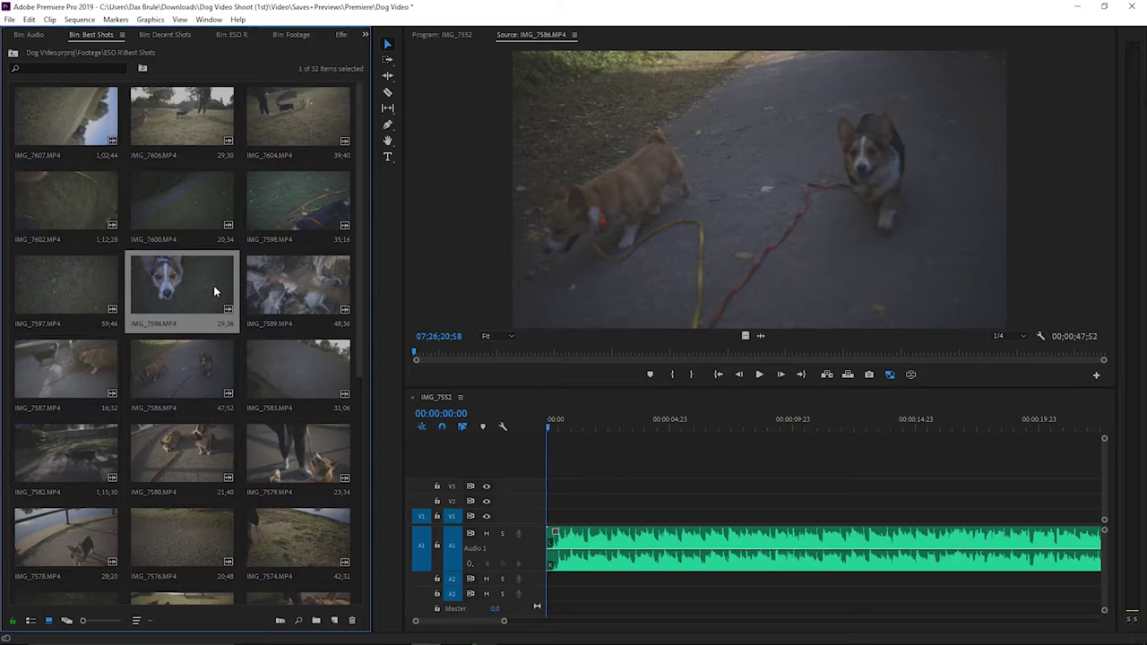
double_click(185, 108)
key("space")
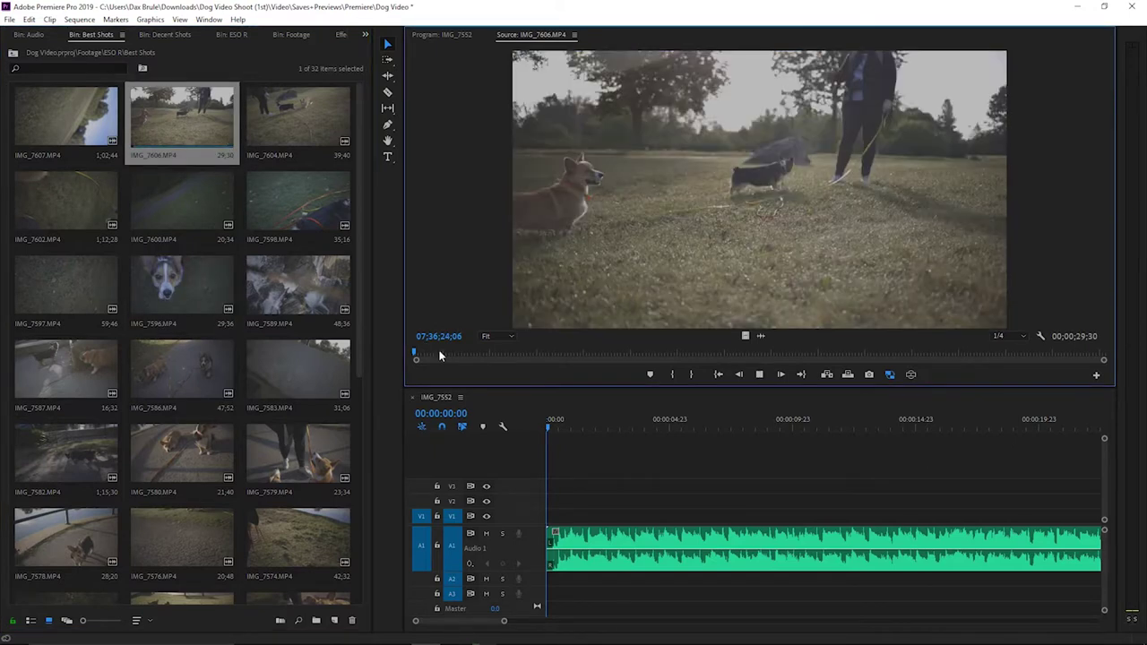
Mark a shot from later in IMG_7606 and place it at the sequence start
left_click_drag(503, 356, 997, 352)
key("o")
key("i")
left_click_drag(897, 374, 548, 518)
Slow the new IMG_7606 clip to 40% speed and review it from the start
right_click(587, 515)
left_click(624, 422)
type("40")
key("Return")
key("space")
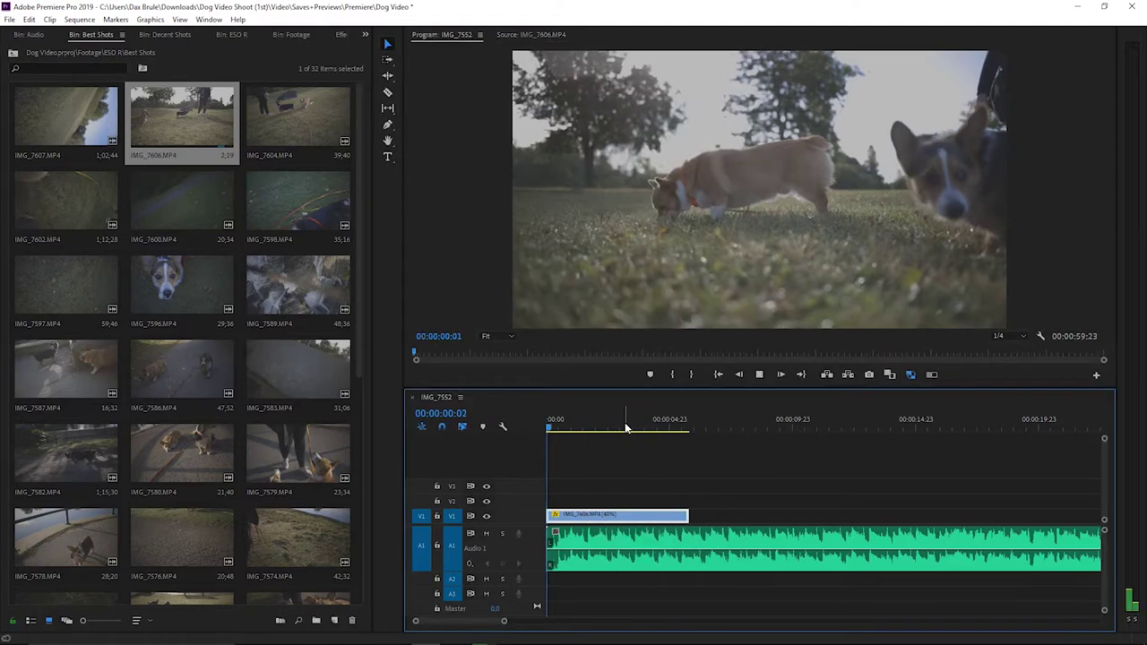
right_click(634, 515)
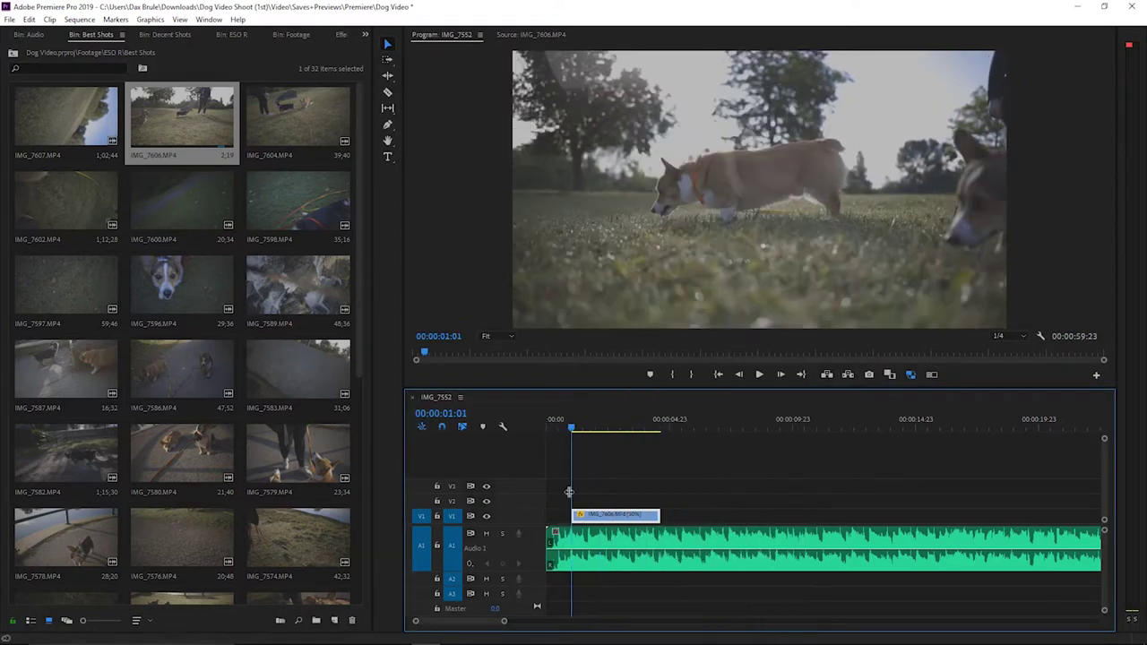
key("Home")
left_click(614, 421)
left_click_drag(504, 620, 487, 621)
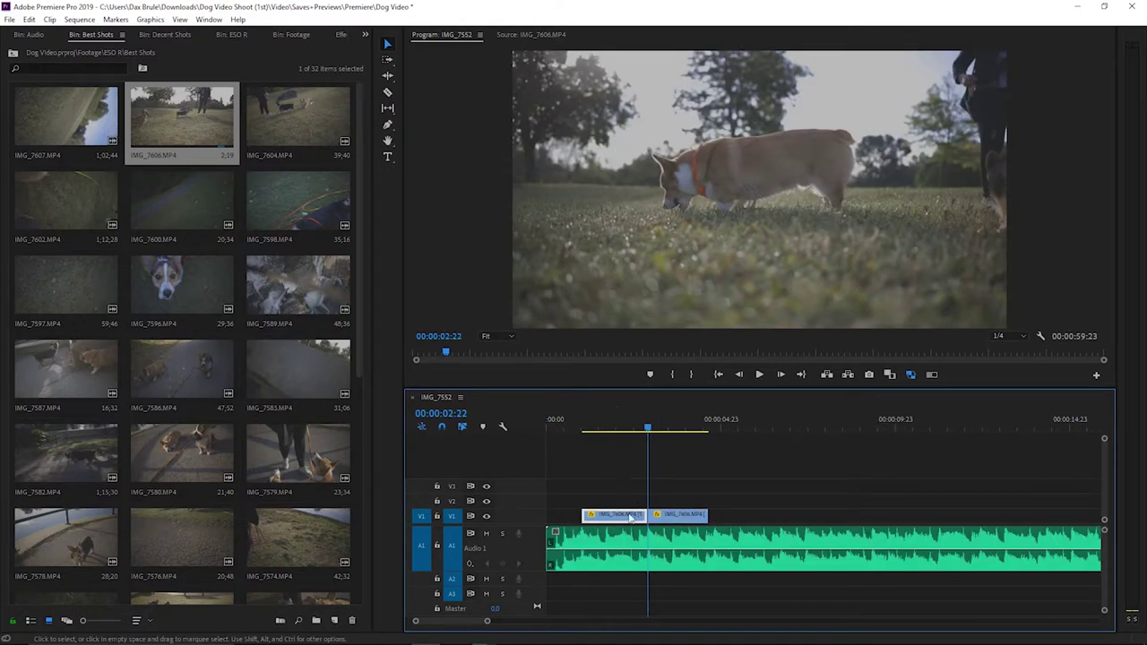
Delete the second IMG_7606 clip and load IMG_7589 into the Source monitor
left_click(606, 520)
left_click(679, 516)
key("Delete")
mouse_move(348, 324)
left_mouse_down()
mouse_move(758, 482)
mouse_move(735, 504)
mouse_move(365, 311)
left_mouse_up()
double_click(315, 304)
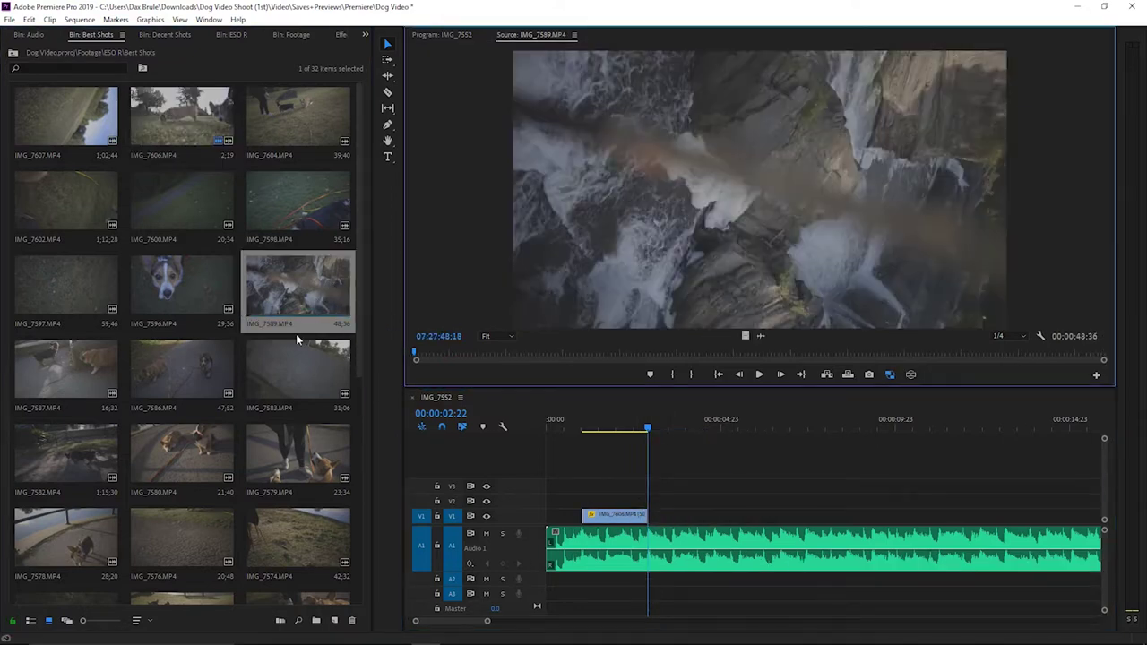
Set In and Out points around the bridge walk in IMG_7589
mouse_move(744, 336)
left_mouse_down()
mouse_move(735, 473)
mouse_move(706, 421)
mouse_move(741, 334)
left_mouse_up()
left_click_drag(459, 354, 463, 355)
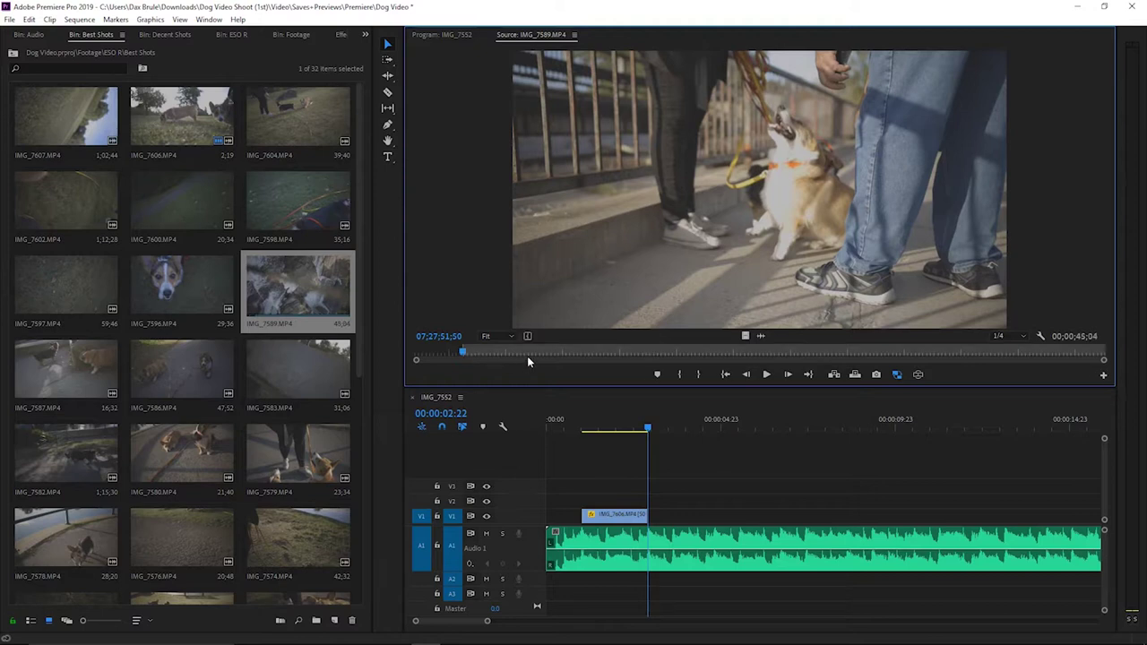
key("i")
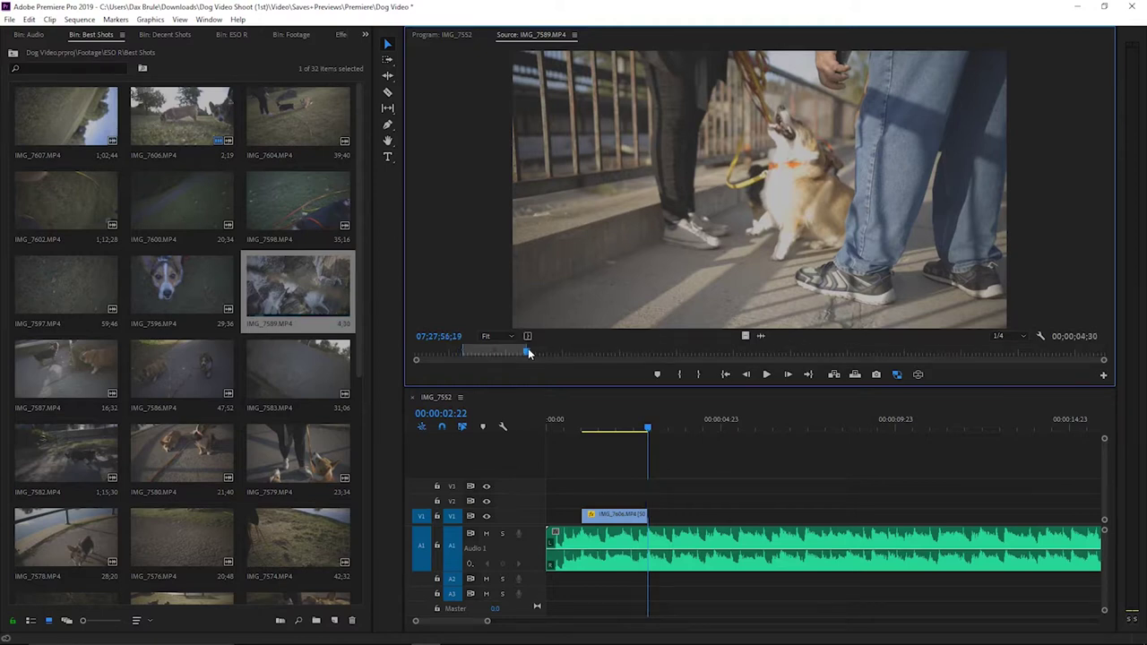
left_click(528, 348)
key("o")
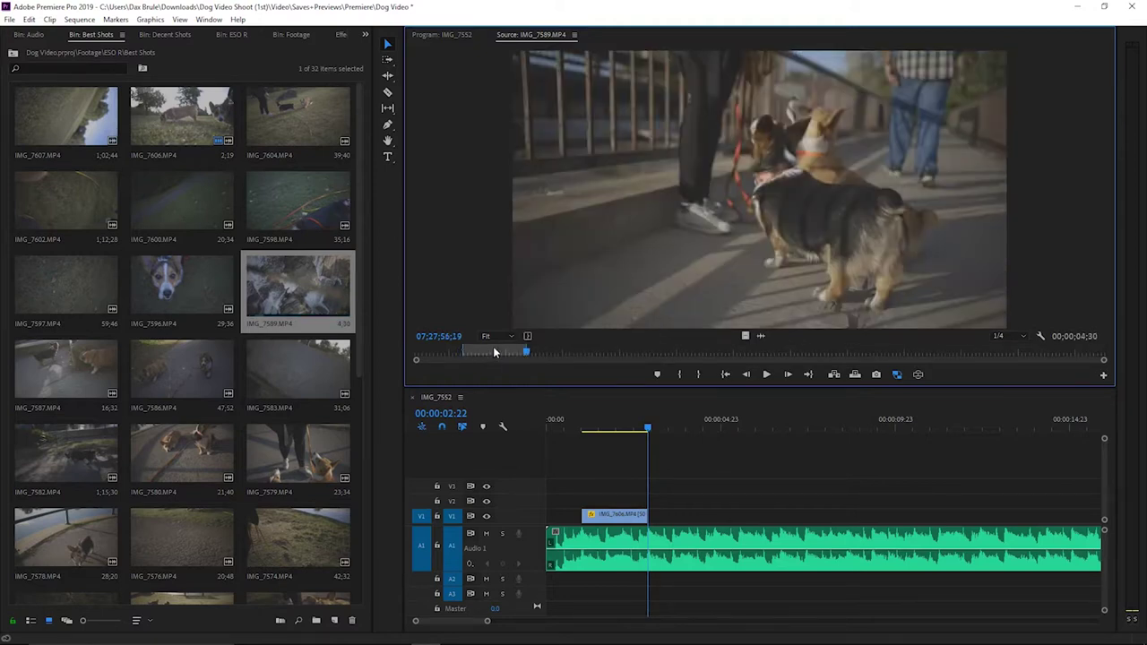
left_click_drag(527, 352, 648, 354)
key("i")
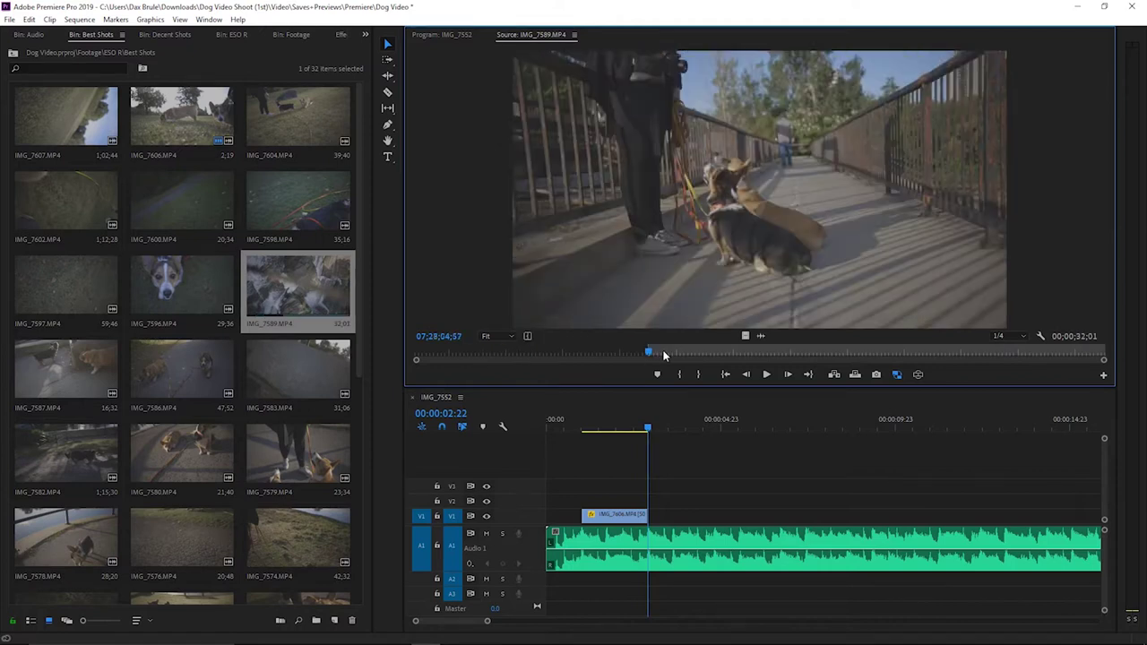
left_click(784, 351)
key("o")
Add the 00:00:09:25 video-only section to V2 and return to 00:00:00:16
left_click_drag(746, 336, 717, 500)
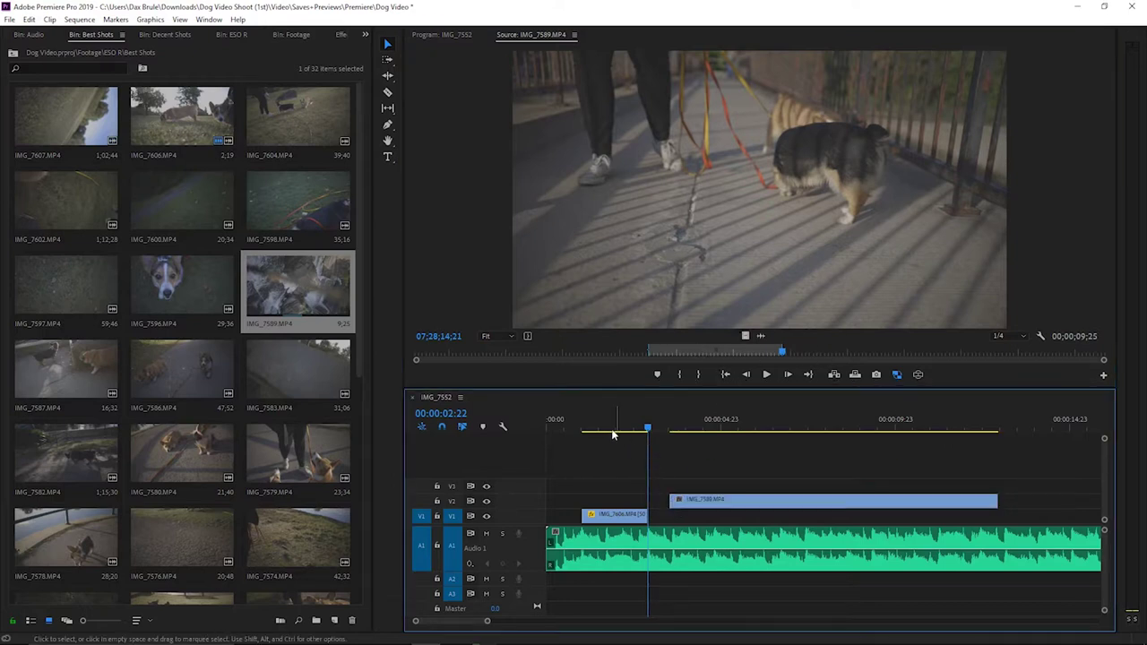
left_click(578, 430)
left_click_drag(577, 433, 570, 434)
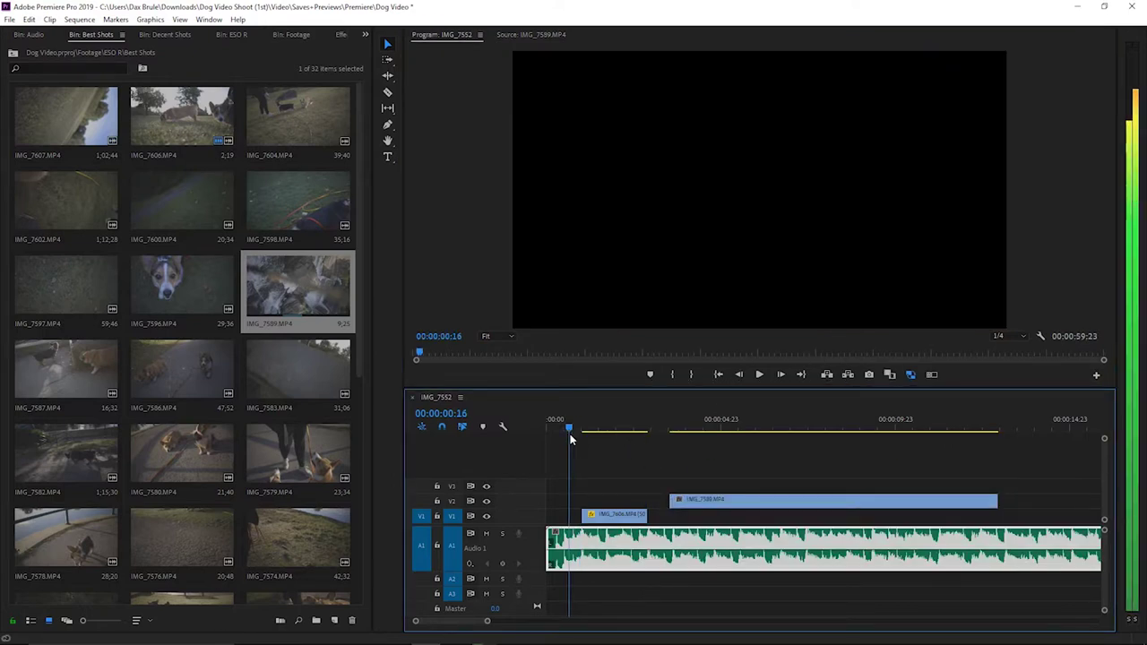
Review the opening clips and save the project
key("space")
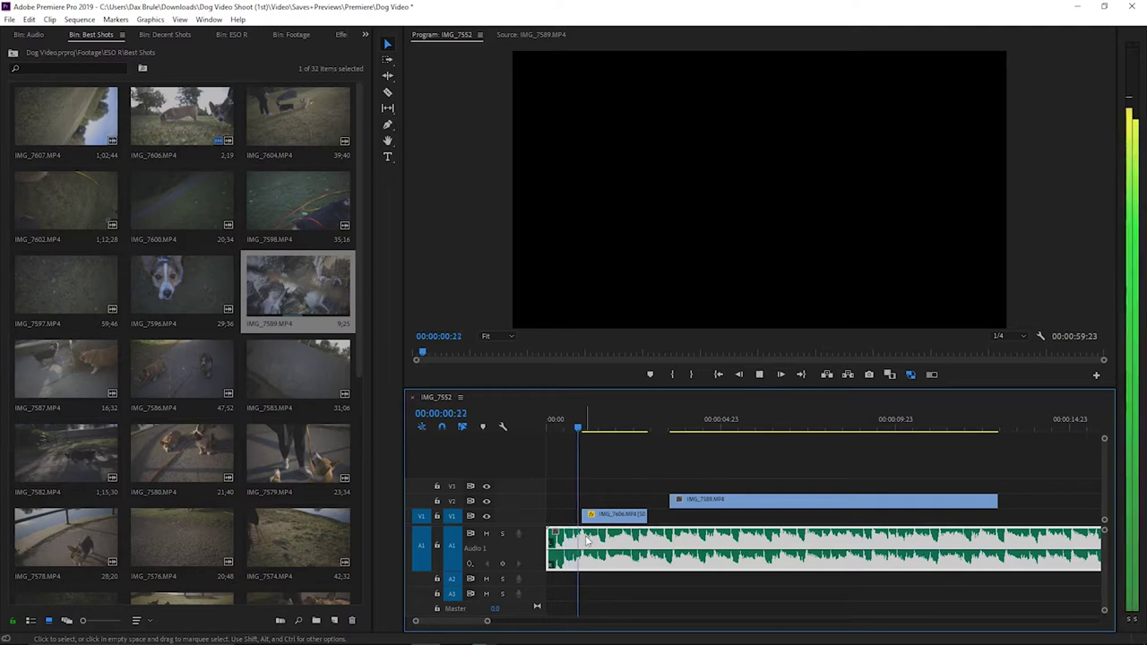
left_click(570, 423)
left_click_drag(618, 417, 641, 421)
key("ctrl+s")
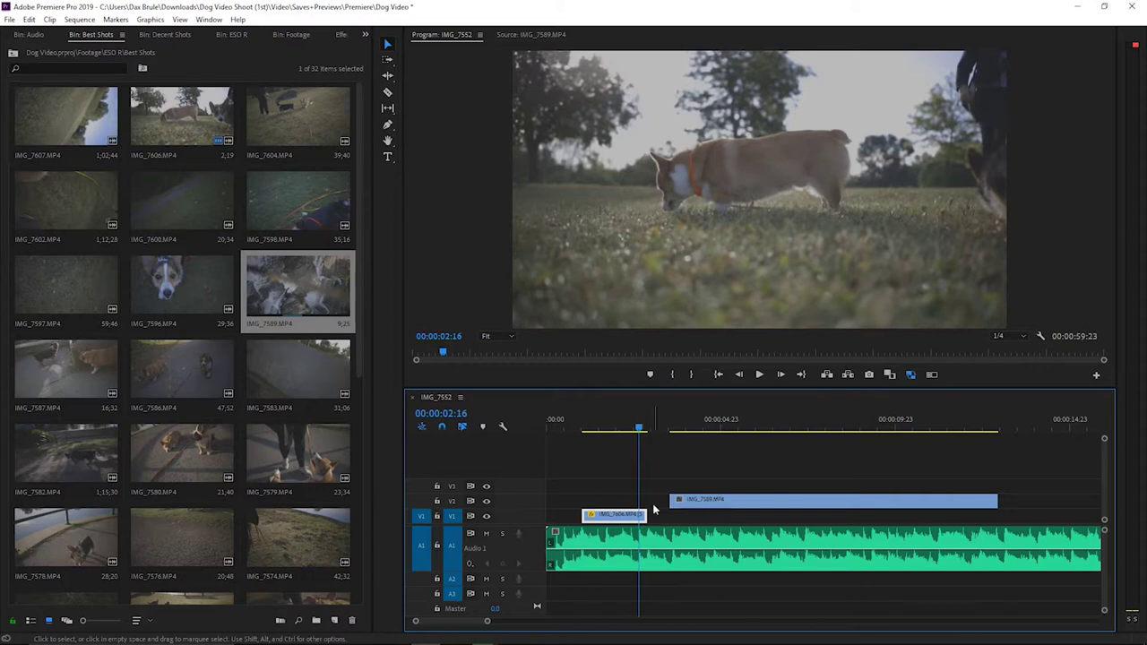
left_click(579, 427)
key("space")
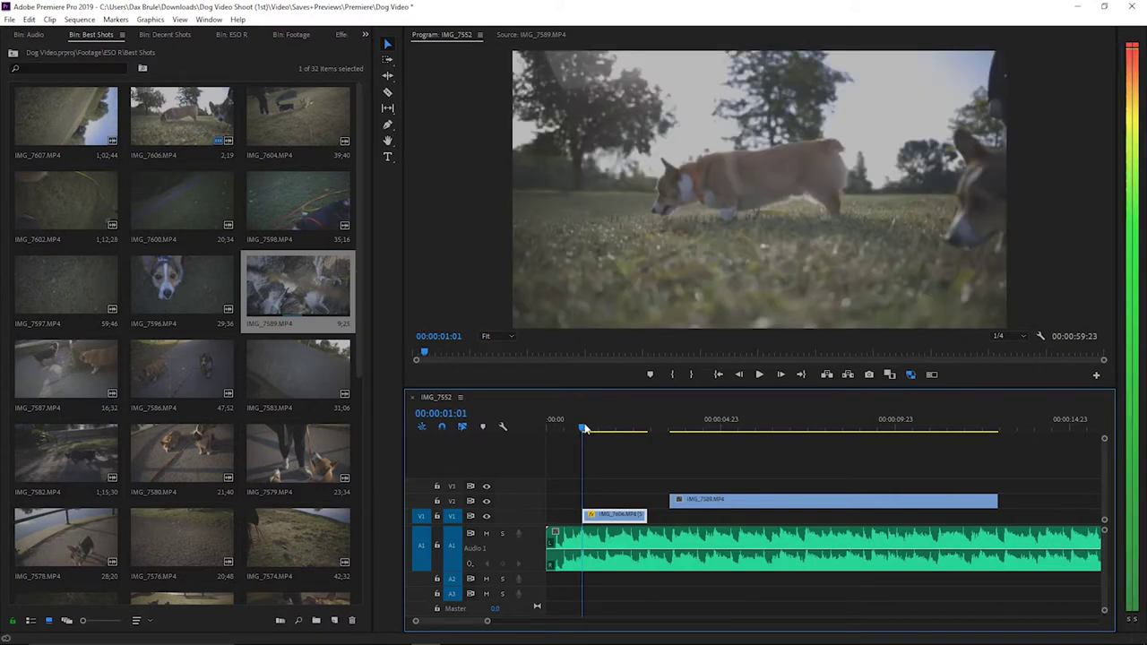
Move IMG_7589 to follow IMG_7606 and trim its end to 00:00:04:19
left_click_drag(677, 501, 636, 502)
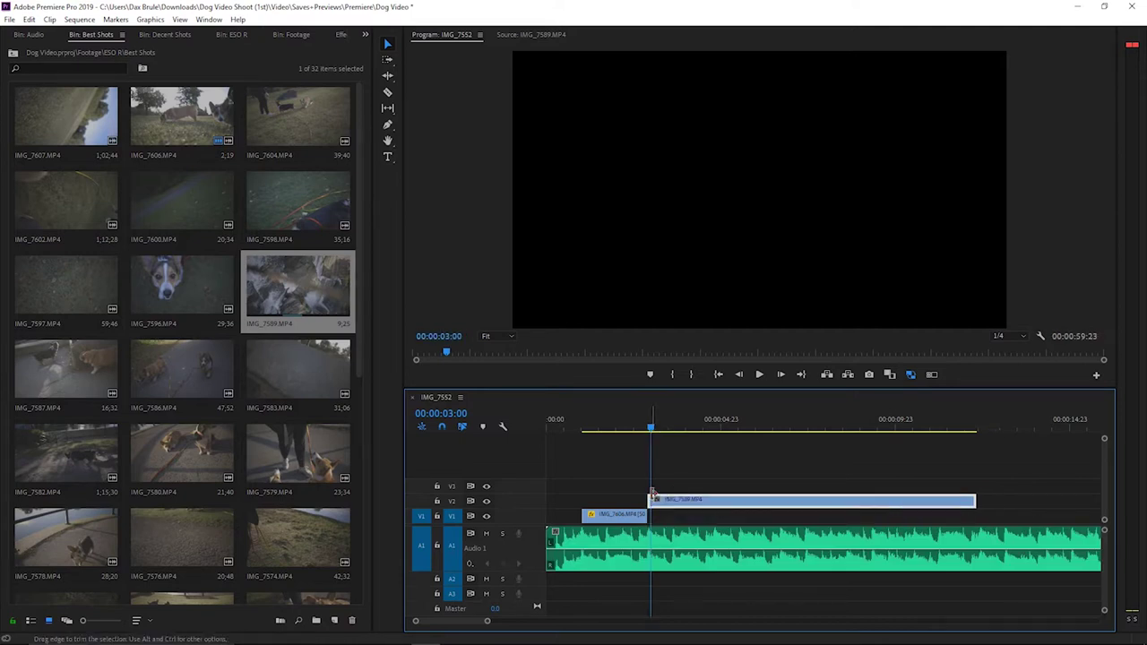
left_click(631, 428)
key("space")
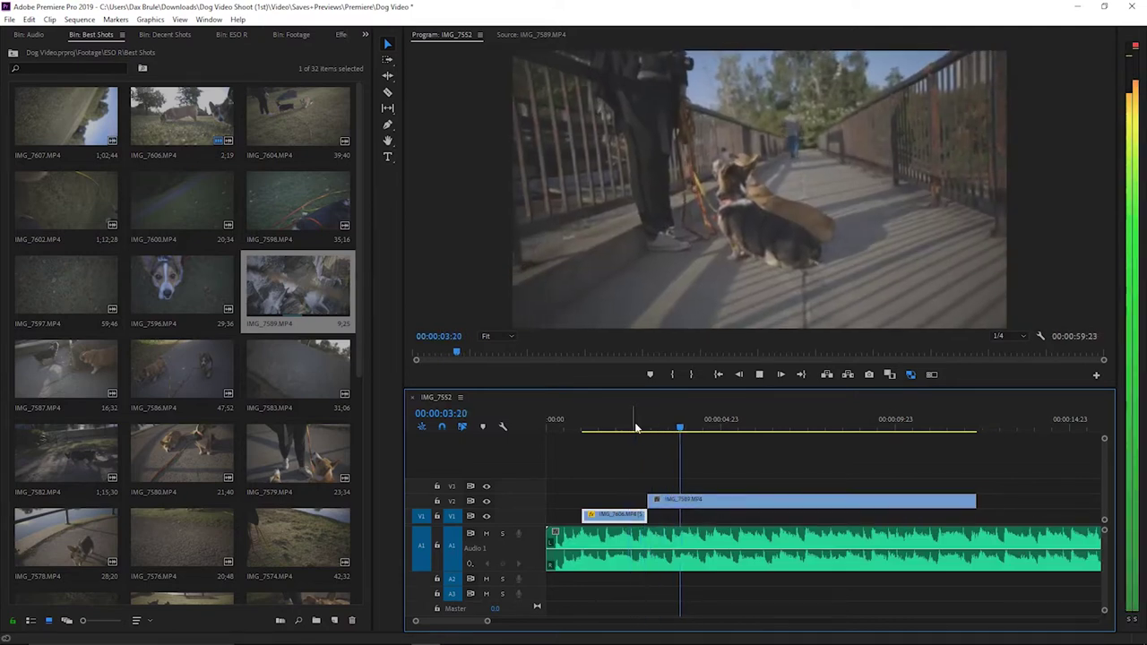
key("space")
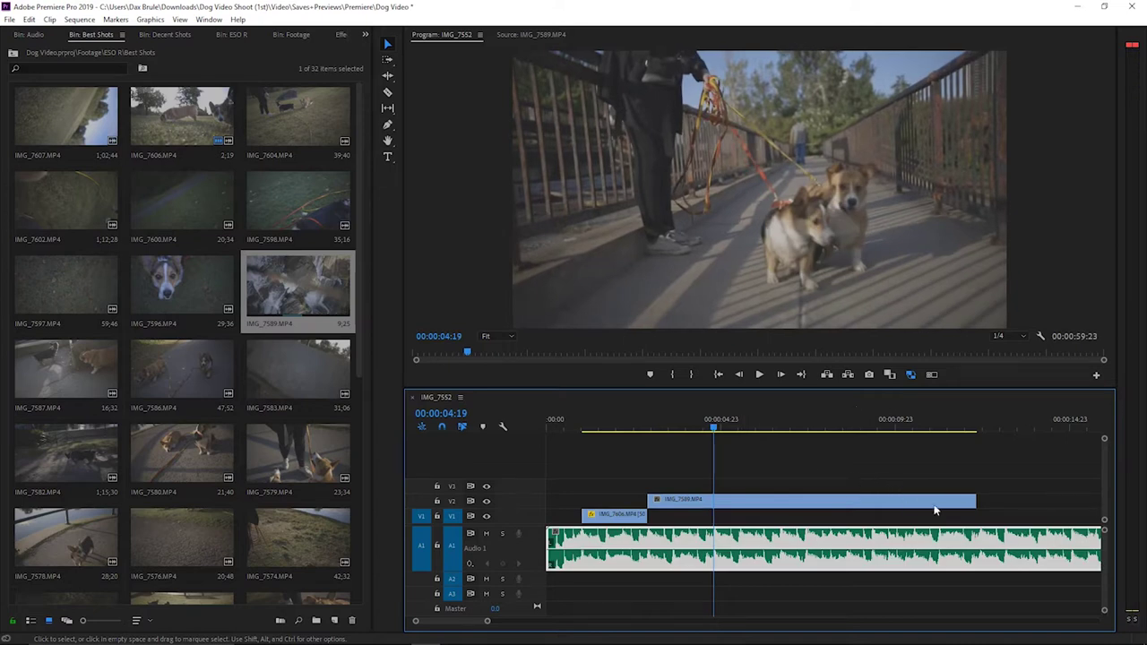
left_click_drag(952, 502, 692, 502)
key("space")
key("space")
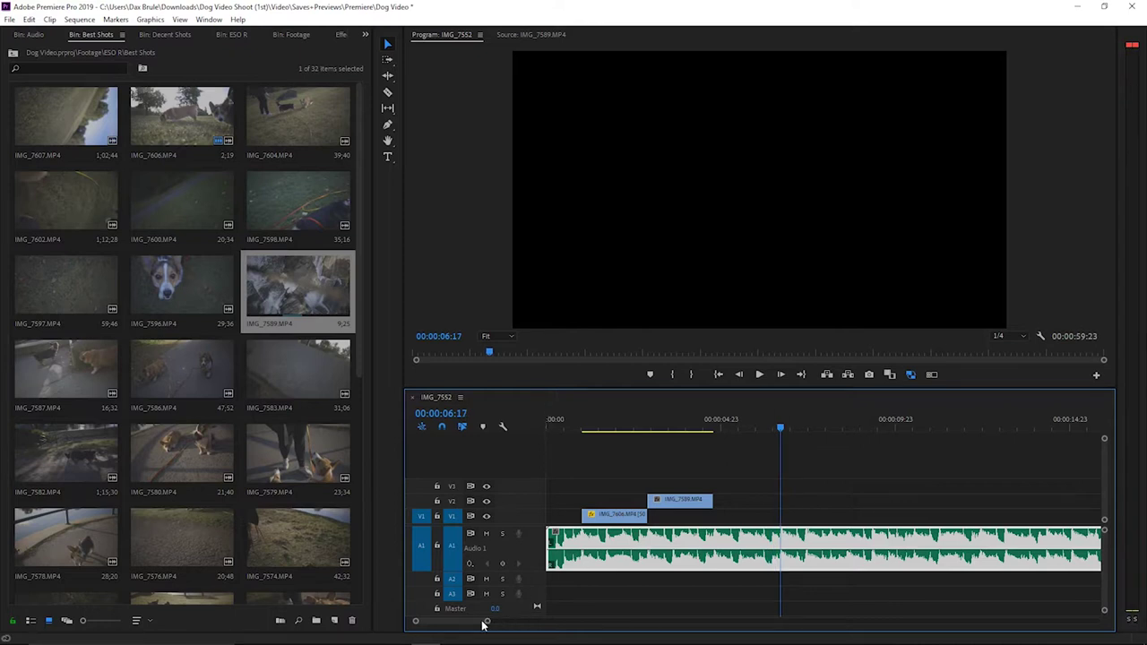
left_click_drag(489, 625, 575, 621)
left_click(757, 590)
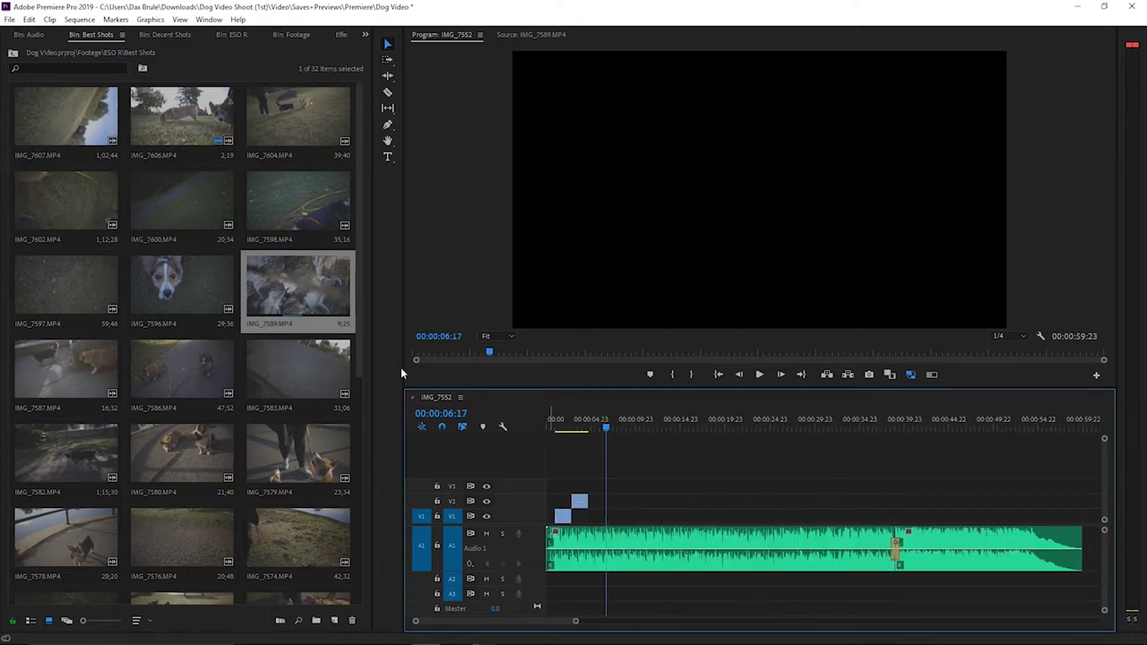
Save the Dog Video project with File > Save and return to Premiere Pro
left_click(10, 19)
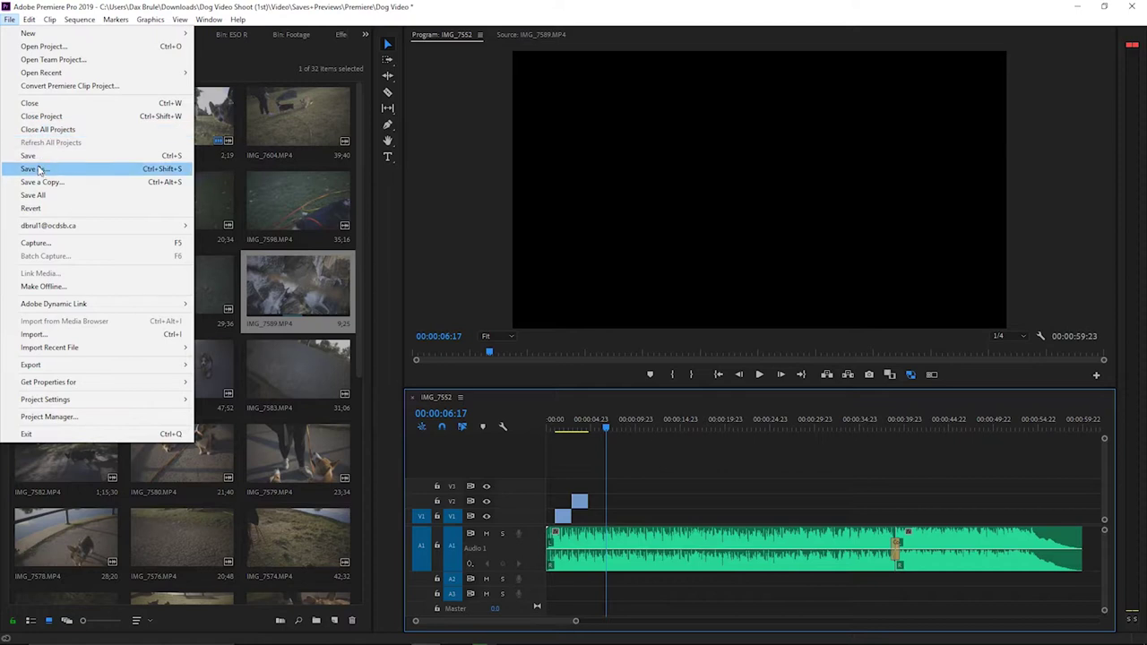
left_click(36, 161)
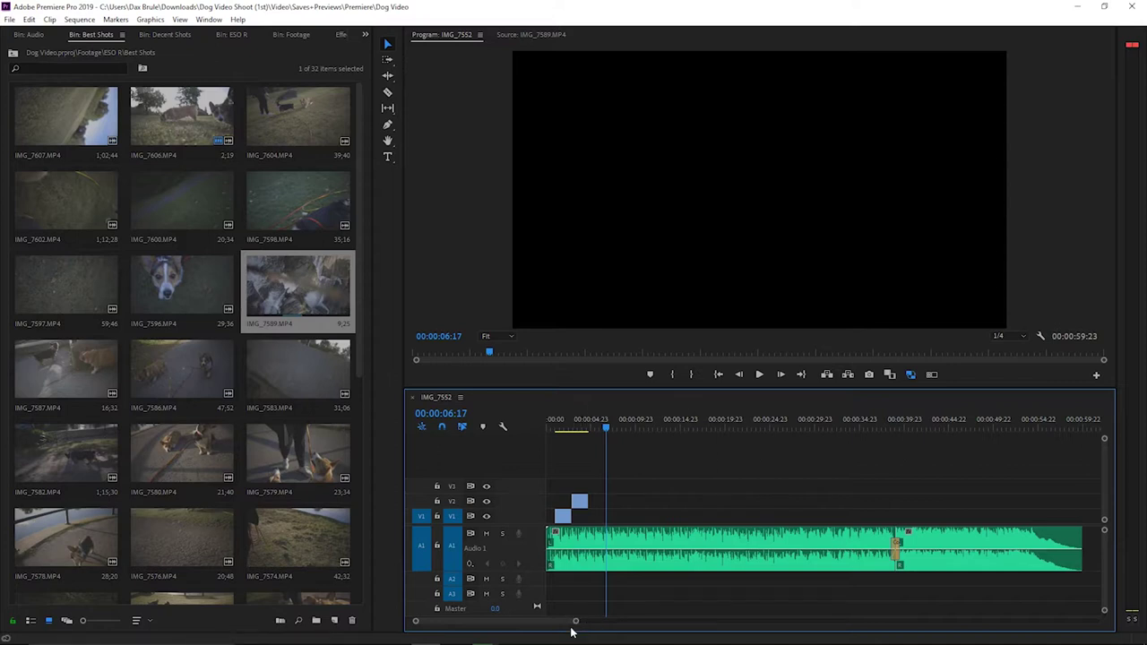
left_click_drag(574, 621, 581, 621)
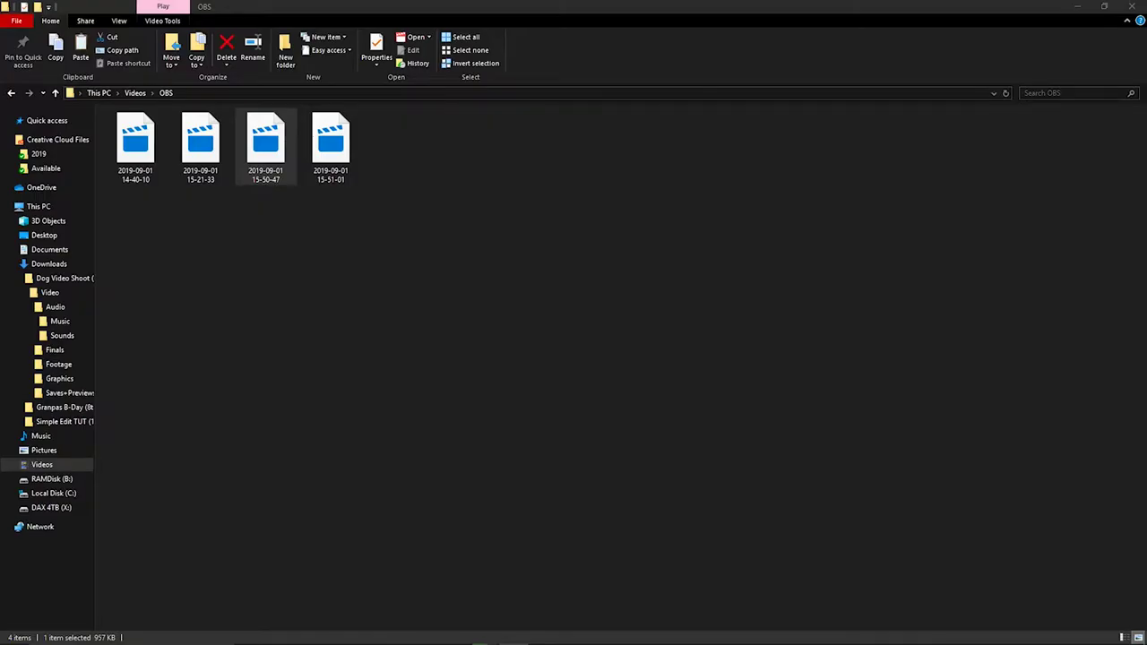
key("XF86AudioPlay")
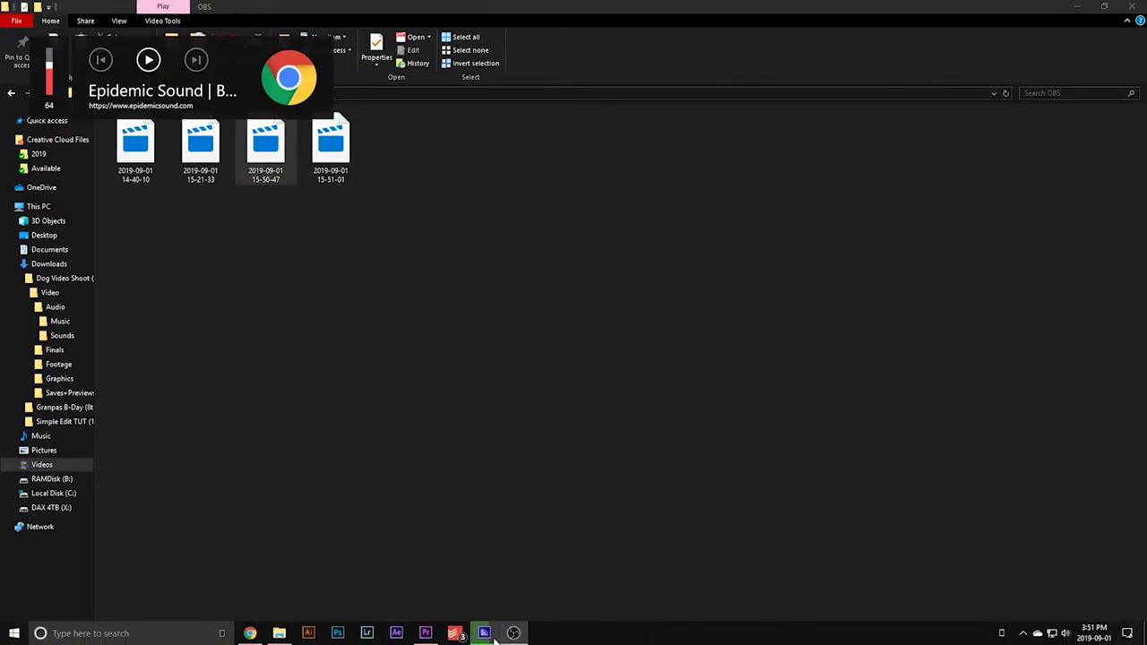
left_click(425, 636)
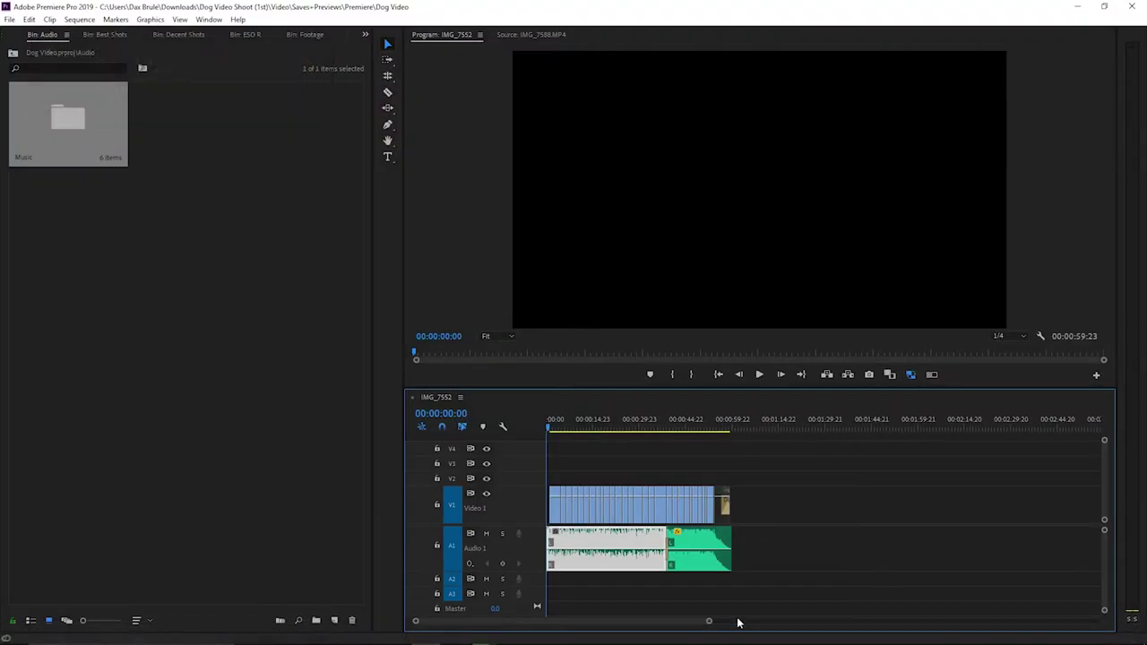
left_click_drag(707, 622, 633, 620)
key("space")
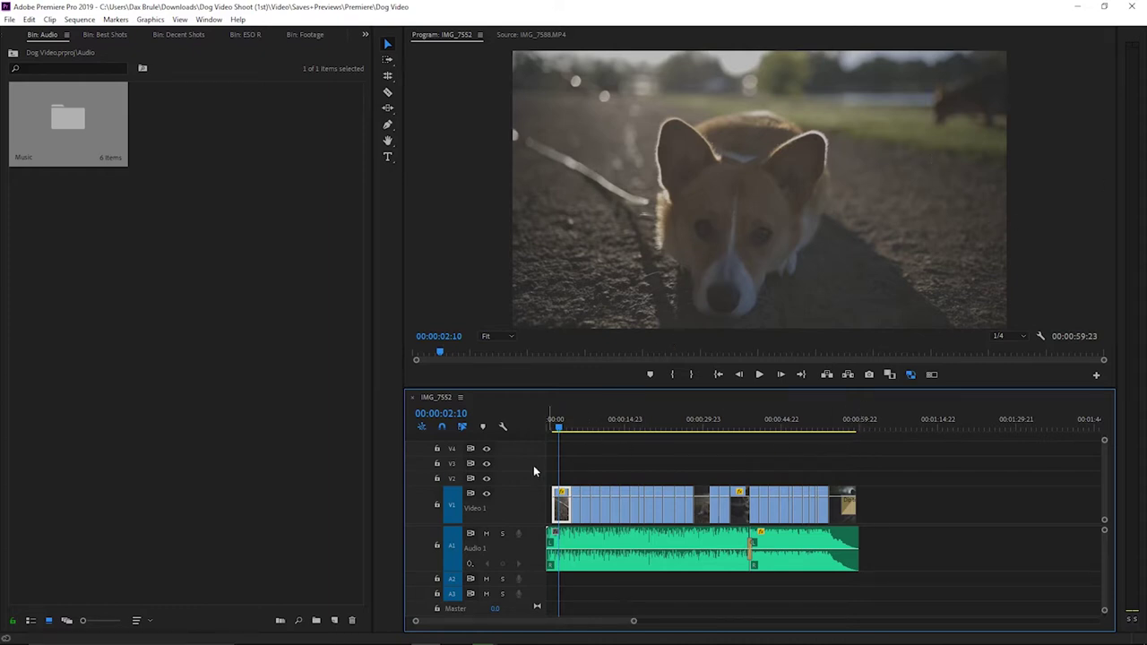
left_click(542, 421)
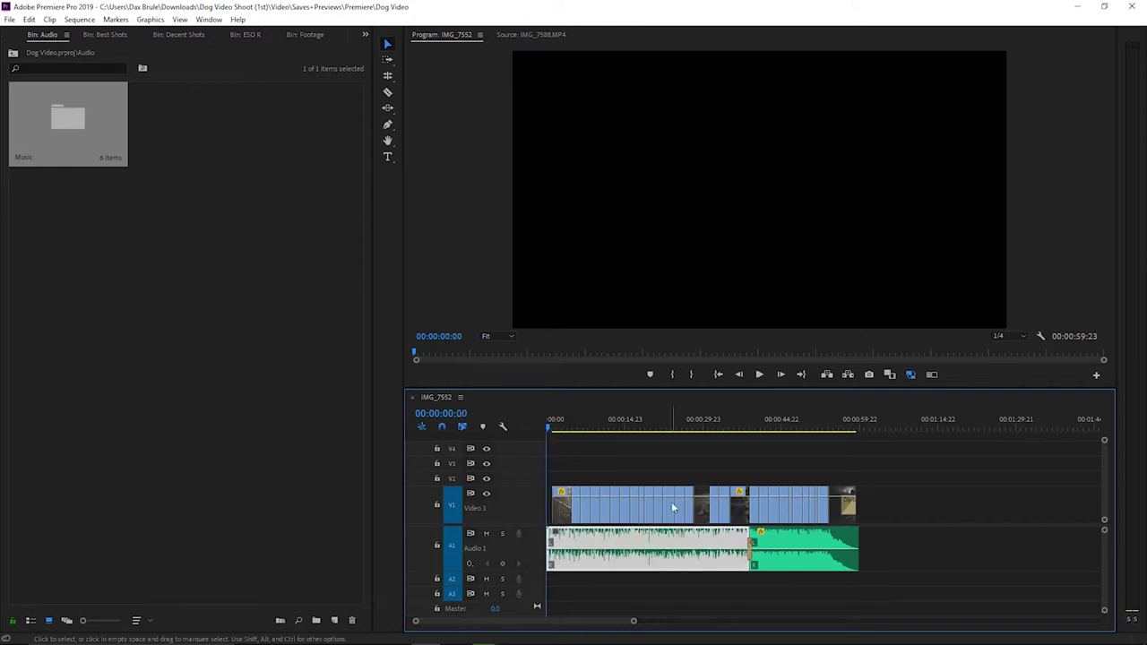
key("XF86AudioLowerVolume")
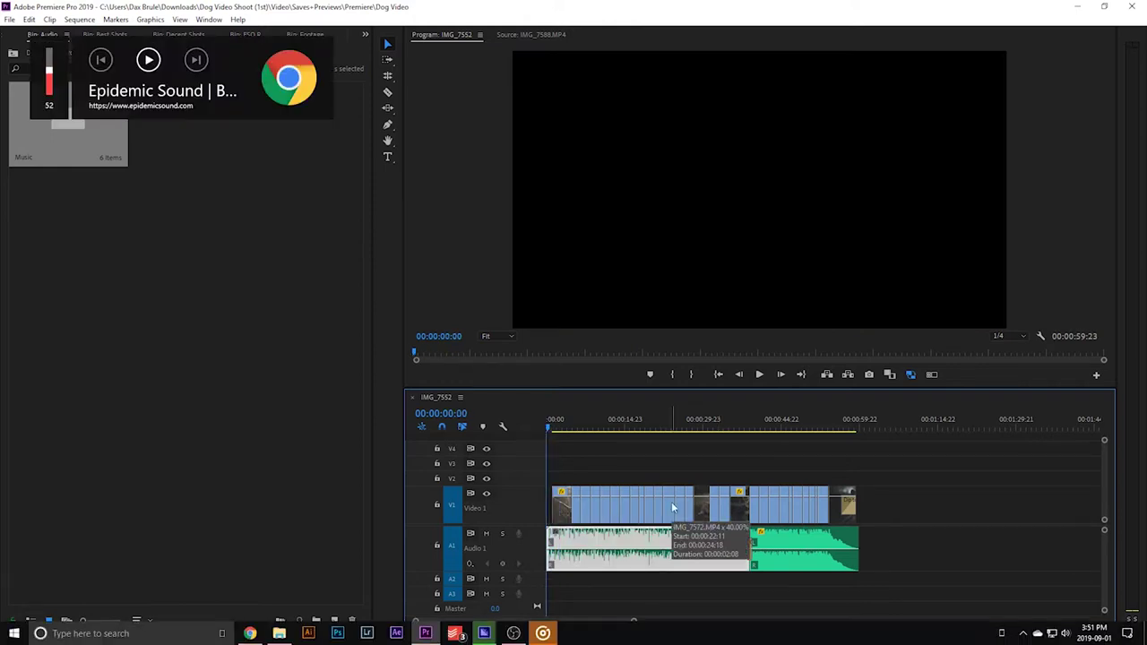
left_click(633, 617)
left_click_drag(635, 619, 608, 615)
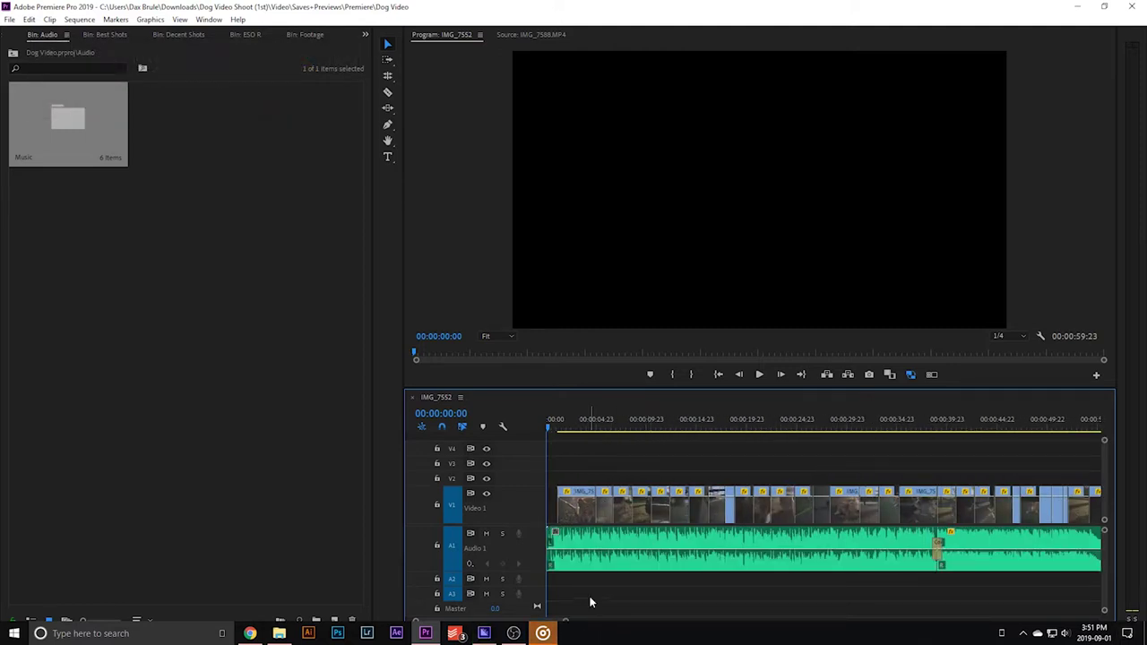
left_click(583, 425)
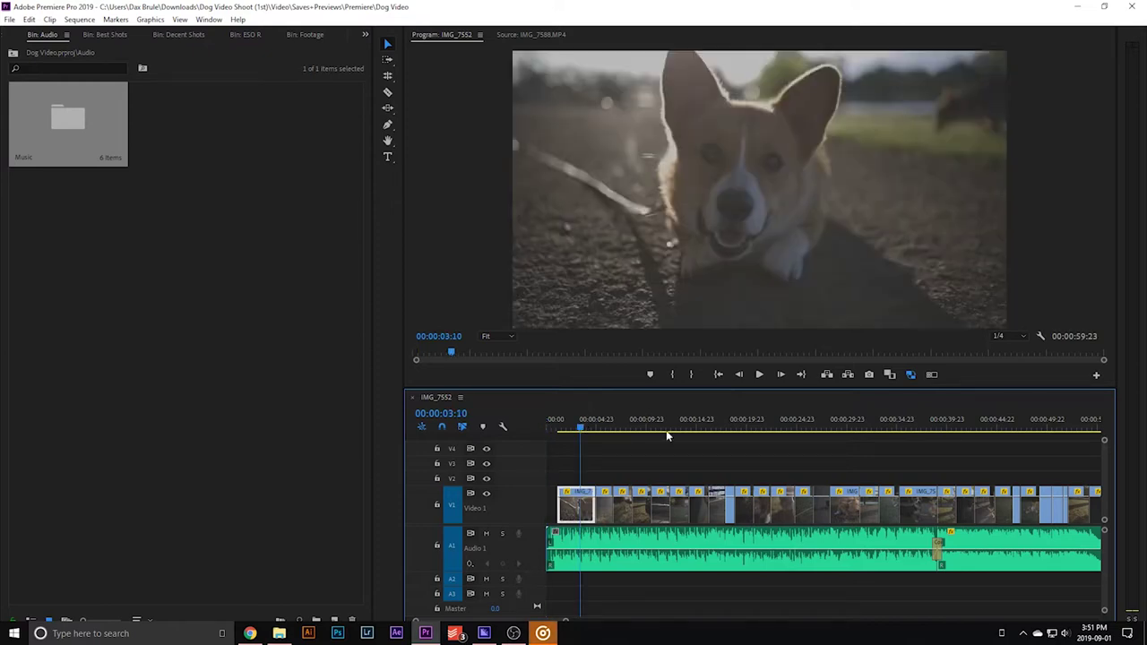
left_click(730, 428)
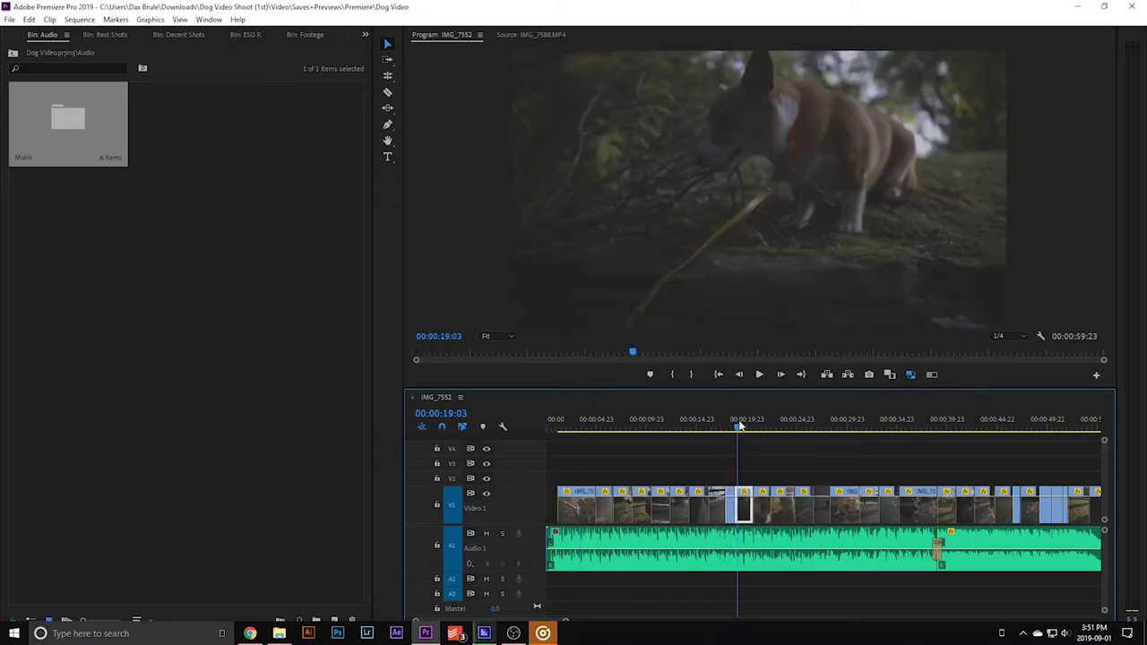
Speed the IMG_7607 clip near 29 seconds up to 250%
left_click(840, 427)
left_click_drag(566, 622, 529, 612)
right_click(822, 535)
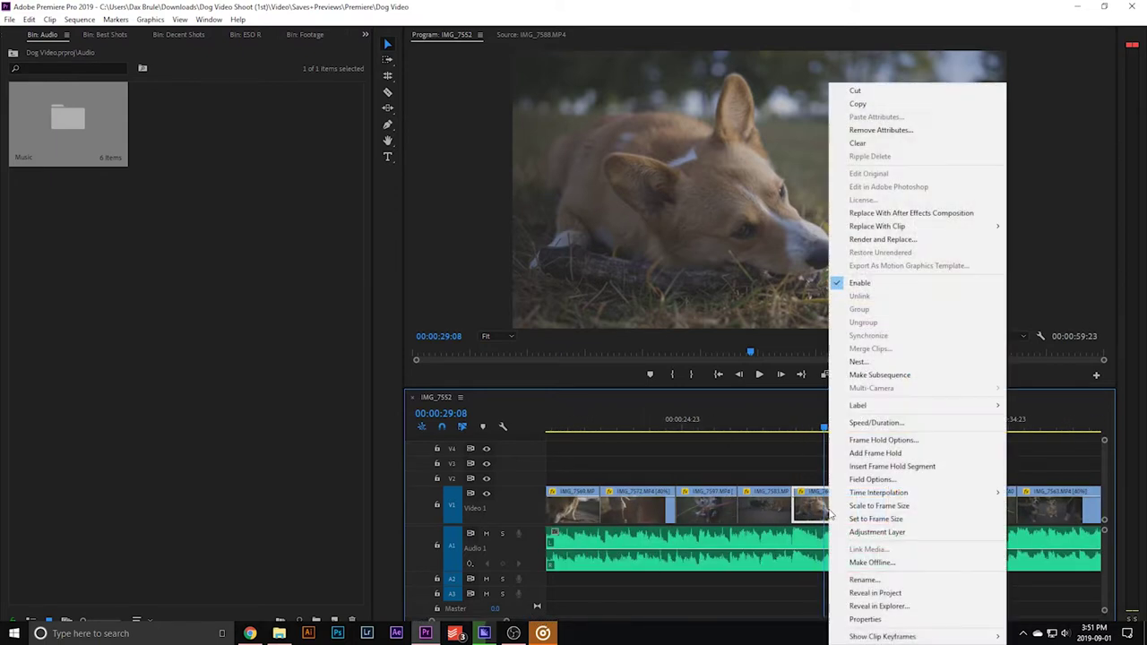
left_click(880, 423)
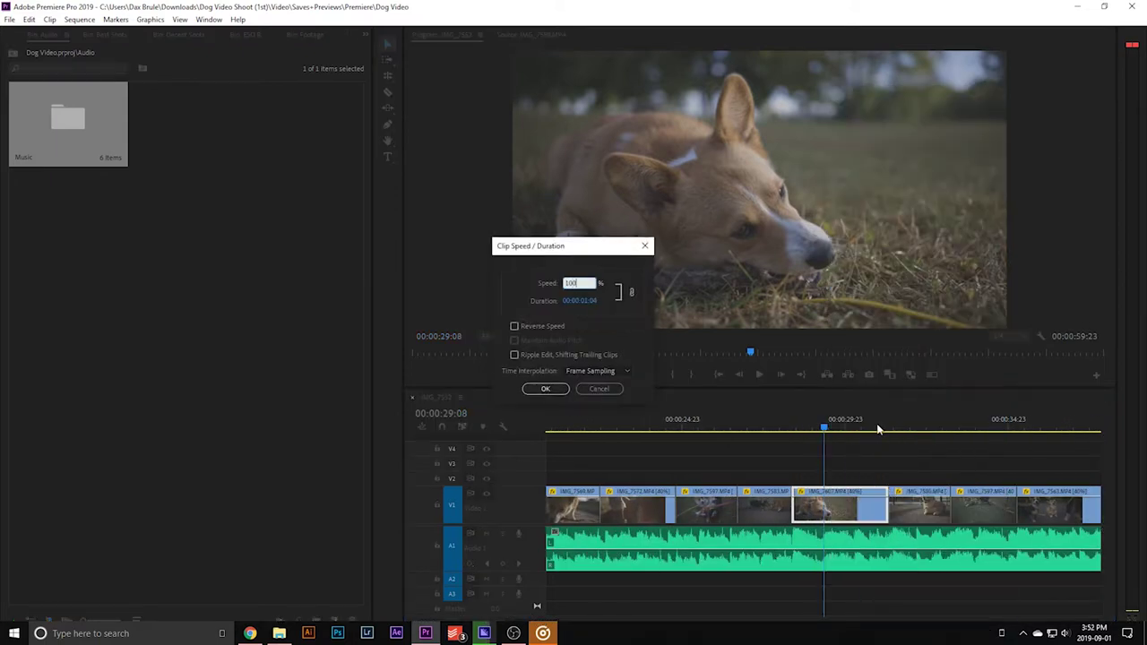
type("250")
key("Return")
Show IMG_7607's Time Remapping speed line and make the Video 1 track taller
left_click(801, 431)
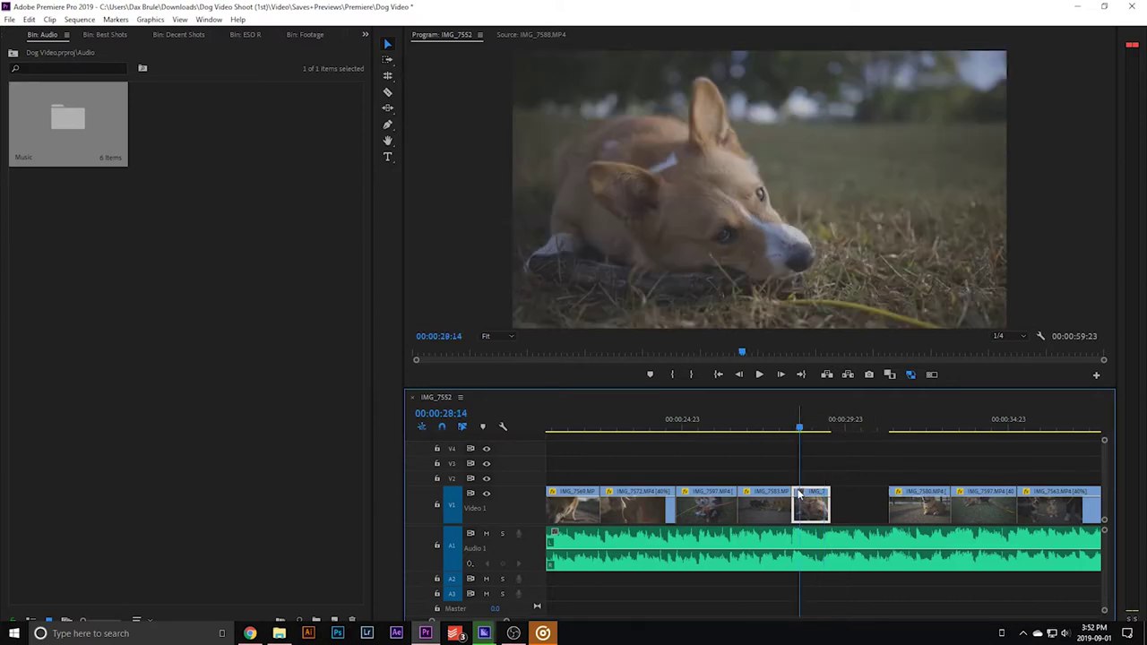
right_click(805, 494)
mouse_move(845, 531)
left_click(923, 533)
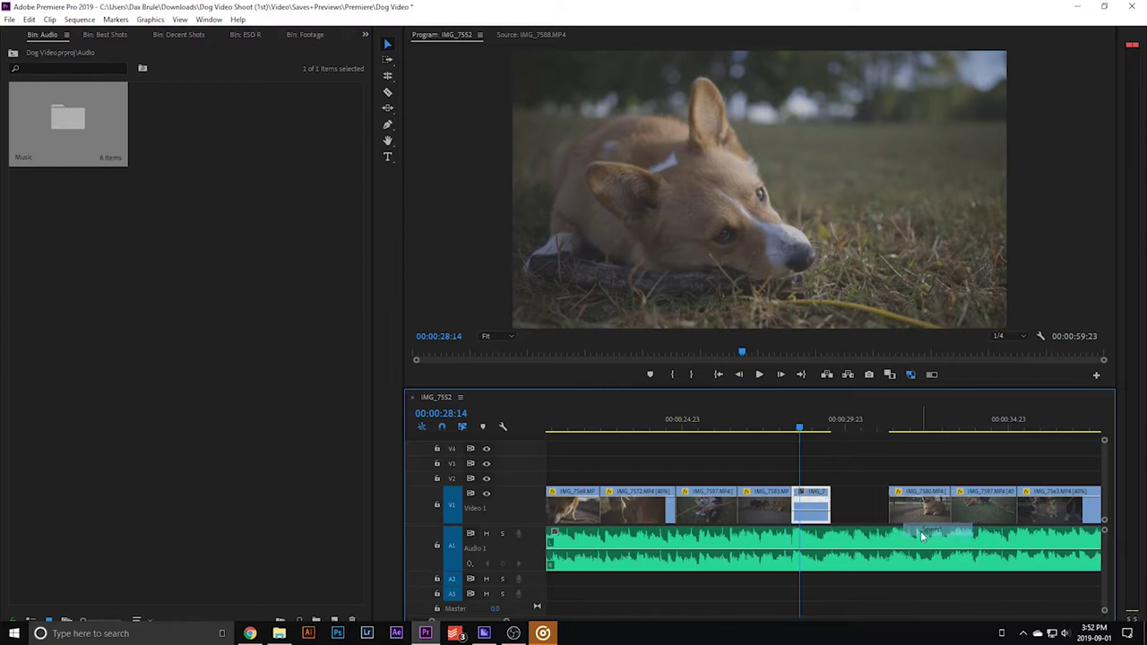
right_click(806, 500)
mouse_move(880, 531)
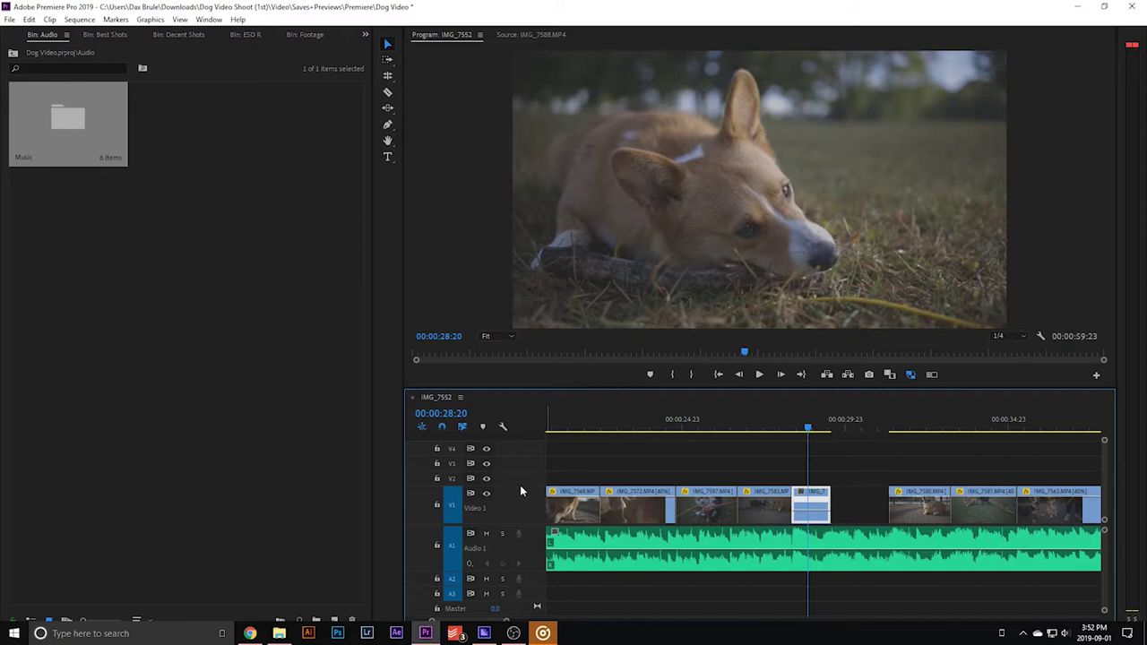
left_click_drag(532, 459, 579, 618)
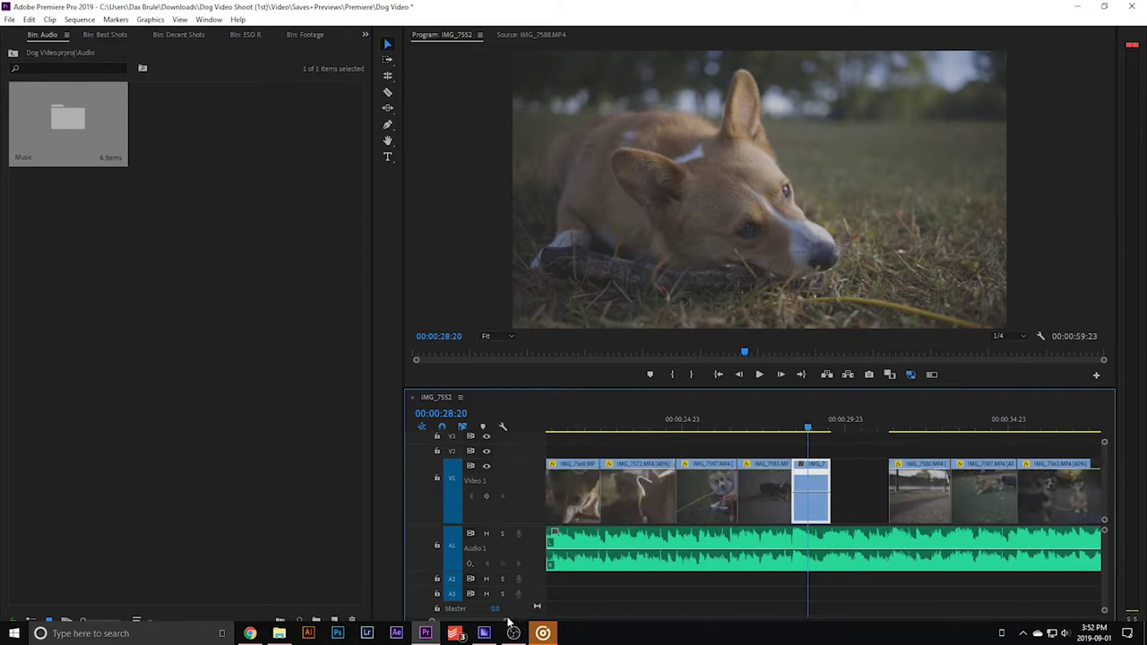
Add a speed keyframe on IMG_7607 and split it into a ramp down to 39%
key("=")
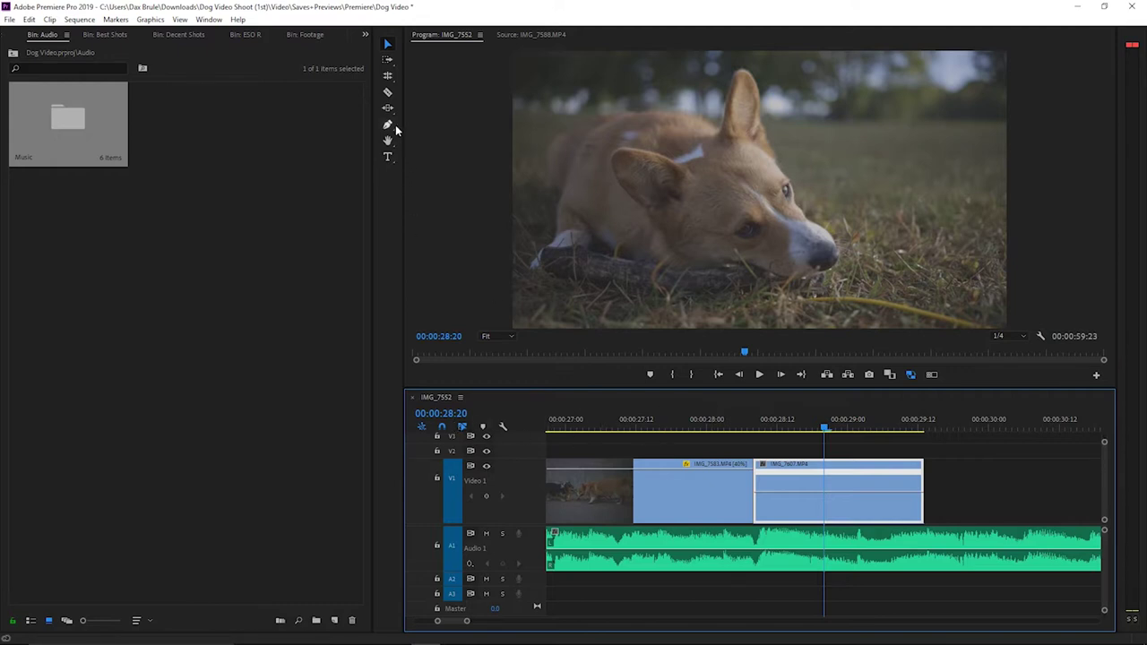
key("p")
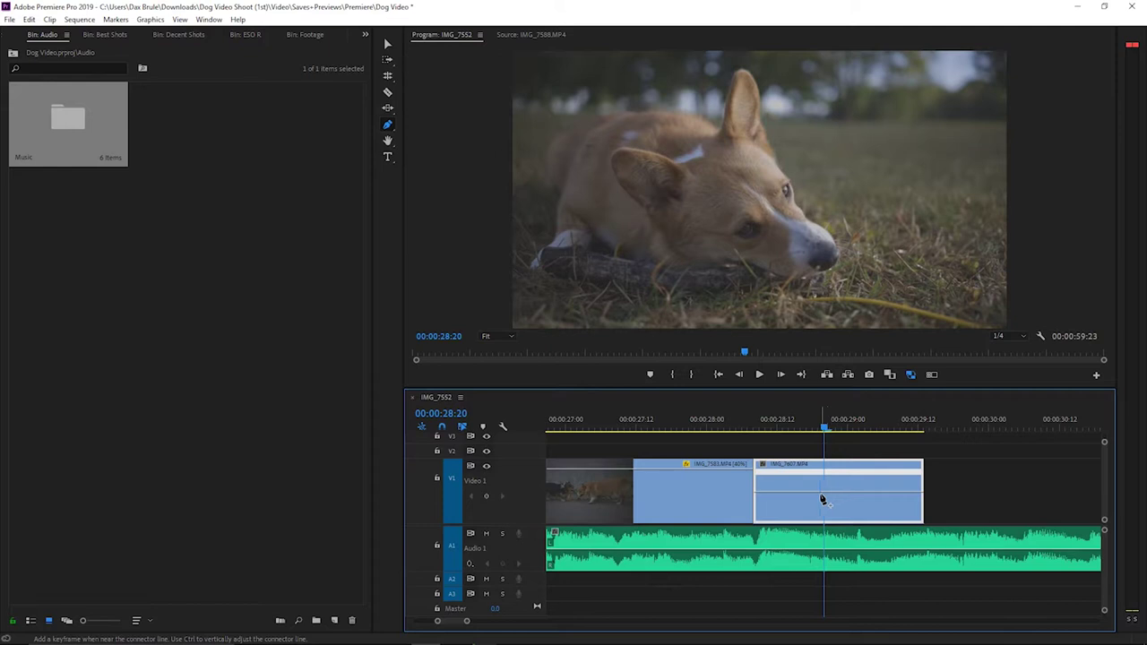
left_click_drag(824, 427, 923, 433)
key("v")
left_click(912, 470, "ctrl")
left_click_drag(922, 468, 978, 492)
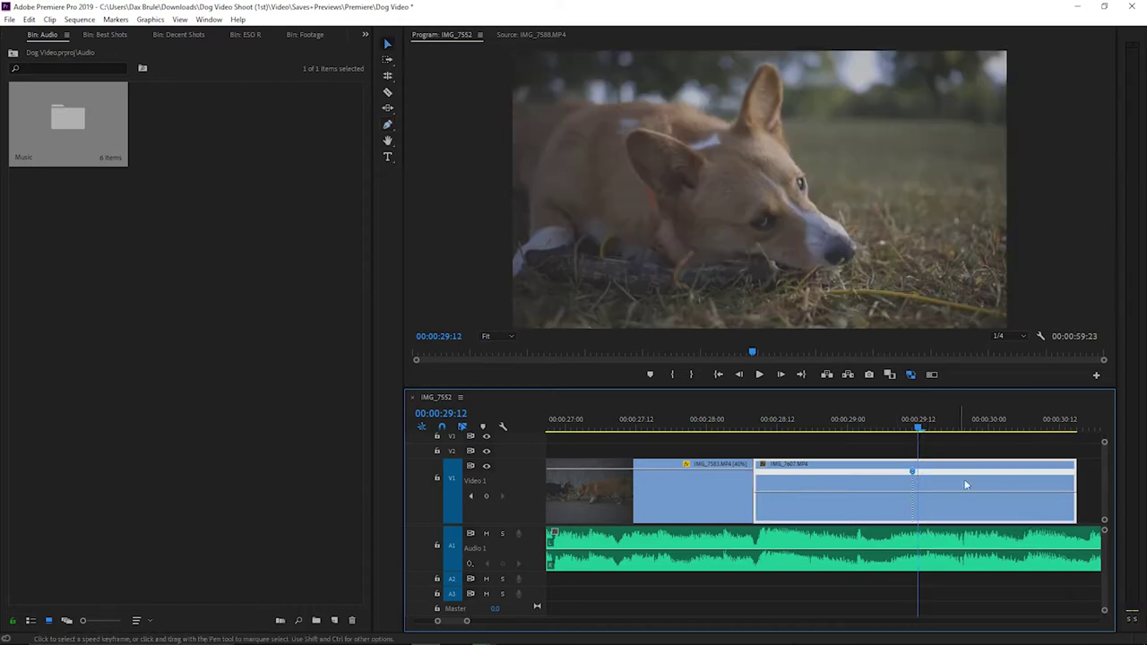
mouse_move(914, 470)
left_mouse_down()
mouse_move(947, 481)
mouse_move(931, 473)
left_mouse_up()
left_click(937, 473)
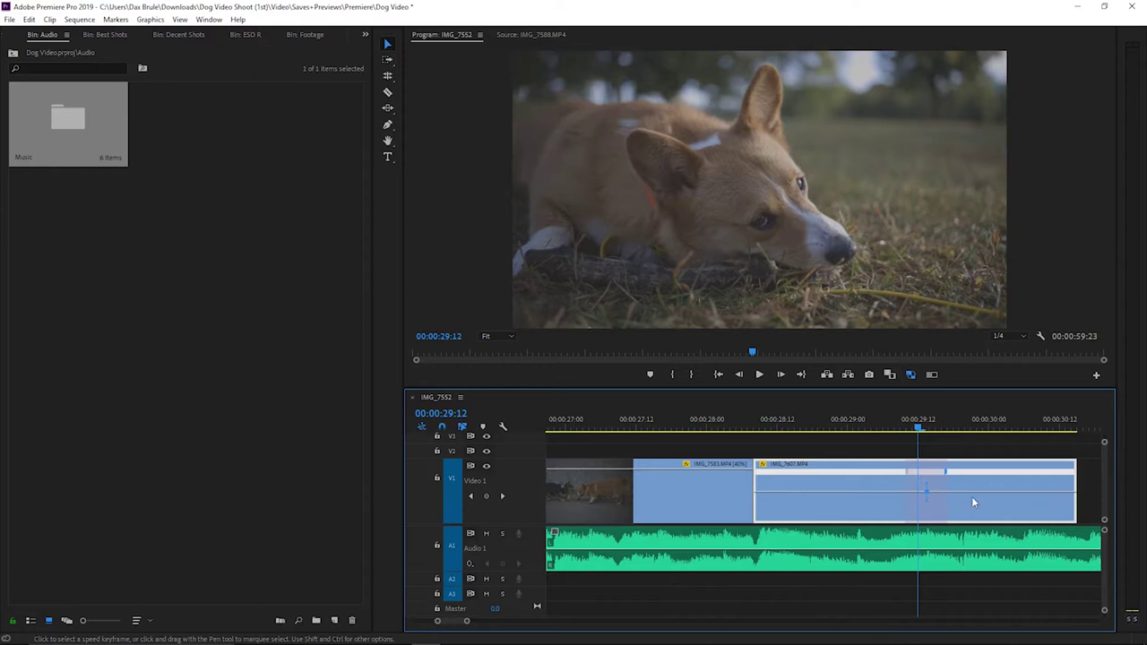
left_click_drag(997, 495, 1002, 535)
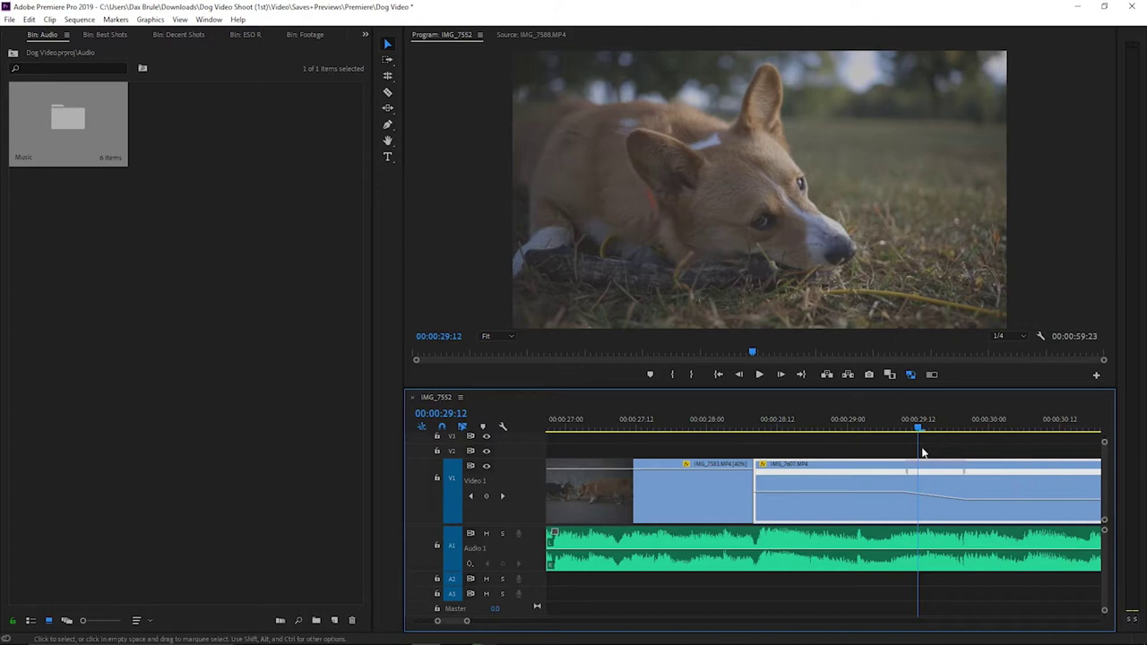
Ease the speed ramp's curve and preview the slowdown
mouse_move(919, 427)
left_mouse_down()
mouse_move(880, 427)
mouse_move(905, 430)
left_mouse_up()
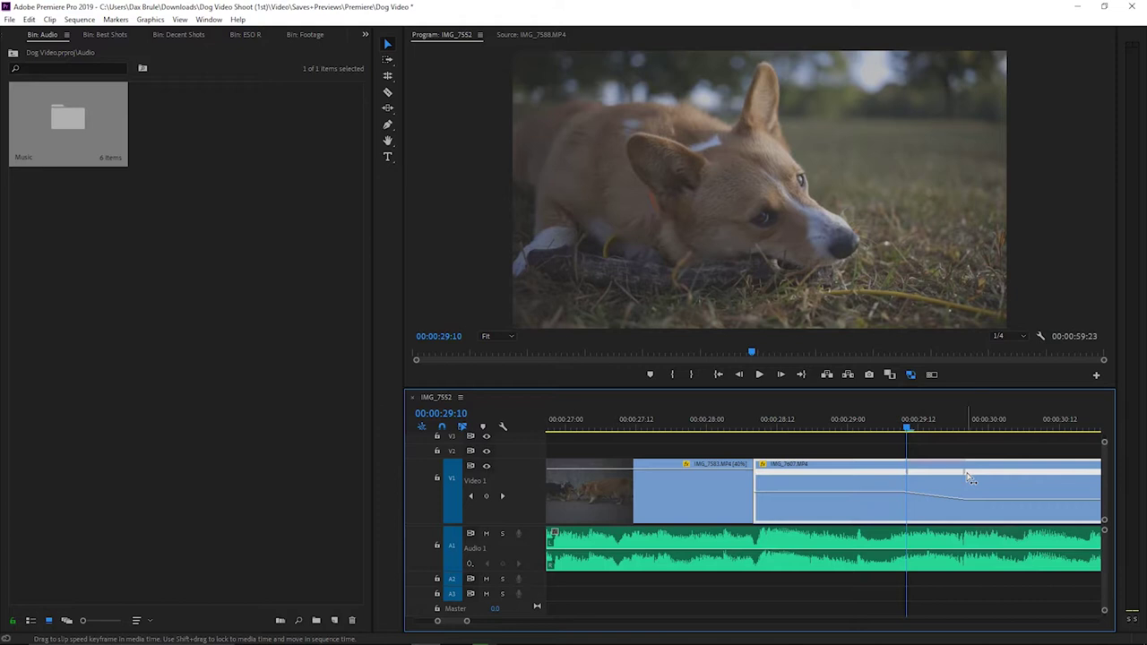
left_click_drag(937, 491, 926, 489)
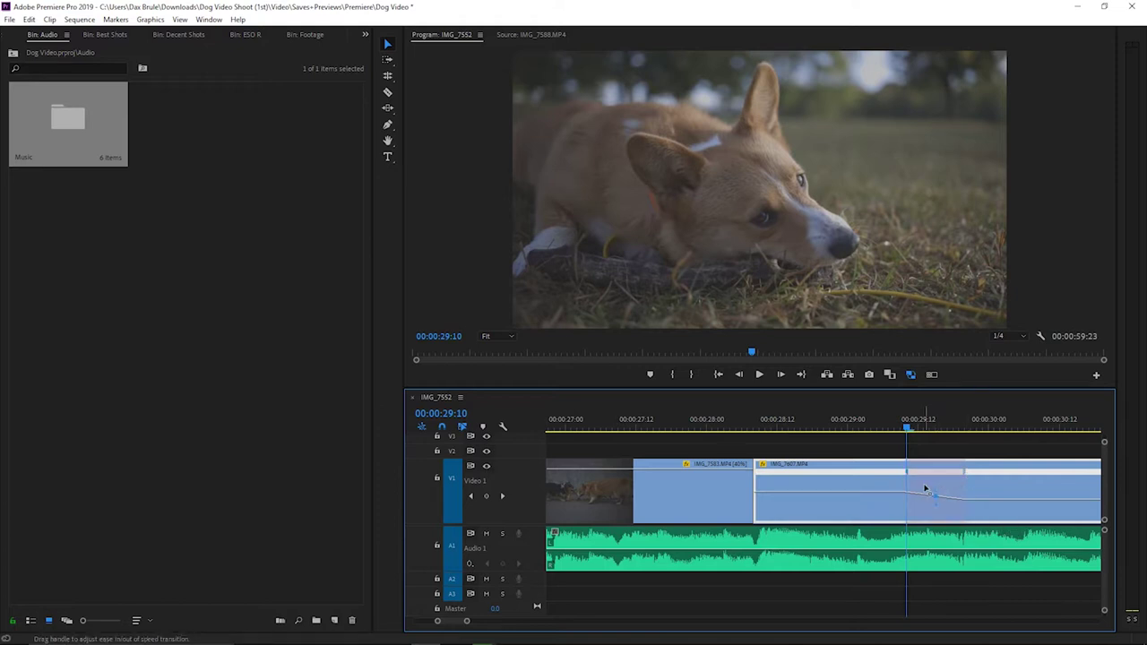
left_click_drag(899, 430, 811, 431)
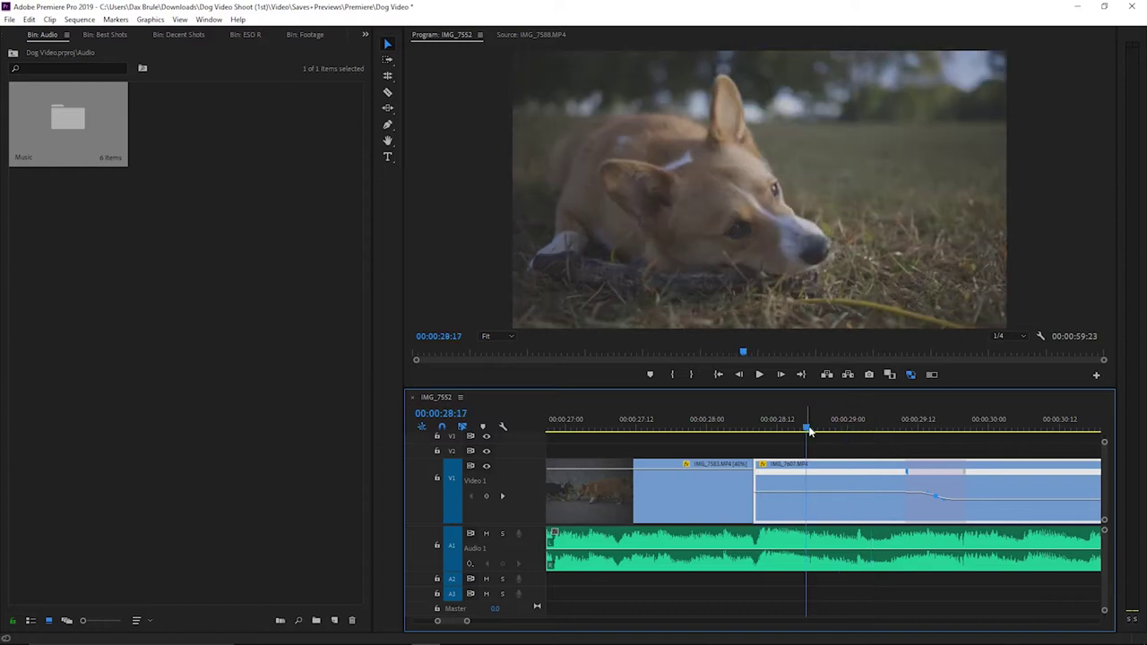
key("space")
left_click(878, 416)
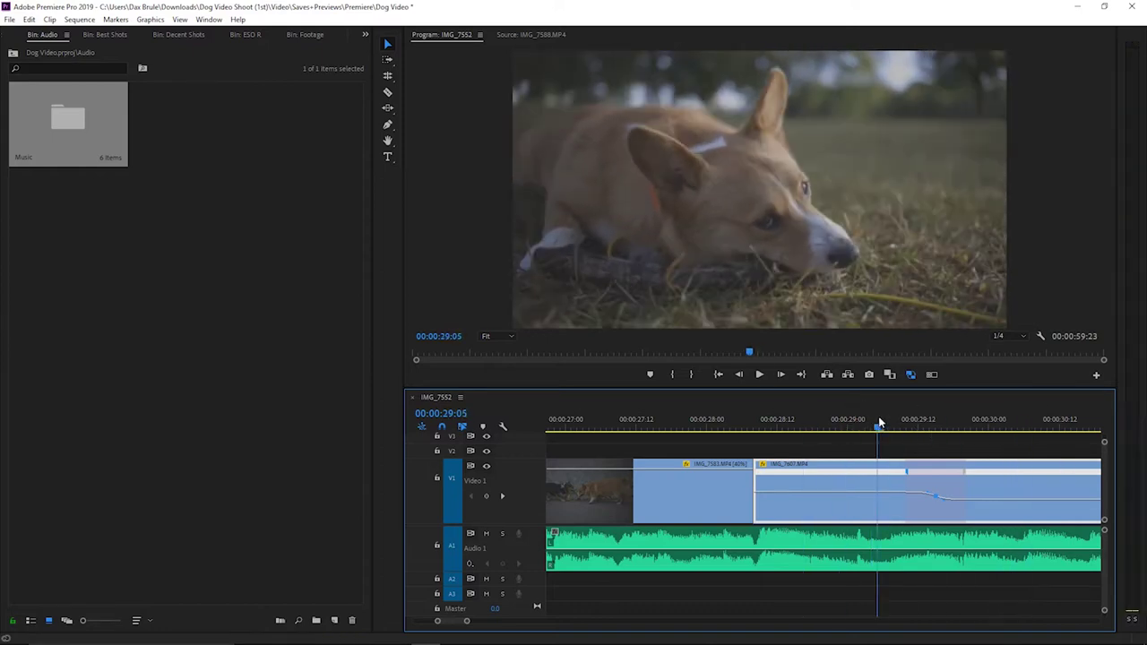
left_click(880, 416)
key("space")
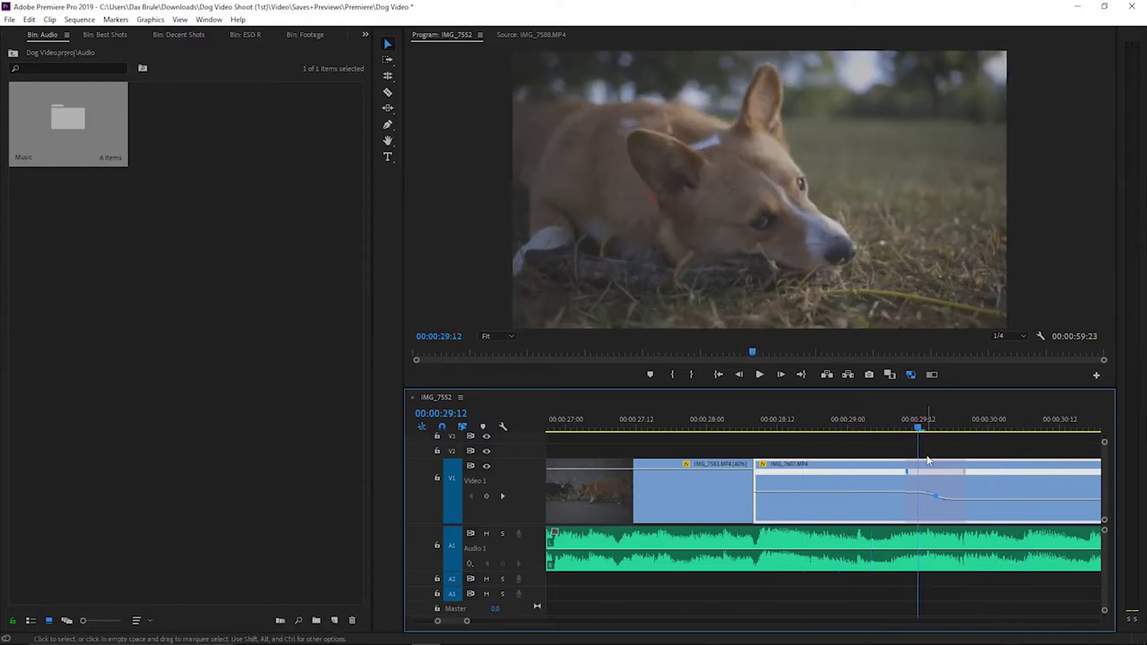
Reshape the ramp and shift it earlier, previewing from 00:00:28:20
left_click_drag(913, 480, 939, 484)
left_click(878, 420)
key("space")
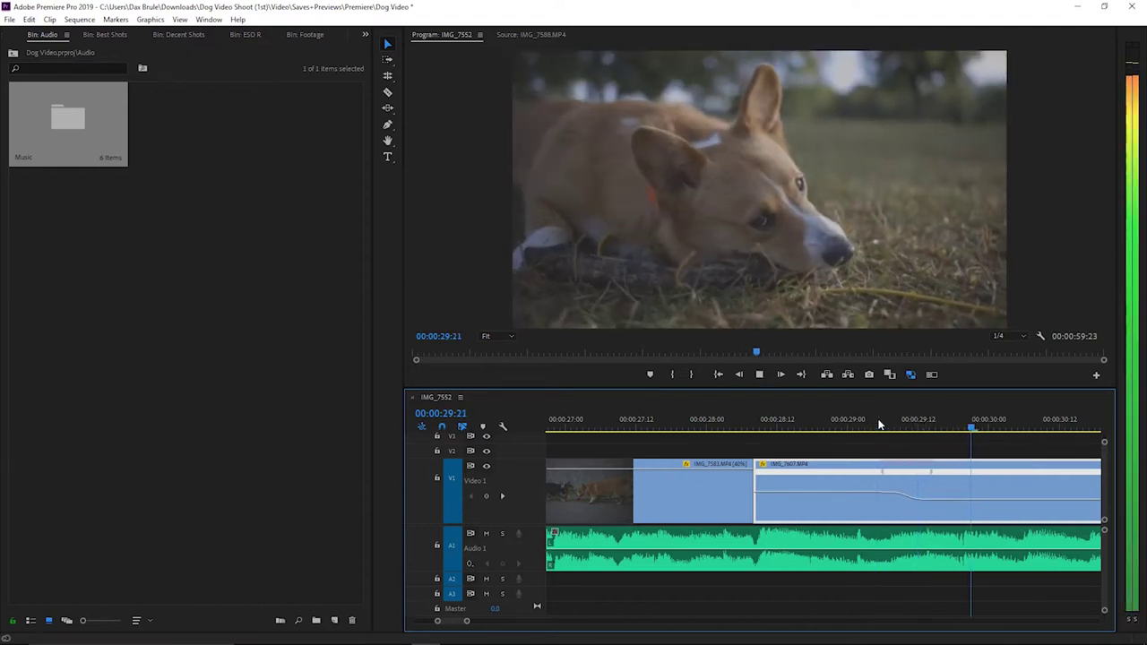
key("space")
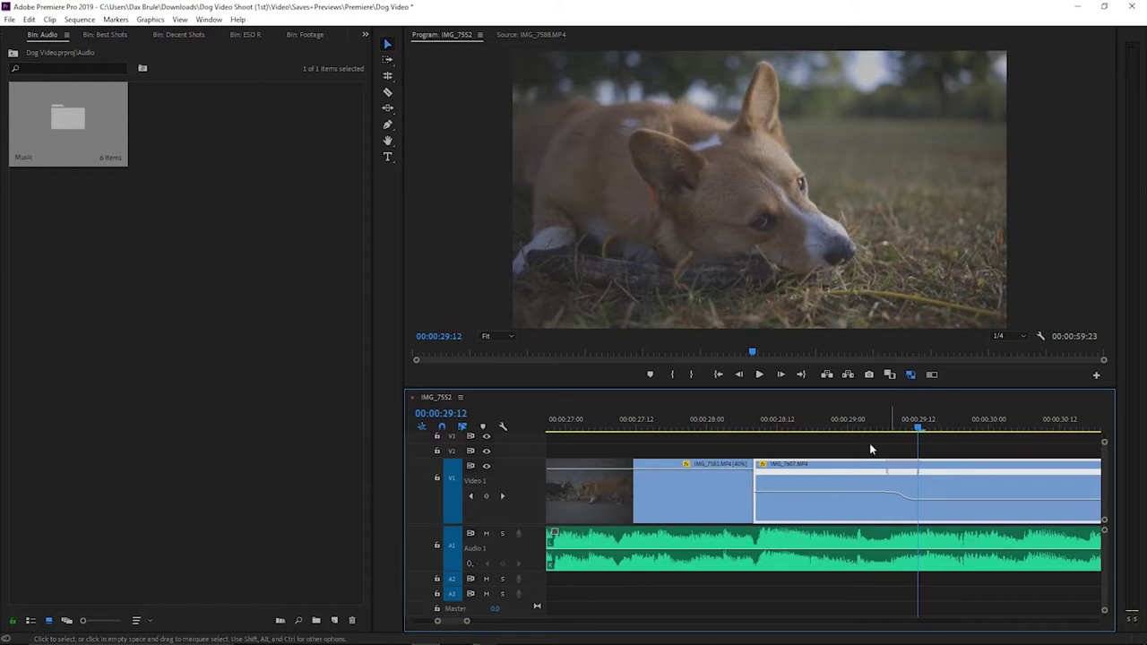
left_click(847, 419)
left_click(896, 420)
mouse_move(891, 477)
left_mouse_down()
mouse_move(883, 470)
mouse_move(896, 470)
left_mouse_up()
left_click(864, 419)
key("space")
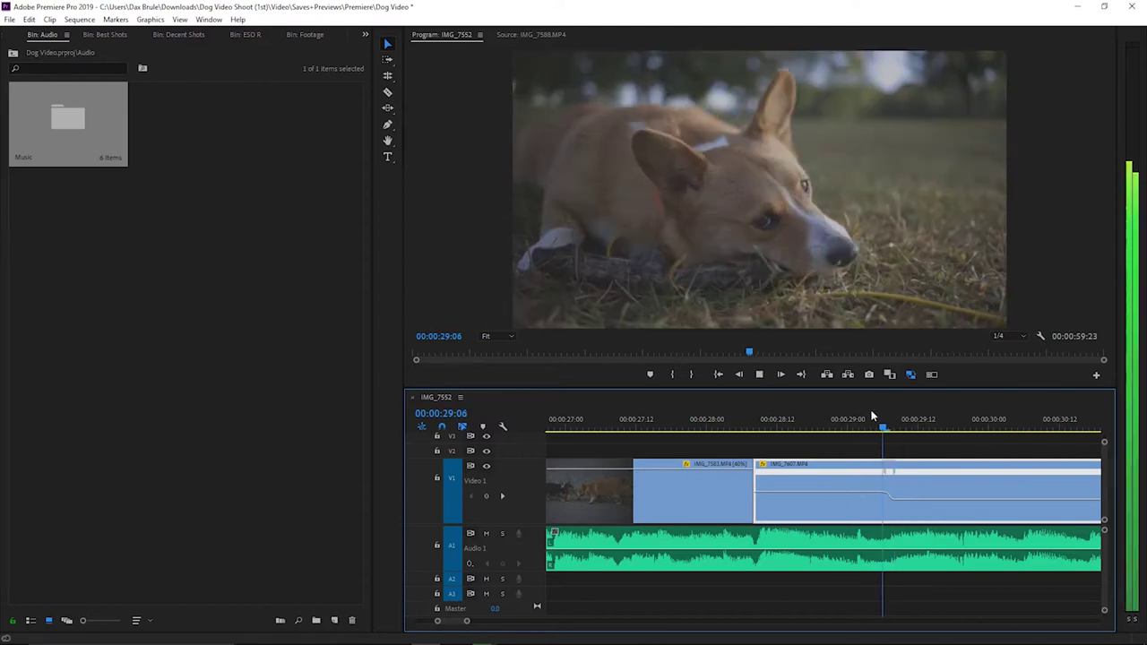
left_click(823, 419)
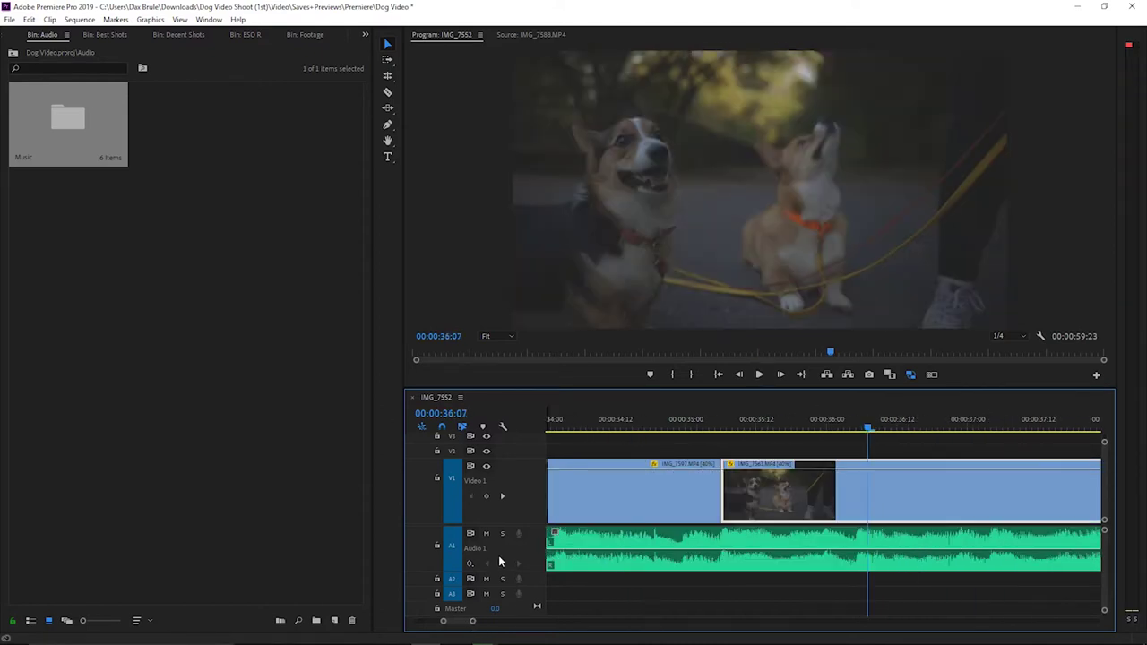
Zoom to the 7–12 second region and drag IMG_7588 from V1 onto V2
left_click_drag(474, 622, 529, 621)
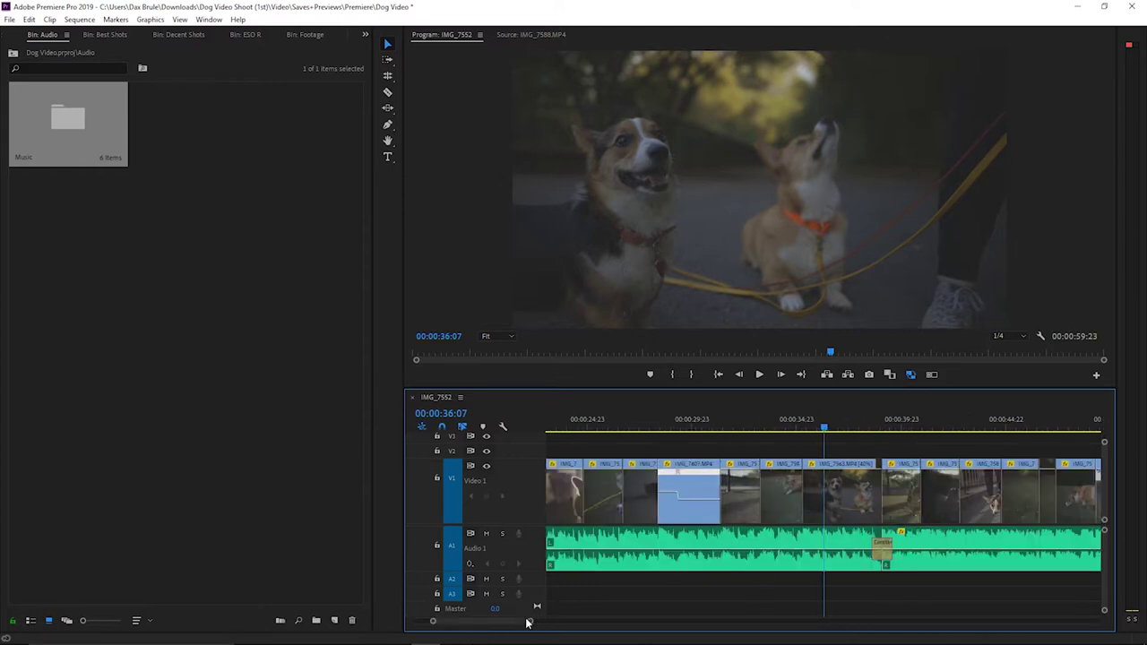
left_click_drag(529, 622, 596, 621)
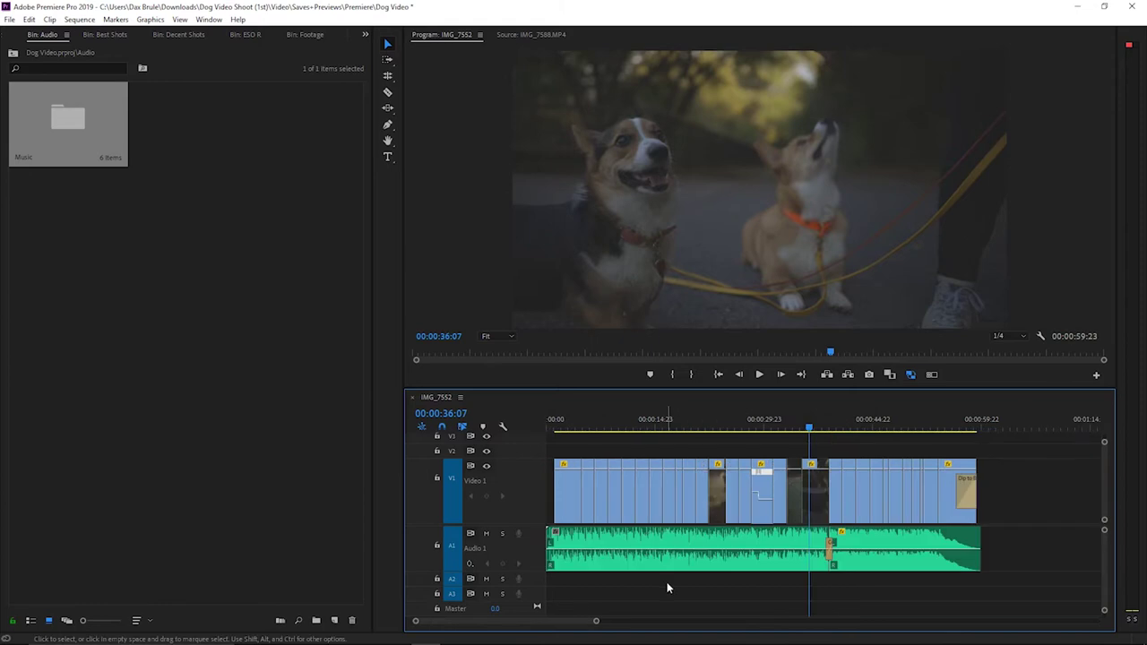
left_click(616, 429)
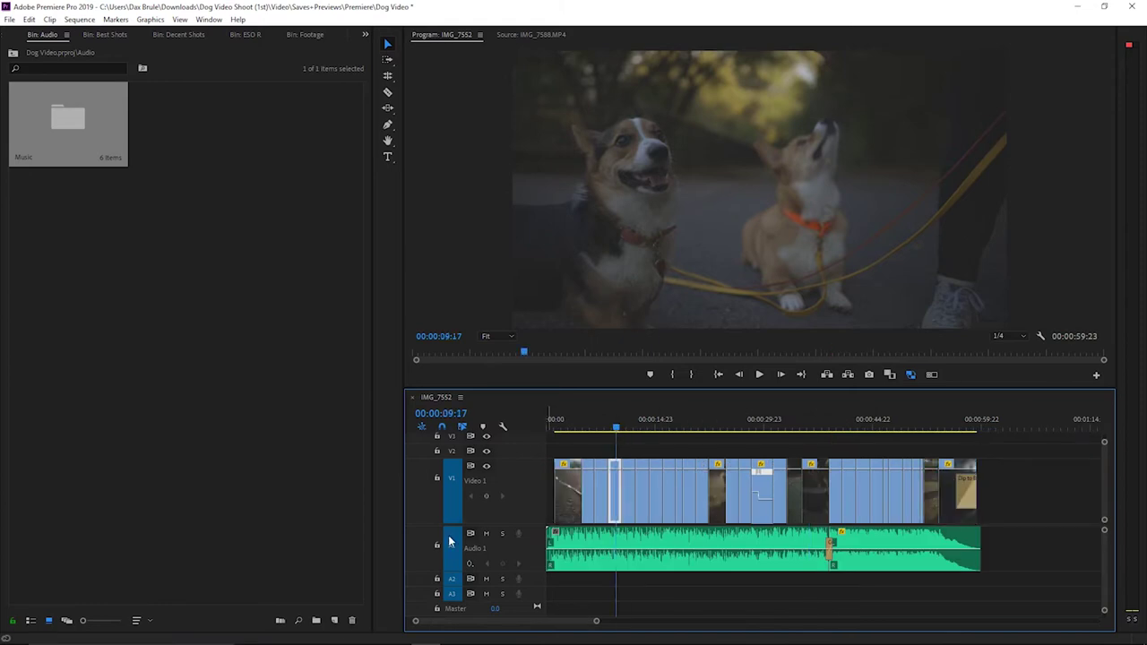
left_click_drag(596, 621, 537, 612)
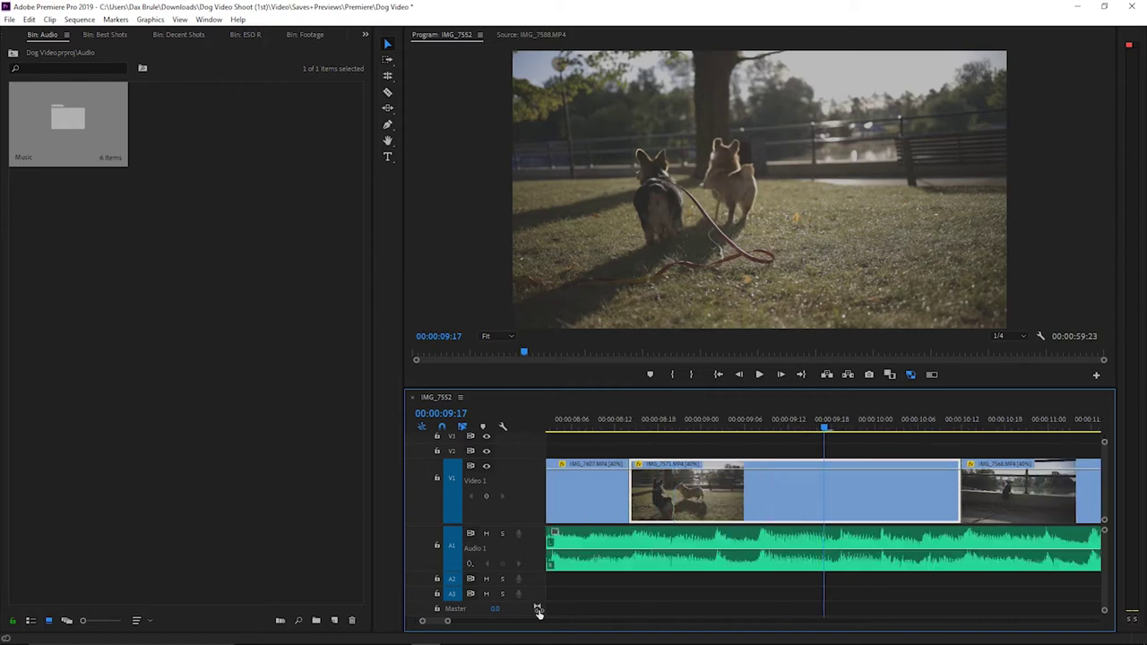
left_click_drag(729, 431, 777, 436)
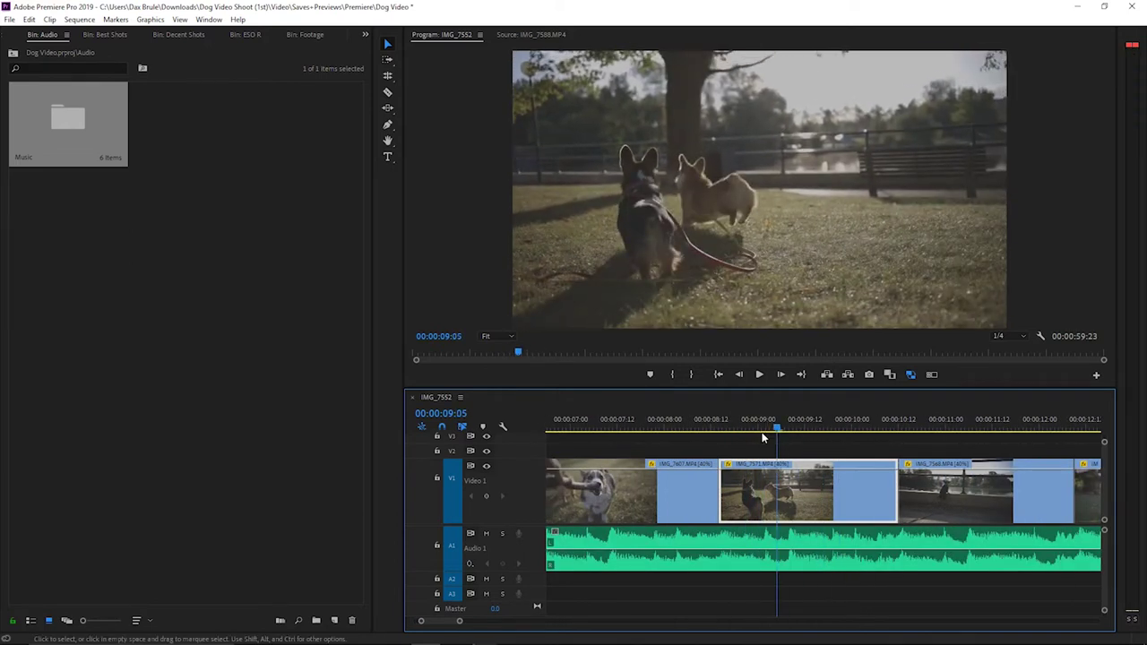
left_click(717, 421)
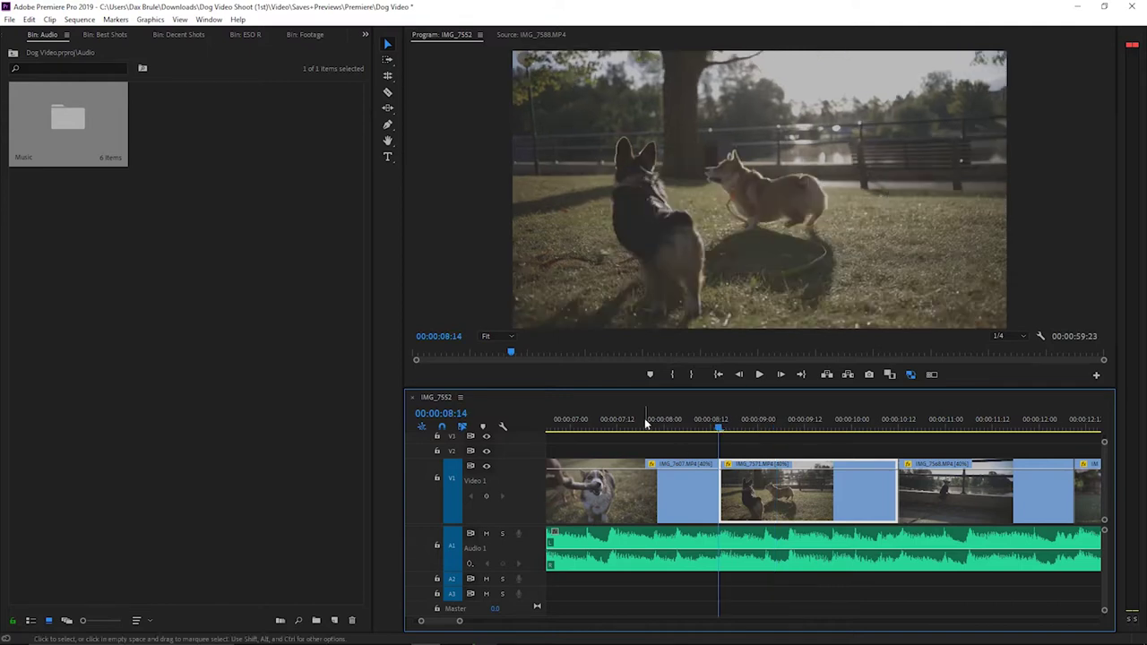
left_click(584, 422)
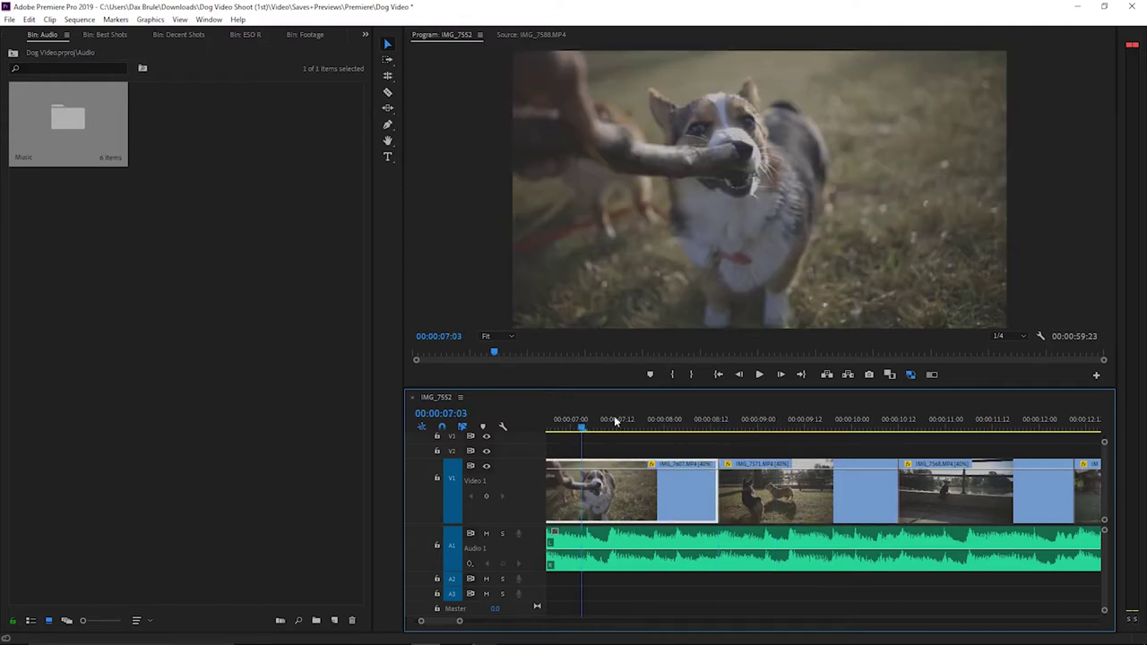
left_click(965, 421)
left_click_drag(945, 489, 1098, 450)
left_click_drag(897, 489, 1071, 488)
Cut IMG_7571 at the playhead and delete the right-hand piece
key("c")
left_click(895, 478)
key("v")
left_click(932, 488)
key("Delete")
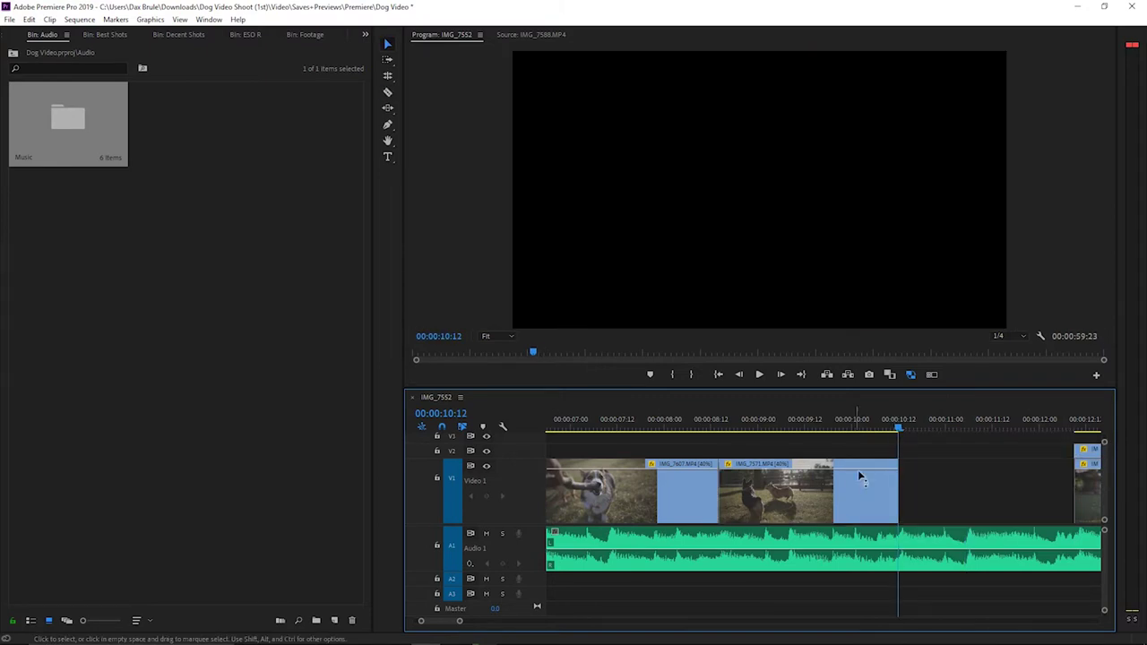
Place a copy of IMG_7571 on Video 2 and scrub through it
left_click(803, 516)
left_click_drag(805, 506, 932, 445)
right_click(896, 445)
key("Escape")
mouse_move(896, 418)
left_mouse_down()
mouse_move(866, 405)
mouse_move(920, 415)
mouse_move(887, 428)
mouse_move(906, 421)
left_mouse_up()
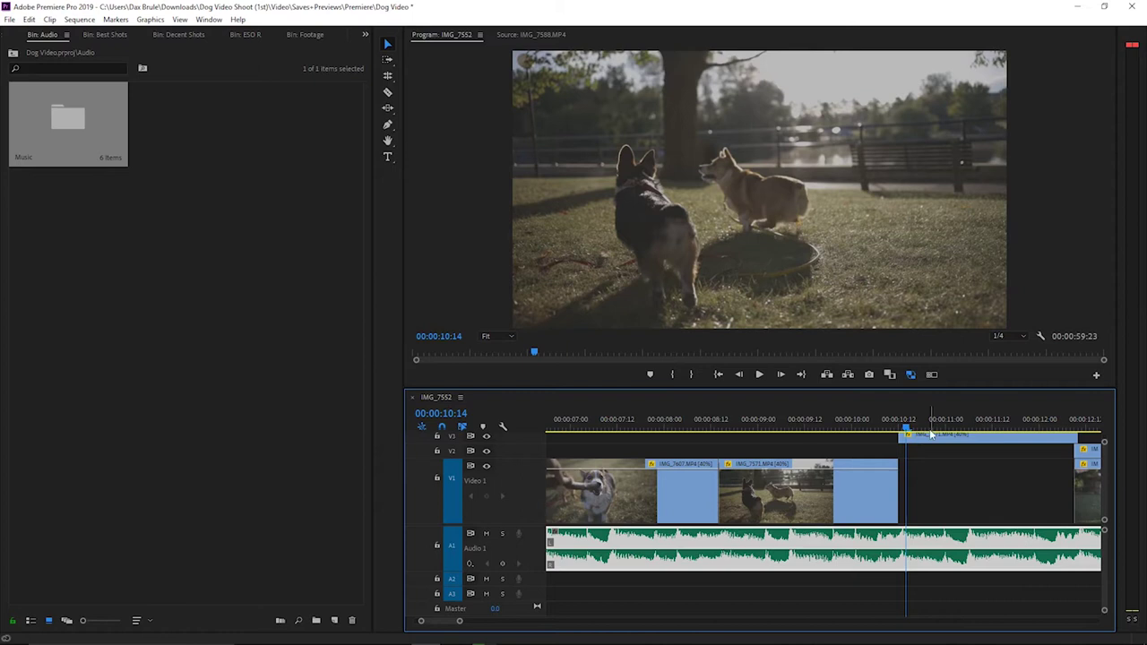
Set the Video 2 clip to 40% speed and play back from 10:10
right_click(931, 435)
left_click(972, 402)
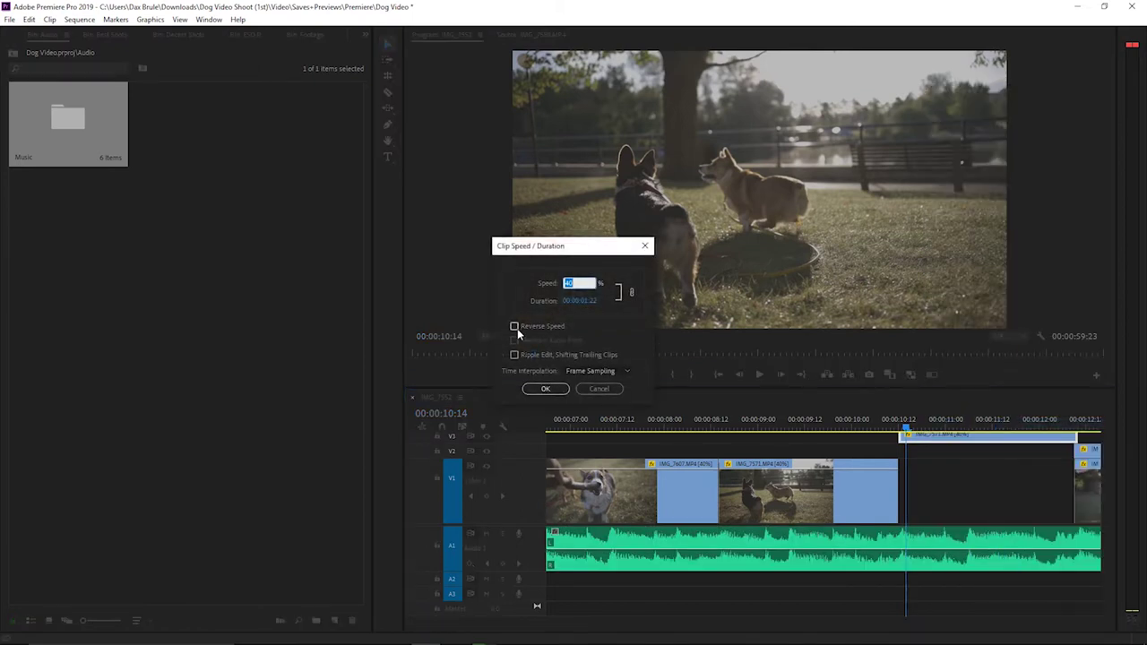
left_click(540, 389)
left_click(722, 414)
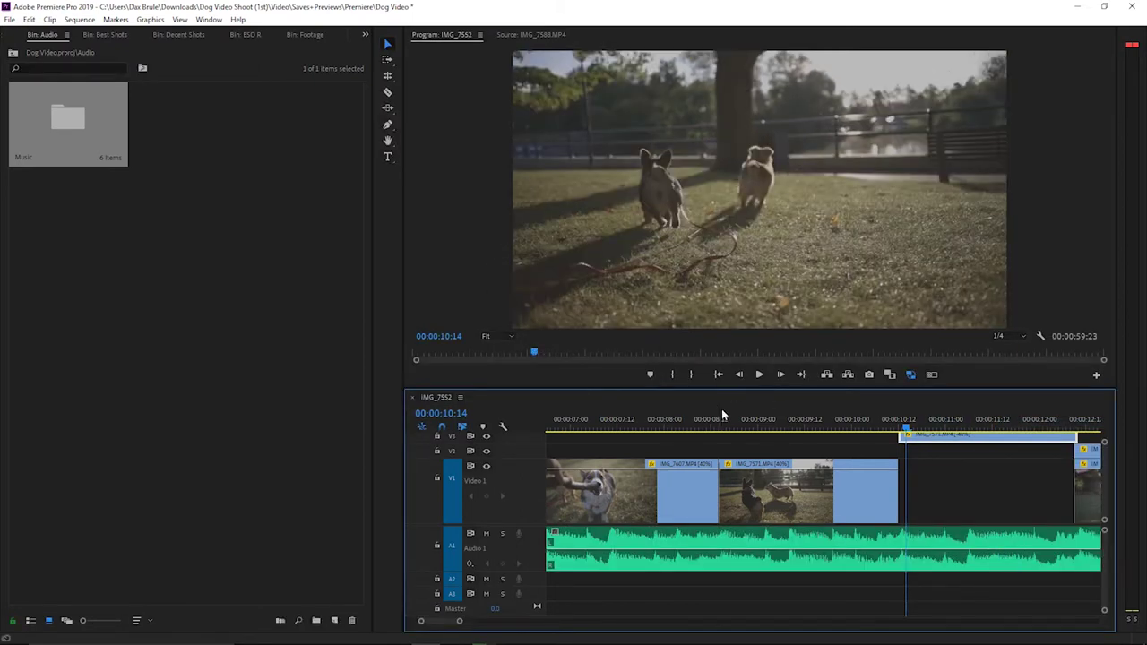
key("space")
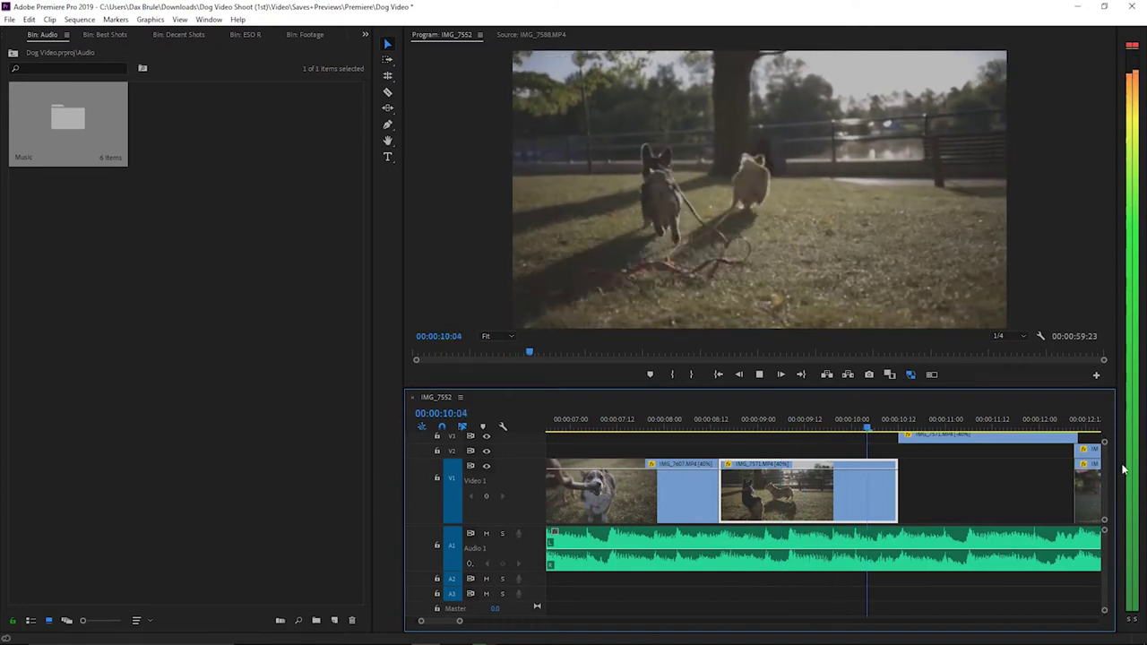
left_click(891, 423)
key("space")
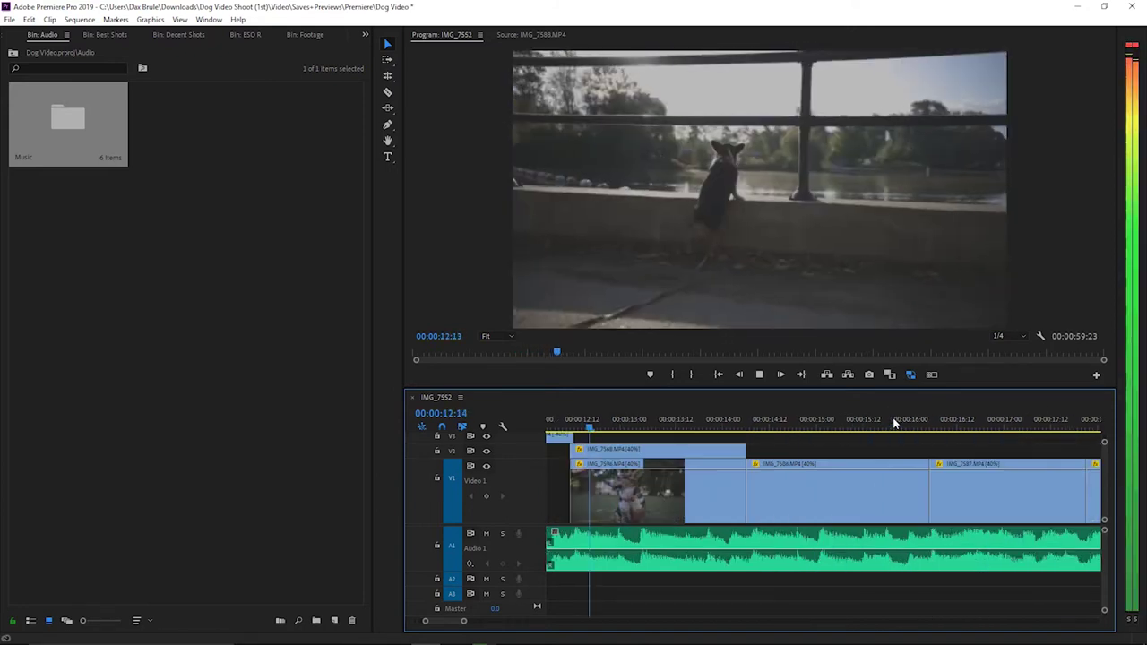
Lift IMG_7571 from V1 up onto track V3
key("space")
left_click_drag(462, 625, 464, 622)
left_click_drag(722, 494, 723, 450)
left_click_drag(802, 451, 836, 444)
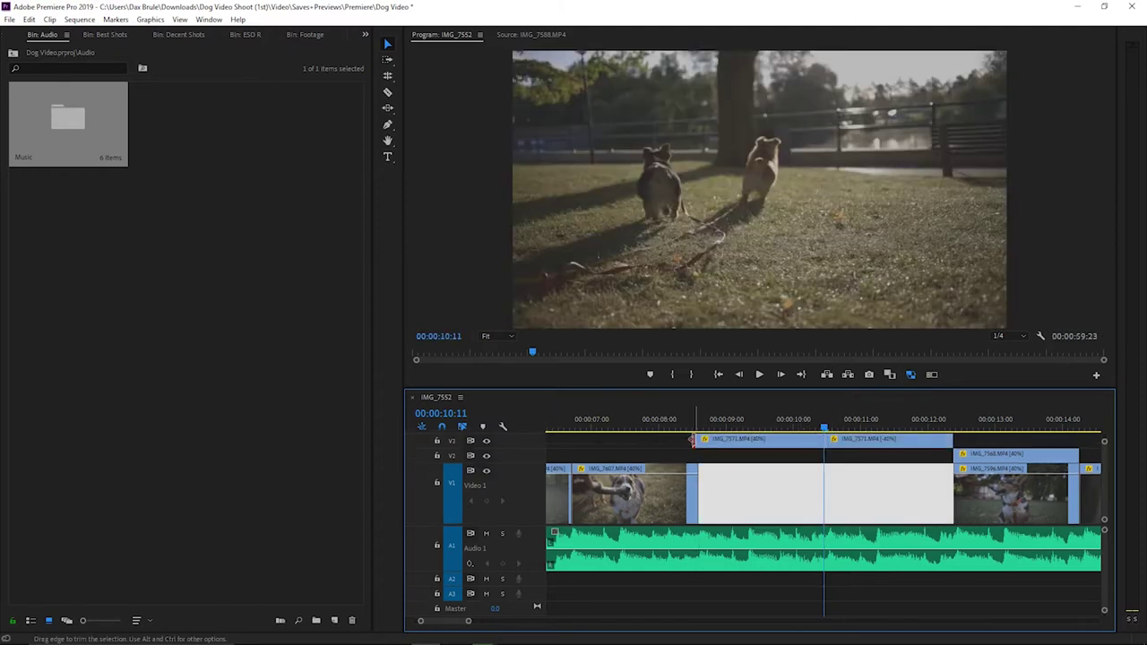
Trim the cut before IMG_7607 earlier and preview it from 06:11
left_click_drag(651, 431, 563, 425)
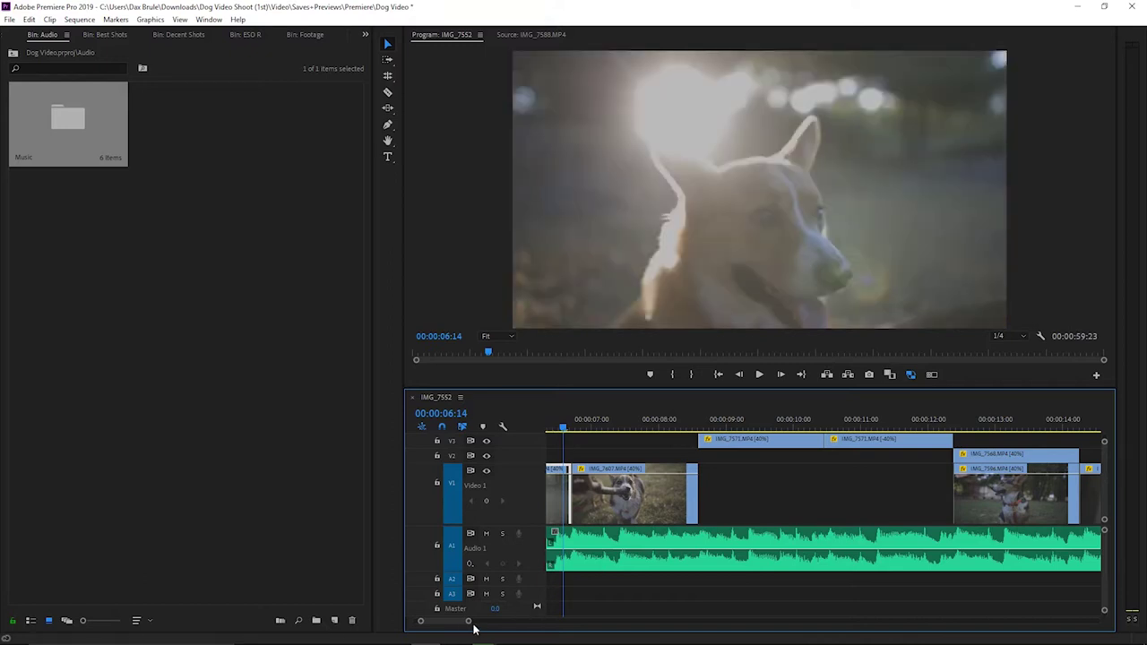
left_click_drag(465, 625, 422, 617)
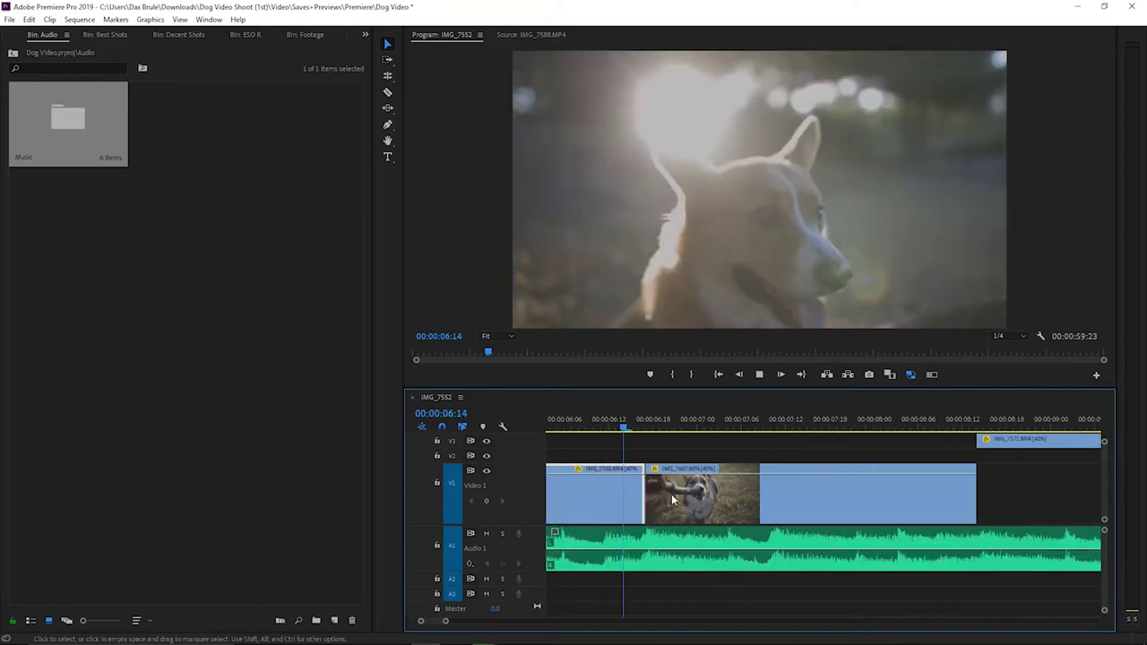
key("space")
left_click_drag(643, 490, 636, 490)
left_click(601, 429)
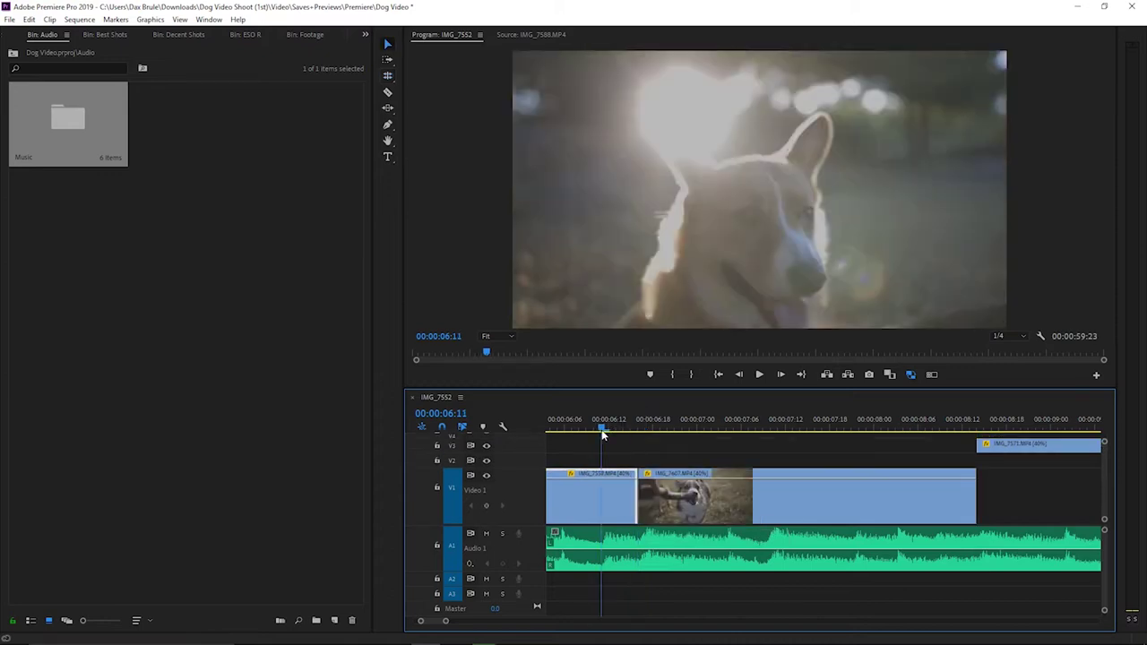
key("space")
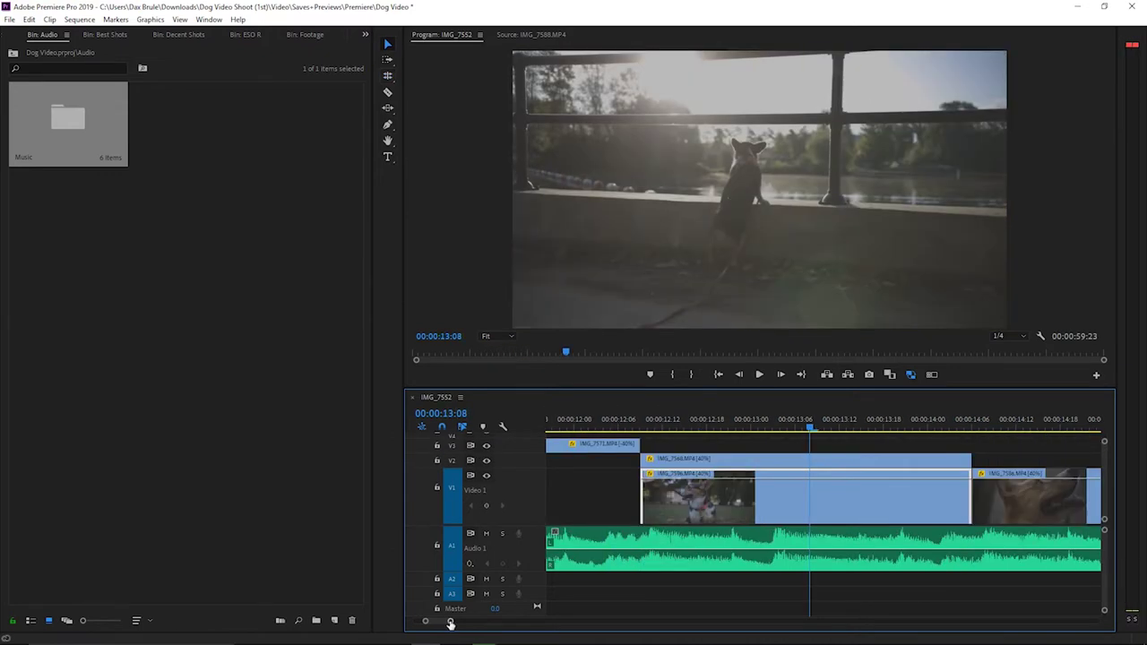
Select both IMG_7571 clips and drop them back into V1 with no gap
left_click_drag(451, 622, 497, 622)
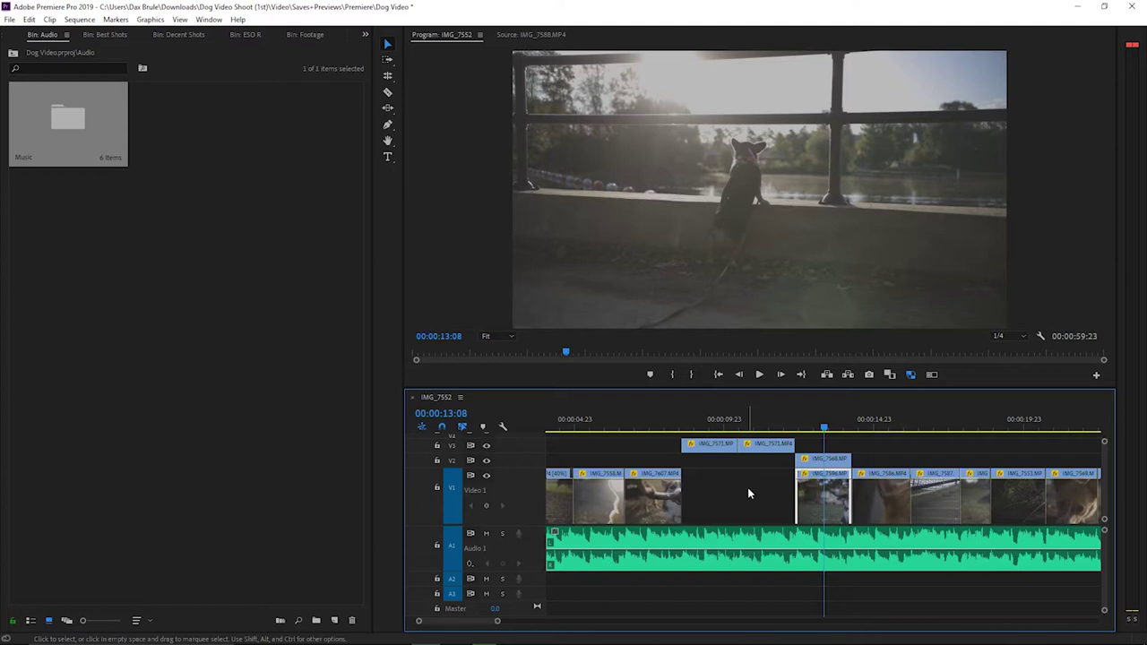
left_click_drag(753, 466, 758, 457)
left_click_drag(772, 486, 769, 484)
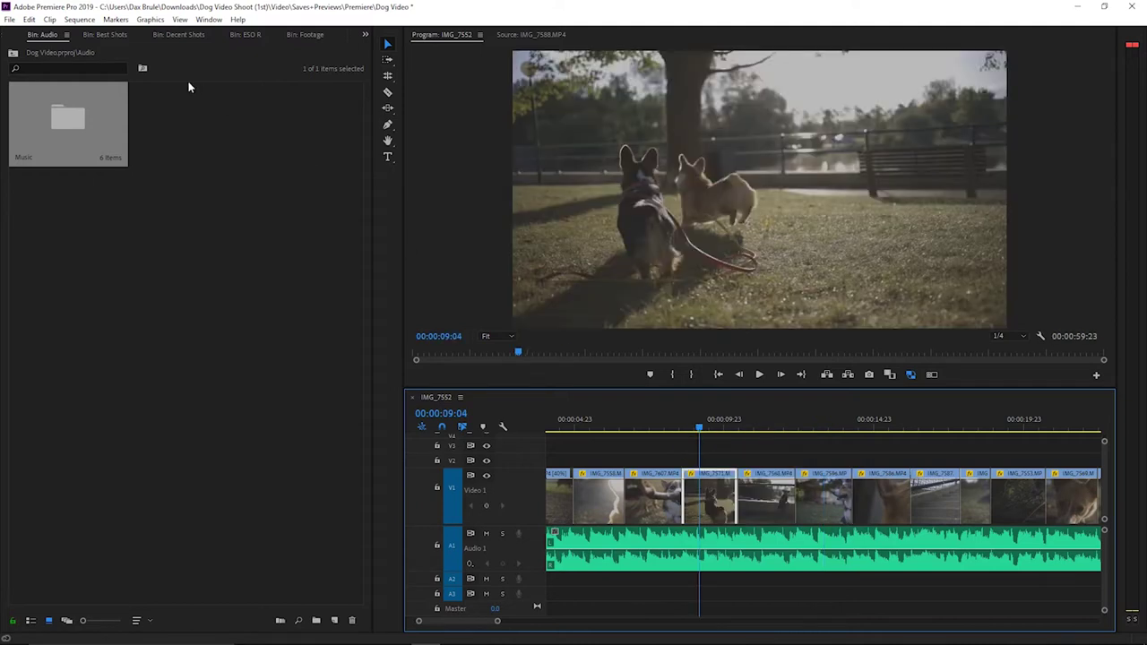
left_click(10, 19)
Save the project and search the Effects panel for 'warp'
left_click(36, 156)
left_click(366, 36)
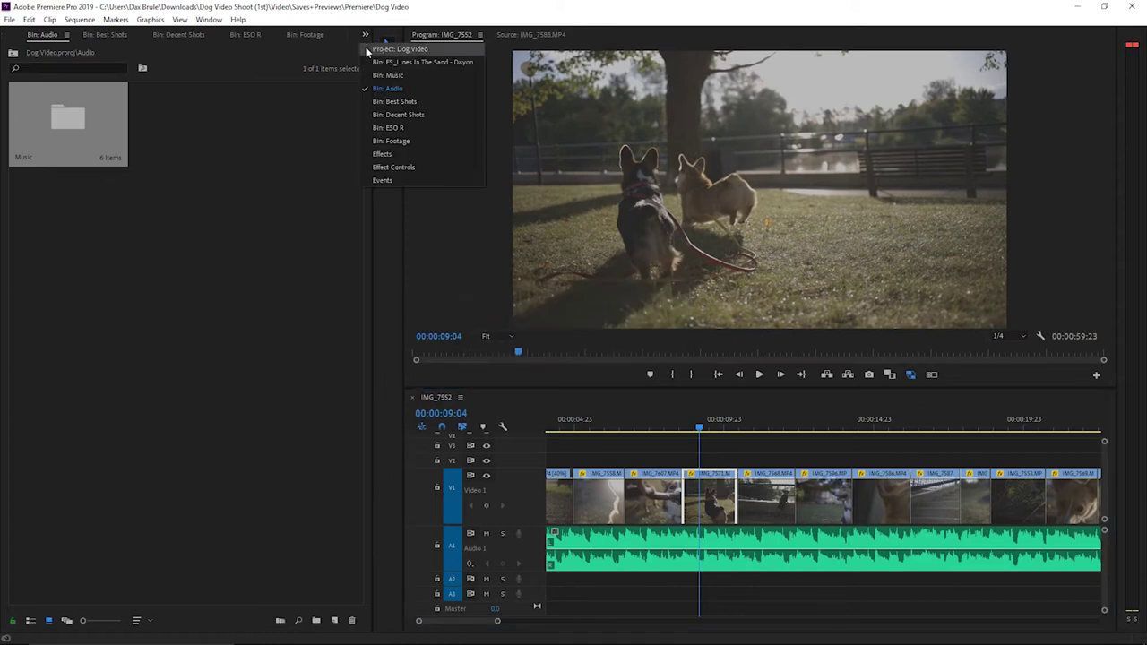
left_click(386, 168)
left_click(231, 35)
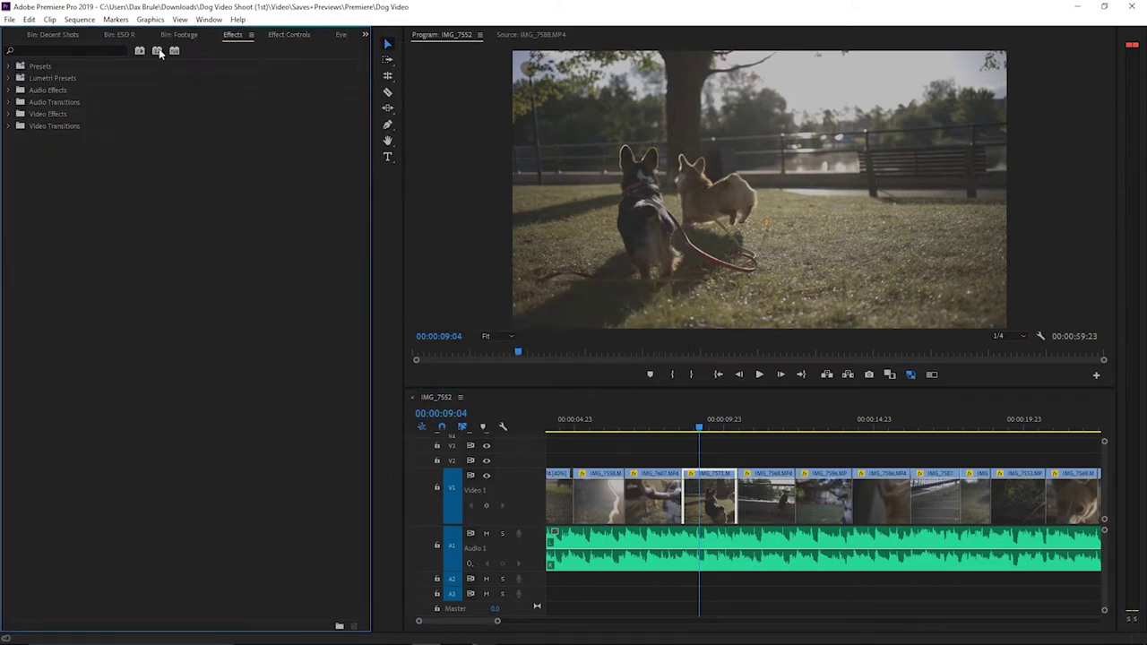
left_click(118, 35)
left_click(193, 40)
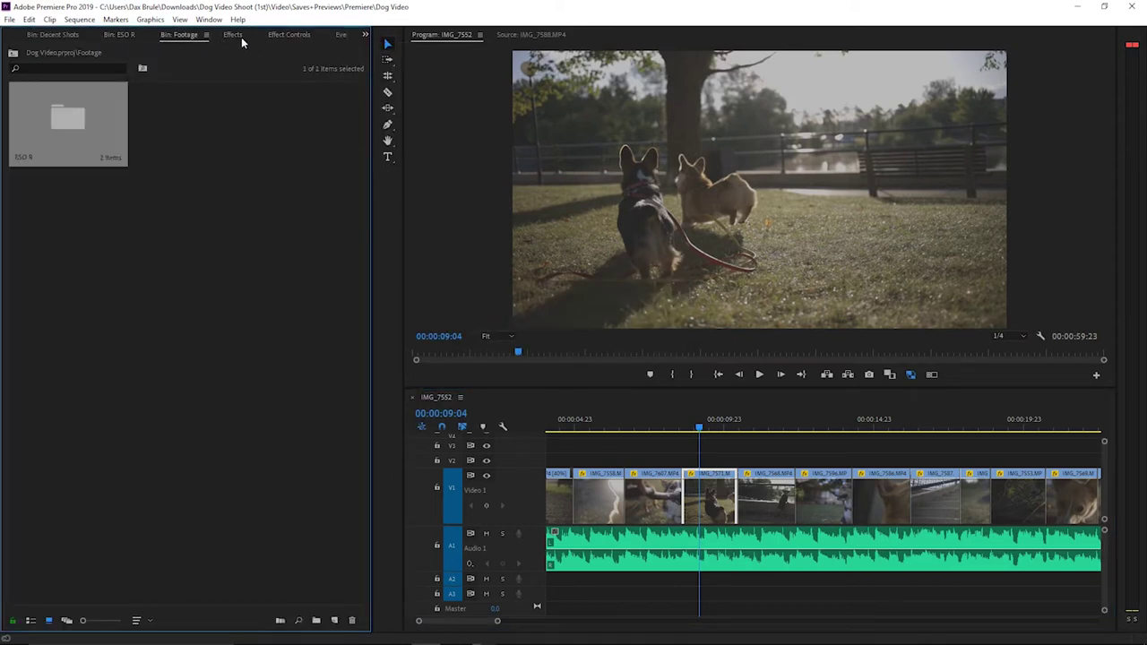
left_click(226, 36)
left_click(87, 49)
type("warp")
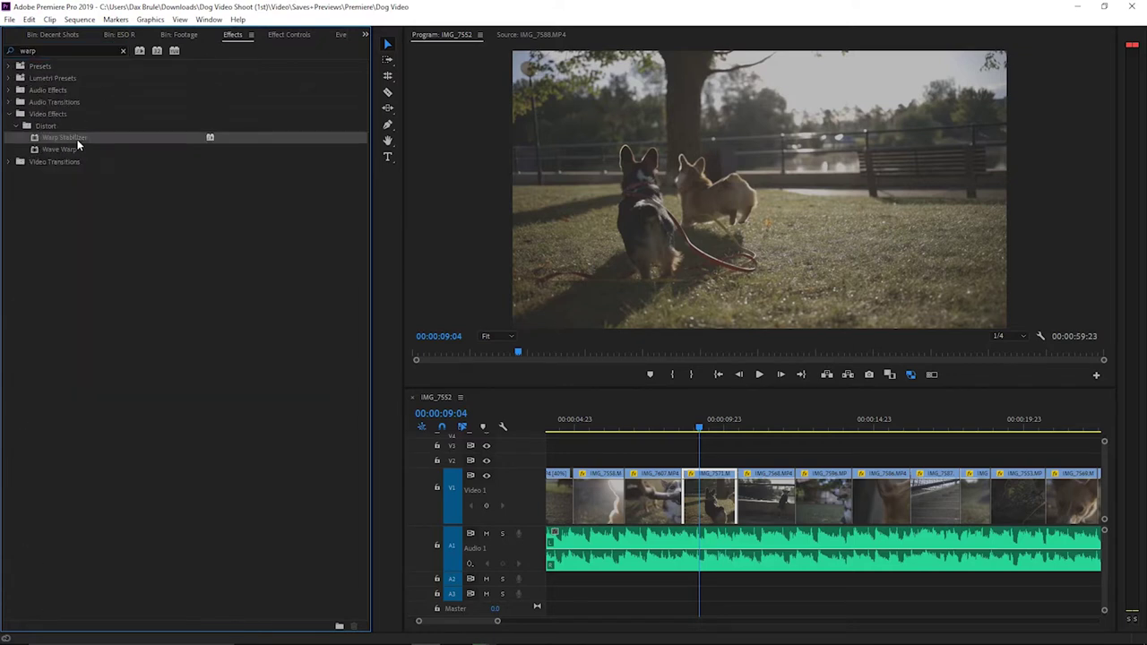
Try Warp Stabilizer on the IMG_7571 clip and dismiss the speed conflict warning
left_click_drag(77, 139, 719, 498)
left_click(1133, 565)
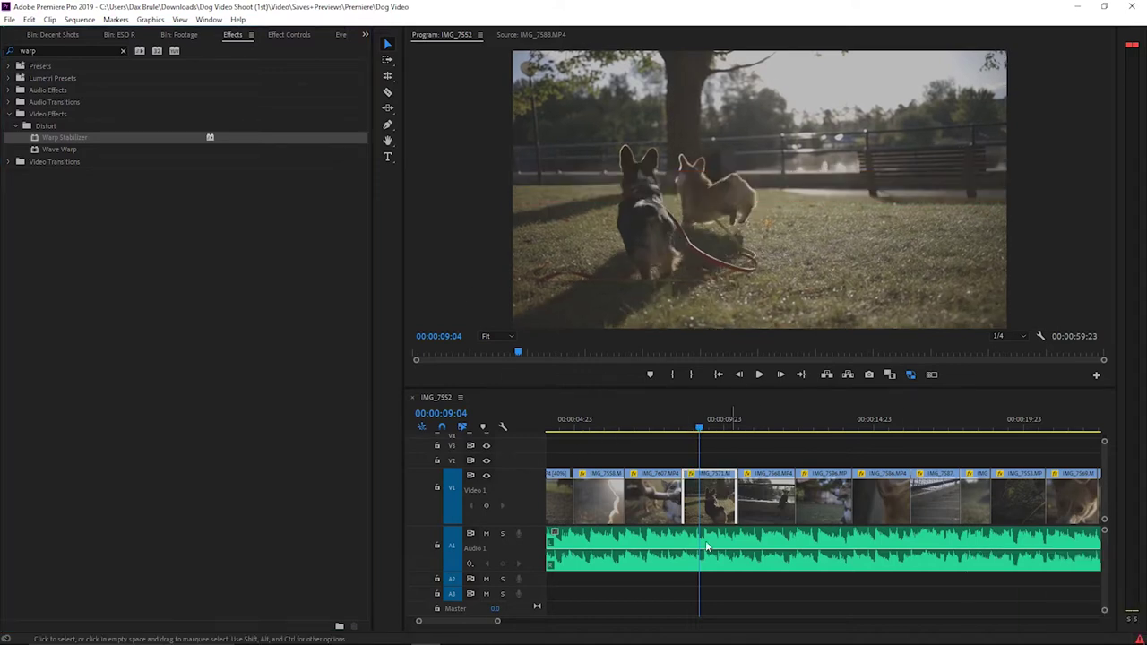
left_click(704, 502)
right_click(704, 502)
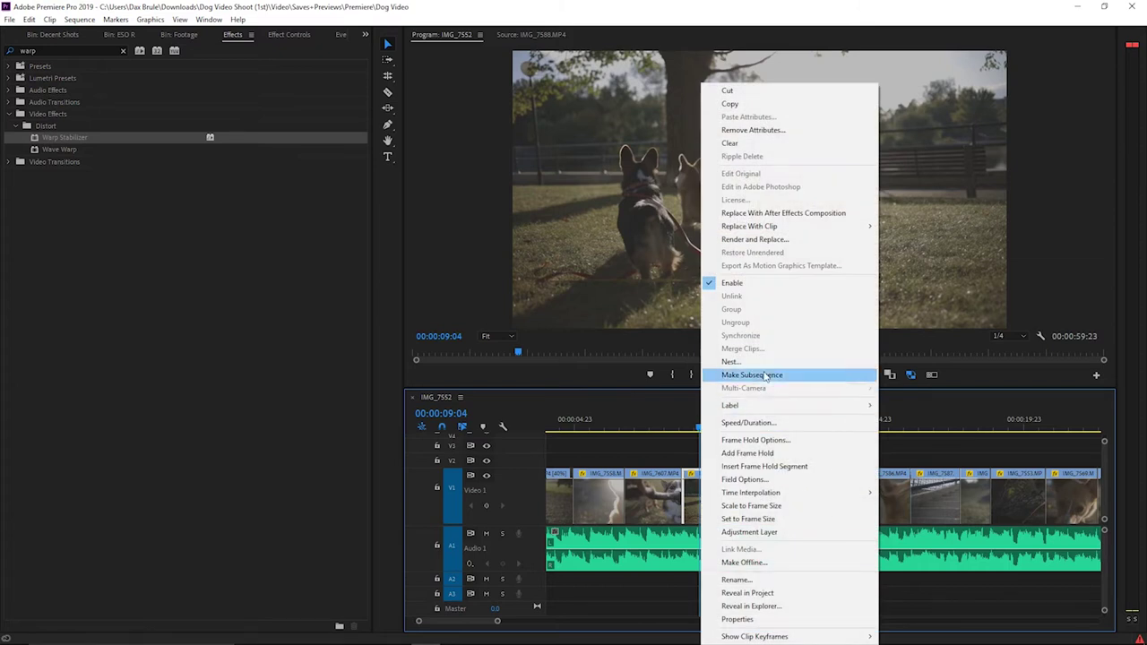
left_click(694, 502)
Copy IMG_7571 up onto V2 and nest it as Nested Sequence 01
left_click_drag(695, 502, 691, 459)
right_click(692, 460)
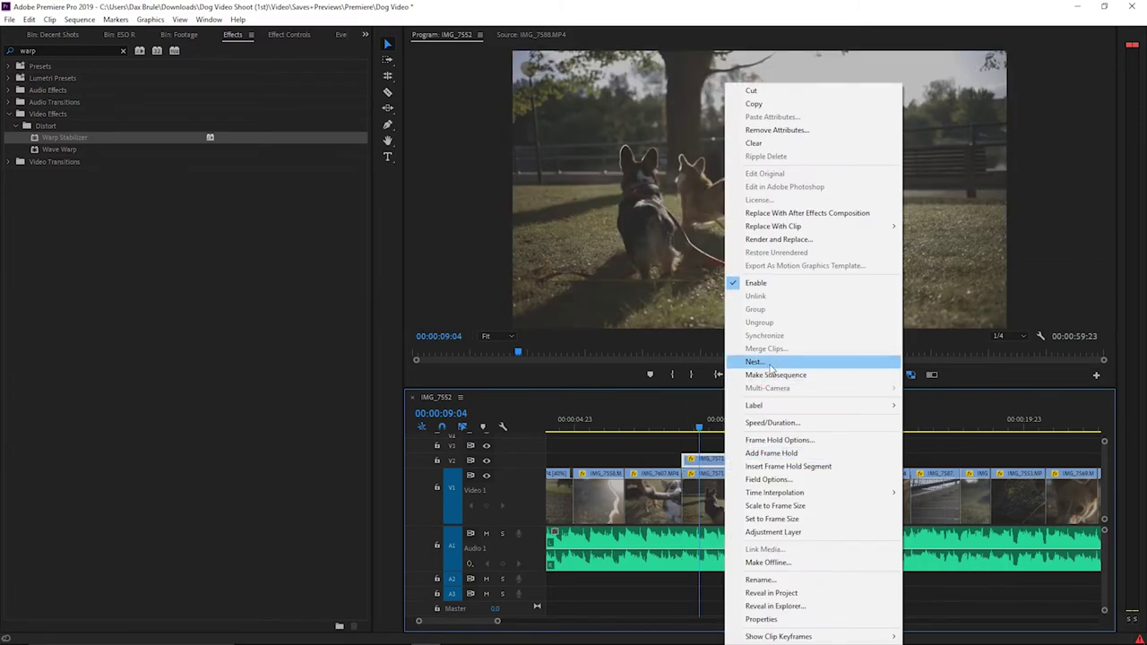
left_click(770, 363)
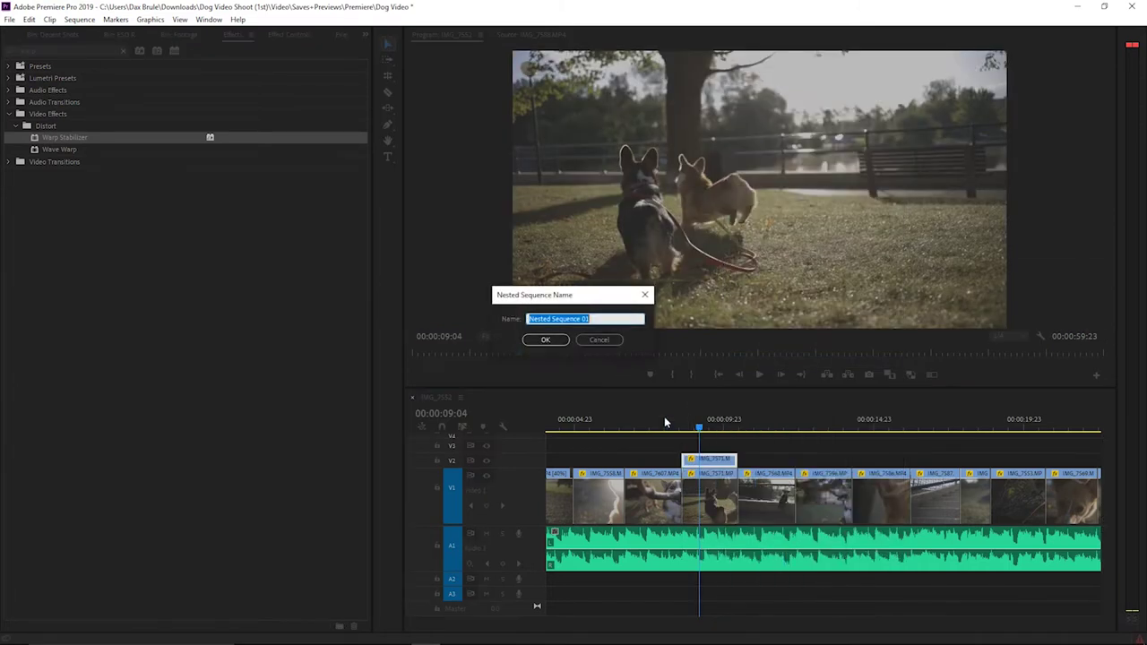
left_click(546, 341)
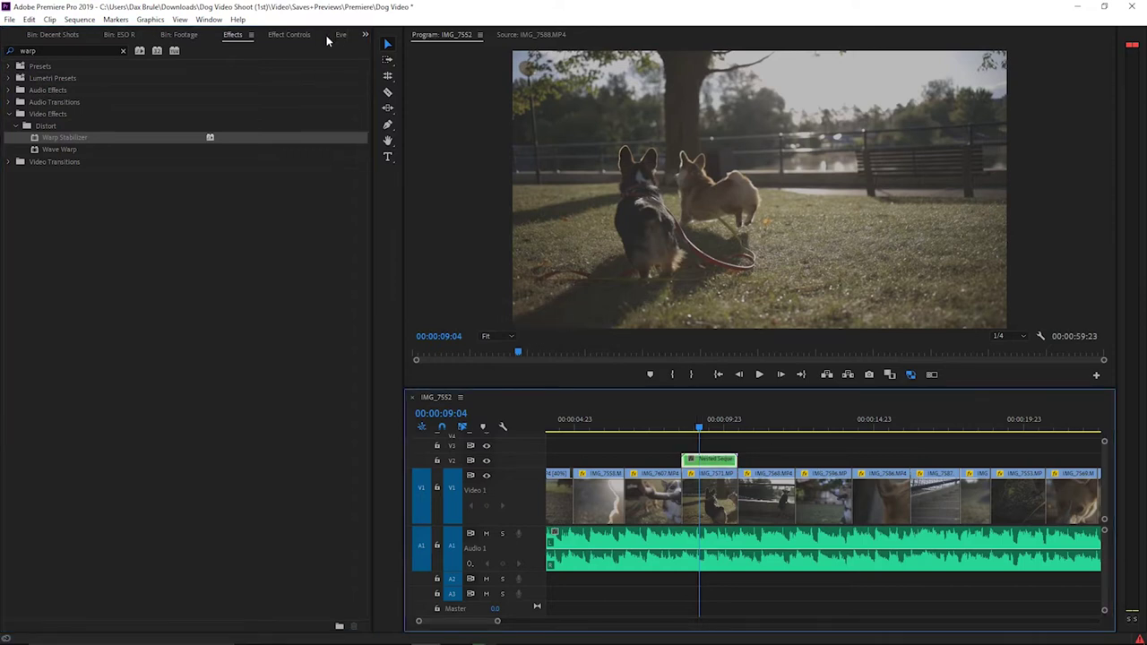
Check the nested clip's speed is unchanged, then apply Warp Stabilizer to it
right_click(717, 460)
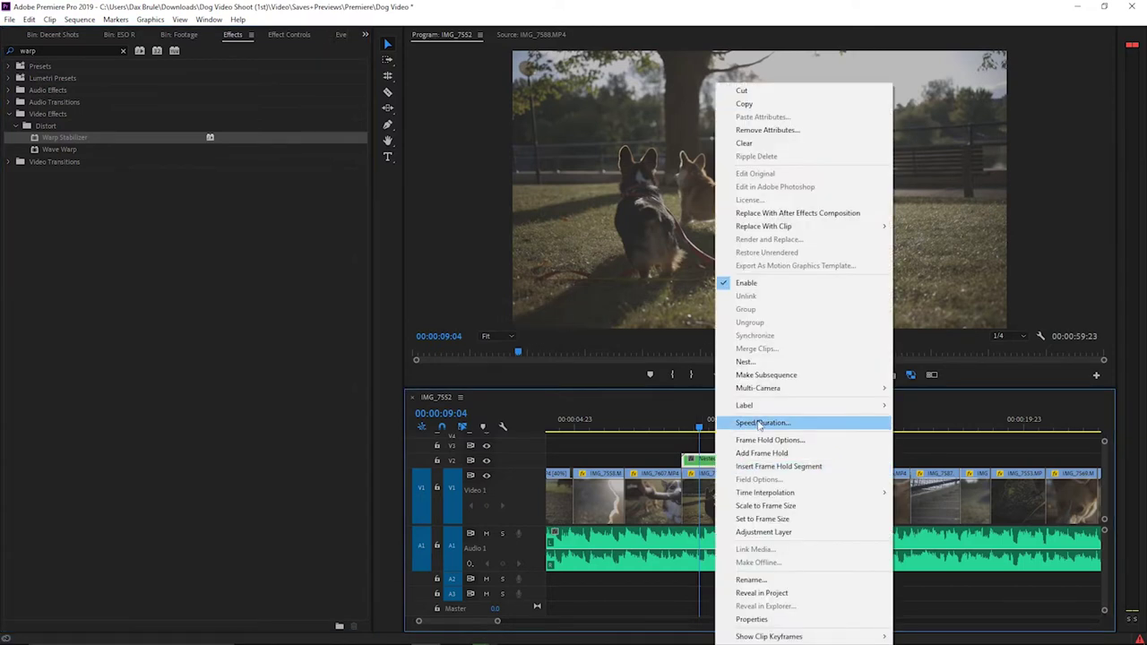
left_click(757, 420)
left_click(583, 379)
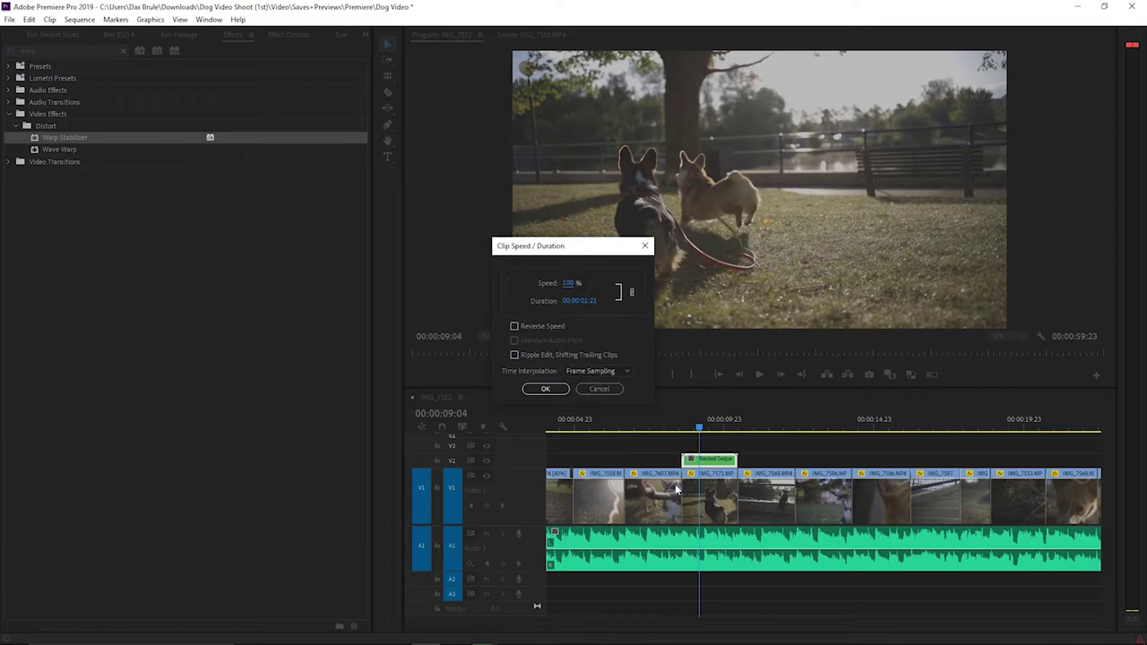
left_click(599, 389)
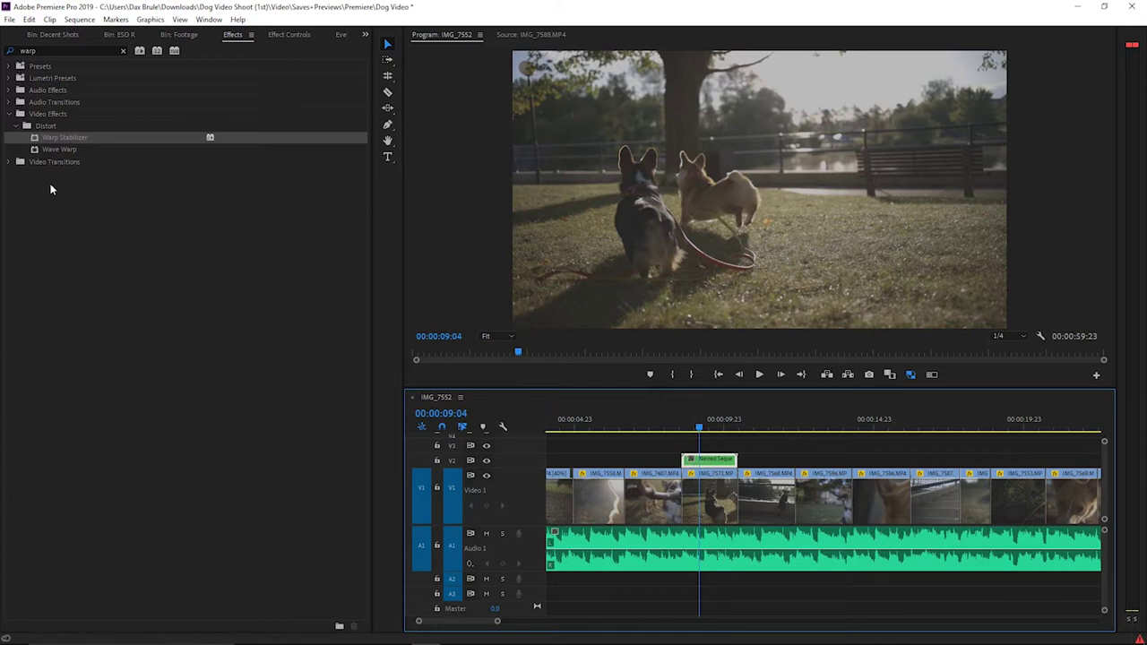
left_click_drag(39, 139, 708, 473)
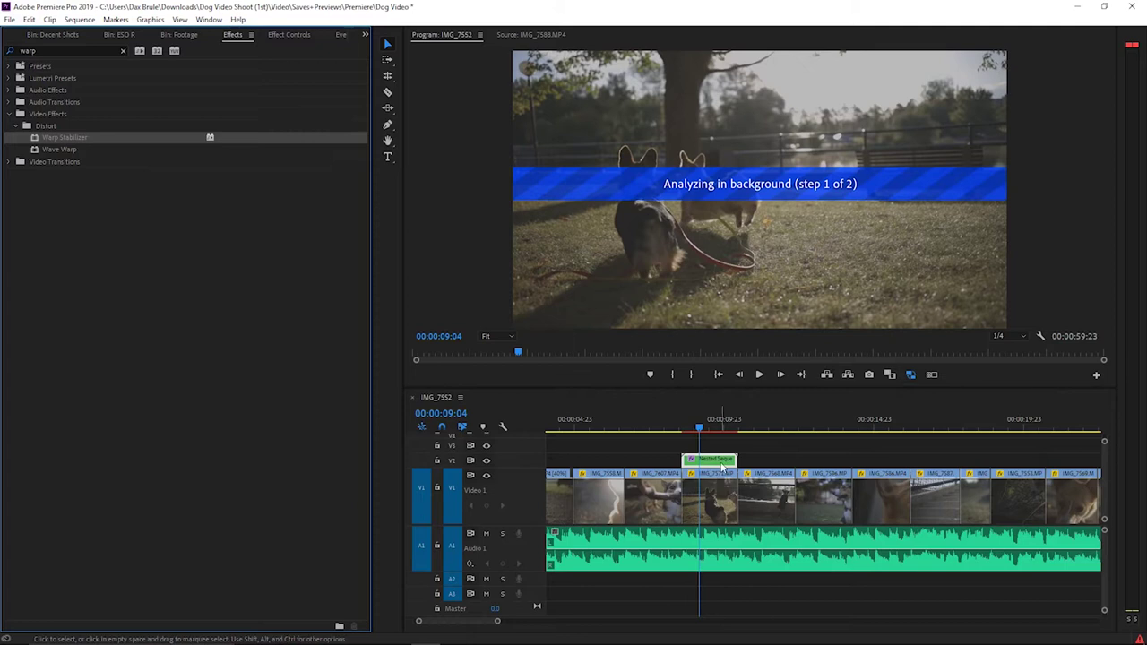
Review the nested clip's Warp Stabilizer settings and play the stabilized section from 08:13
left_click(713, 489)
left_click(726, 467)
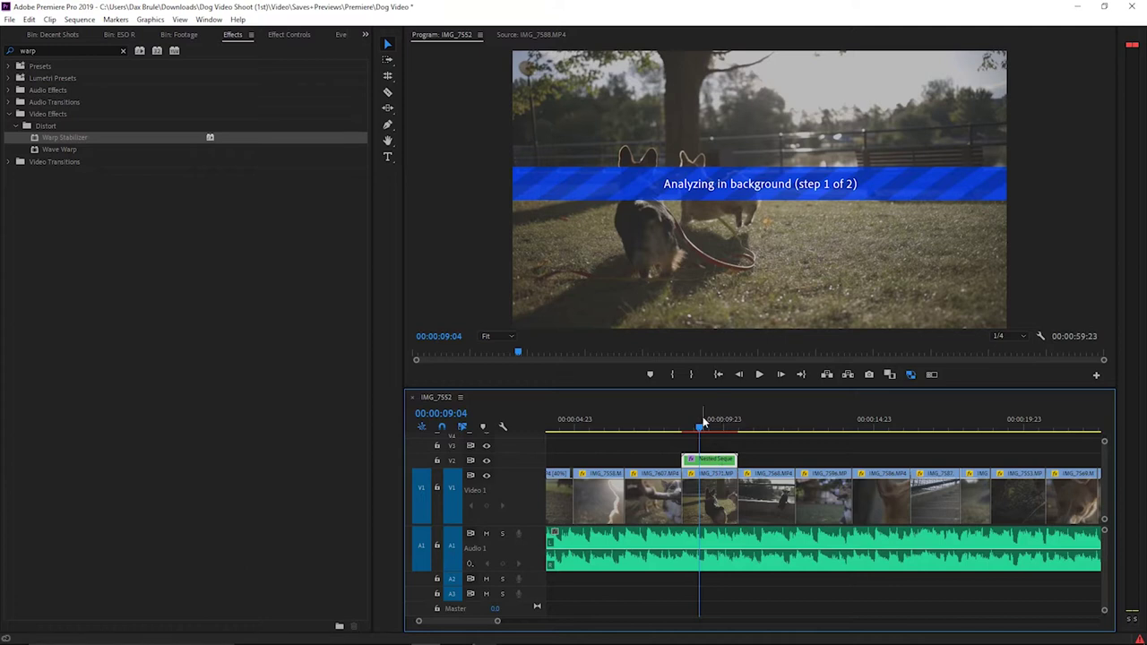
left_click(290, 40)
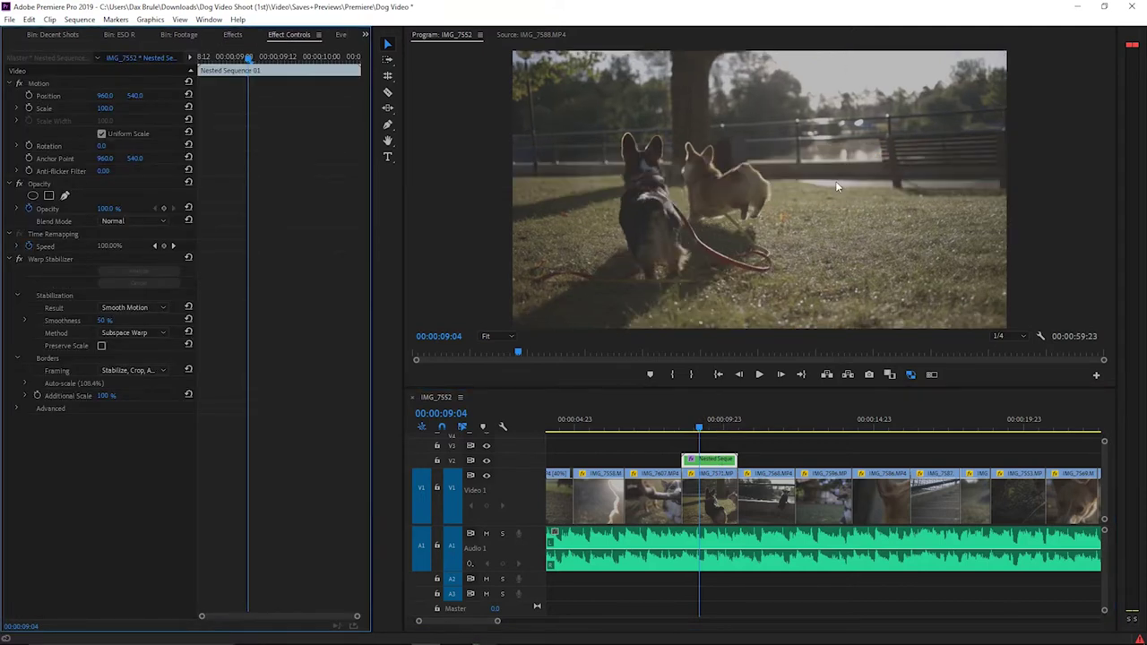
left_click(682, 429)
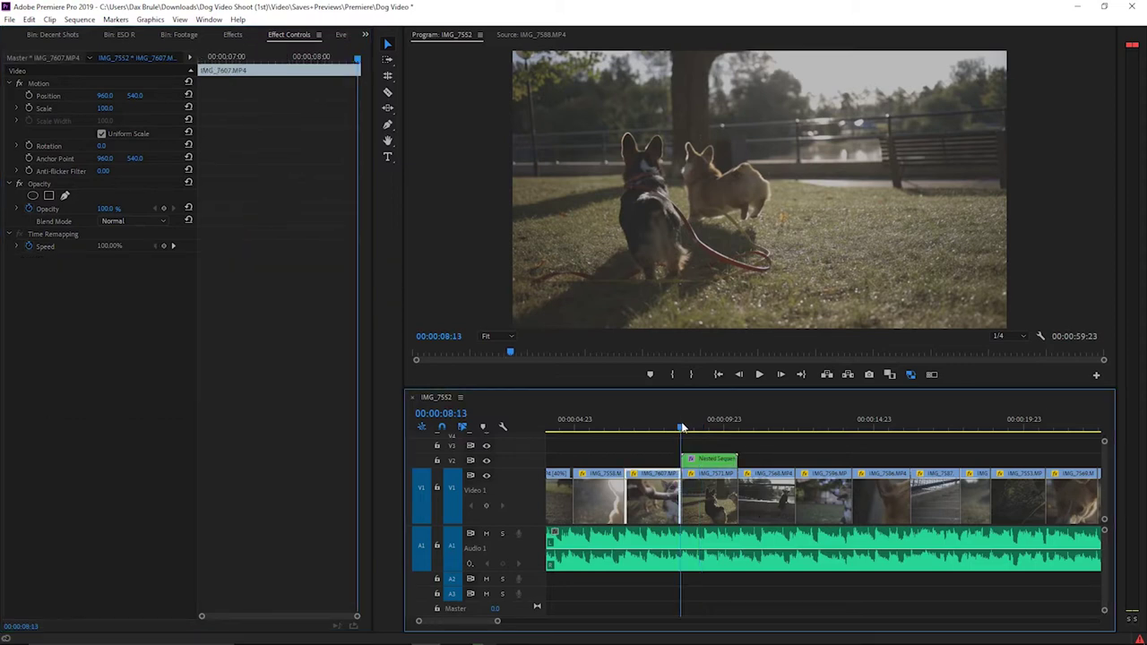
key("space")
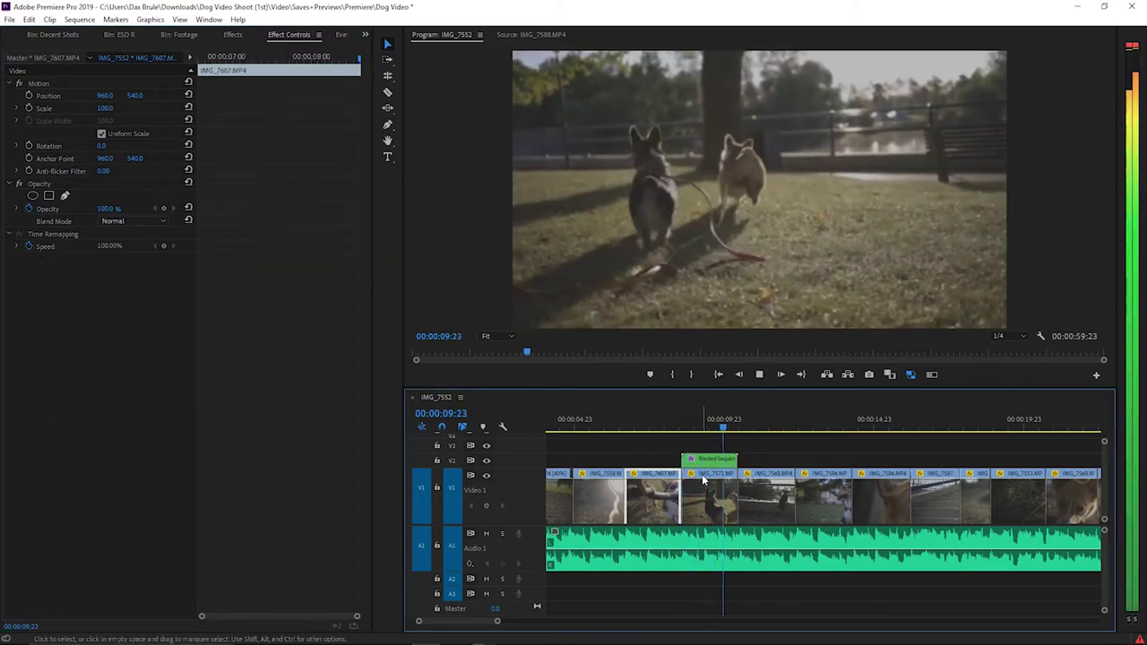
left_click(690, 429)
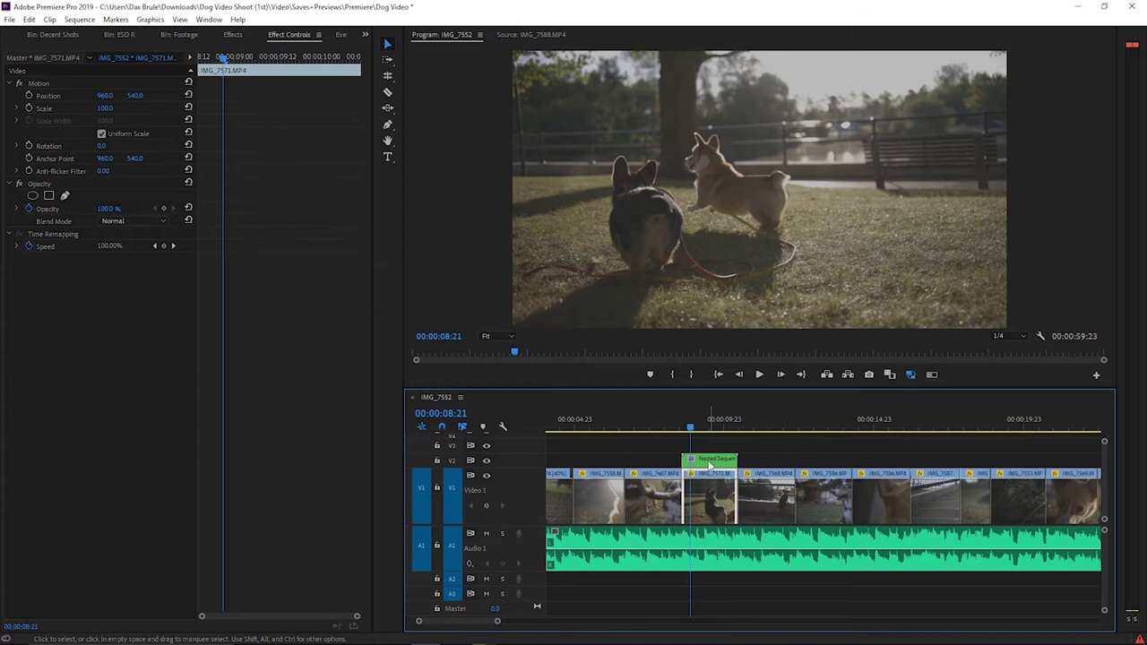
Delete the nested clip from V2 and play back from the IMG_7568 clip
key("Delete")
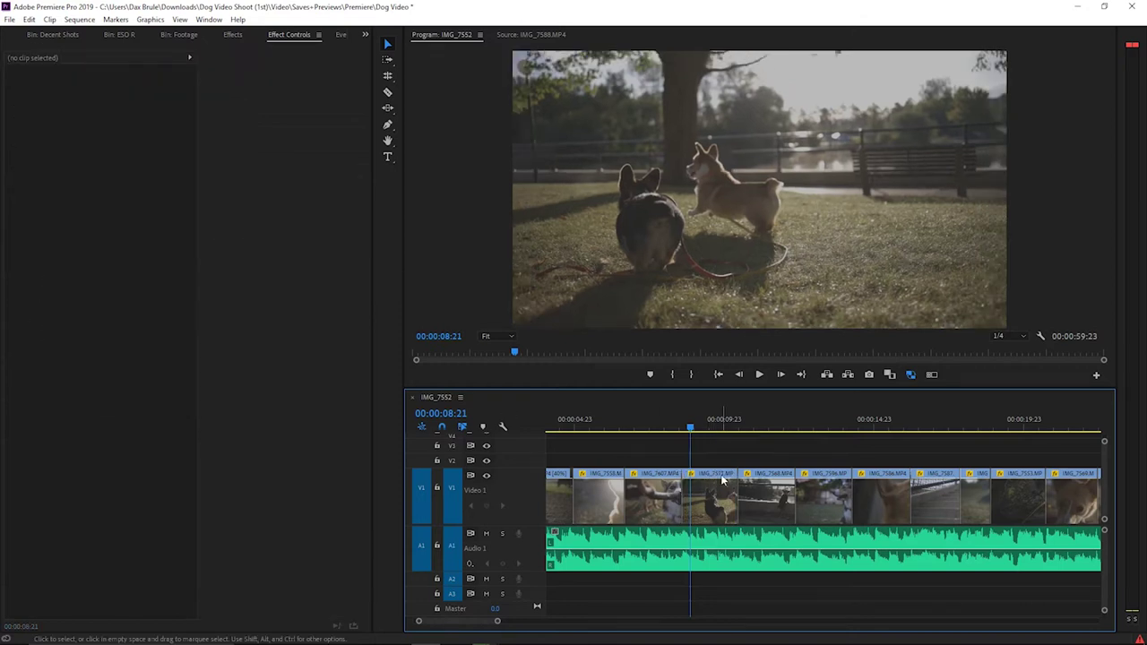
left_click(768, 510)
key("space")
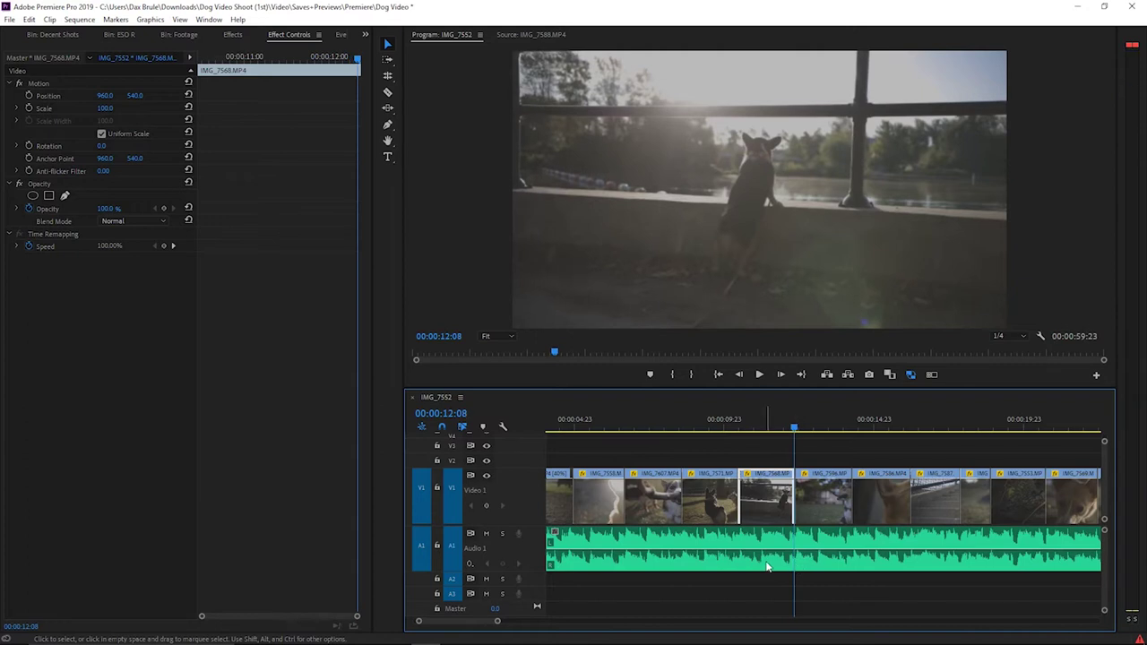
Duplicate IMG_7568 onto V2 and nest the copy as Nested Sequence 02
right_click(743, 502)
key("Escape")
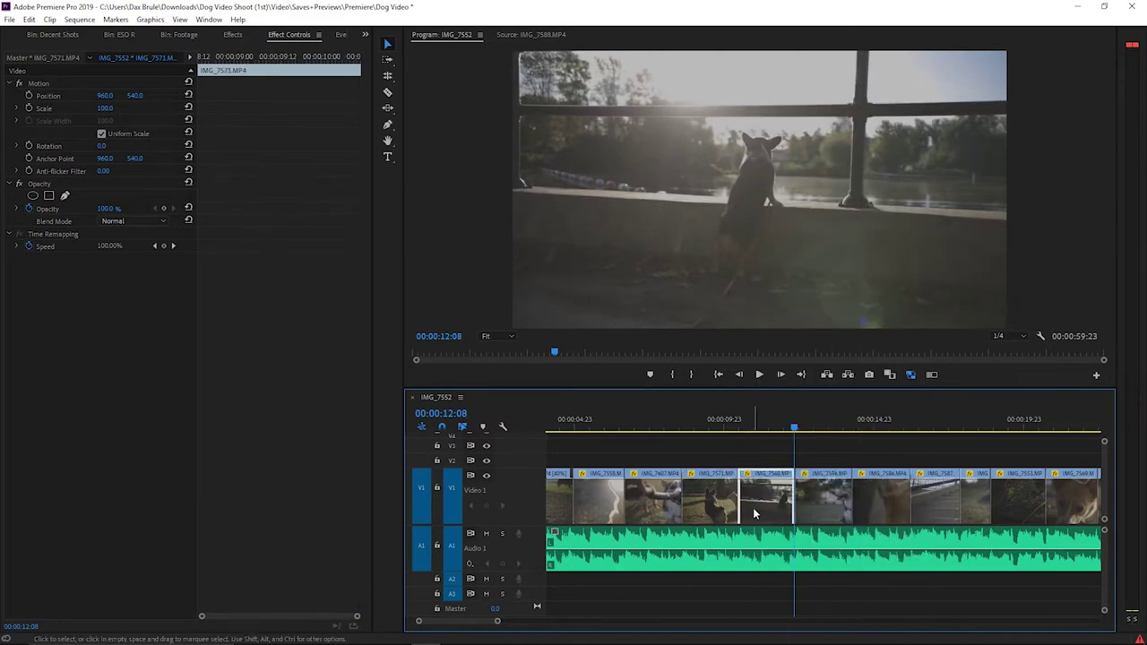
left_click_drag(757, 512, 767, 466)
right_click(767, 466)
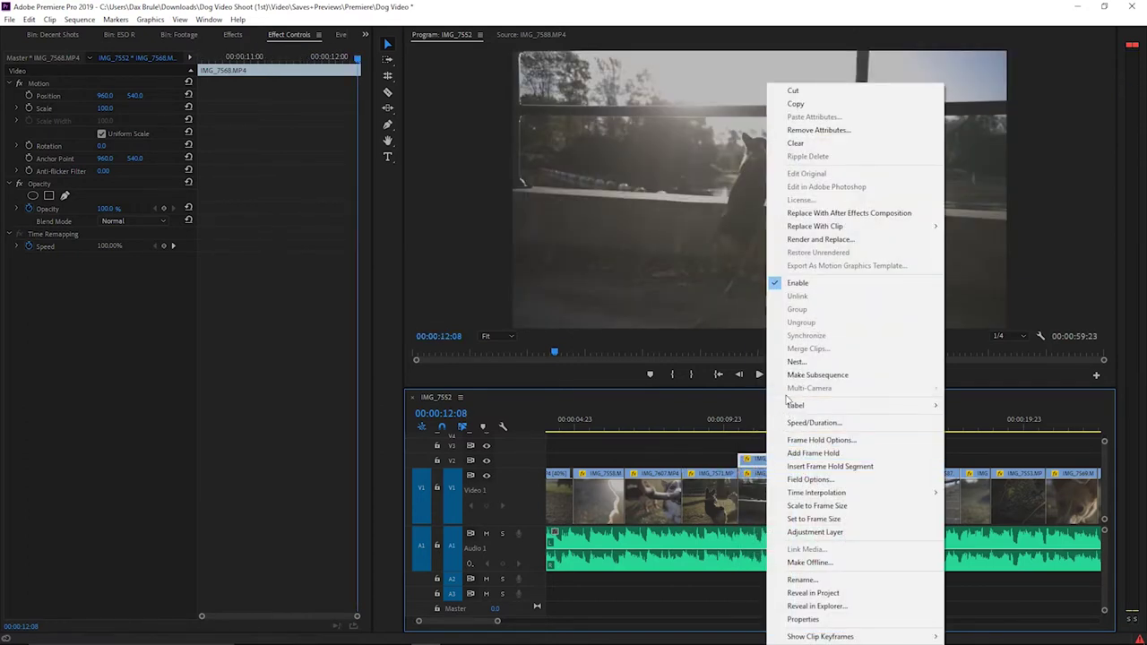
left_click(793, 361)
left_click(543, 338)
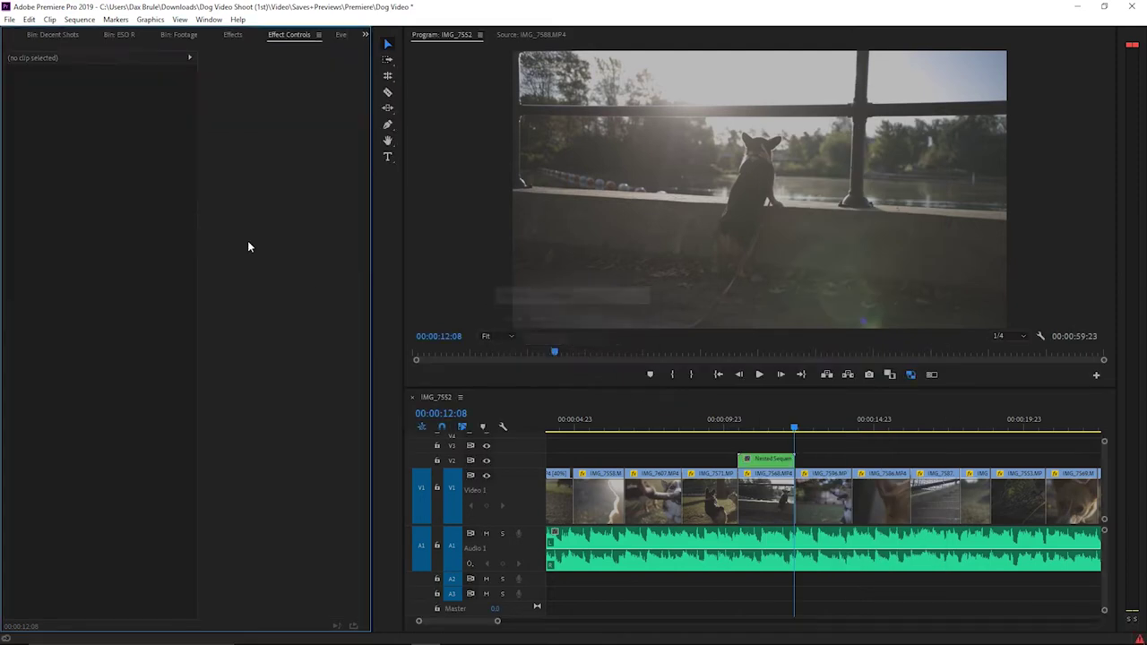
Apply Warp Stabilizer to Nested Sequence 02, review its settings, and play it back
left_click(234, 36)
left_click_drag(753, 439, 764, 458)
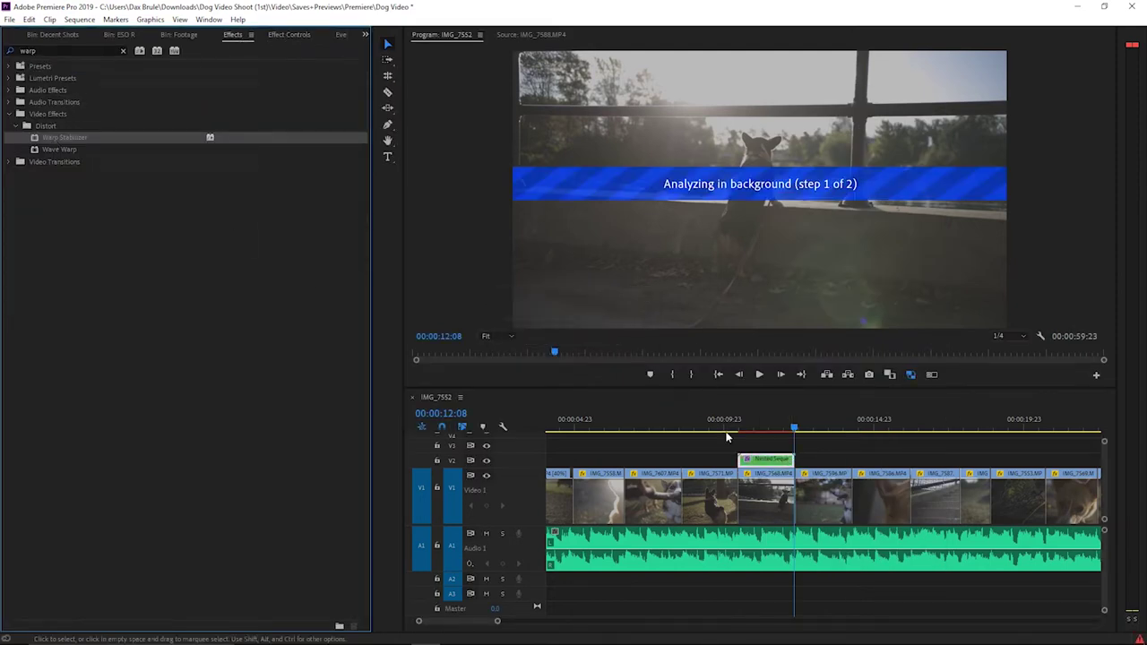
left_click(740, 421)
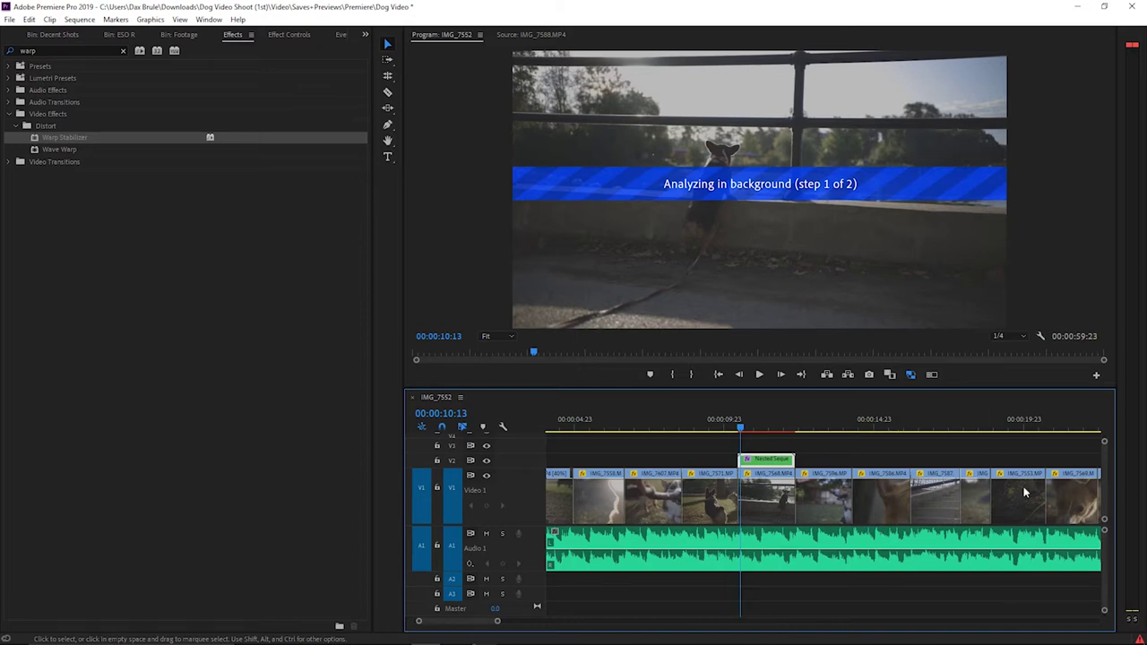
left_click(288, 34)
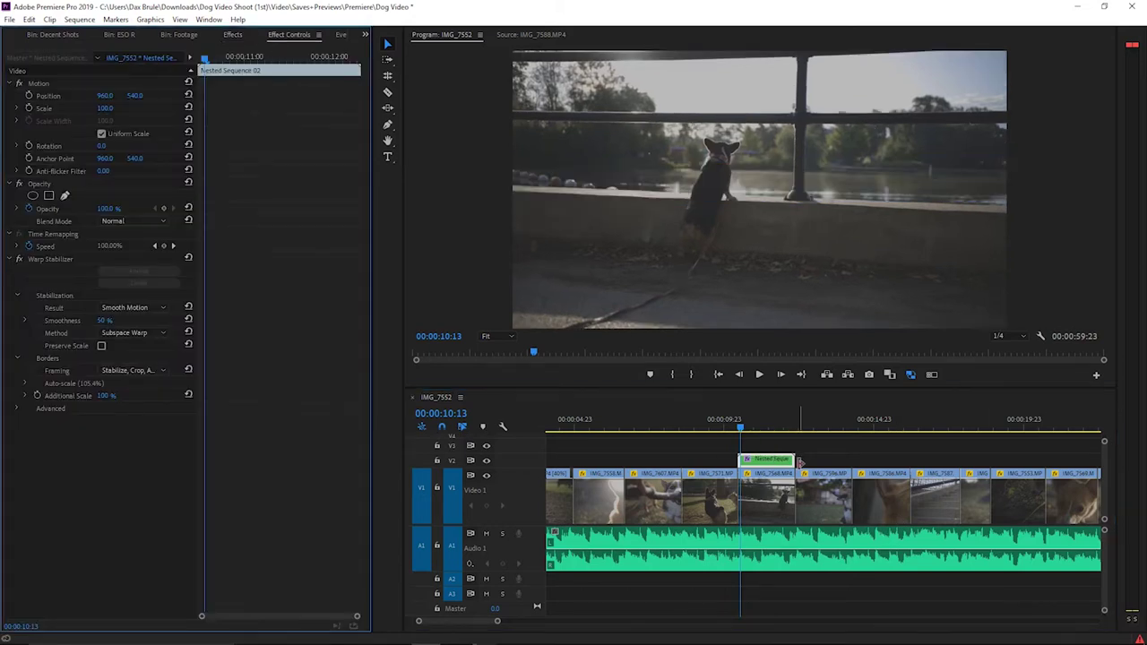
key("space")
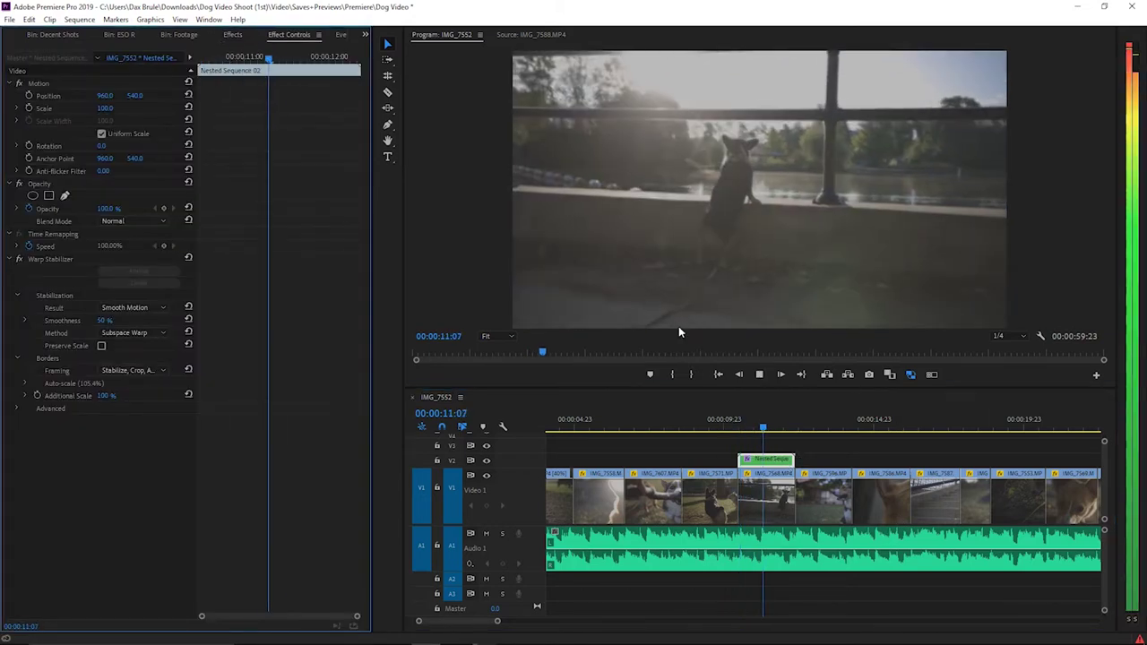
left_click(755, 429)
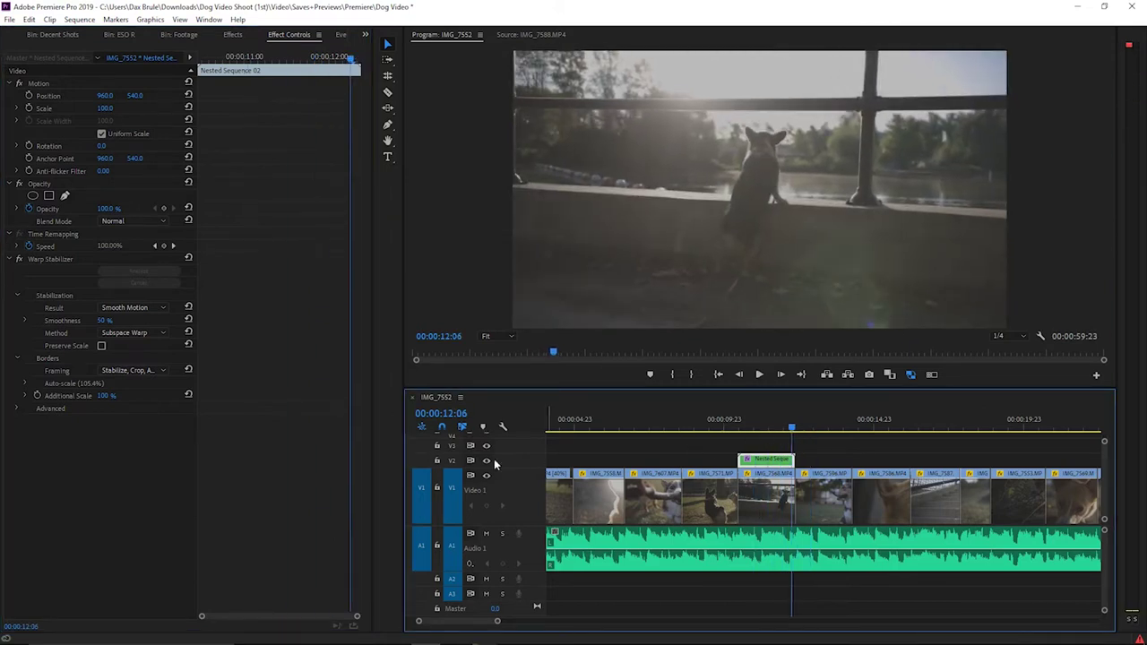
key("space")
left_click_drag(498, 619, 617, 620)
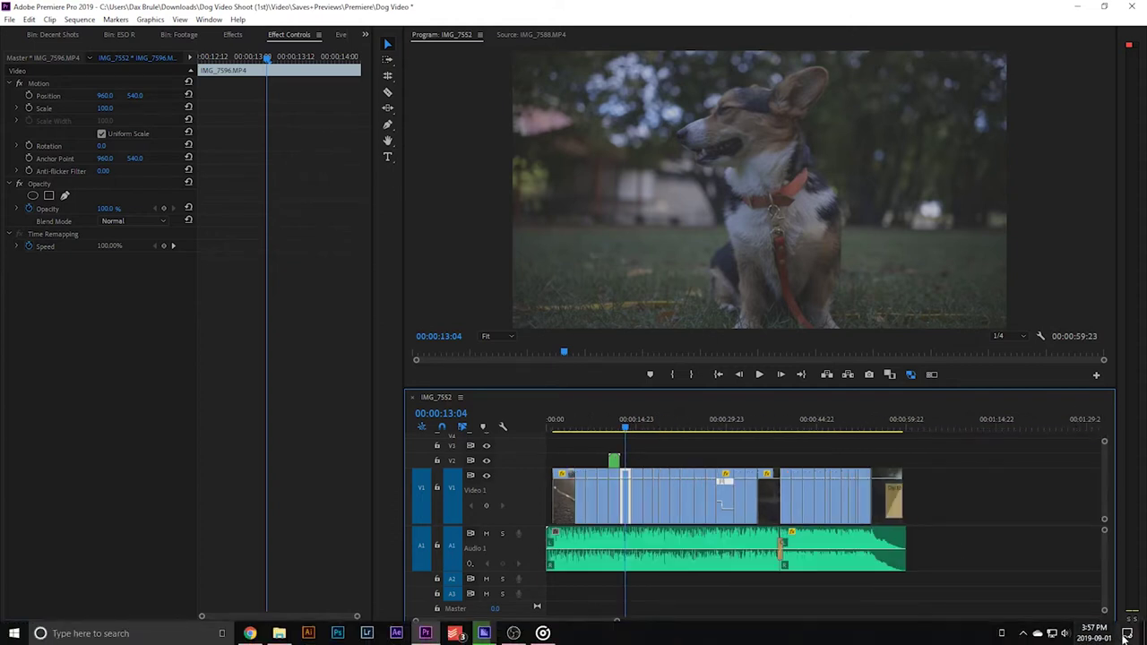
left_click(1137, 637)
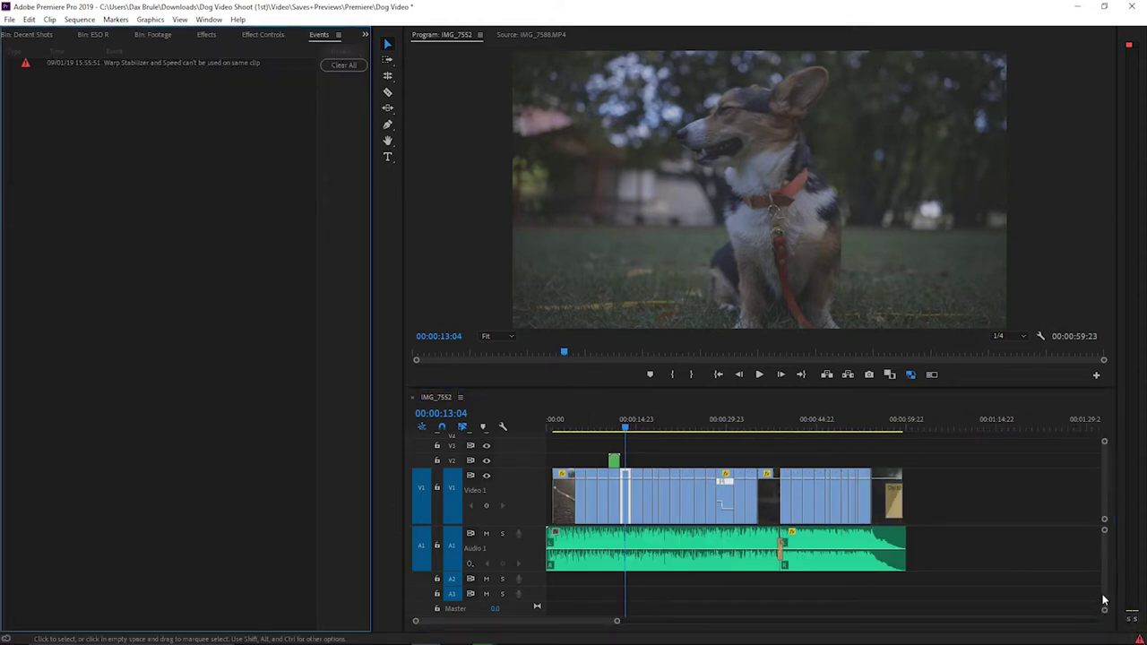
left_click(365, 34)
left_click(381, 57)
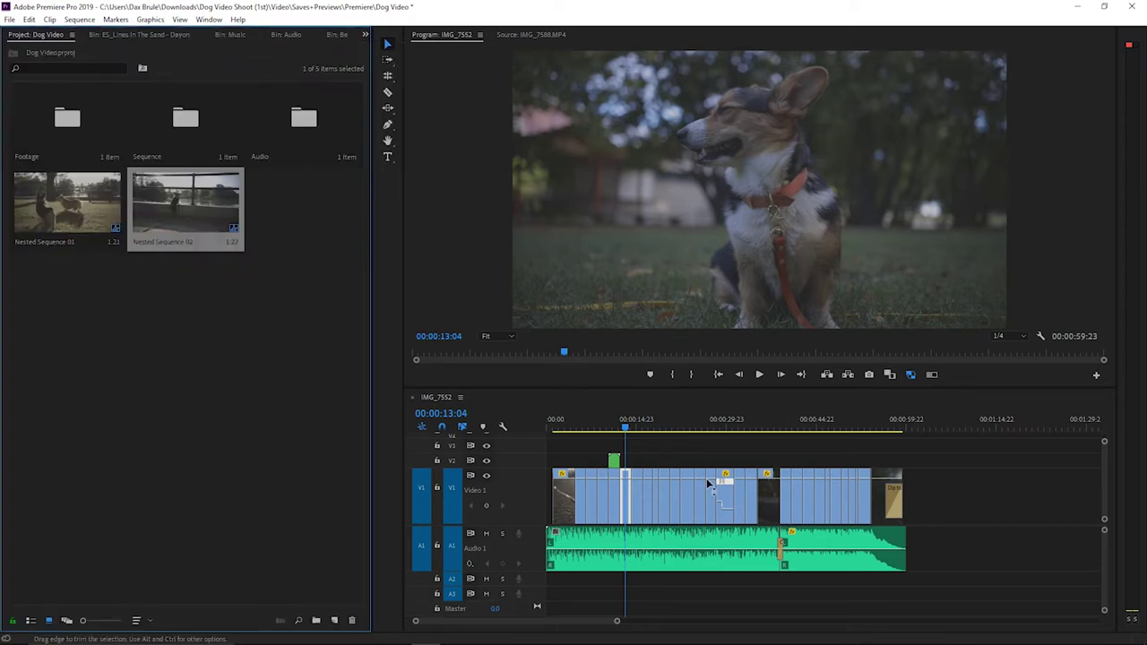
left_click(365, 34)
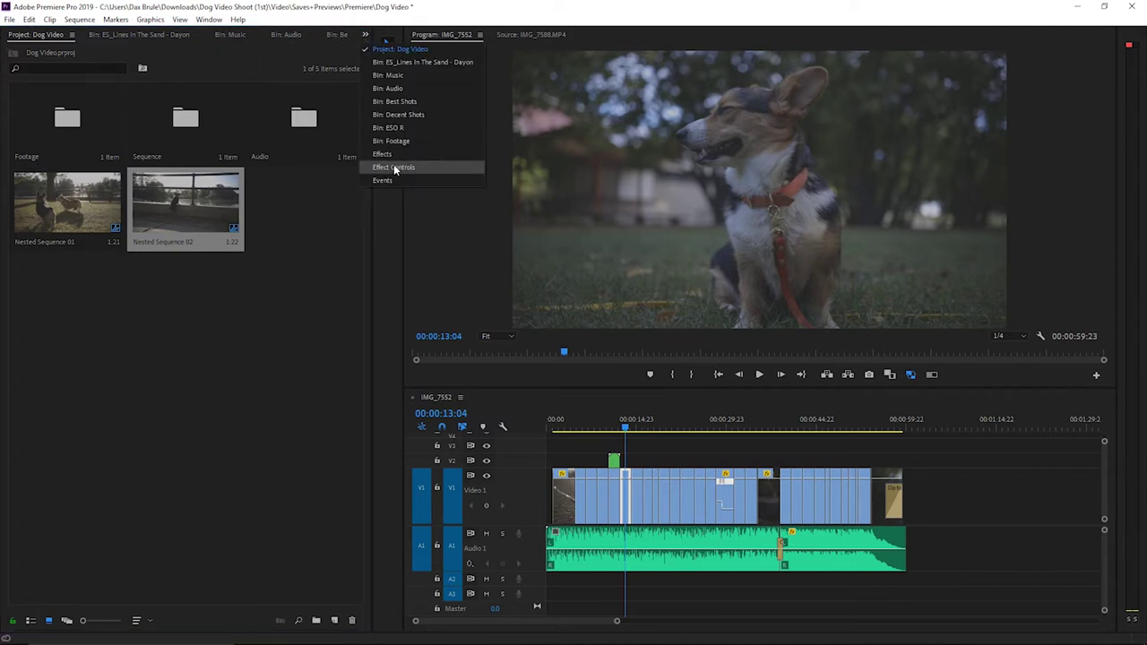
left_click(383, 154)
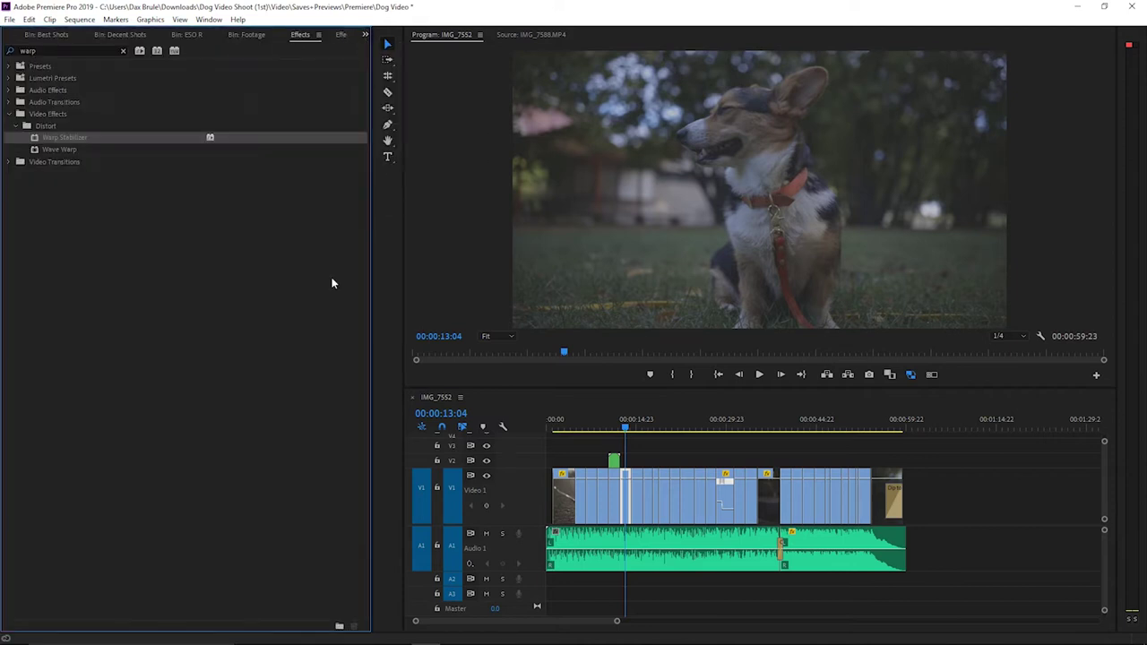
left_click(123, 51)
left_click(341, 35)
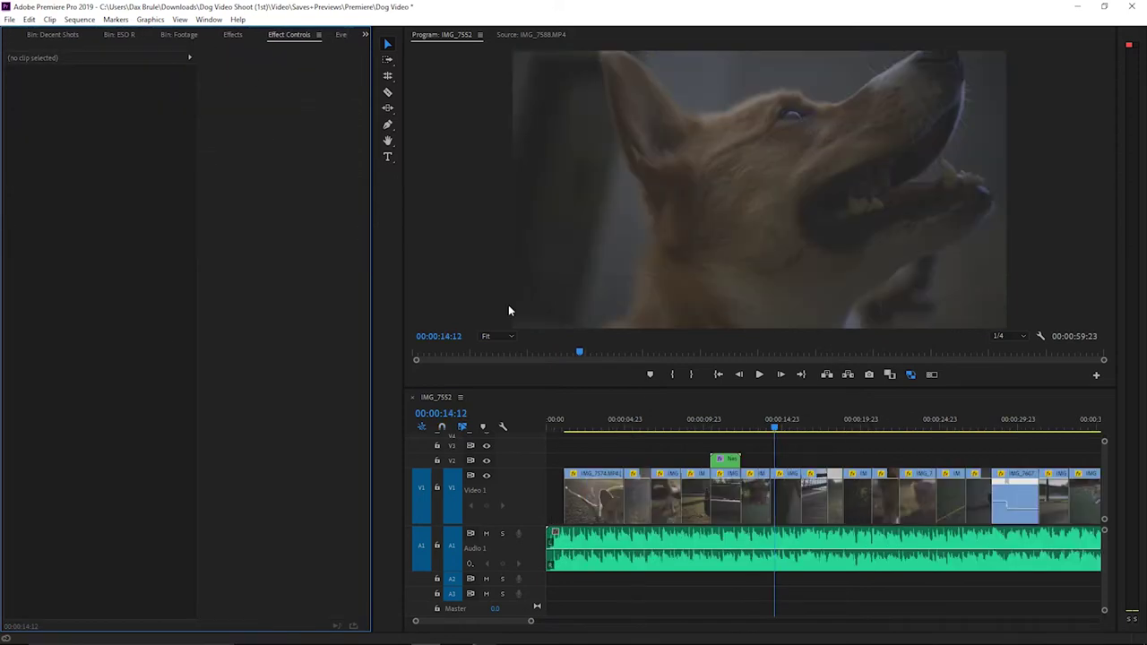
left_click(601, 427)
key("space")
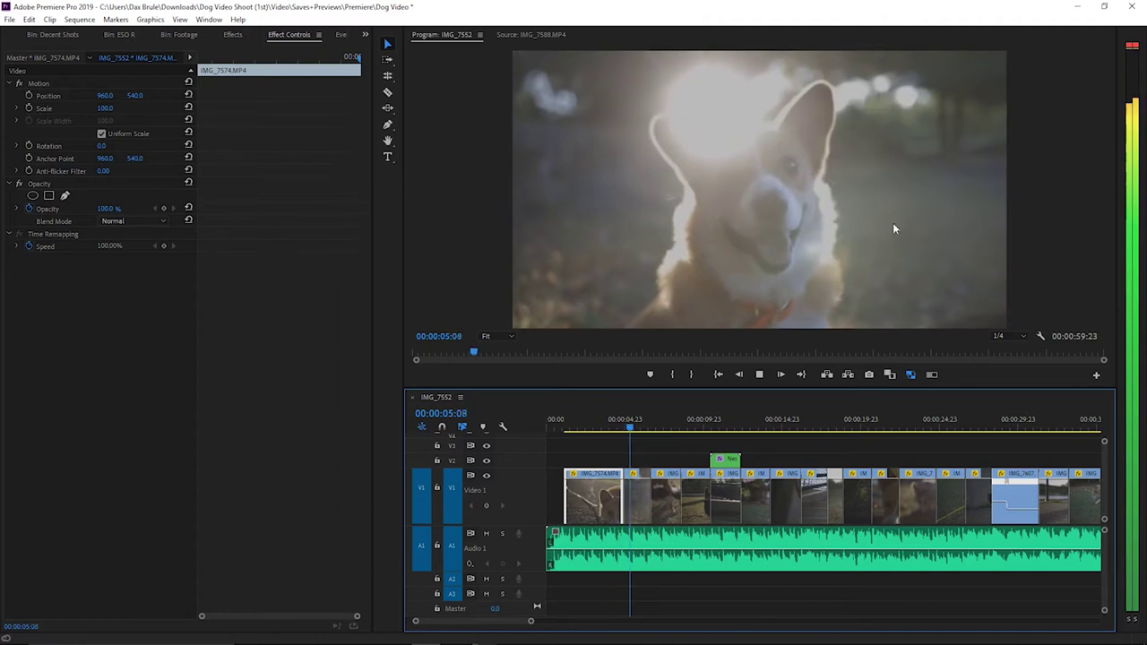
key("space")
left_click_drag(529, 620, 612, 620)
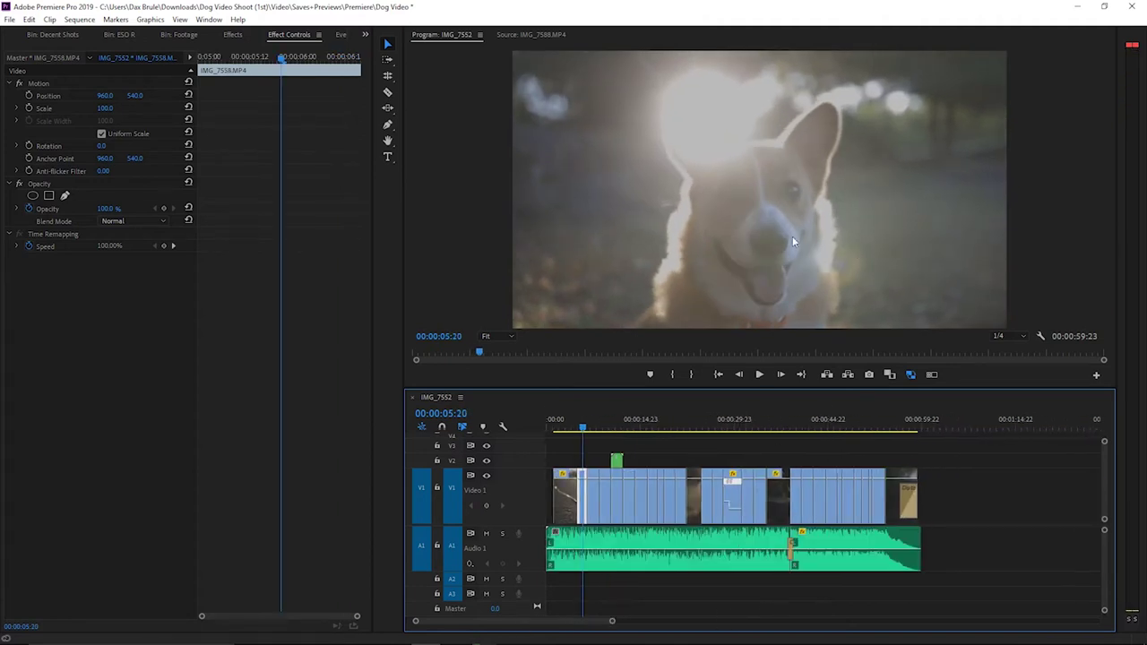
left_click(917, 155)
left_click(679, 428)
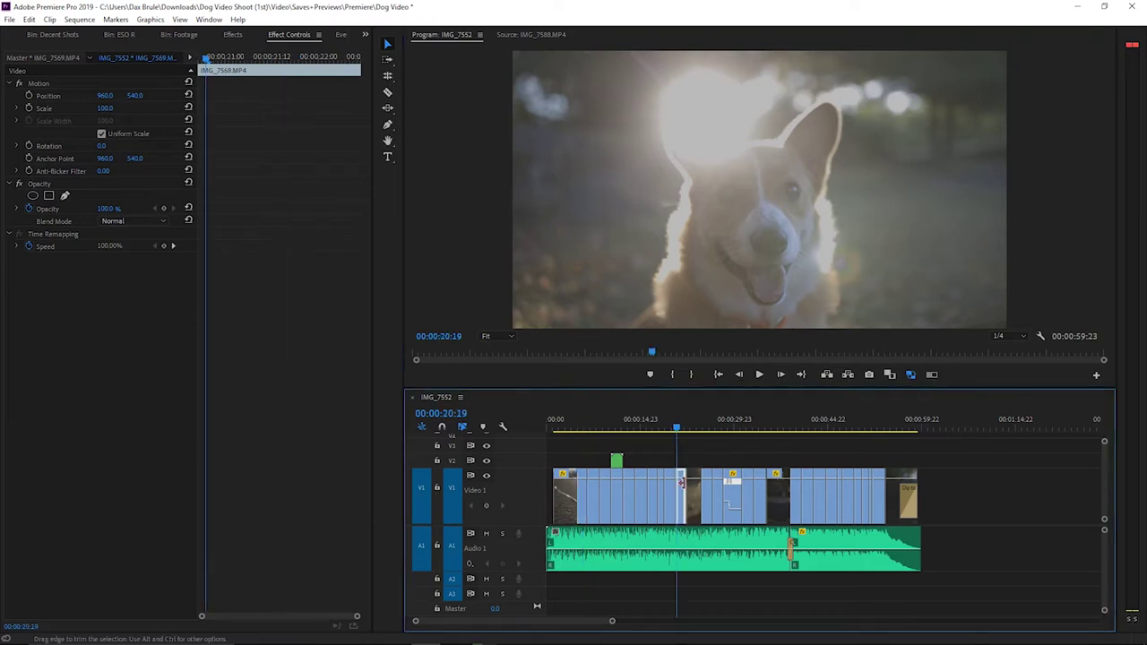
left_click(670, 428)
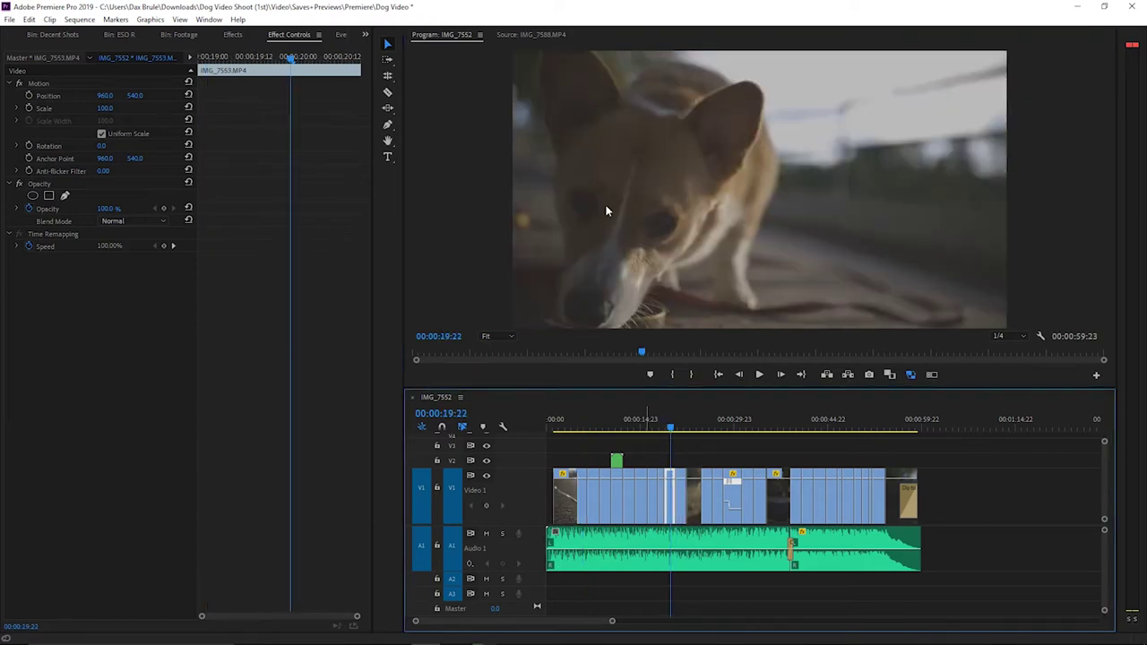
left_click(632, 453)
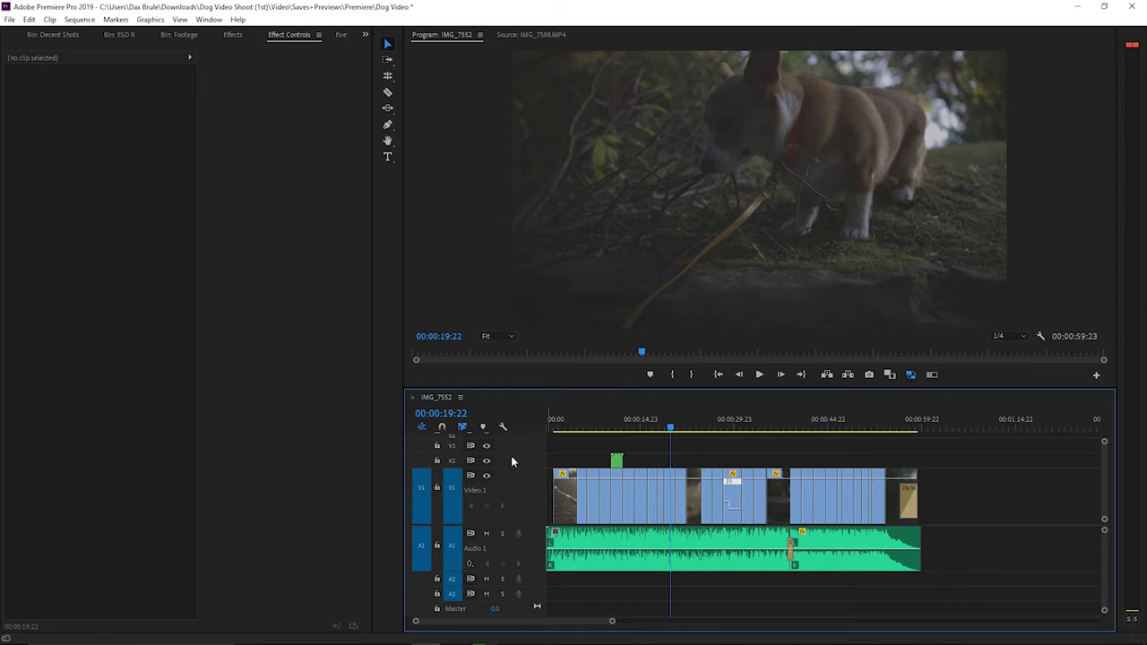
Create a new Adjustment Layer in the Project panel with the default video settings
left_click(365, 36)
left_click(364, 36)
left_click(365, 36)
left_click(364, 36)
left_click(364, 36)
left_click(394, 46)
right_click(235, 314)
mouse_move(269, 367)
left_click(414, 410)
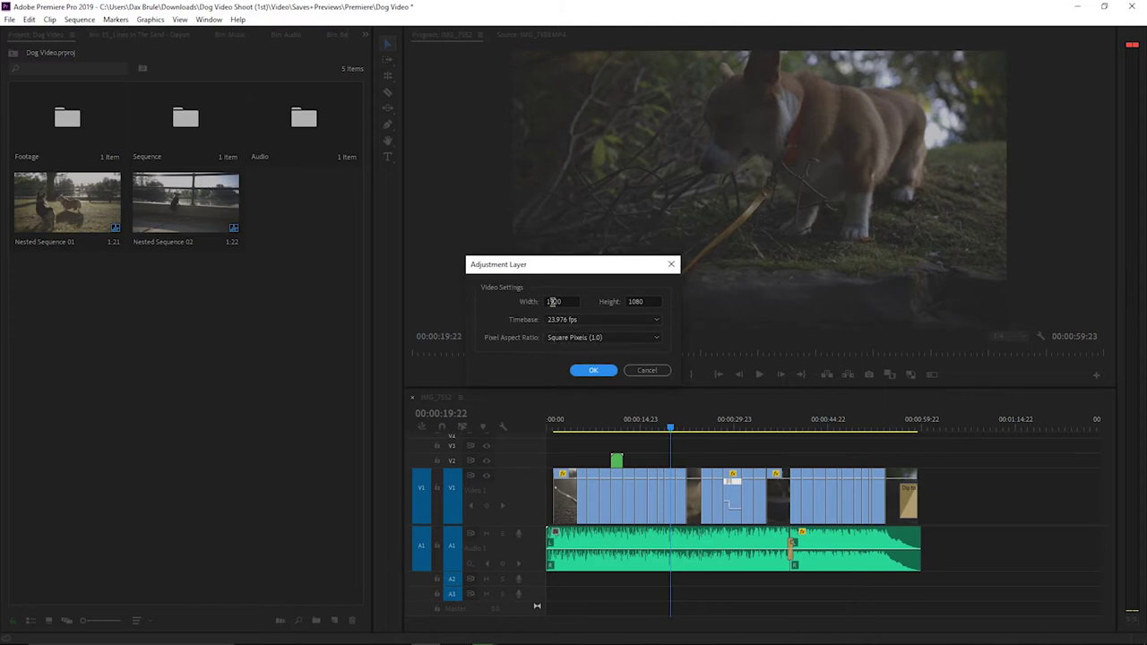
left_click(588, 371)
Lay the adjustment layer across the whole sequence and move it up to V4
left_click_drag(303, 204, 921, 439)
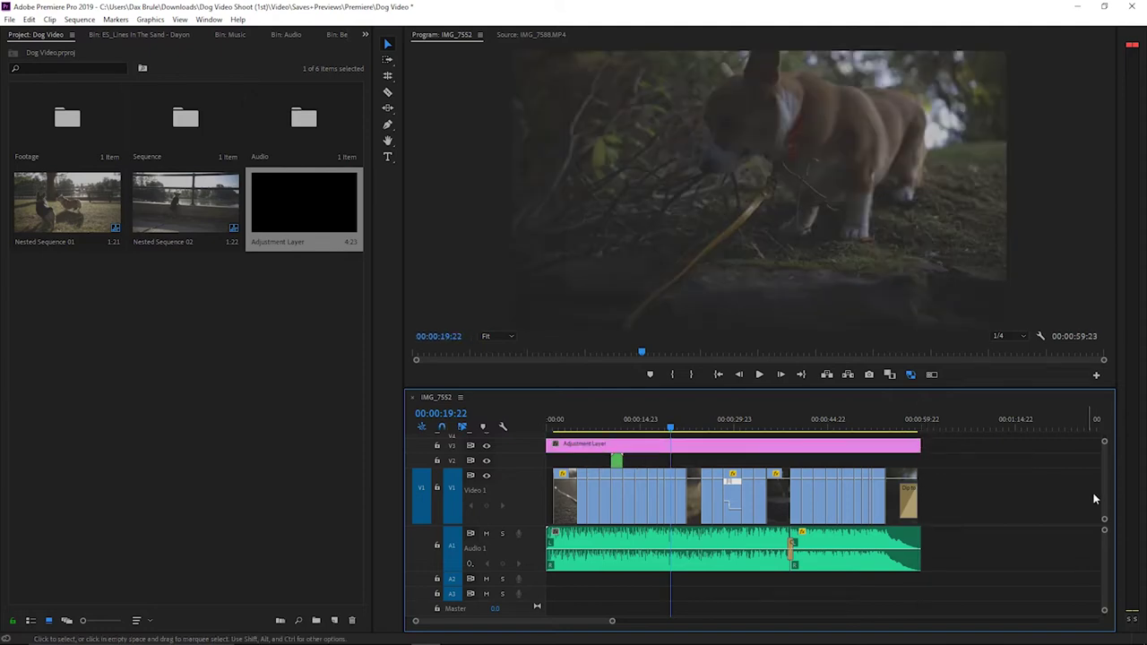
key("alt+Up")
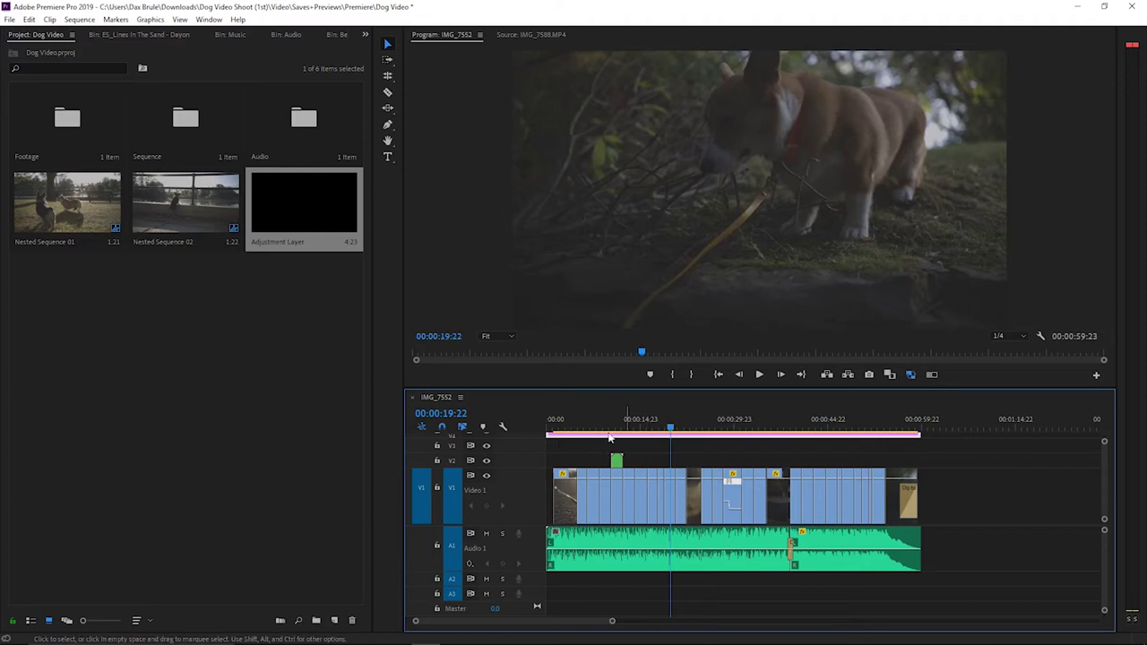
scroll(587, 459, "up", 1)
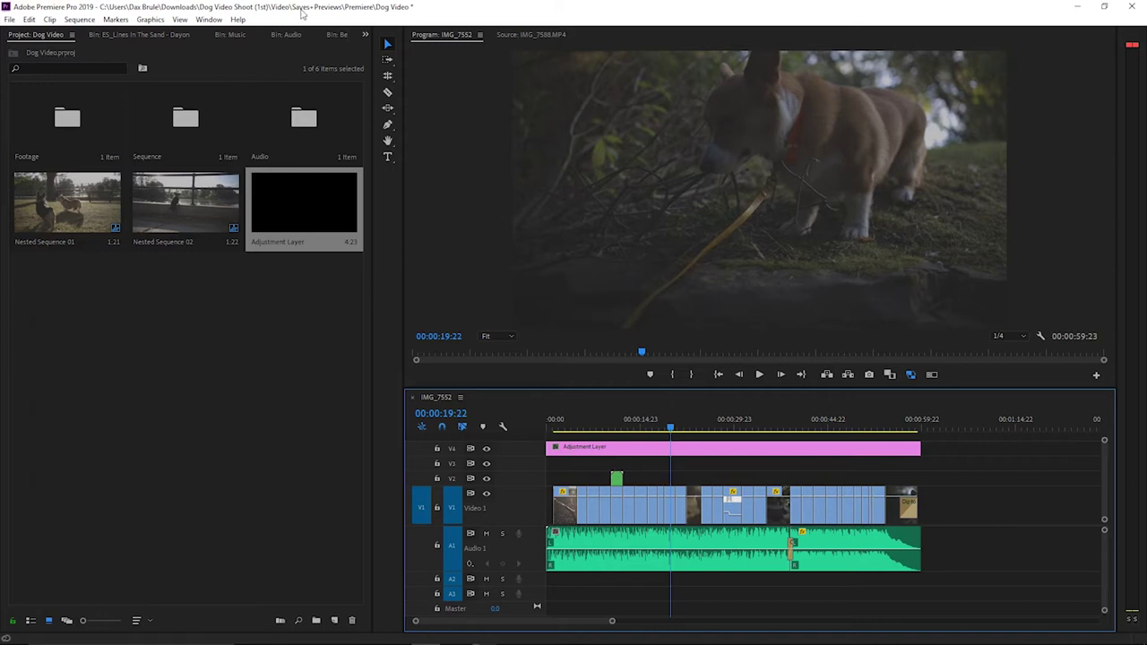
Reset the panels to the Editing workspace layout
left_click(209, 19)
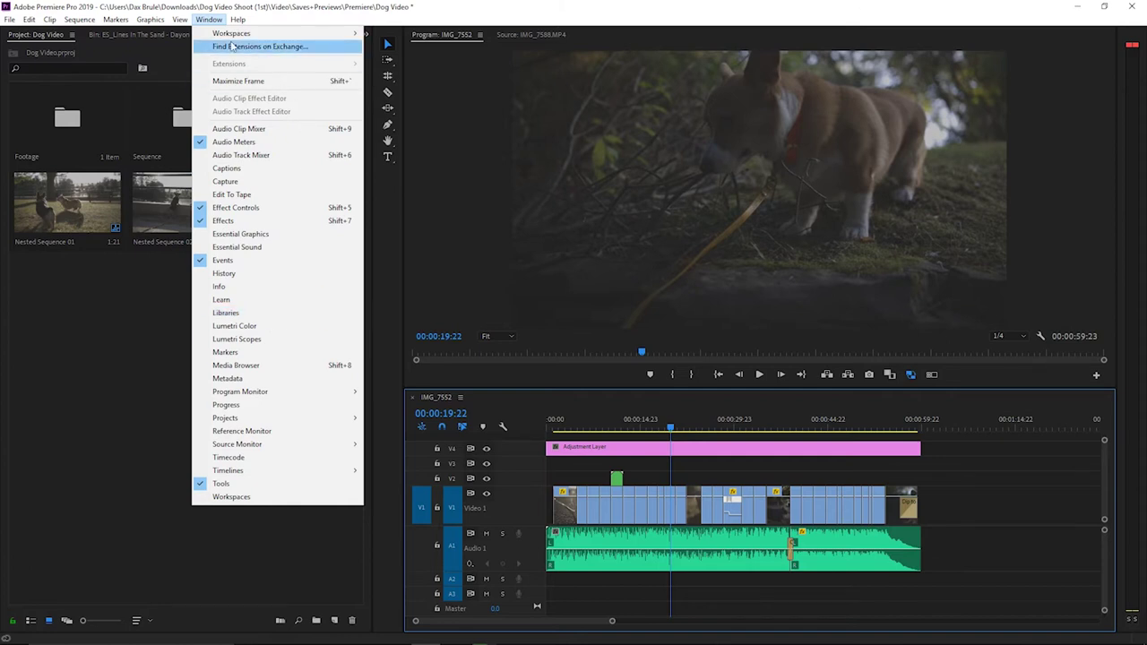
mouse_move(244, 36)
left_click(401, 88)
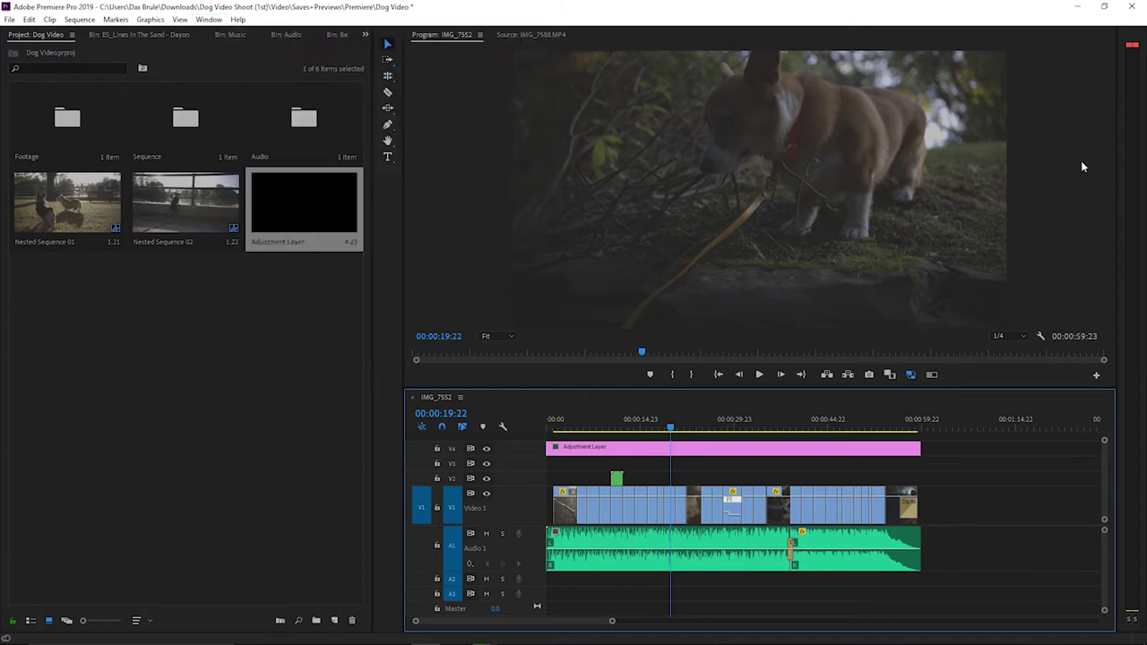
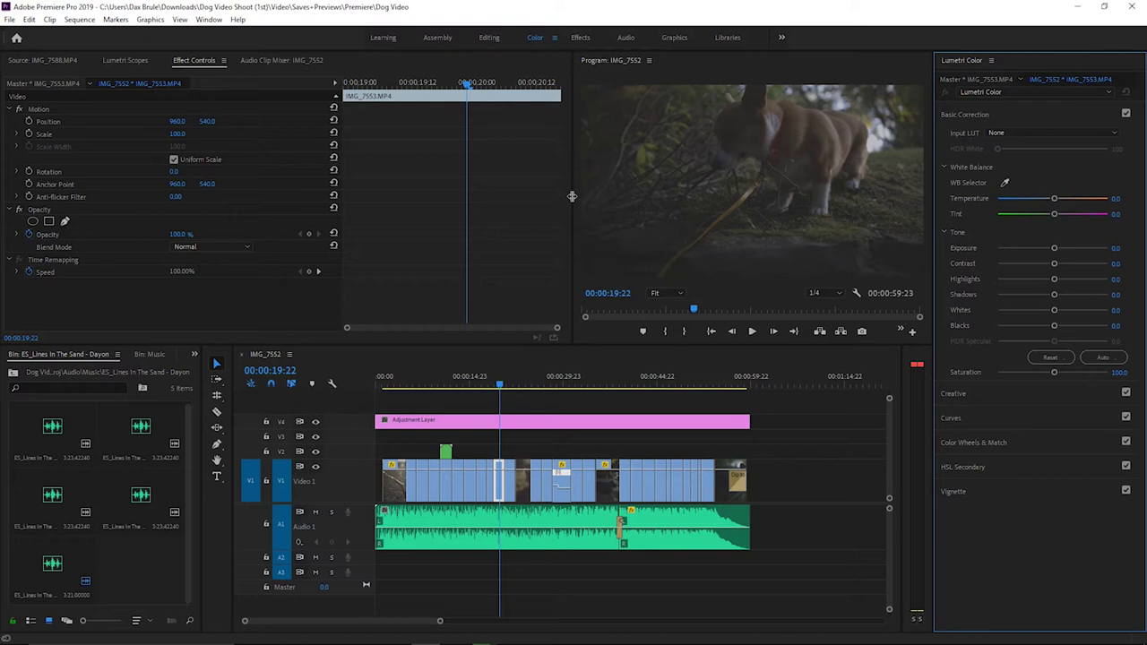
Enlarge the Program monitor and select the Adjustment Layer for grading
left_click_drag(571, 197, 397, 170)
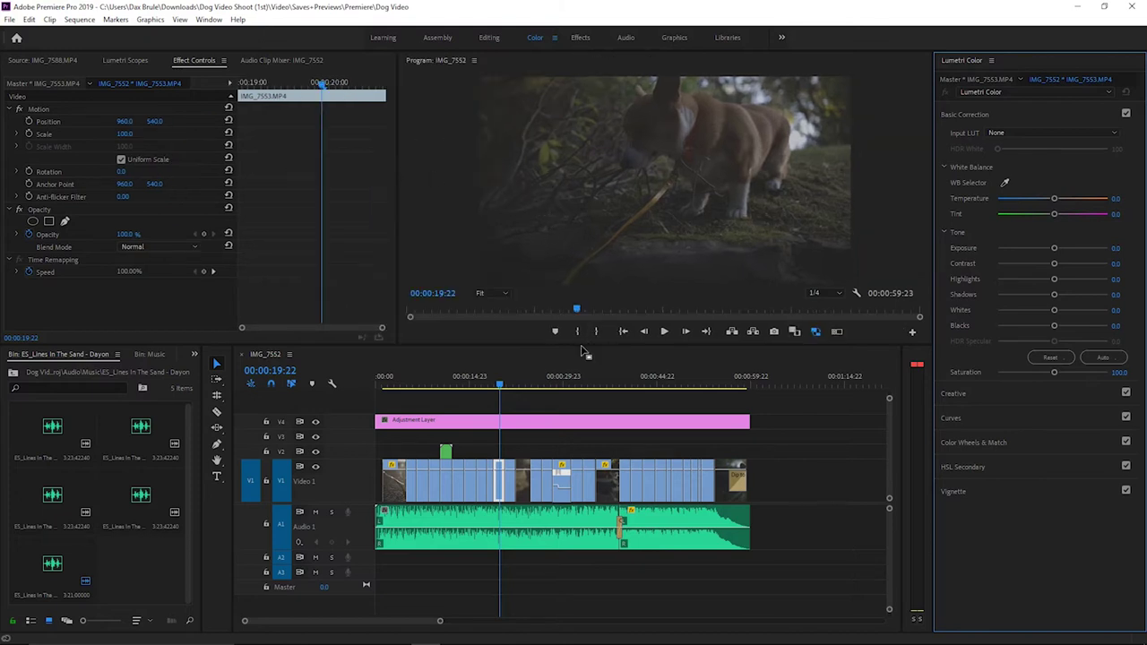
left_click_drag(582, 345, 568, 400)
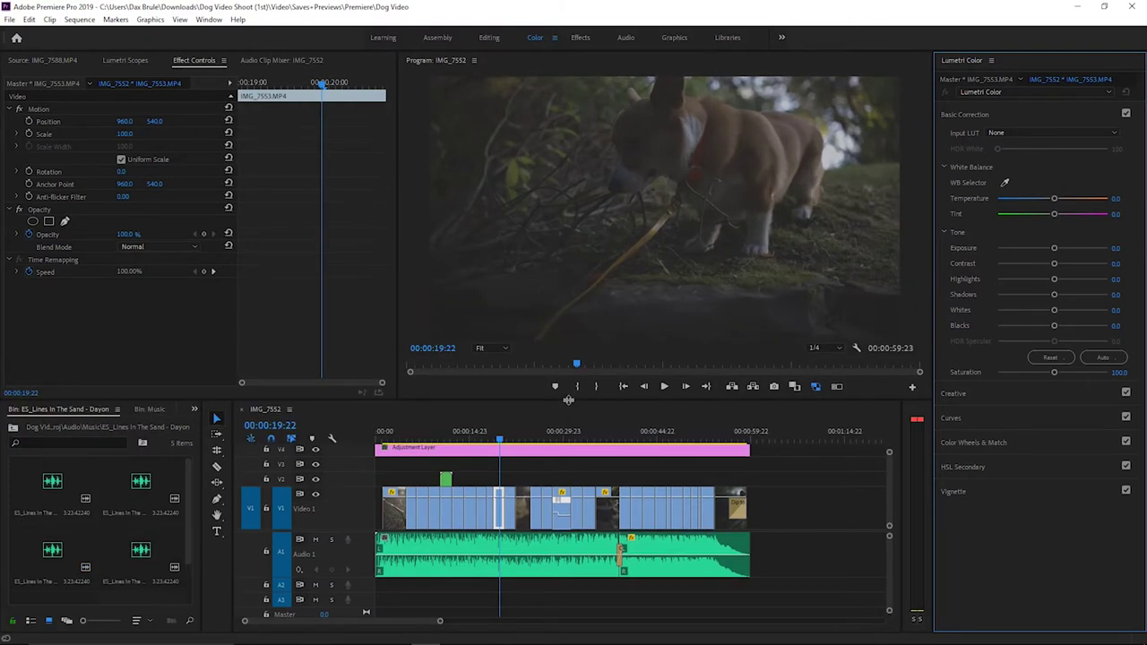
left_click(609, 448)
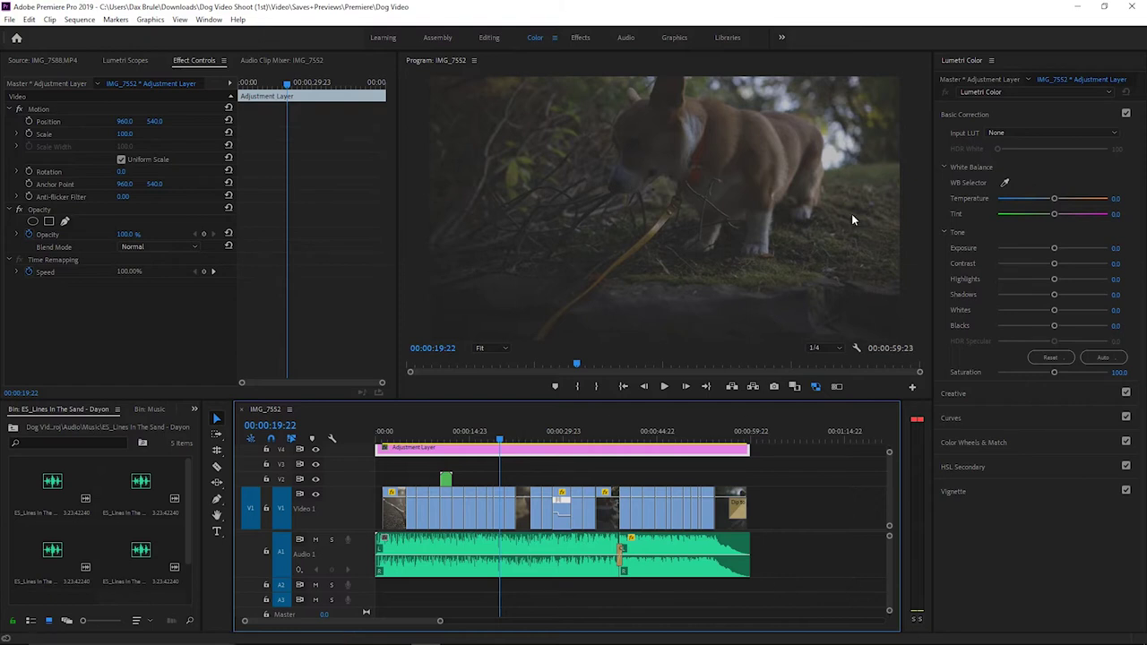
Try the ALEXA_Default, AlexaV3_K1S1 and AMIRA_Default input LUTs, then push Contrast to 100
left_click(1003, 134)
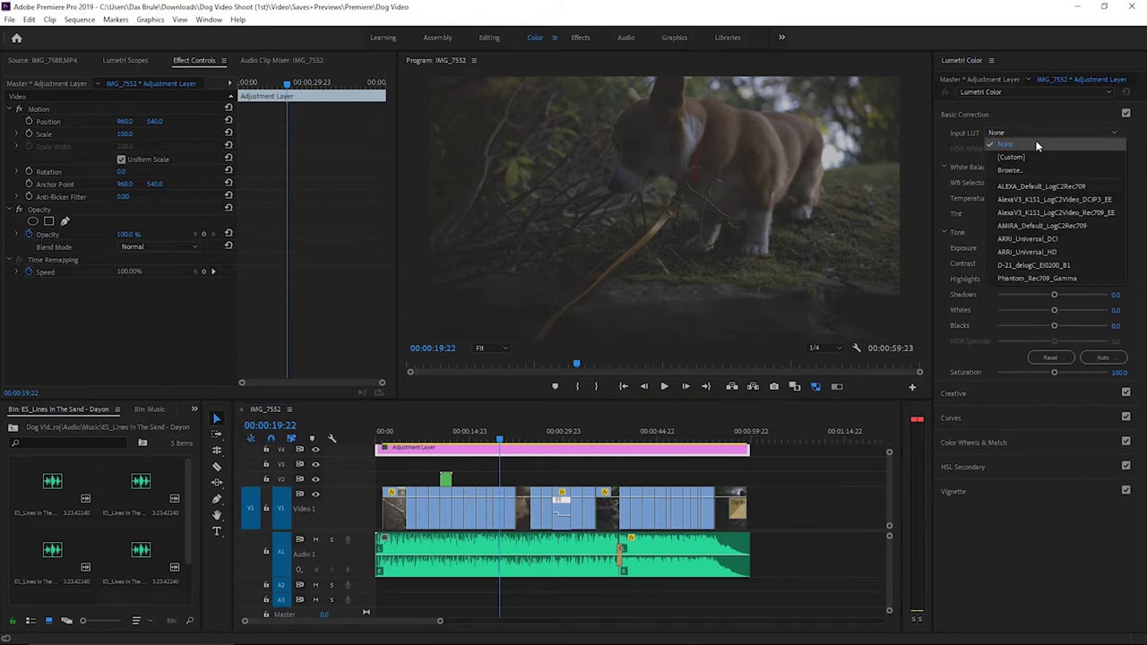
left_click(1004, 185)
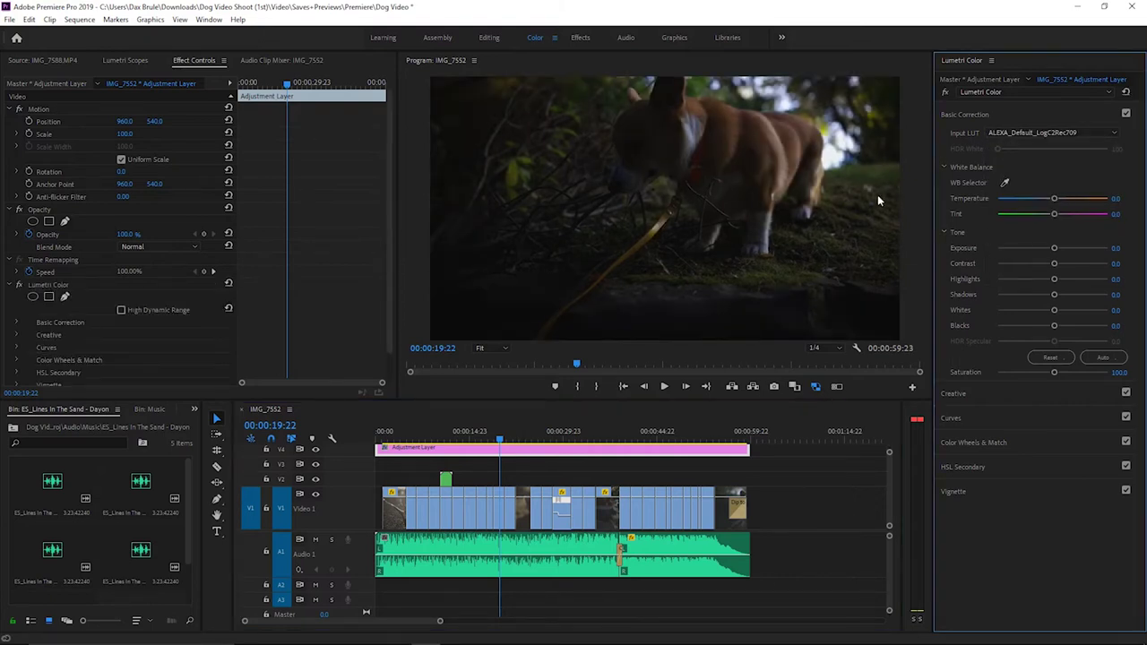
left_click(1017, 132)
left_click(1032, 216)
left_click(992, 132)
left_click(1017, 222)
left_click(526, 431)
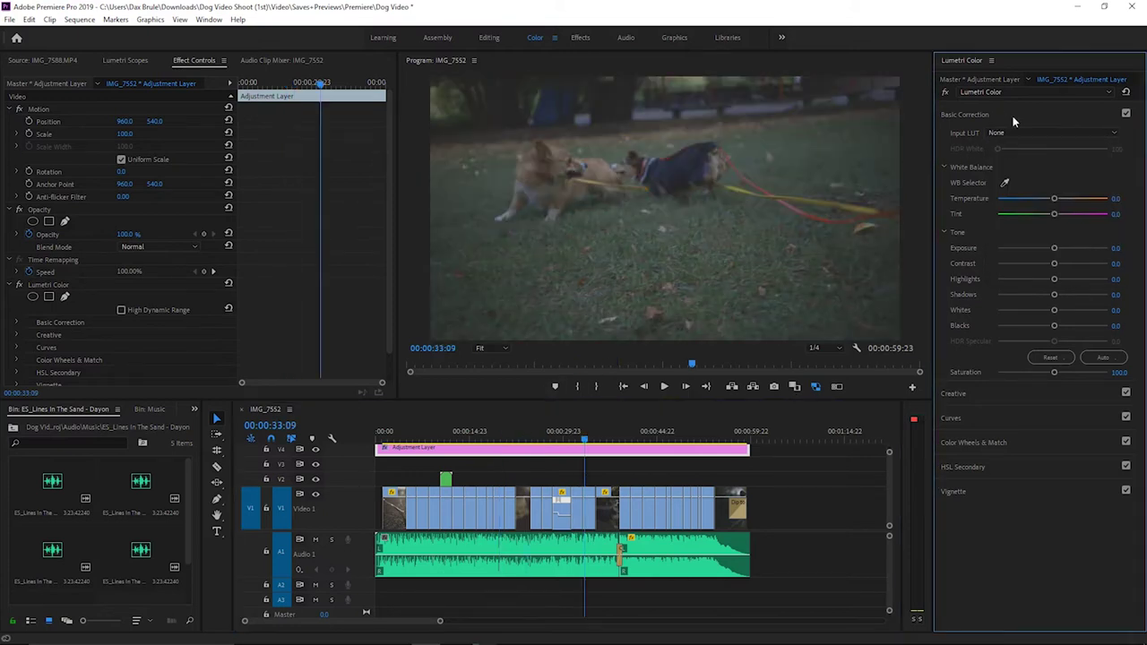
left_click_drag(1061, 262, 1126, 272)
Push Highlights to 100, darken Shadows, deepen Blacks to -31.9 and raise Exposure to 0.4
left_click_drag(1054, 284, 1110, 283)
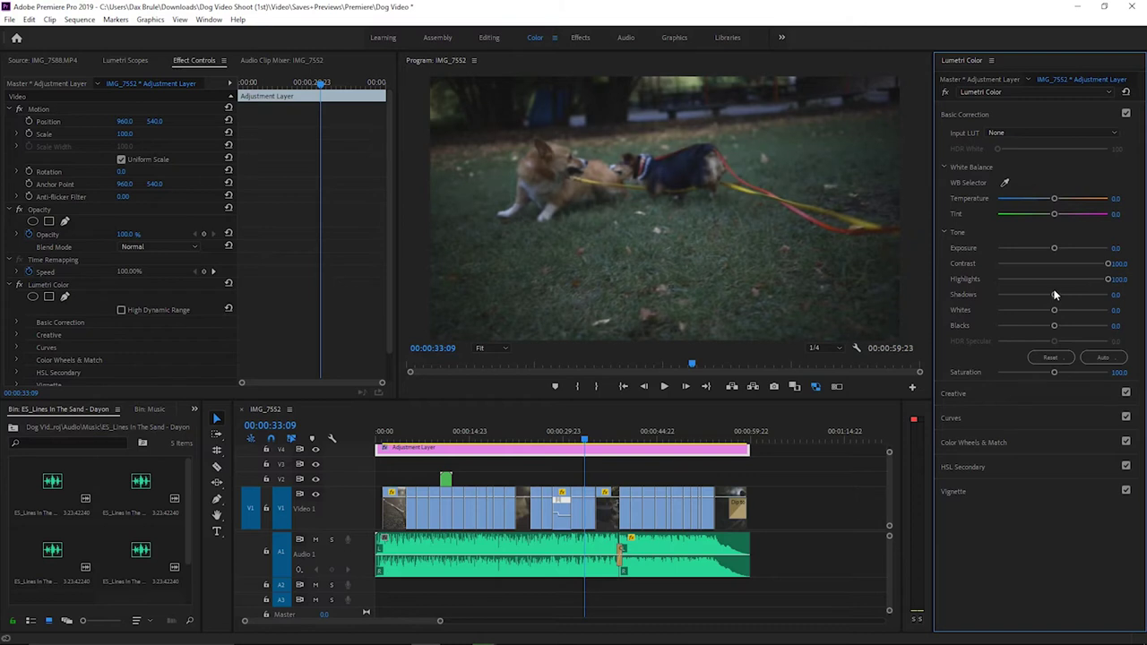
mouse_move(1028, 296)
left_mouse_down()
mouse_move(1003, 301)
mouse_move(1025, 299)
mouse_move(1014, 298)
left_mouse_up()
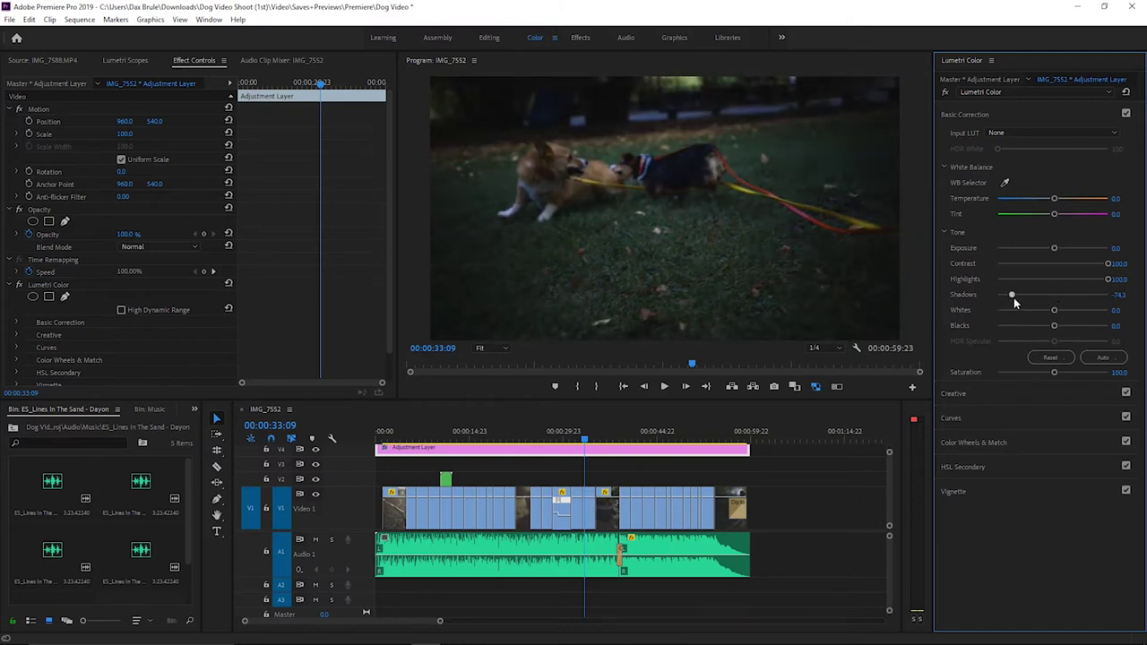
left_click_drag(1078, 313, 1035, 327)
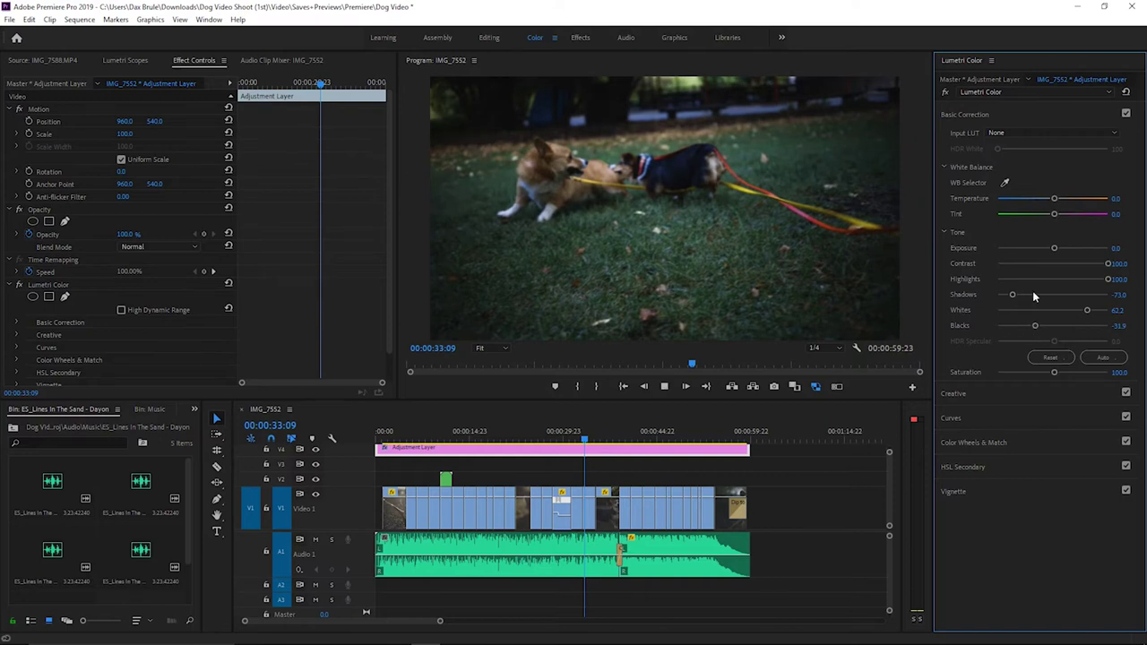
left_click_drag(1054, 247, 1057, 250)
key("space")
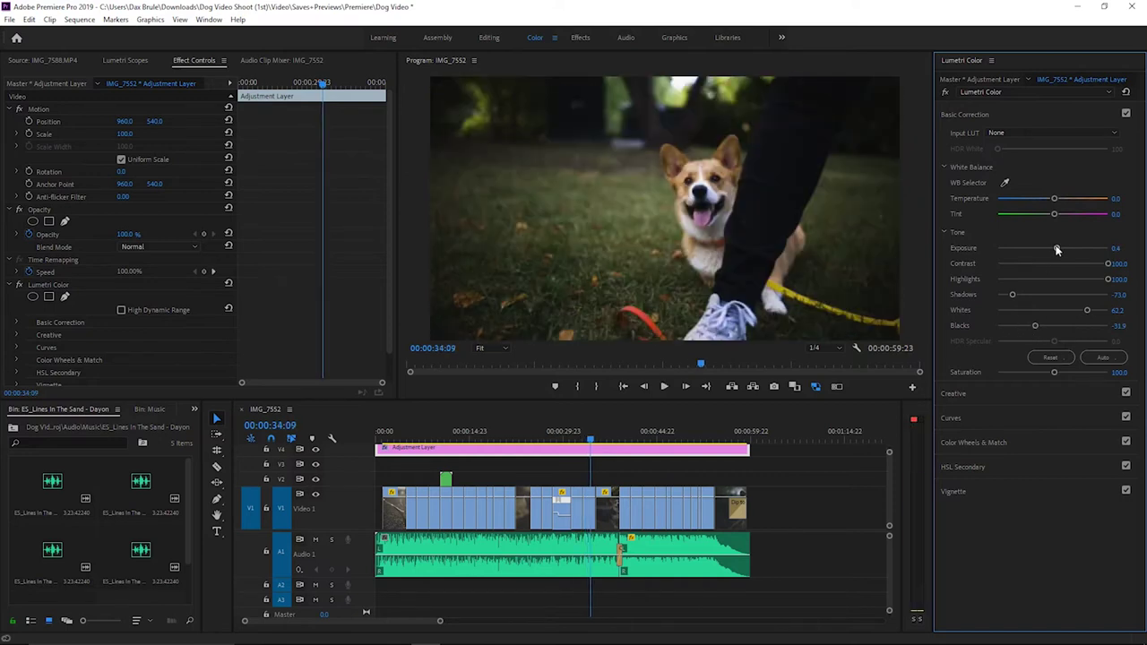
Warm Temperature to 43.8, pull Whites to 48.1 and lift Shadows to -23.2
left_click_drag(1051, 207, 1055, 210)
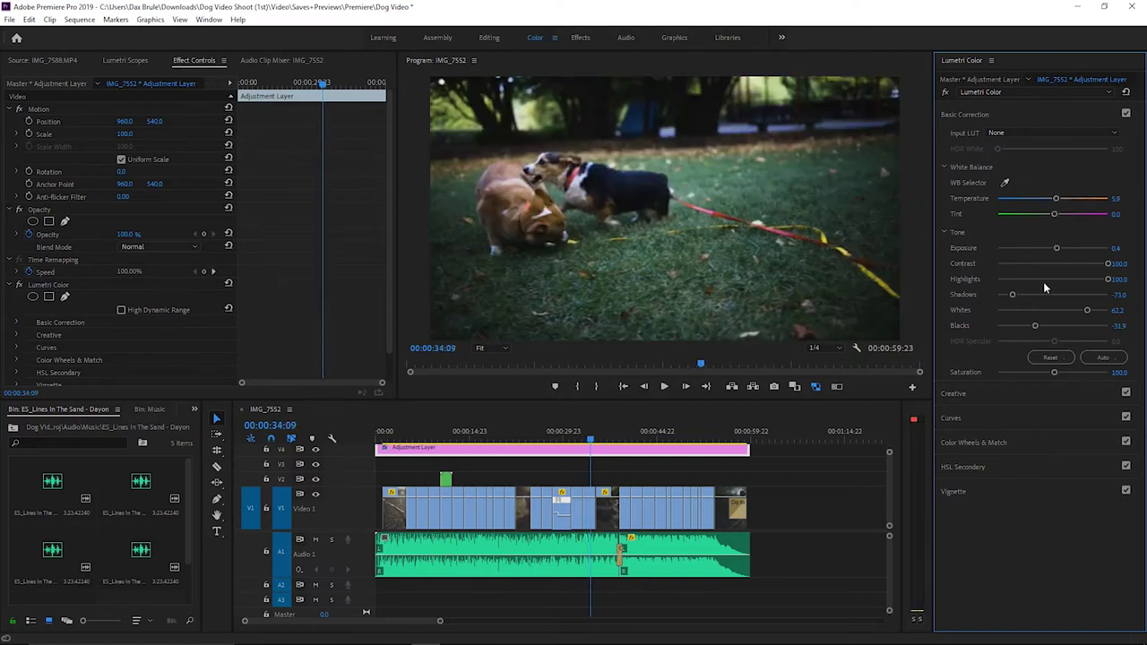
left_click_drag(1084, 311, 1079, 311)
left_click_drag(1055, 201, 1076, 199)
left_click(603, 439)
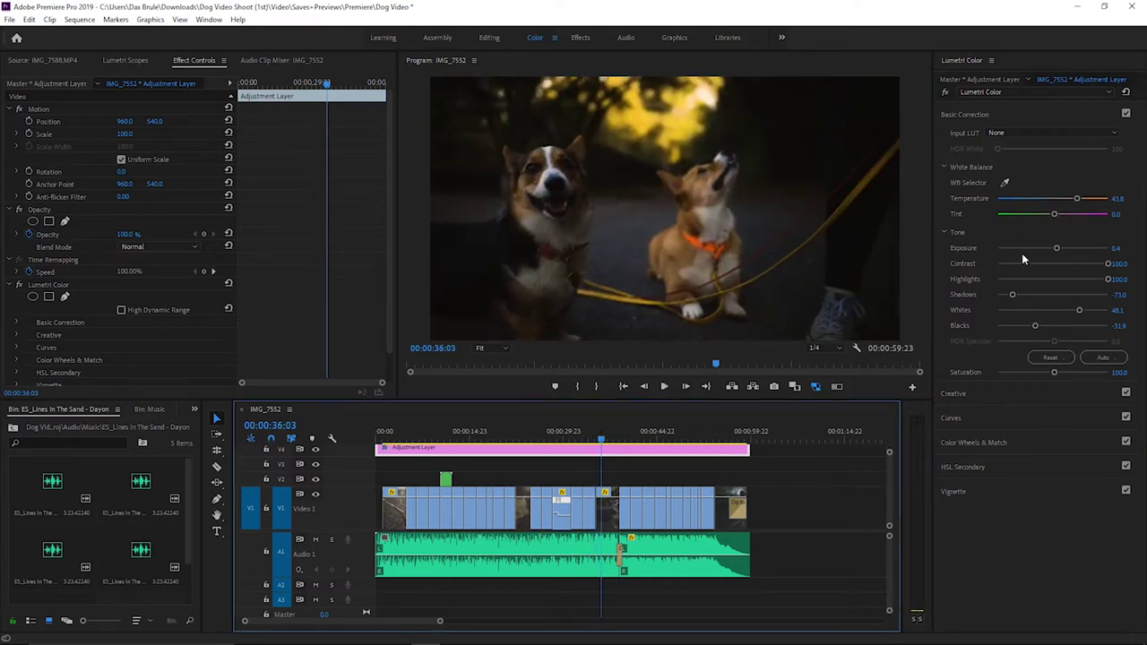
left_click_drag(1012, 295, 1039, 296)
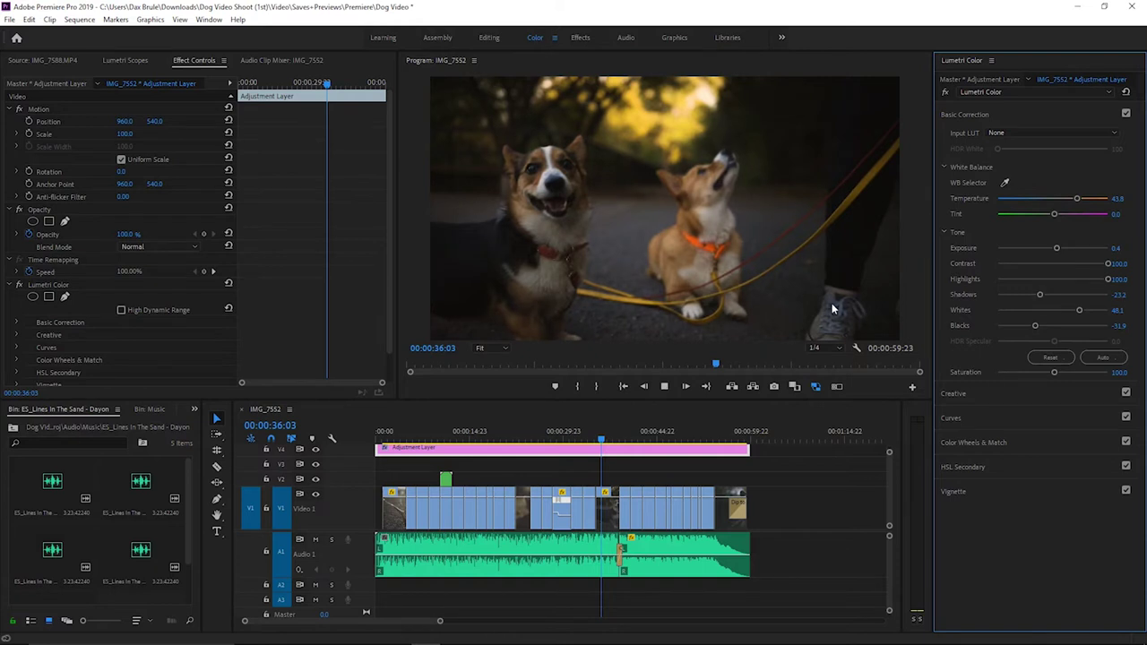
left_click(664, 386)
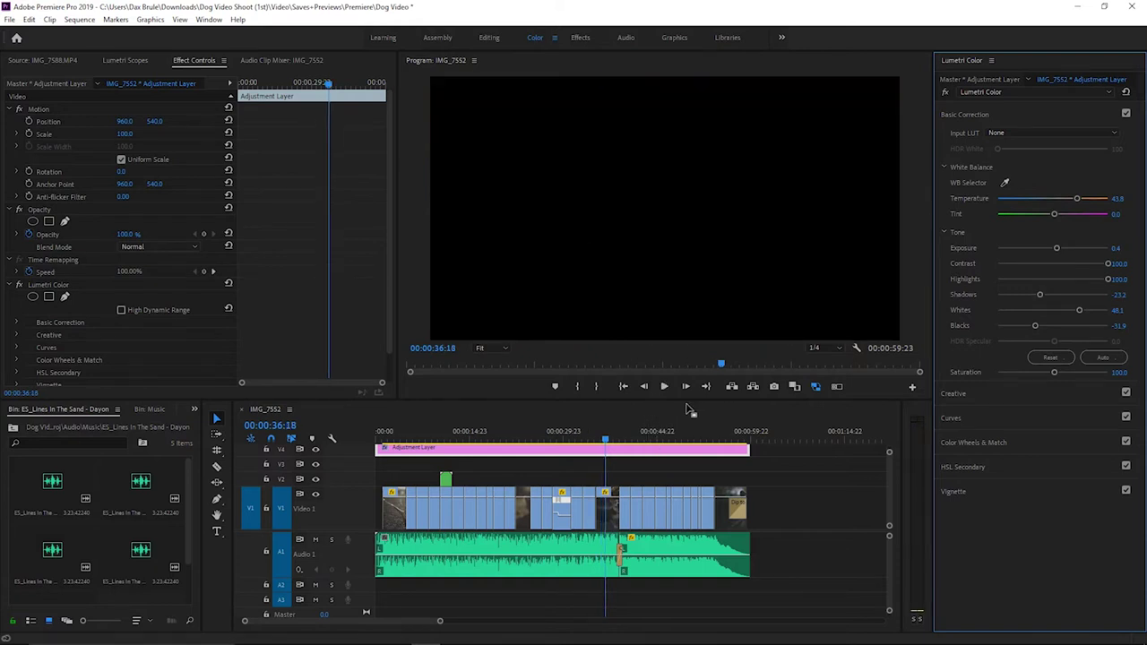
Check the shot at 00:00:39:09, then collapse Basic Correction and expand Creative
left_click(623, 435)
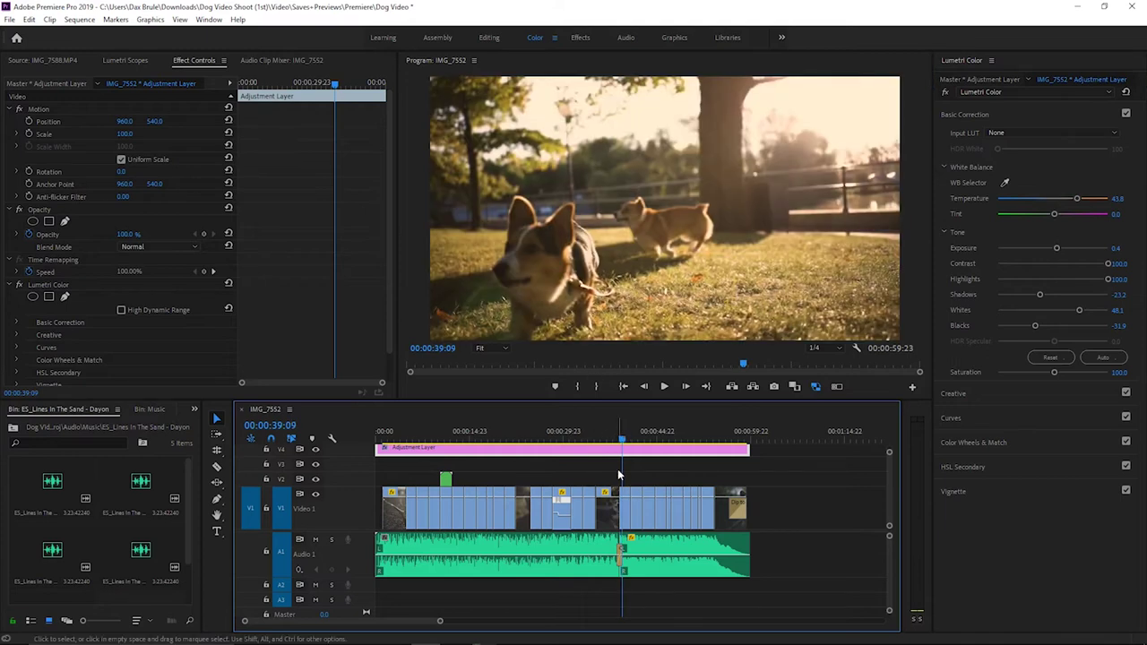
left_click(625, 518)
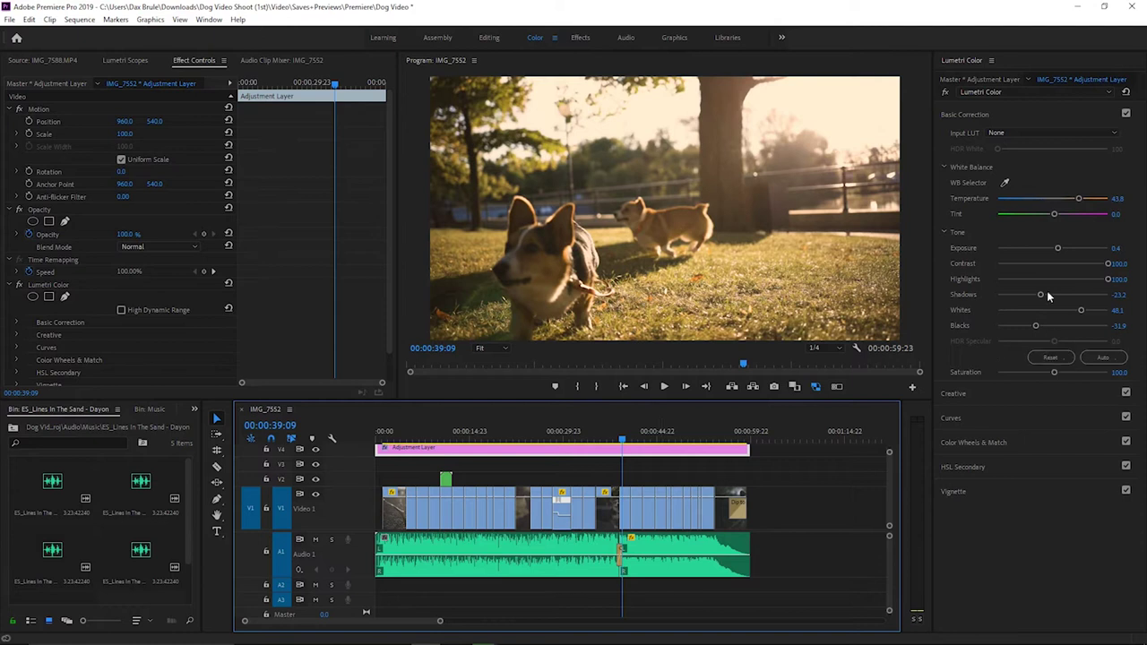
left_click(985, 116)
left_click(967, 139)
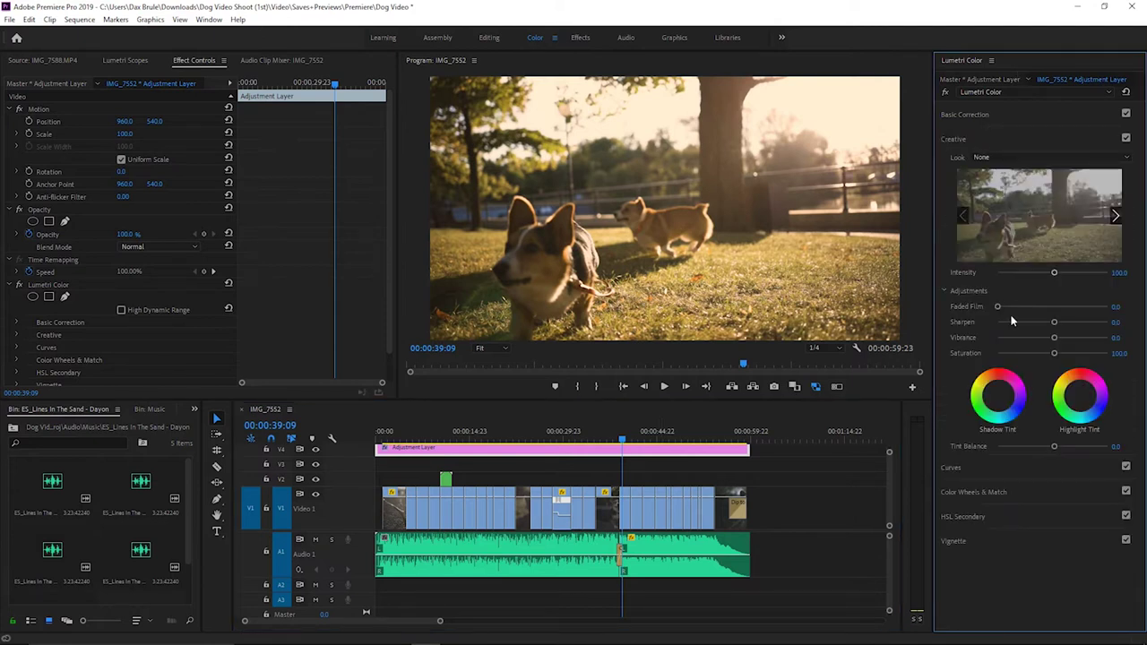
Set Creative Saturation to 114.6, add a slight Highlight Tint, then deselect the clip
left_click_drag(1054, 353, 1061, 354)
left_click_drag(1079, 395, 1078, 391)
left_click_drag(621, 438, 731, 434)
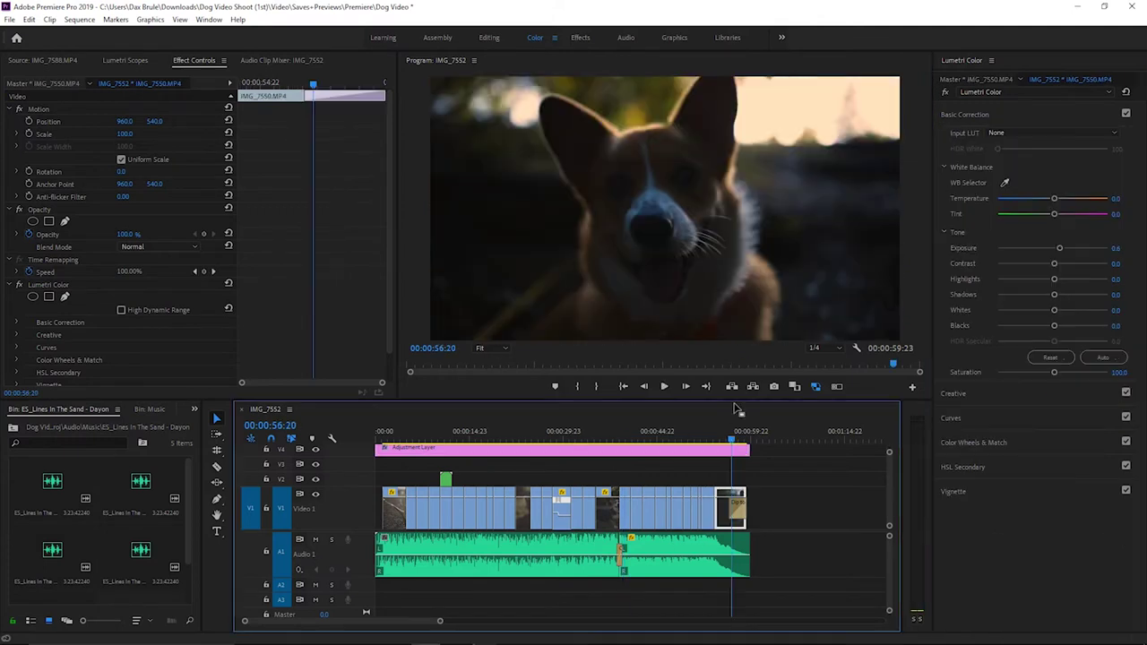
right_click(975, 63)
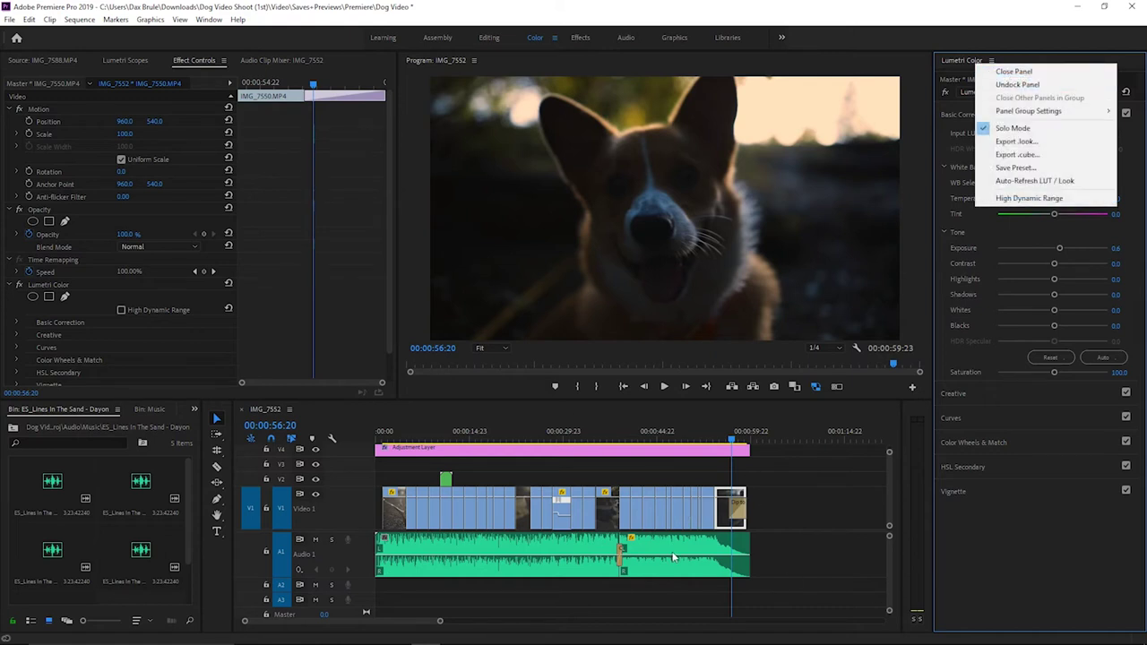
left_click(760, 455)
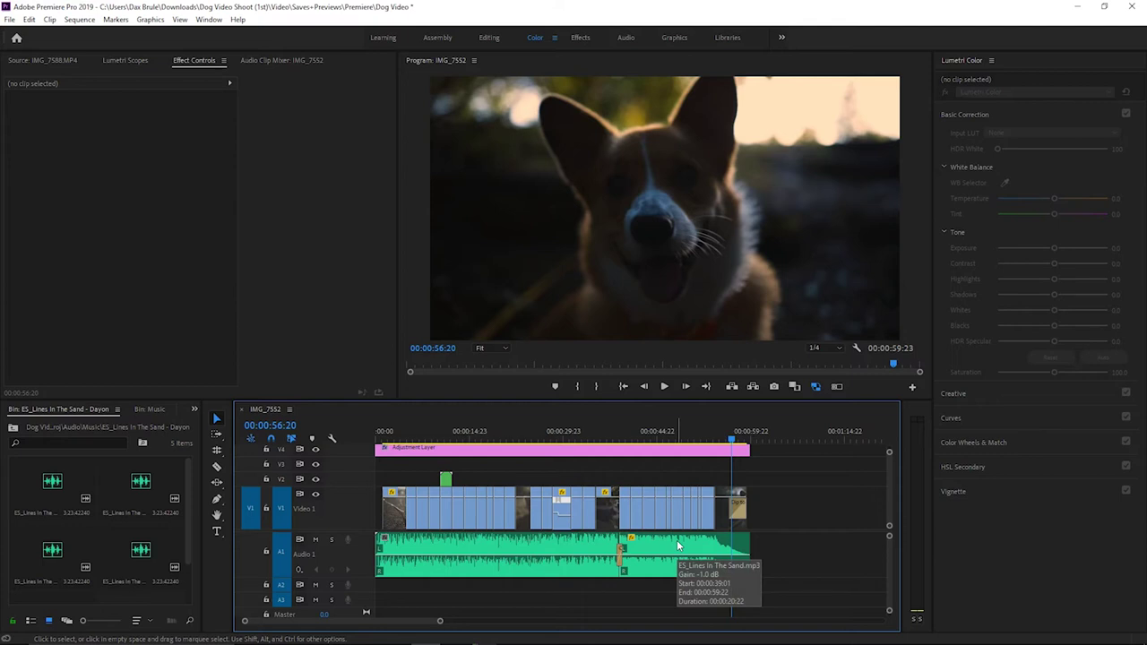
Save the project and move the playhead to the THANKS FOR WATCHING! end title
key("Home")
left_click(9, 19)
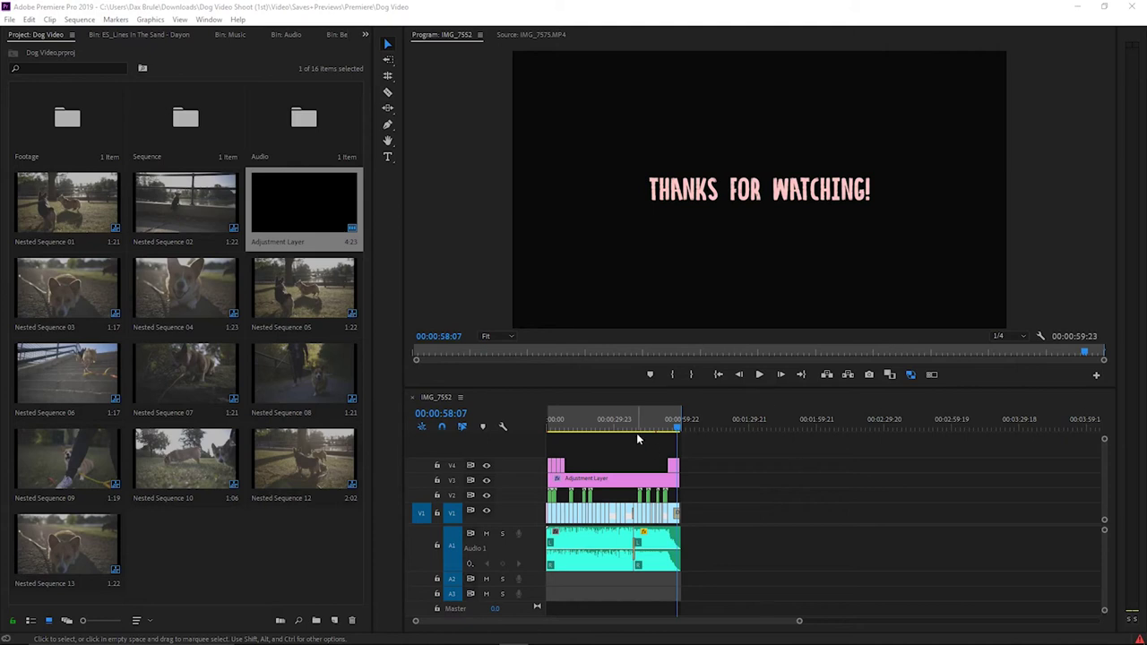
left_click_drag(637, 433, 666, 413)
left_click_drag(801, 622, 653, 618)
left_click(914, 424)
left_click_drag(914, 425, 973, 417)
Zoom in on the sequence end and trim the music to finish with the video
left_click_drag(541, 620, 488, 621)
left_click_drag(735, 421, 575, 554)
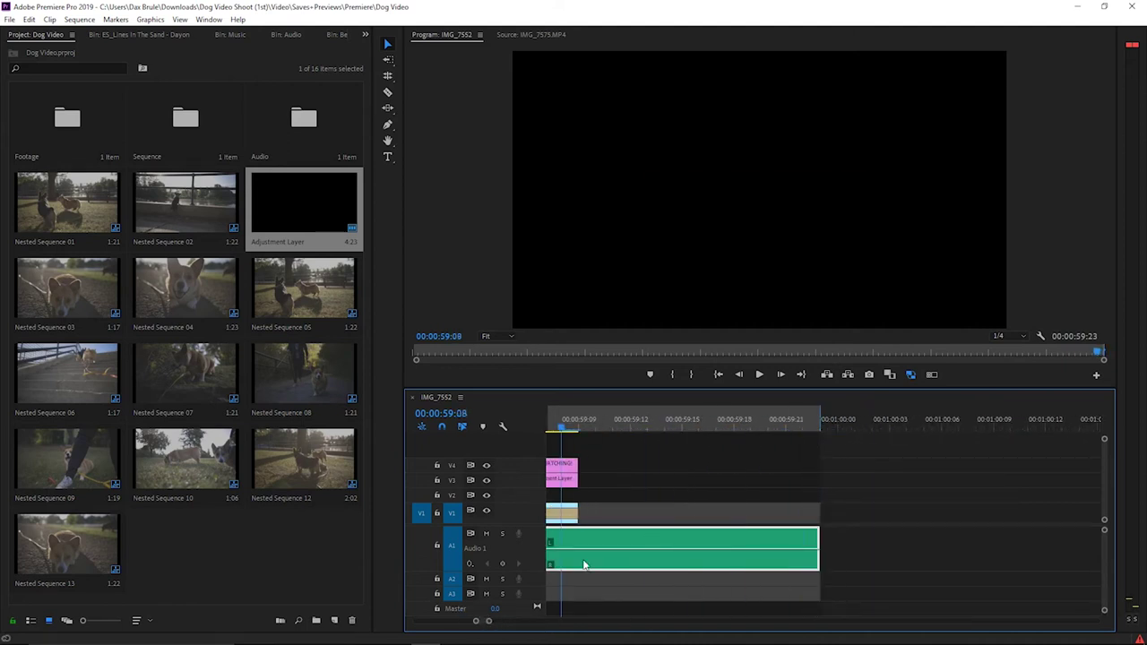
left_click_drag(735, 417, 573, 430)
left_click_drag(819, 549, 578, 549)
key("equal")
key("equal")
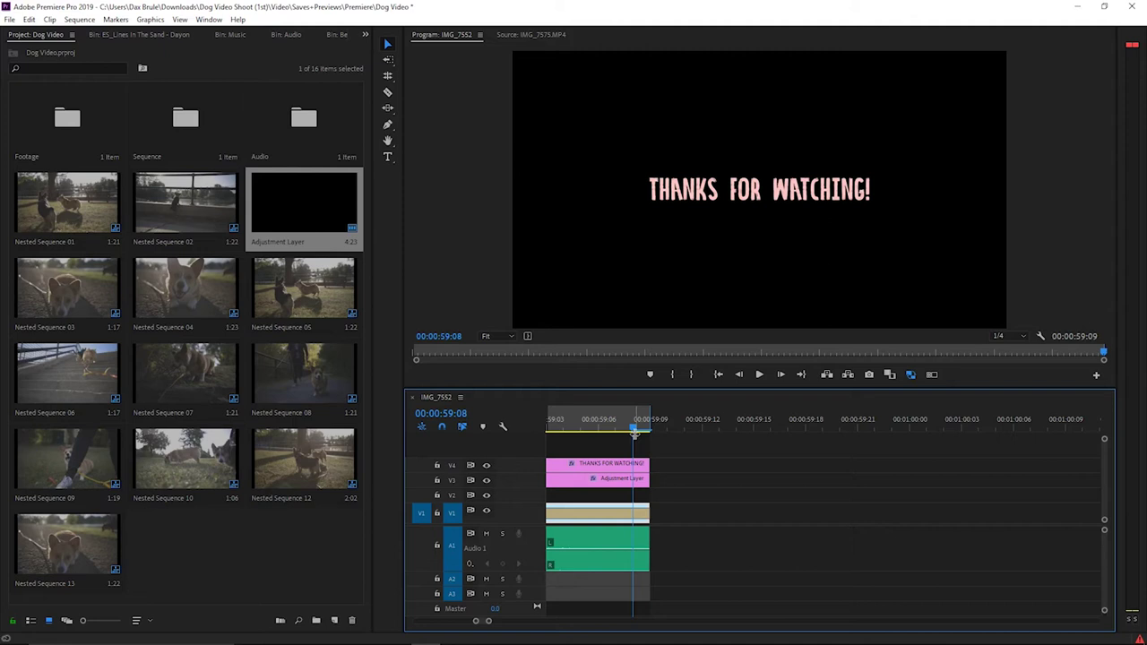
Mark the sequence Out point on the last title frame at 00:00:59:08
left_click(115, 19)
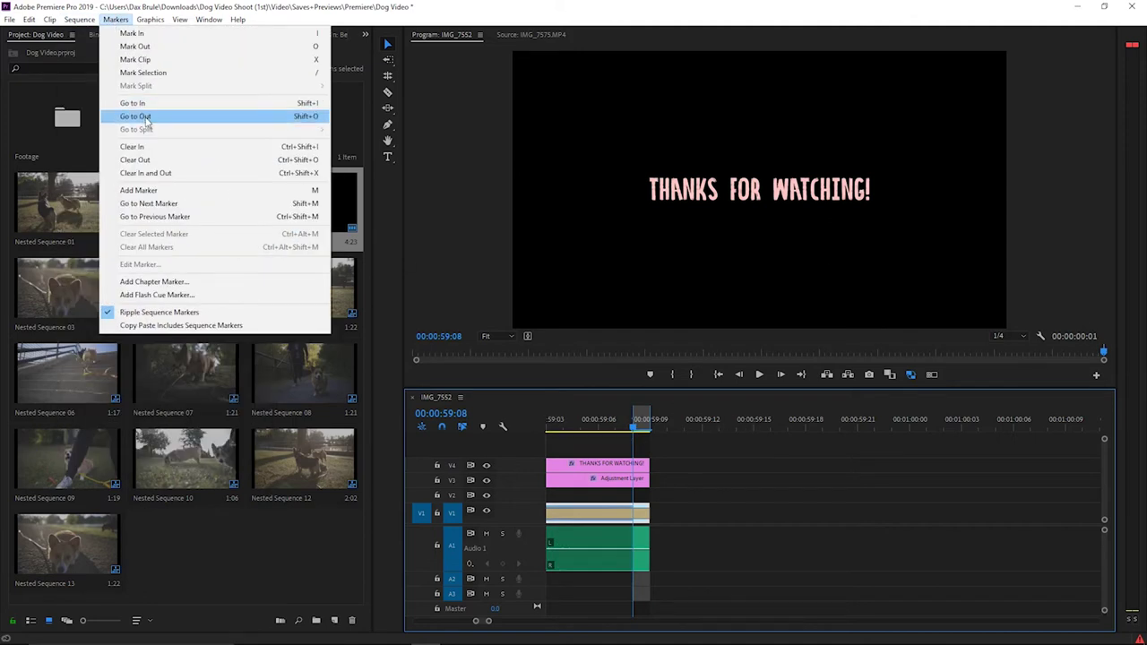
left_click(148, 46)
left_click_drag(642, 428, 667, 428)
key("o")
left_click(705, 425)
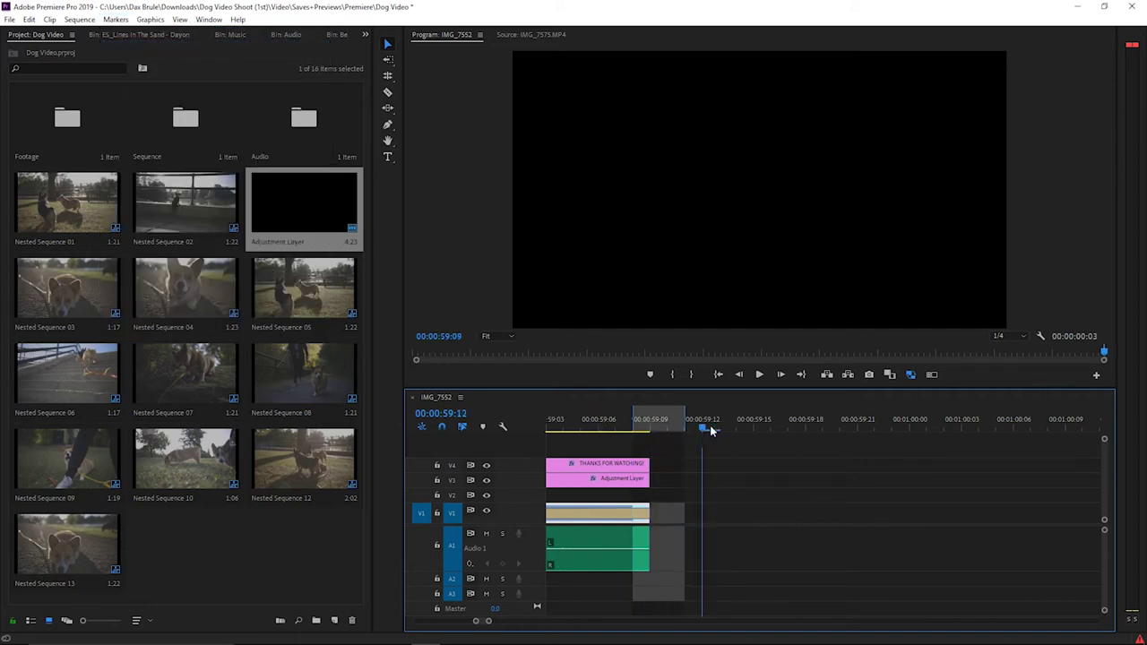
key("o")
left_click(636, 426)
key("o")
Zoom the timeline out to show the whole sequence with the playhead at the start
left_click_drag(488, 620, 702, 620)
key("Home")
key("i")
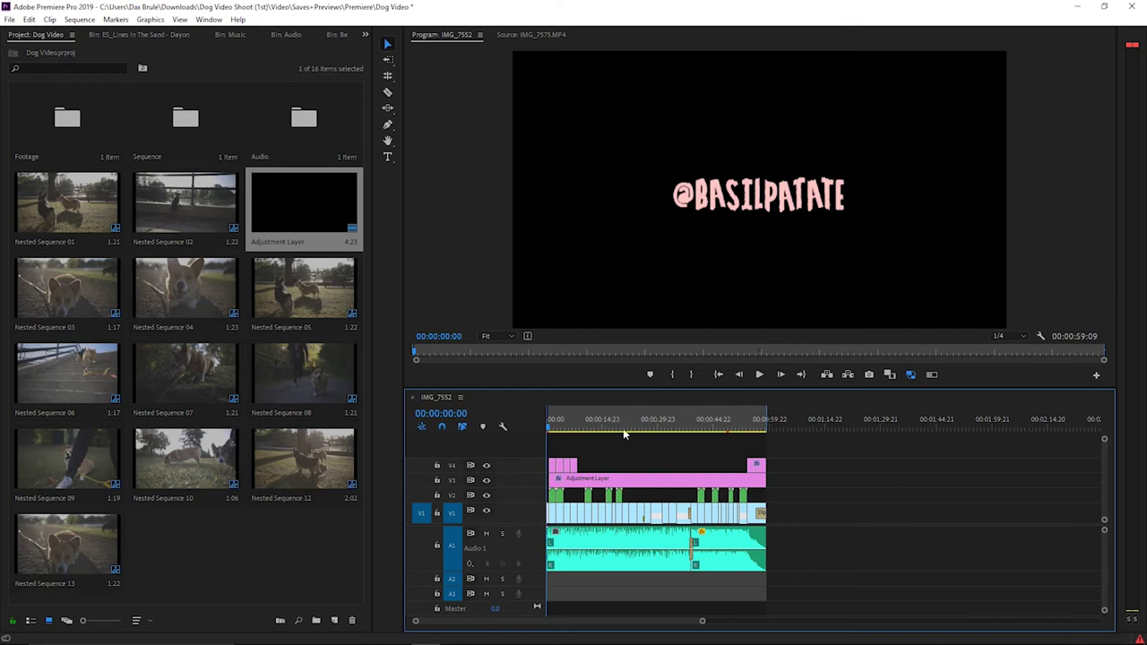
Open File > Export > Media to bring up H.264 Export Settings for the sequence
left_click(9, 19)
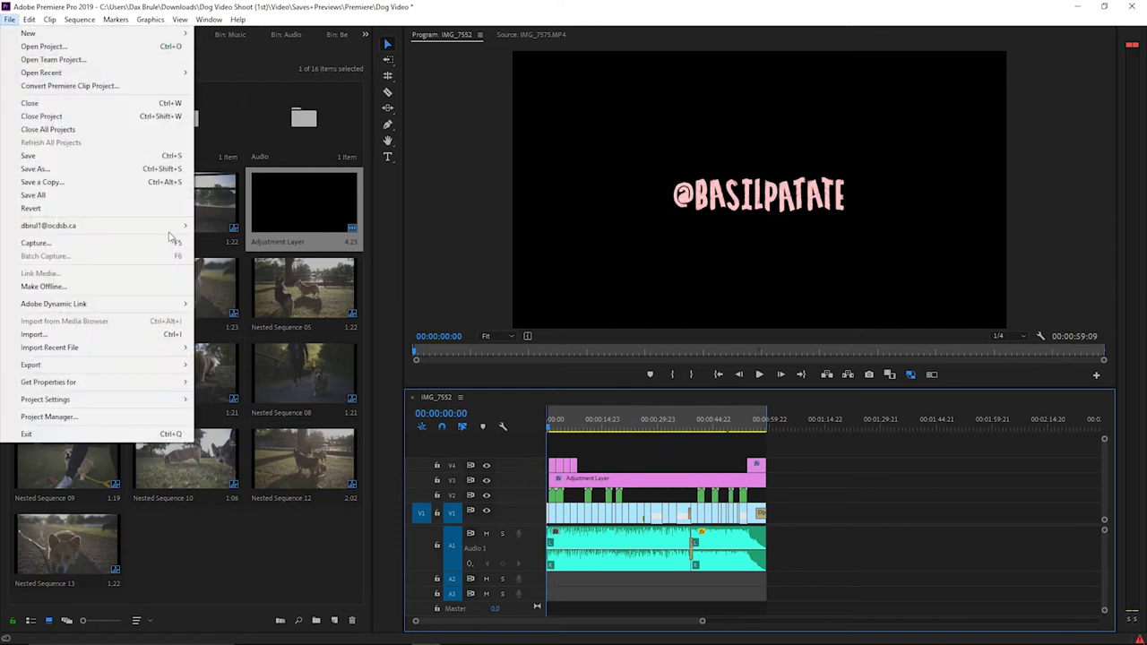
mouse_move(150, 369)
left_click(222, 365)
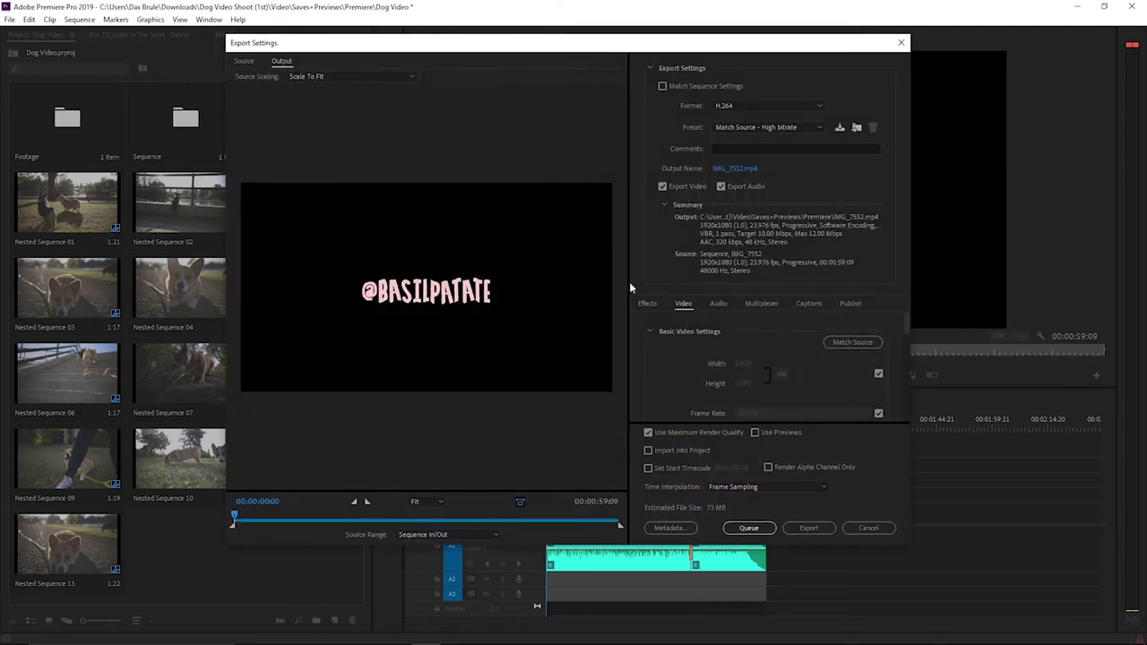
left_click(901, 42)
left_click(8, 20)
mouse_move(135, 365)
left_click(240, 365)
left_click(730, 168)
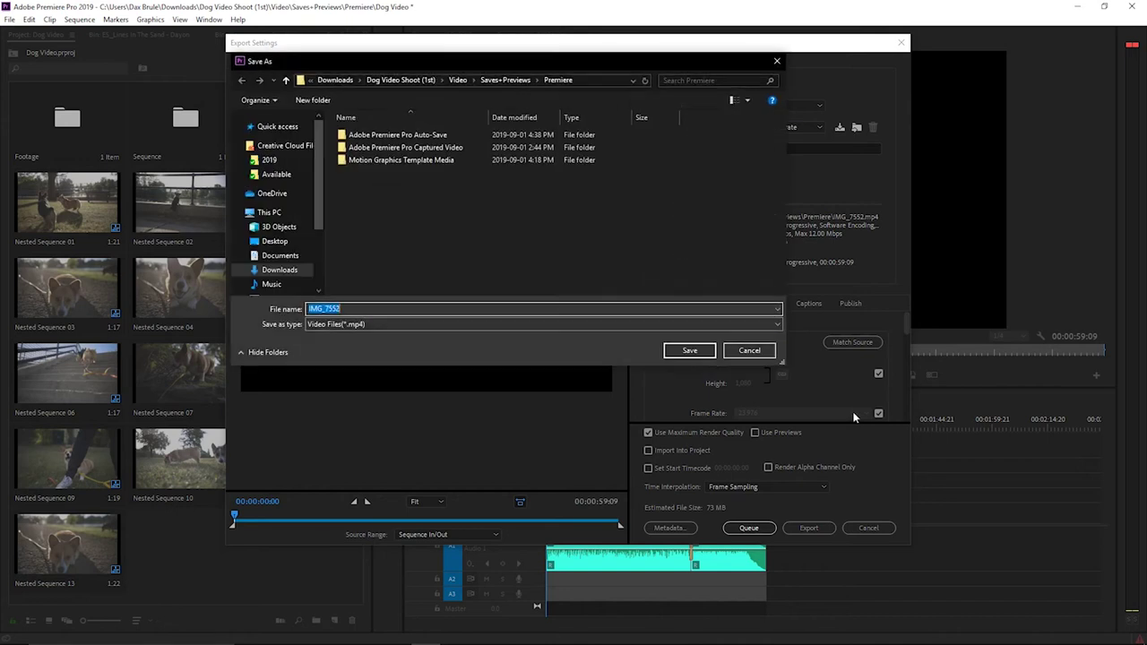
Browse to Downloads > Dog Video Shoot (1st) > Video > Finals > Exports as the save location
key("Escape")
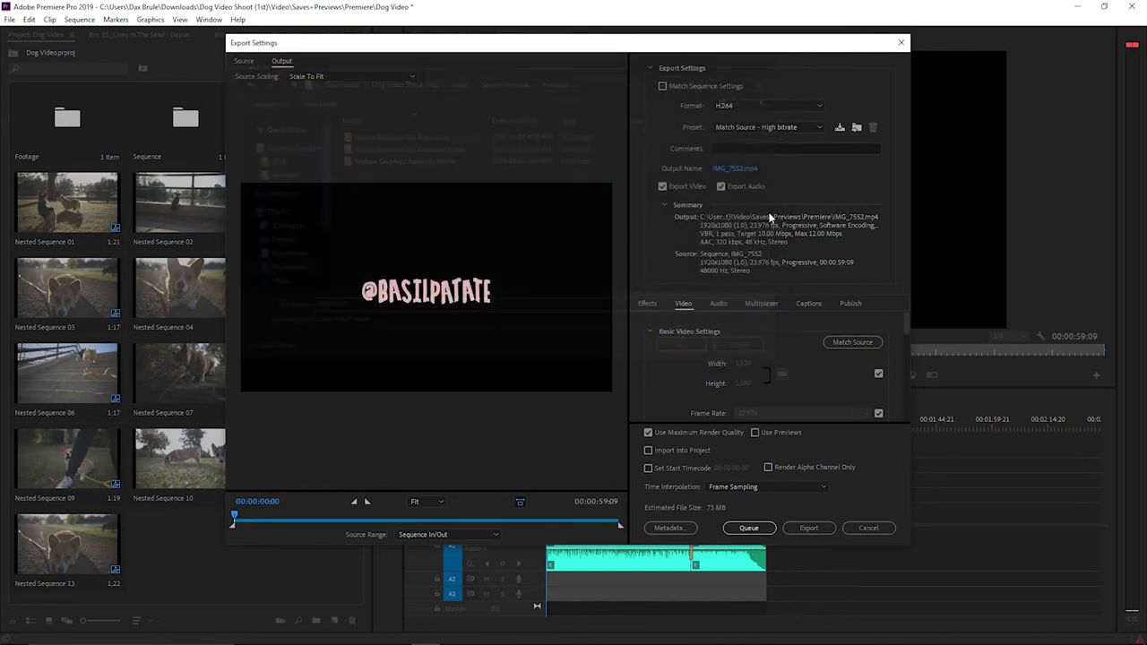
left_click(731, 169)
left_click(279, 255)
left_click(279, 269)
left_click(425, 136)
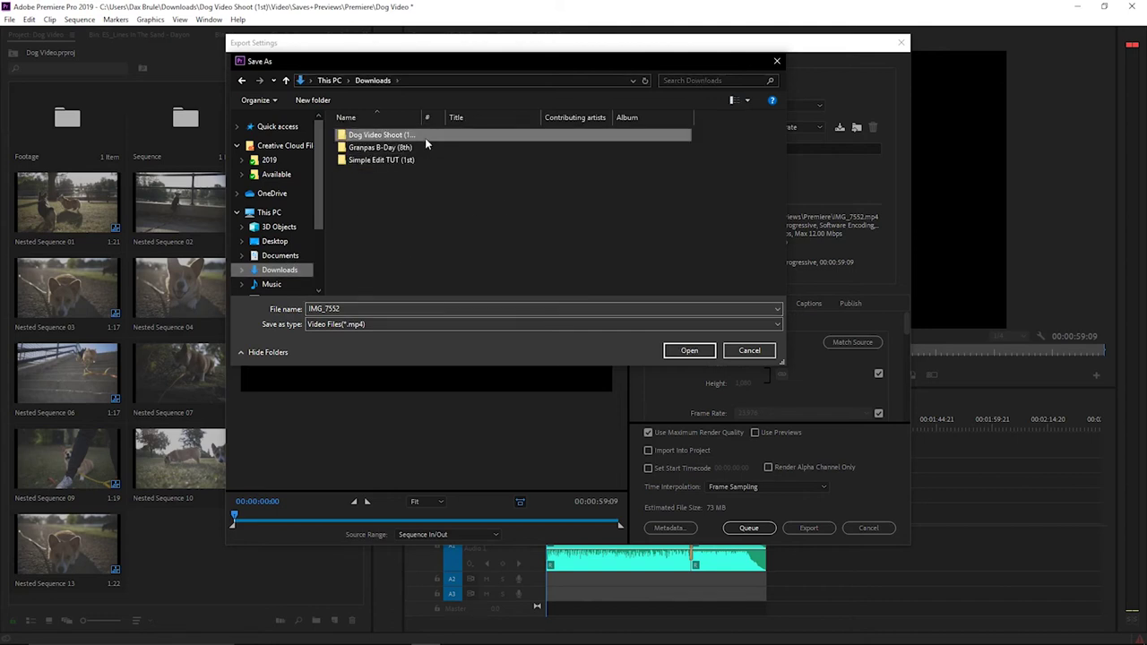
double_click(427, 138)
double_click(421, 136)
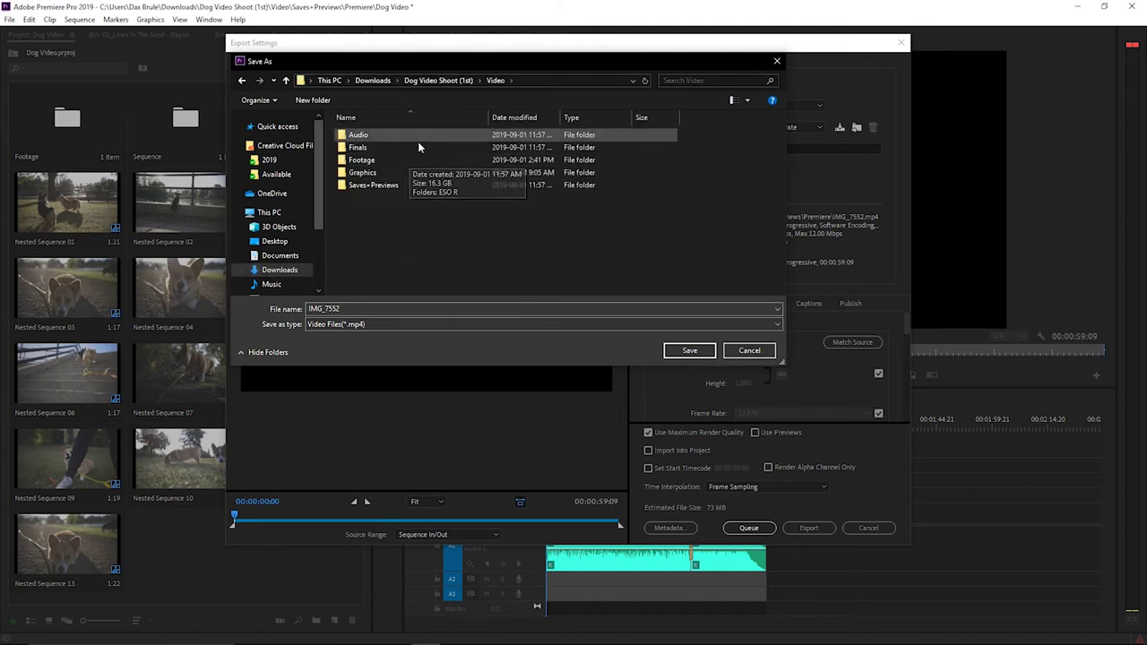
left_click(385, 147)
double_click(409, 147)
left_click(401, 135)
double_click(400, 134)
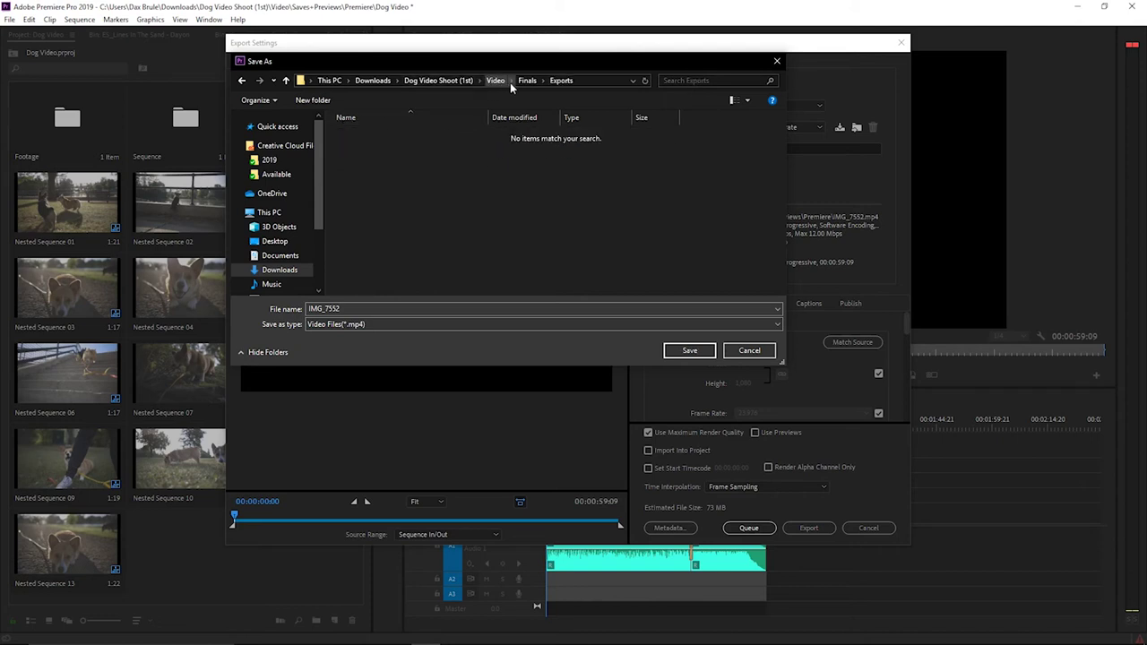
Name the exported file Dog Video Basil.mp4 and confirm
double_click(397, 308)
type("Dog Video Basi")
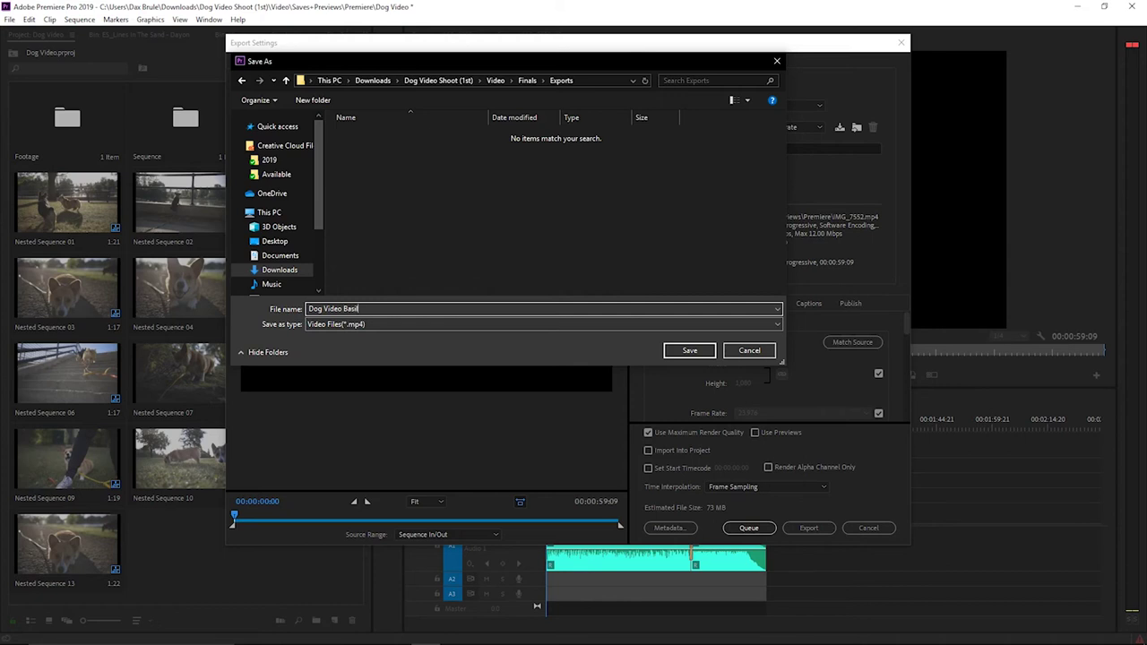
key("Return")
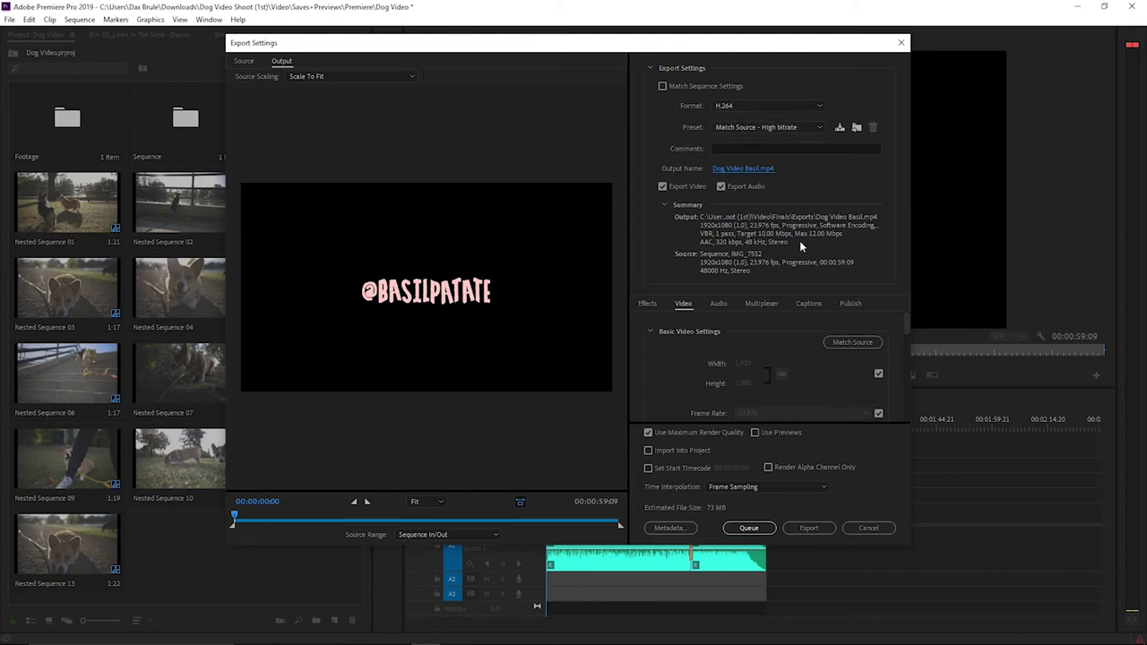
left_click(737, 127)
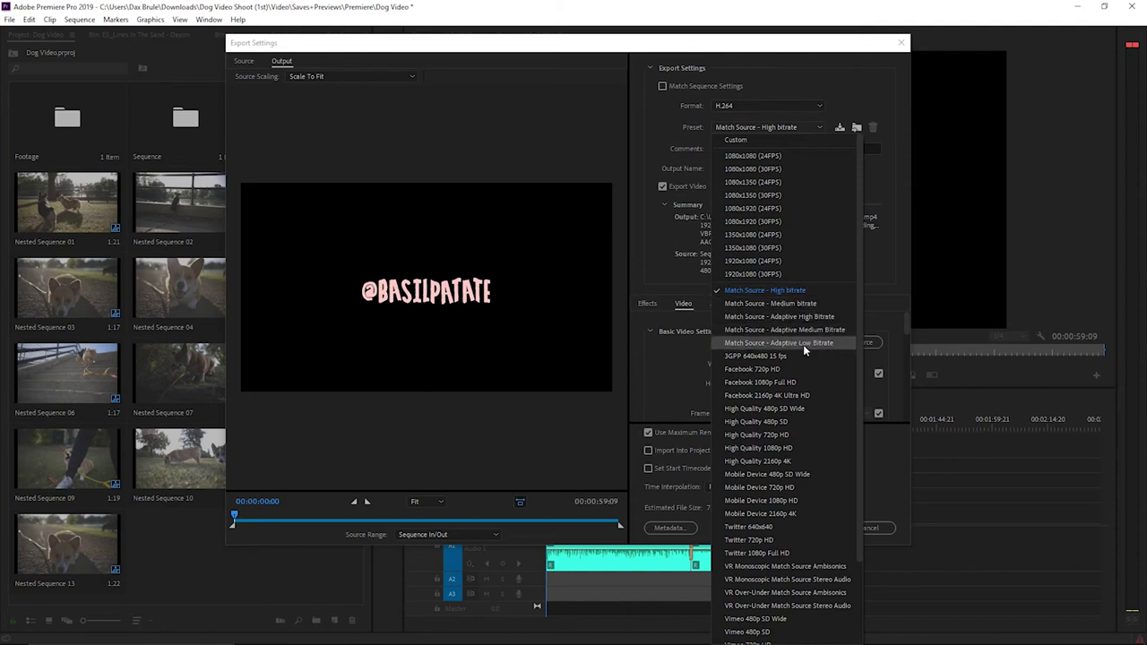
Pick the 1920x1080 (24FPS) preset, giving CBR 40 Mbps at about 285 MB
scroll(809, 390, "down", 3)
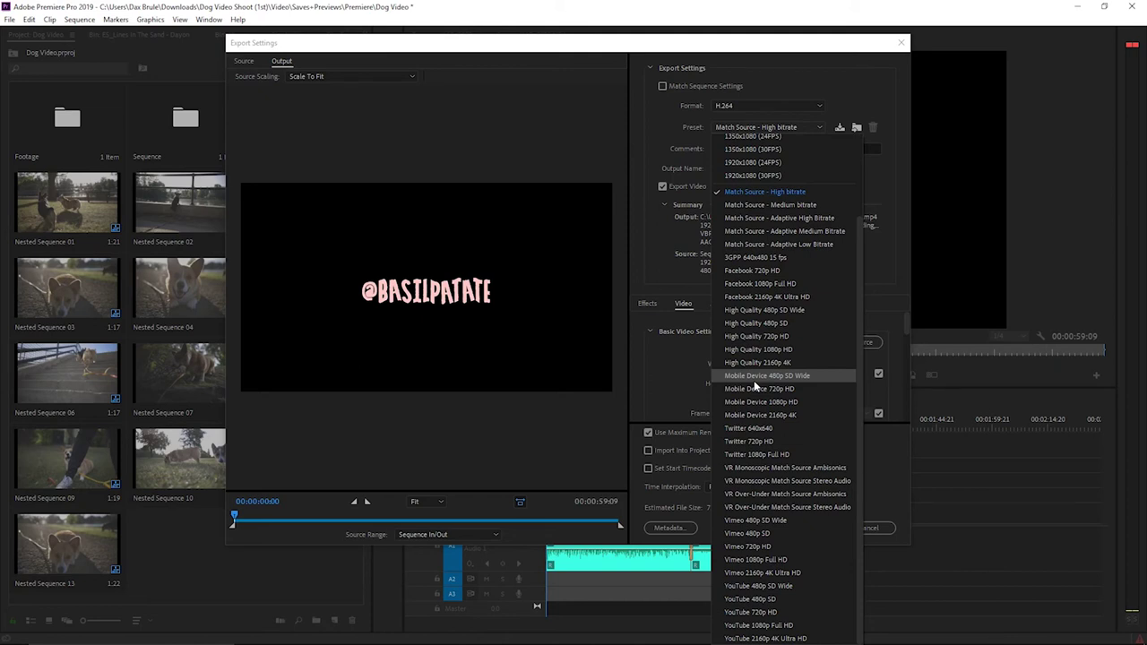
scroll(740, 360, "up", 3)
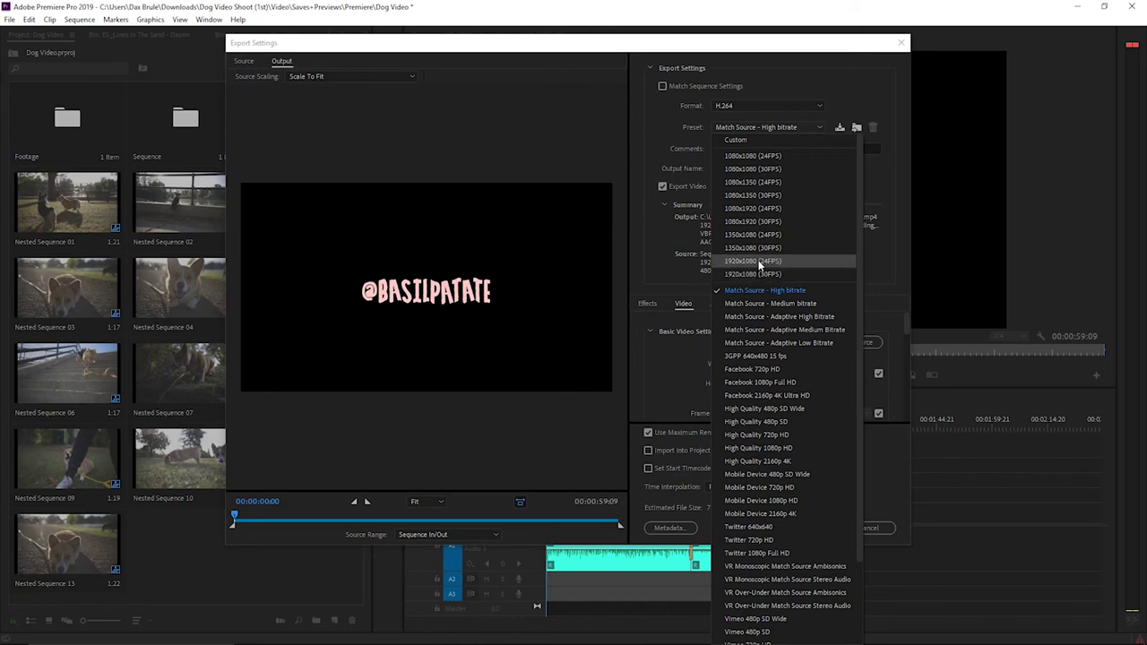
scroll(757, 387, "down", 3)
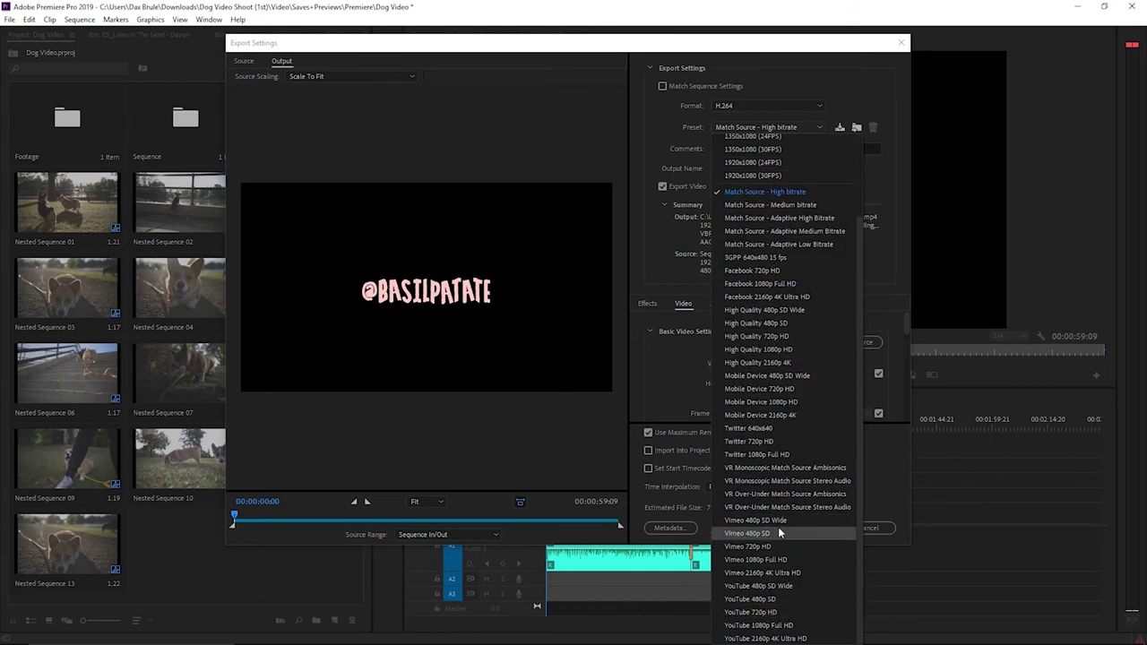
scroll(784, 573, "up", 3)
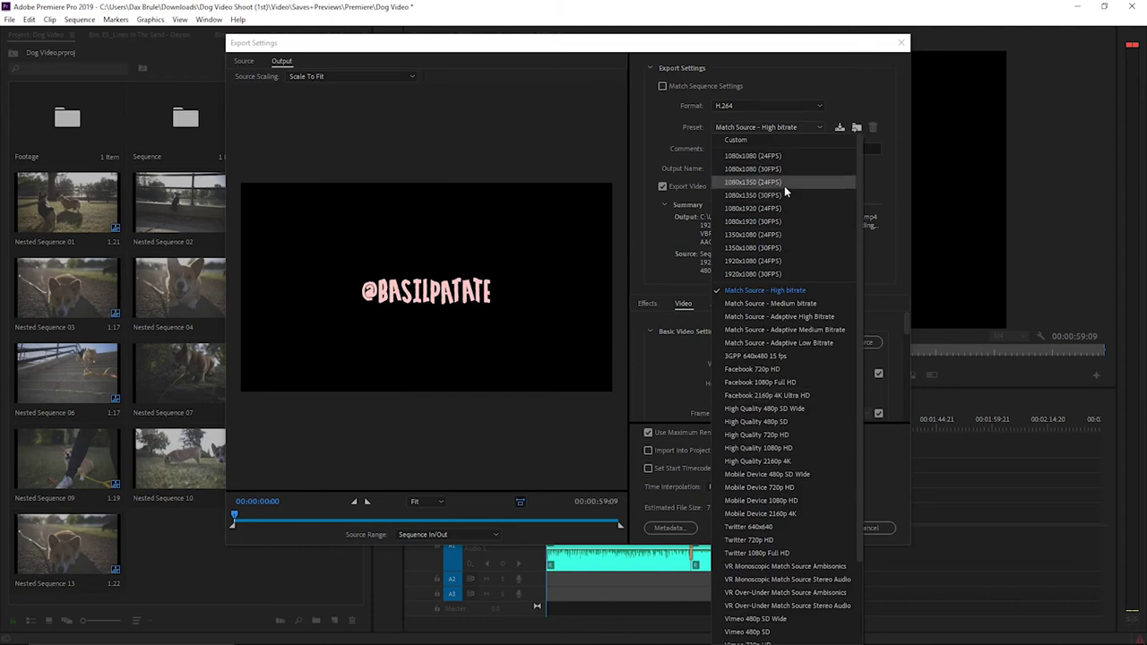
left_click(771, 260)
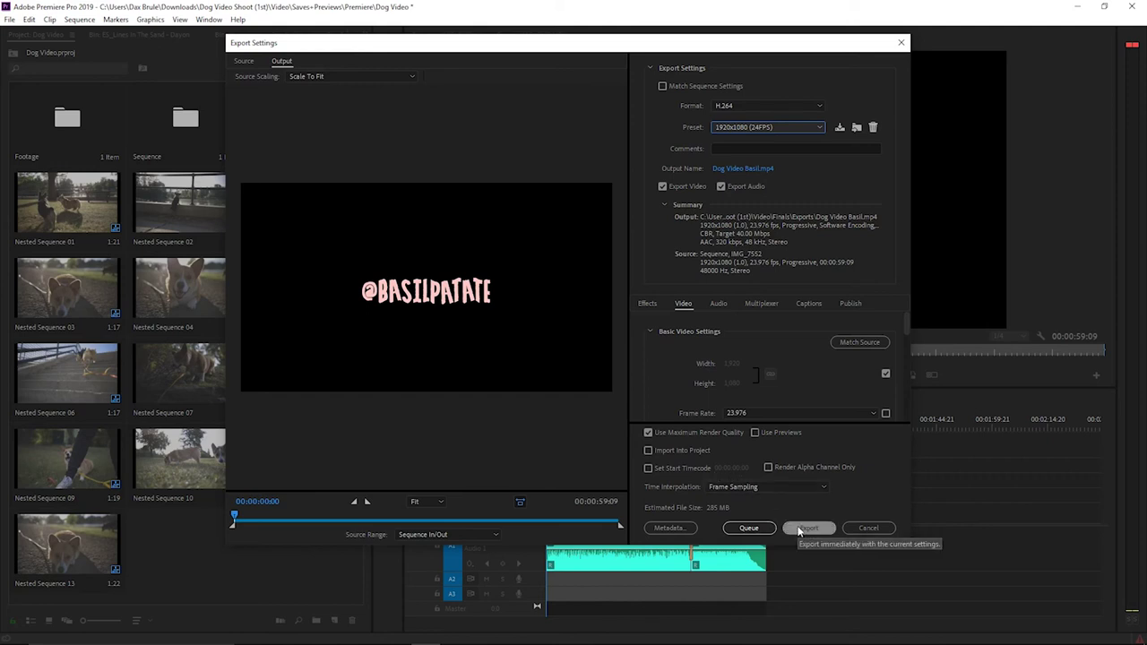
Return from Media Encoder to Premiere Pro and export Dog Video Basil.mp4 right away
mouse_move(473, 640)
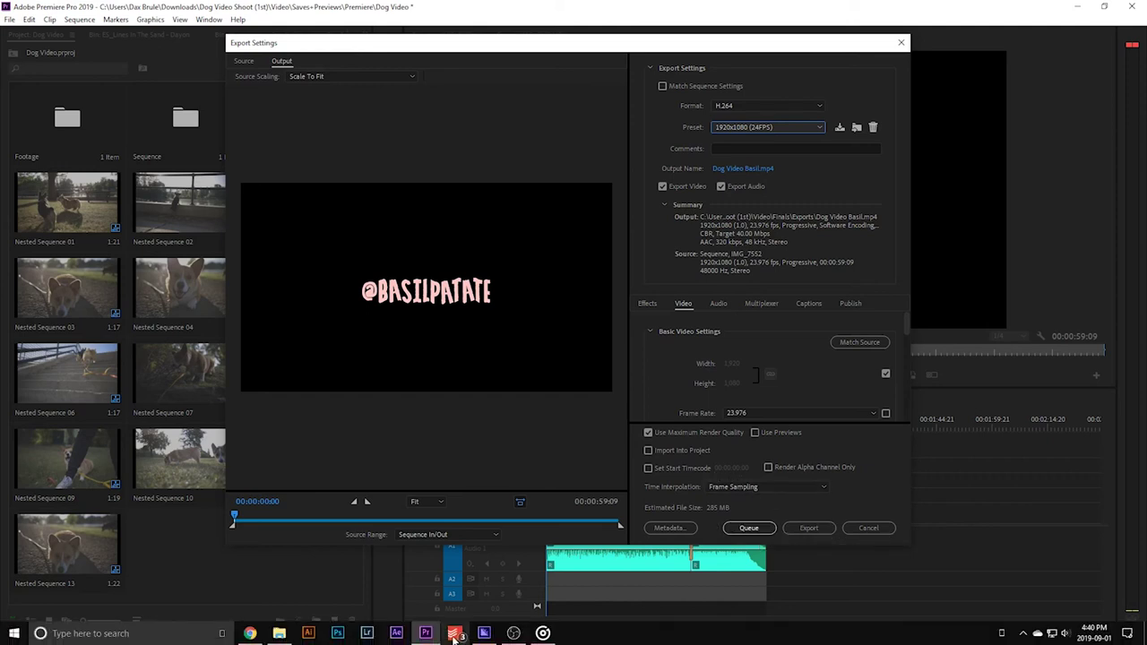
left_click(484, 633)
mouse_move(430, 635)
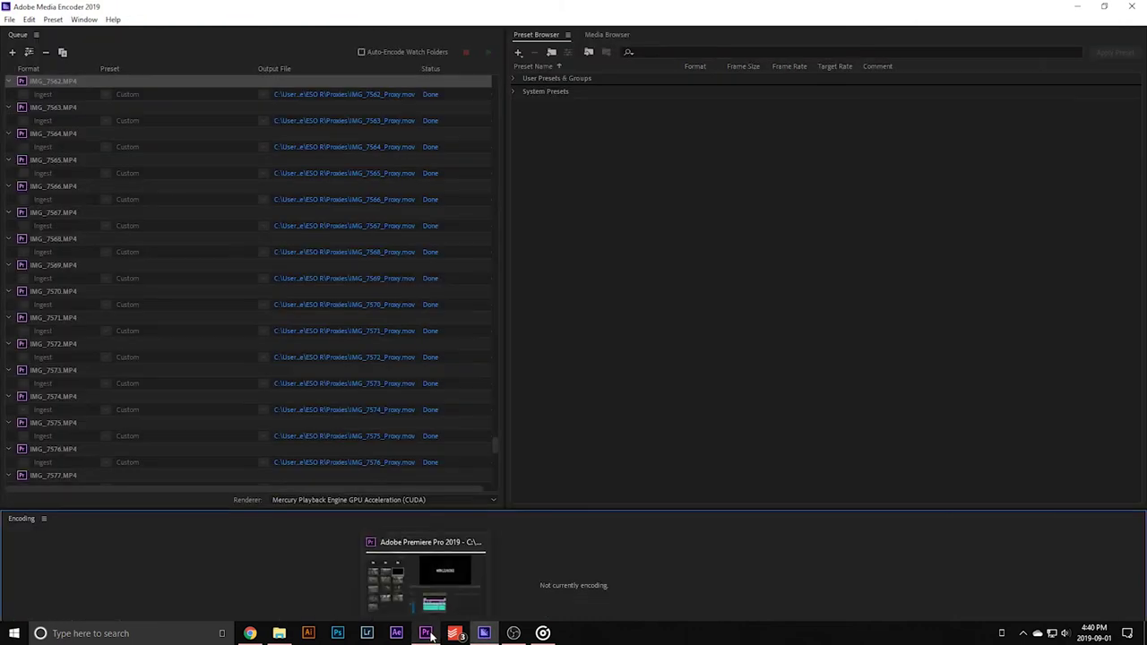
left_click(427, 578)
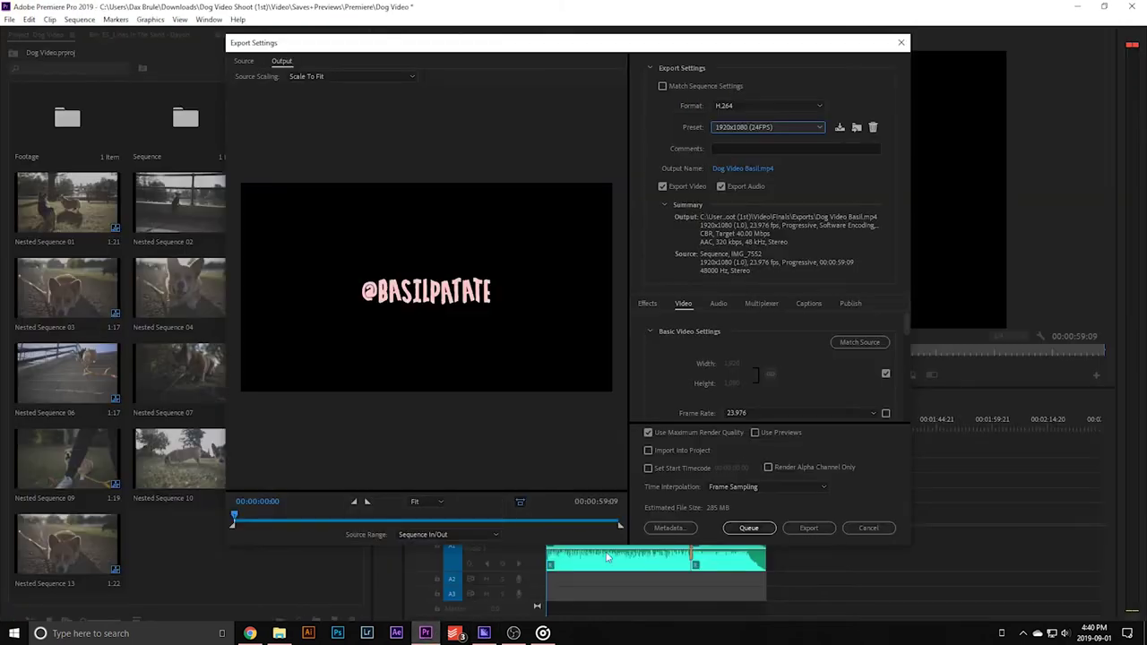
left_click(816, 531)
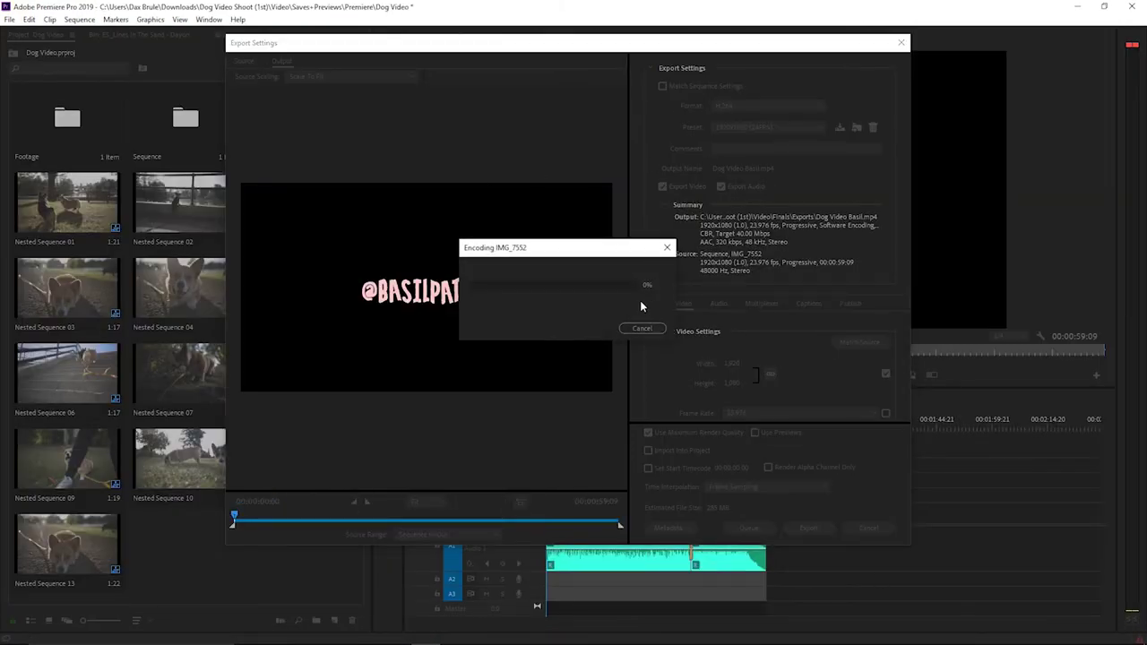